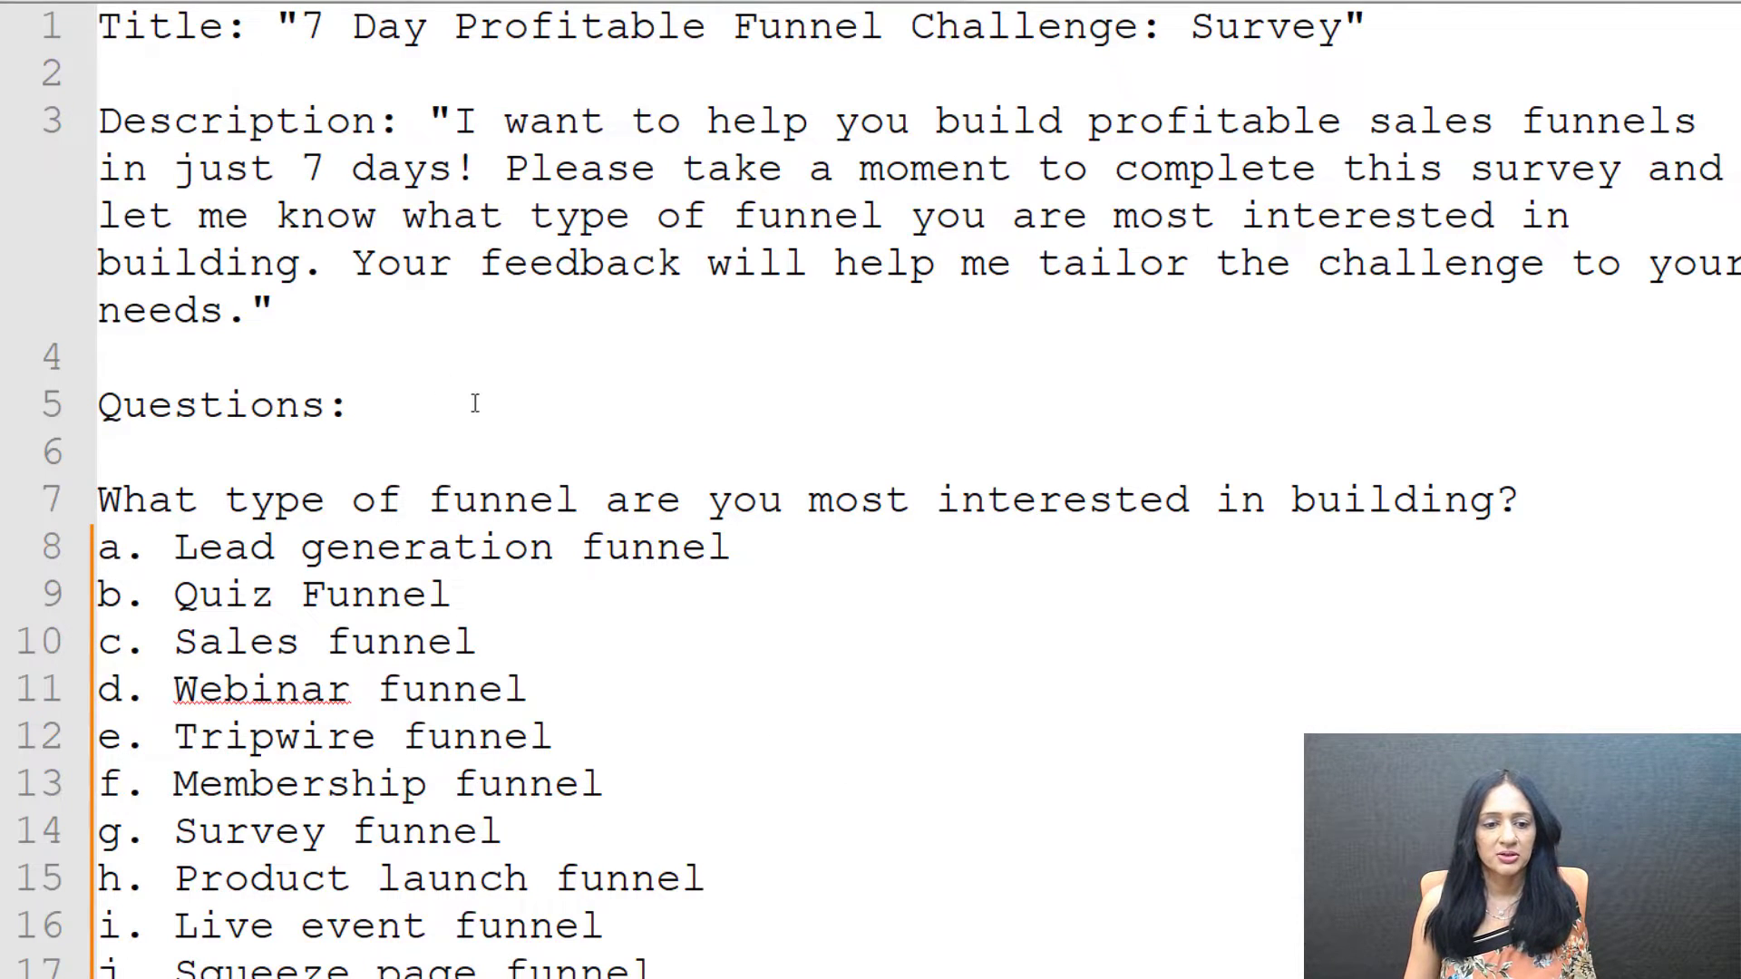
- Review the survey draft's title, description, questions and answer options, and highlight its thank-you message
scroll(466, 405, down, 4)
scroll(962, 581, down, 8)
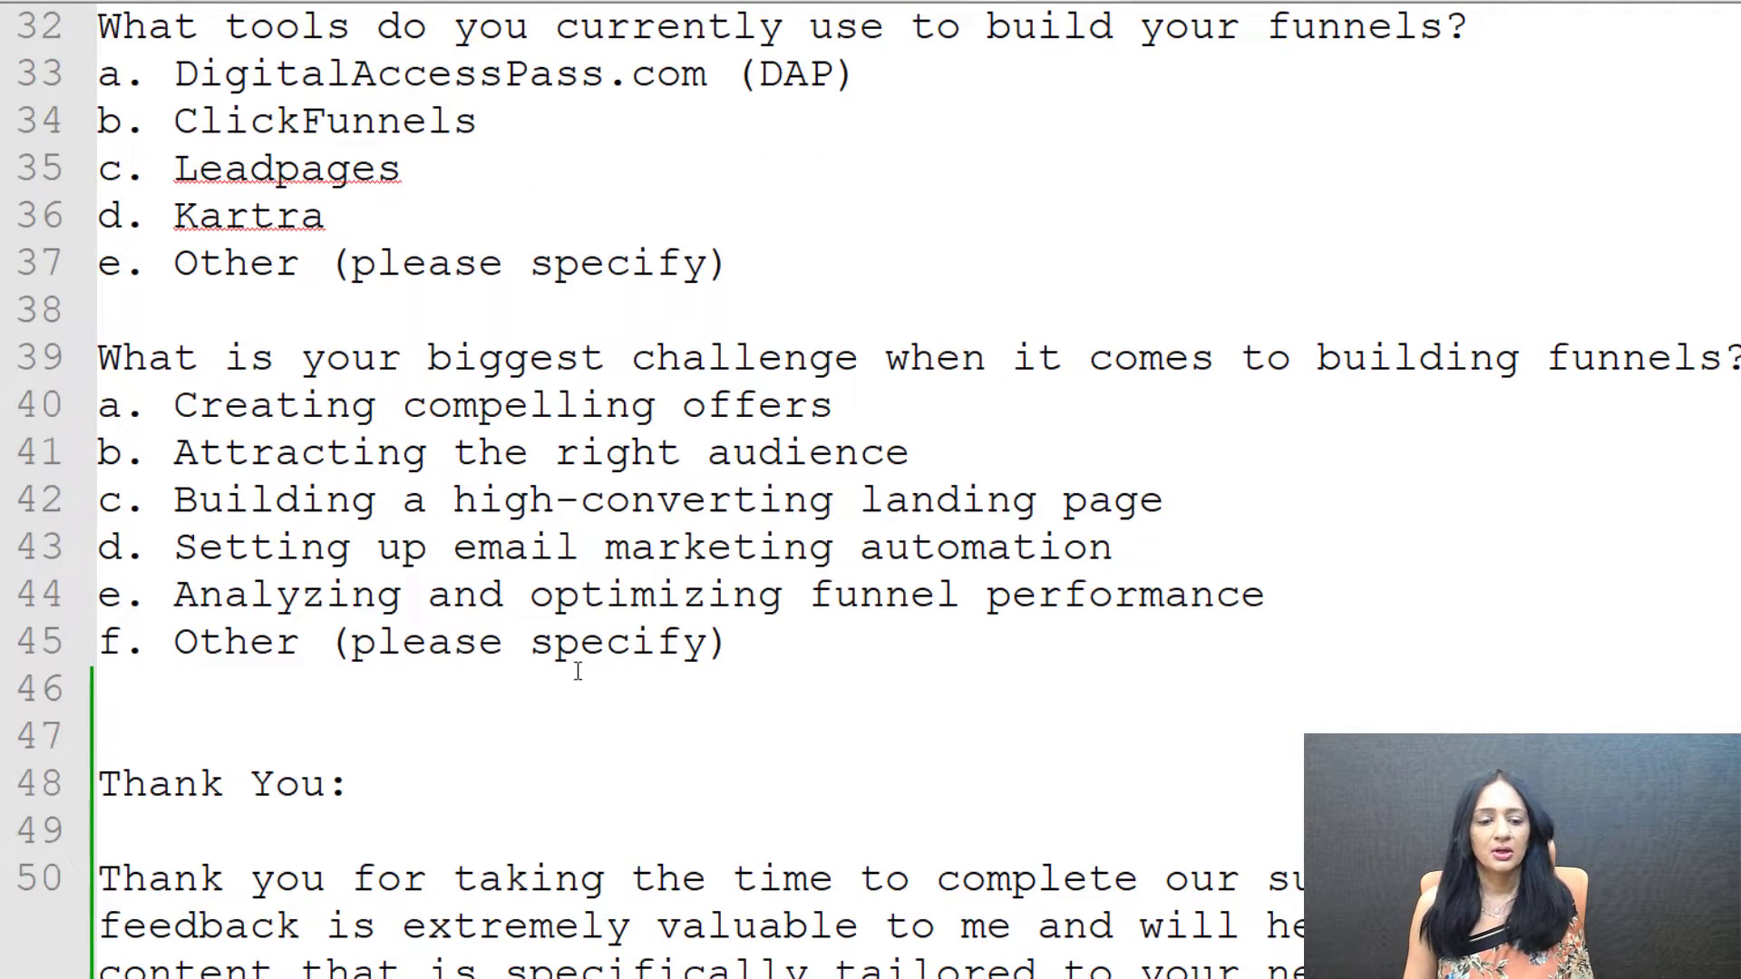
scroll(405, 669, down, 2)
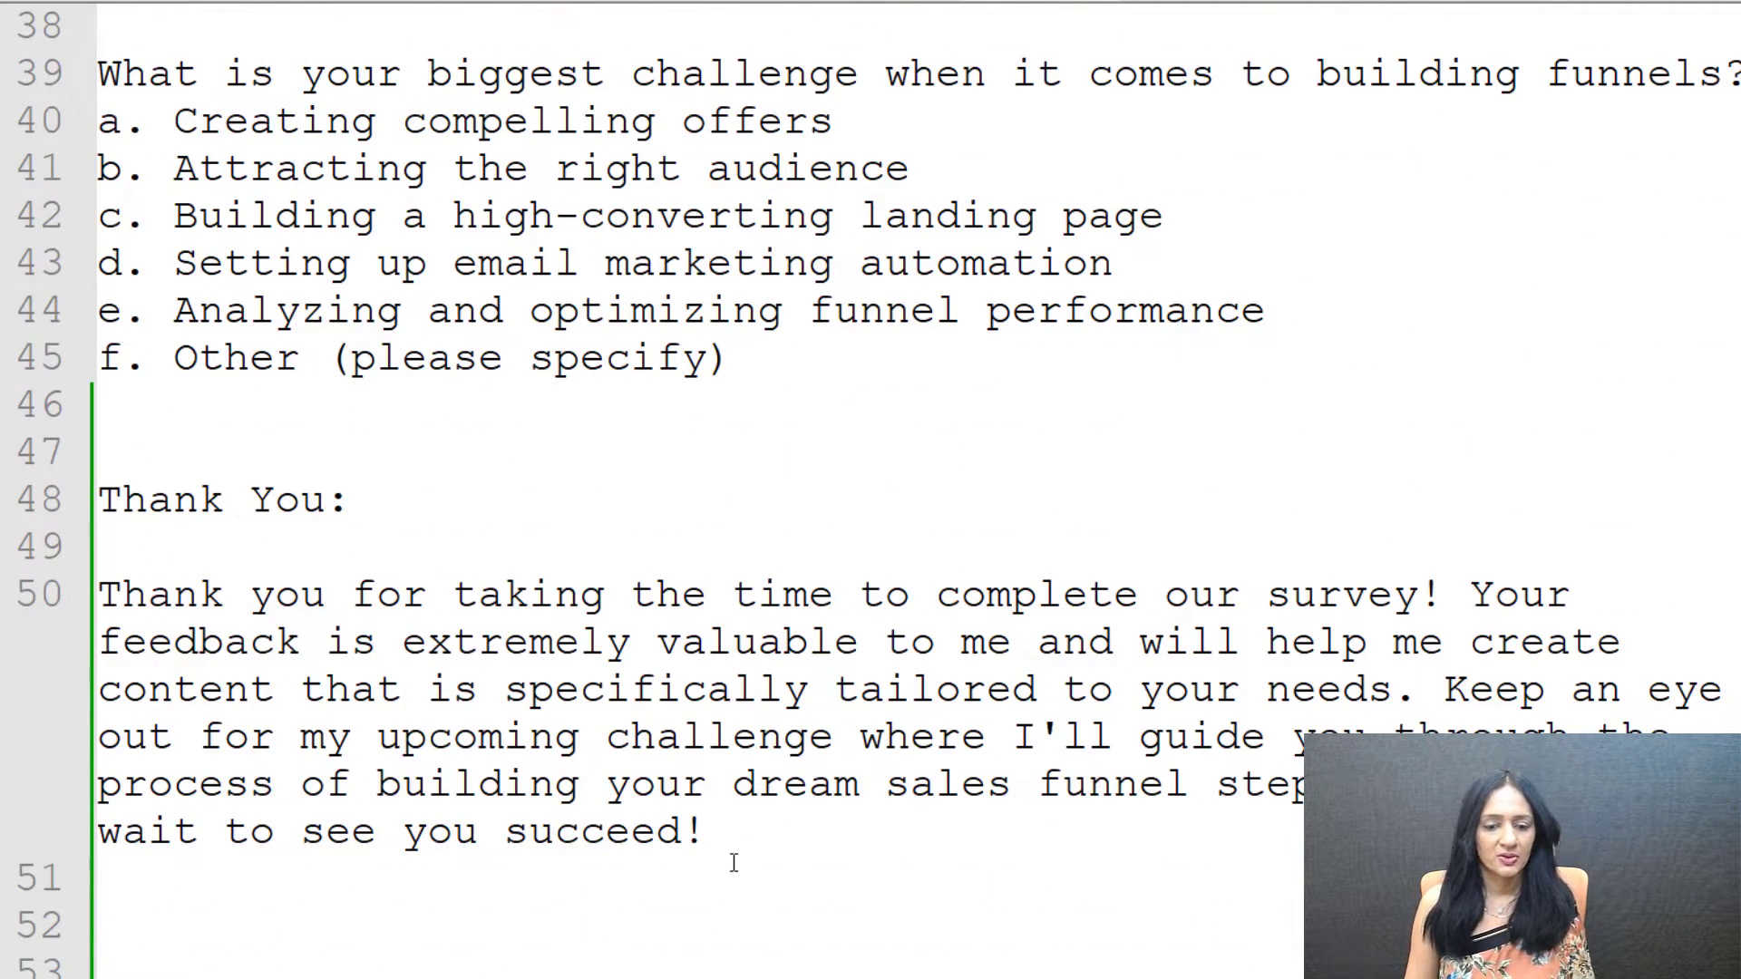
drag(731, 859, 55, 589)
scroll(683, 517, up, 2)
scroll(683, 517, up, 10)
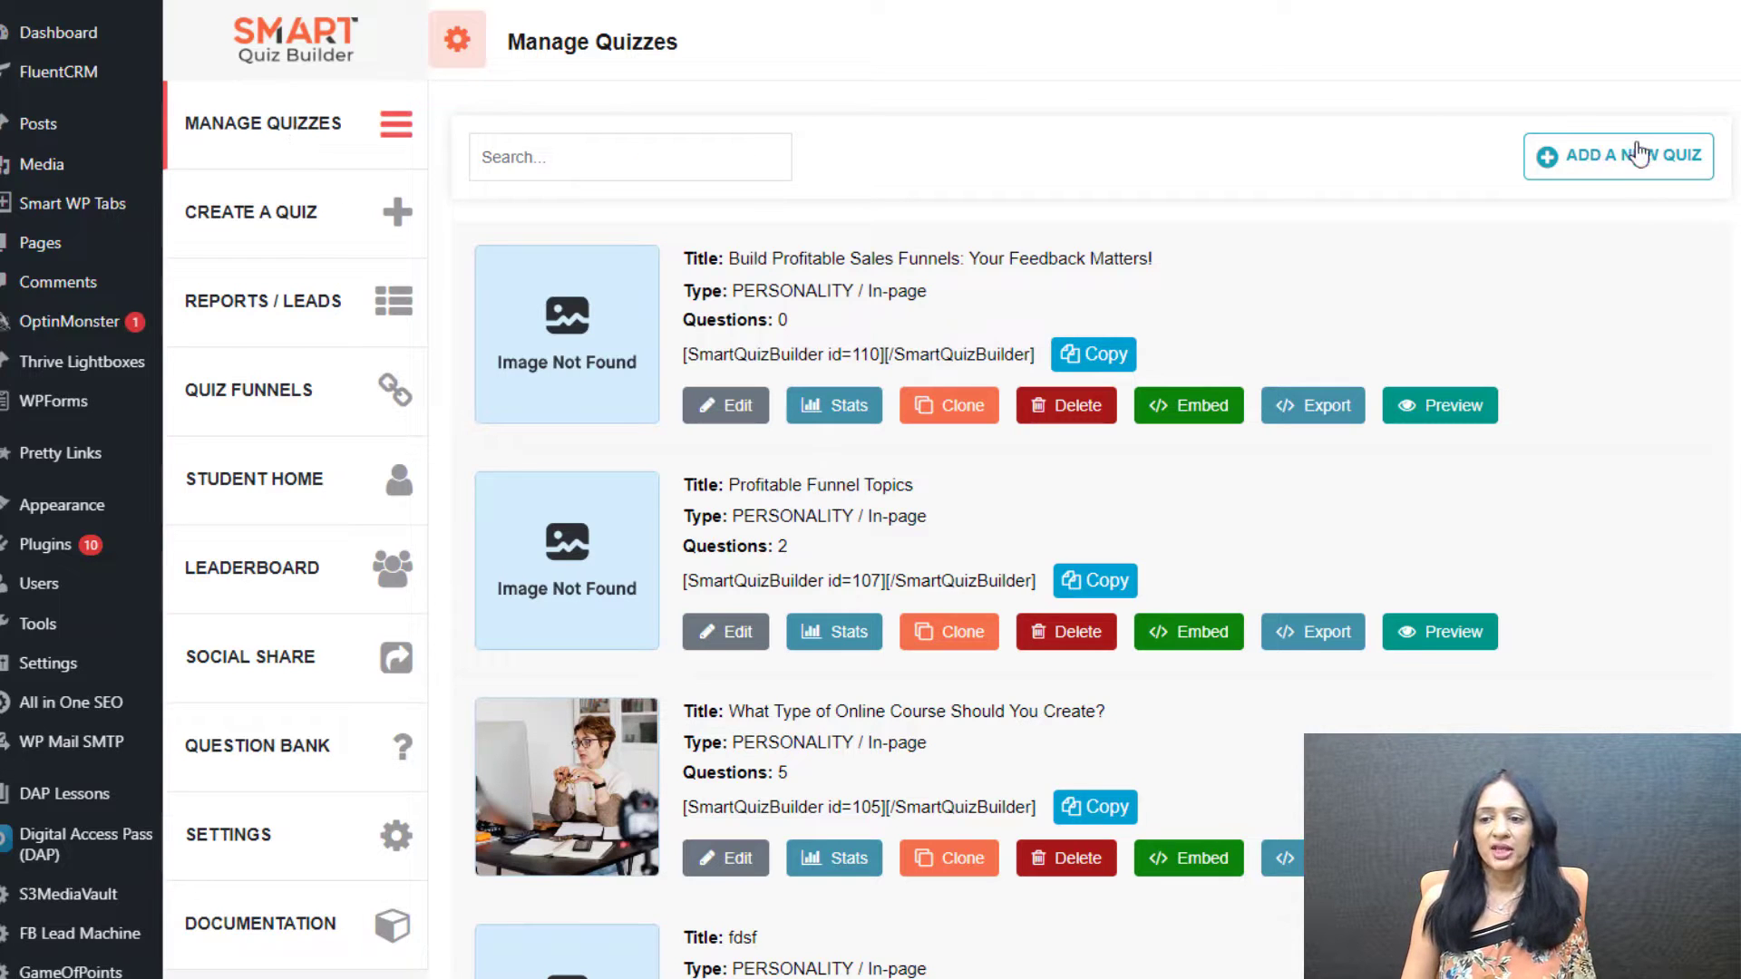
- View the options for adding a new quiz and its pre-built quiz templates, and return to the quiz list
click(1584, 159)
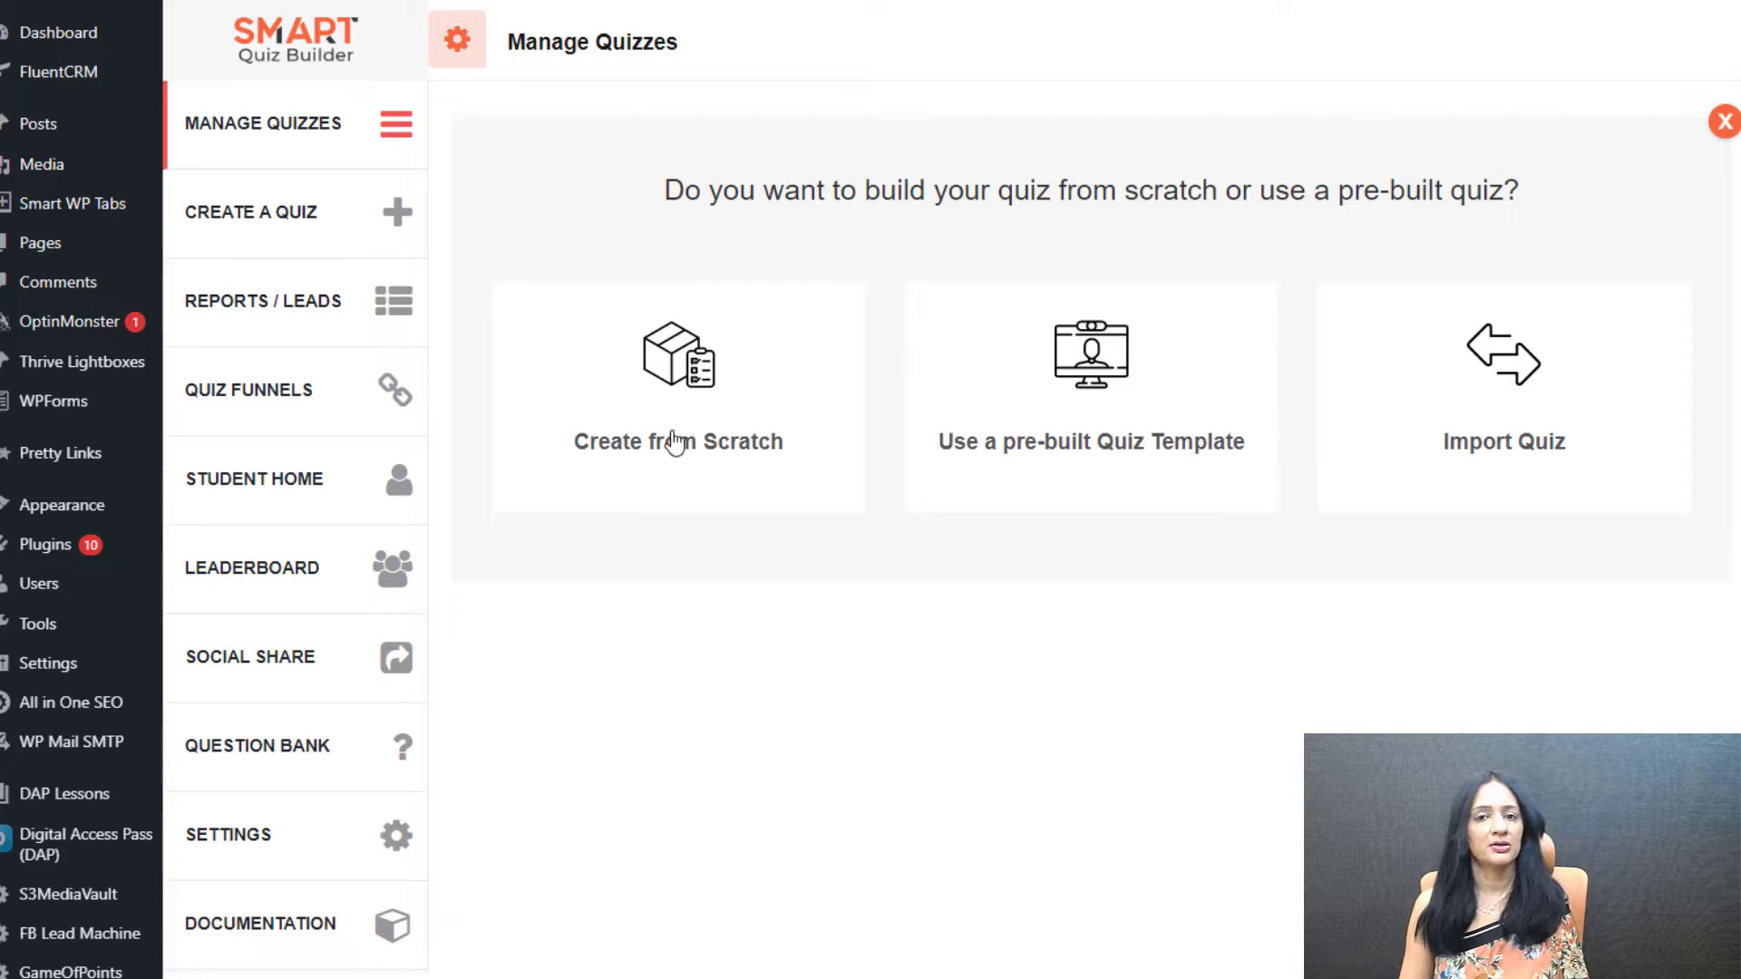
click(1125, 419)
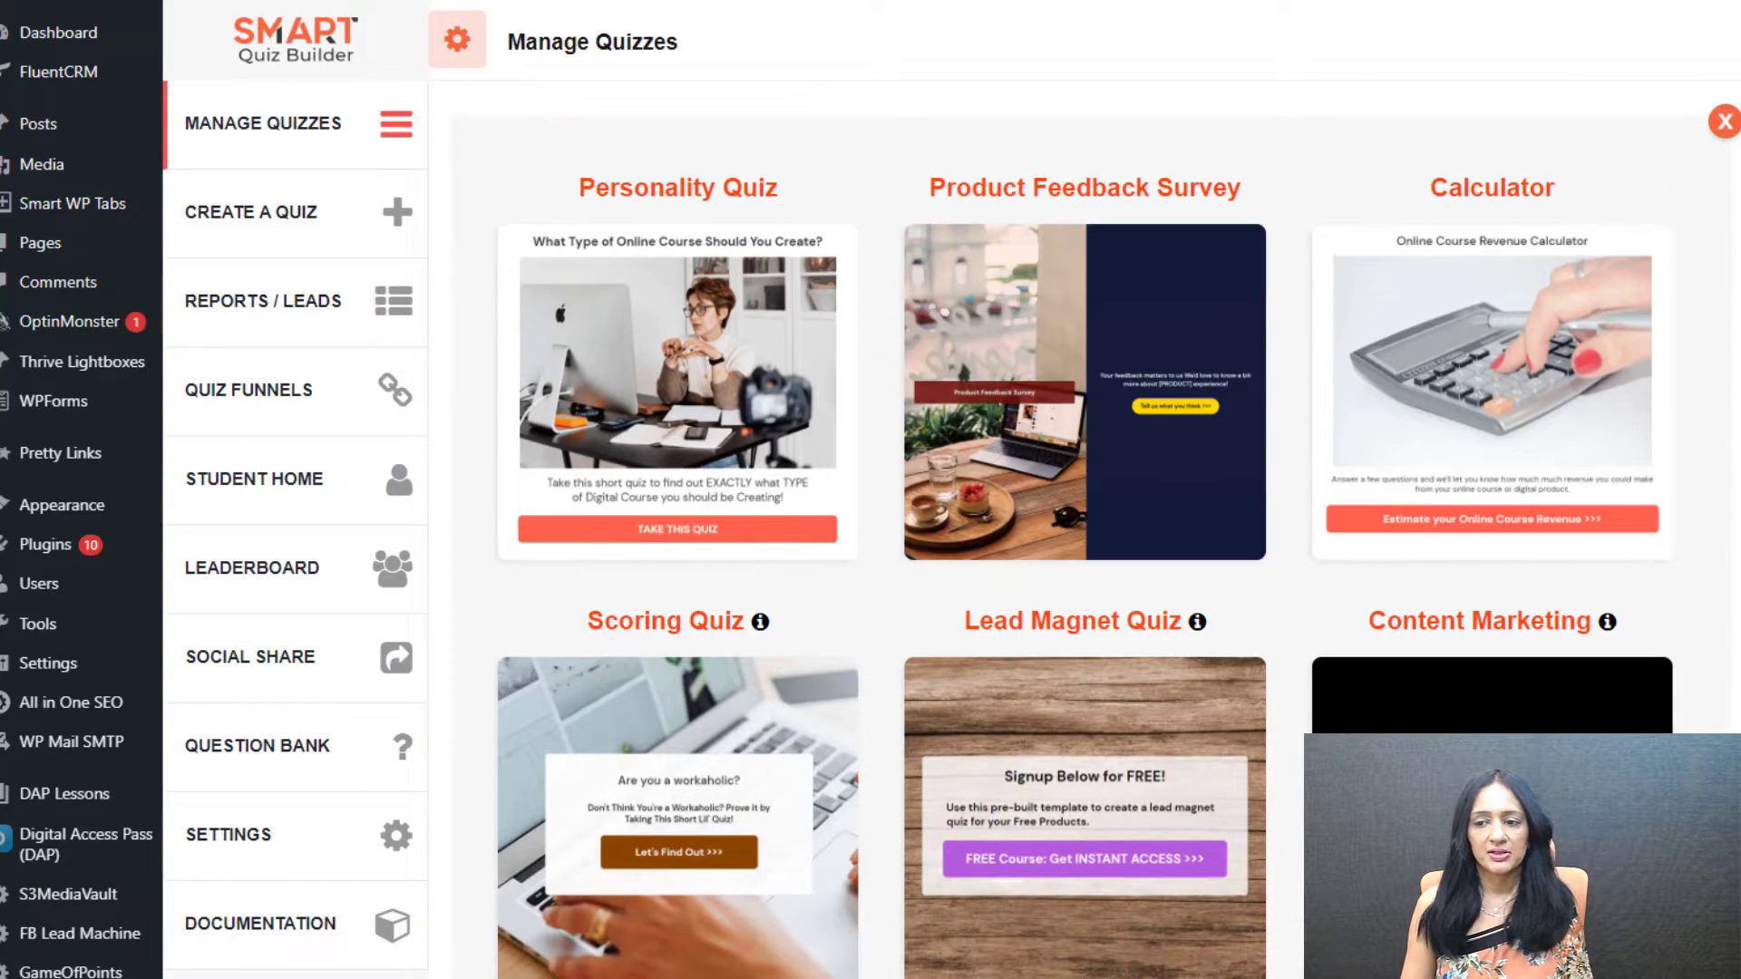
click(1713, 130)
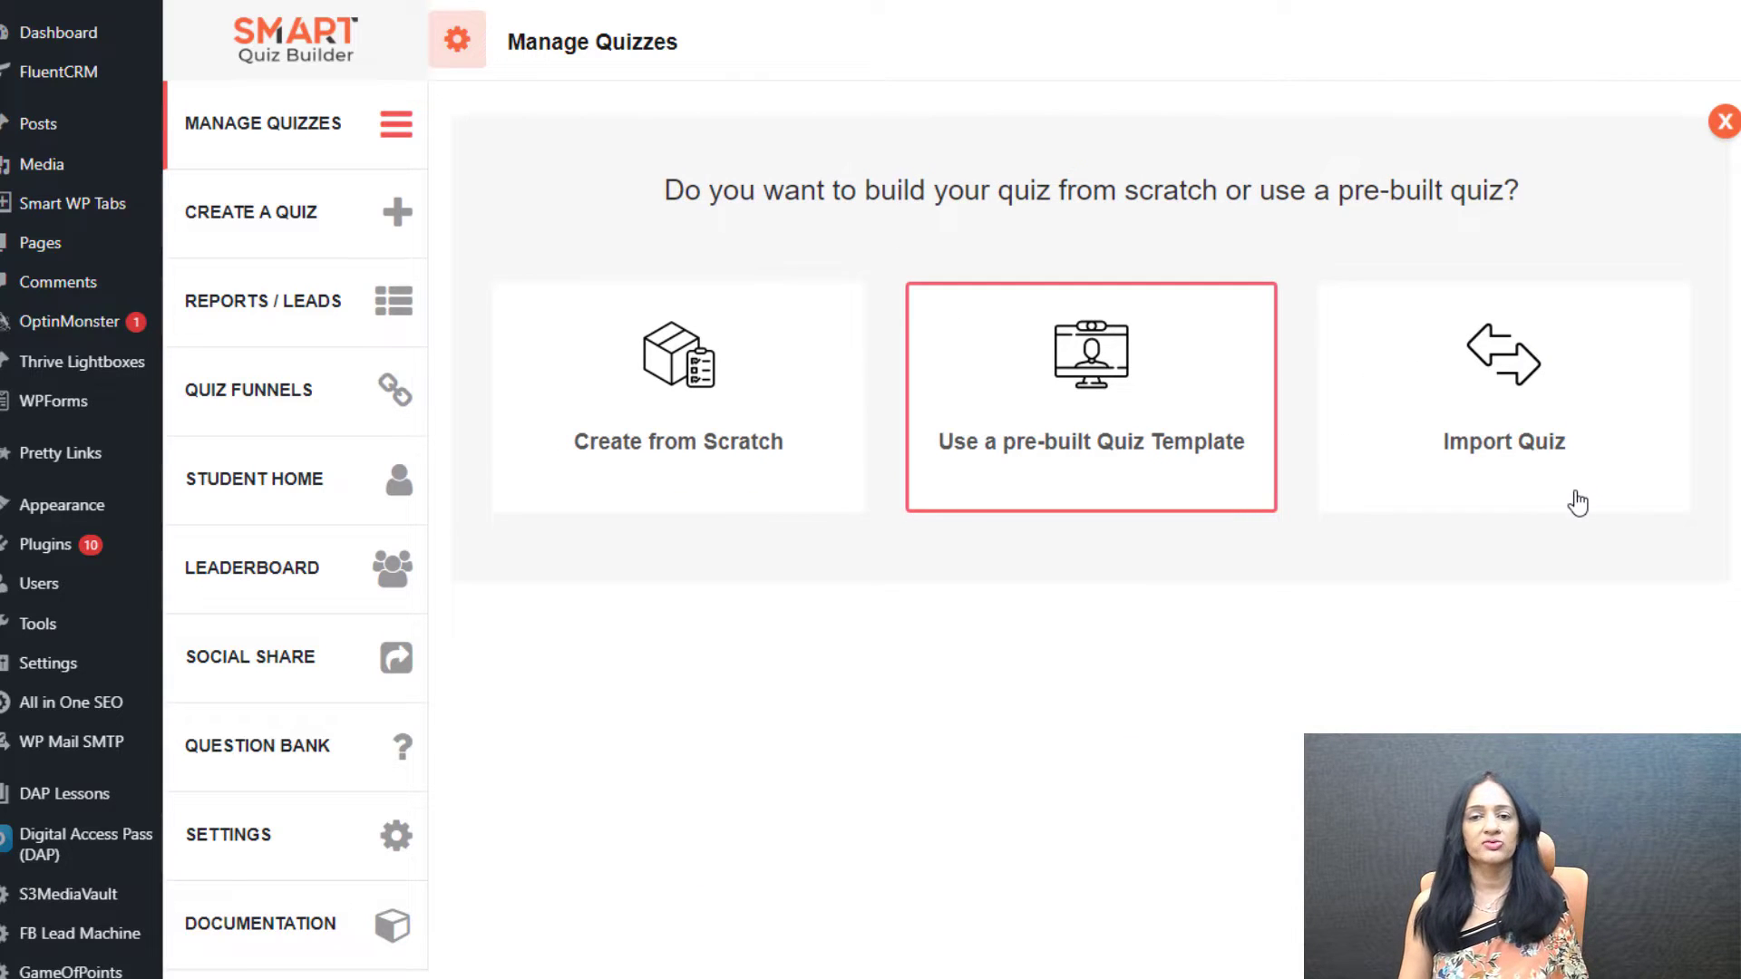
click(1722, 124)
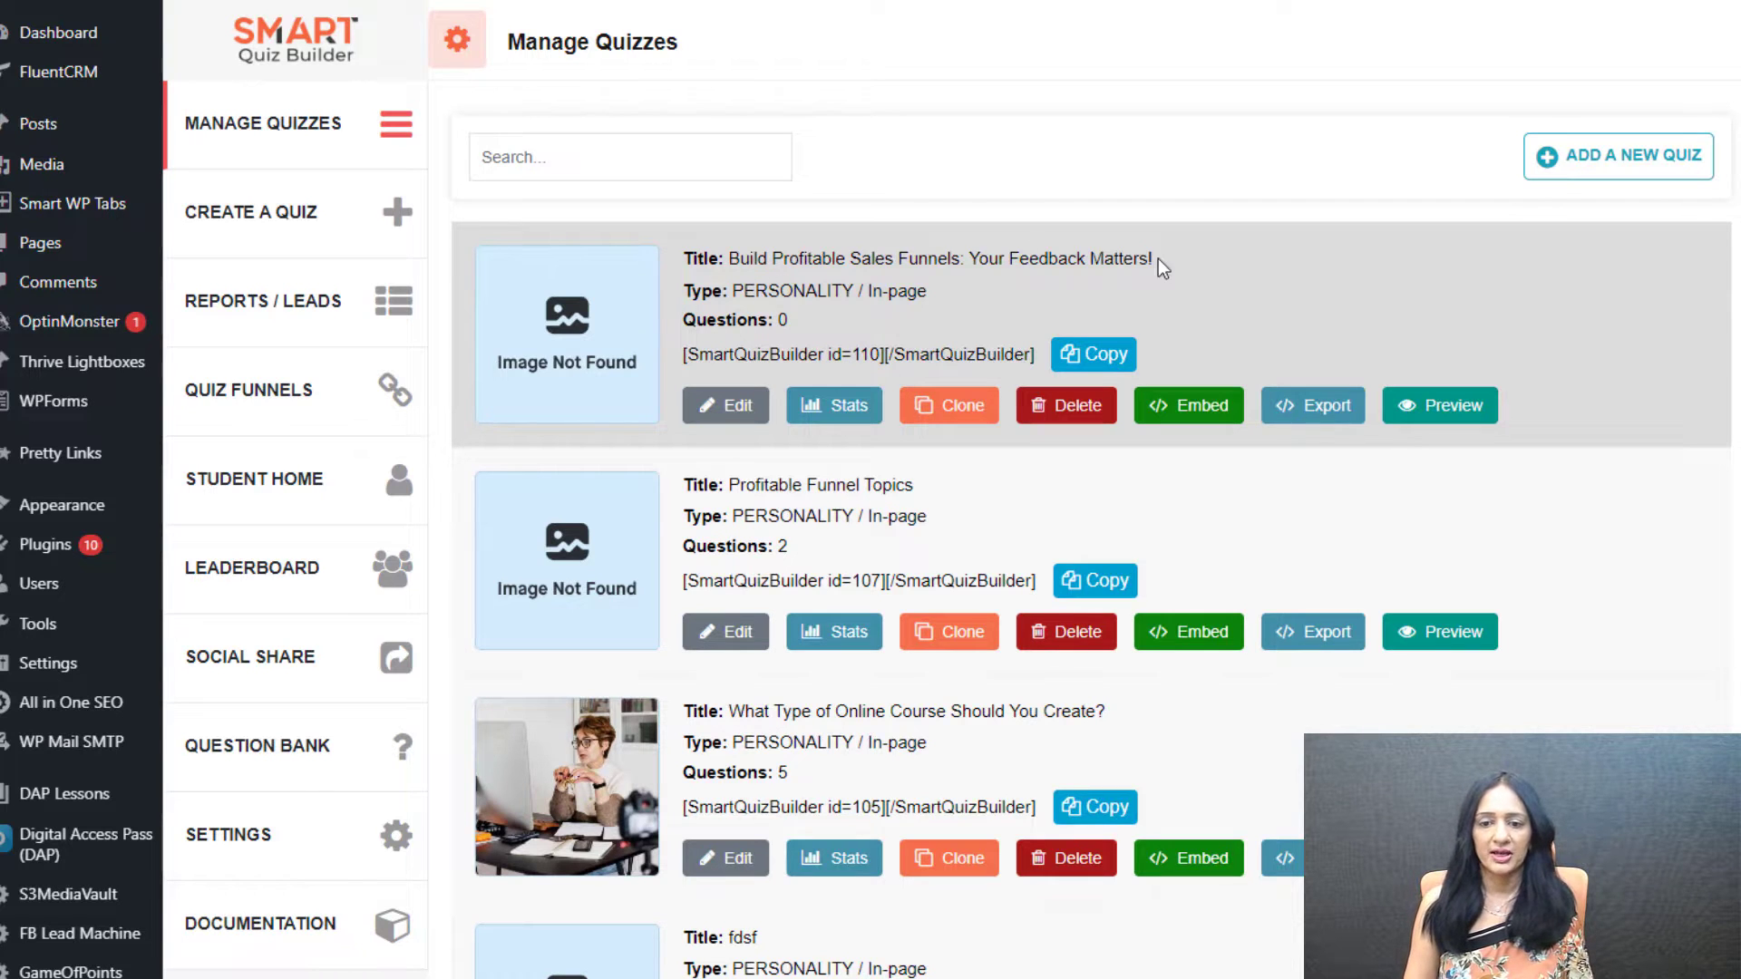
- Open the quiz "Build Profitable Sales Funnels: Your Feedback Matters!" for editing and review its display settings from quiz placement to the lead generation screen
click(730, 406)
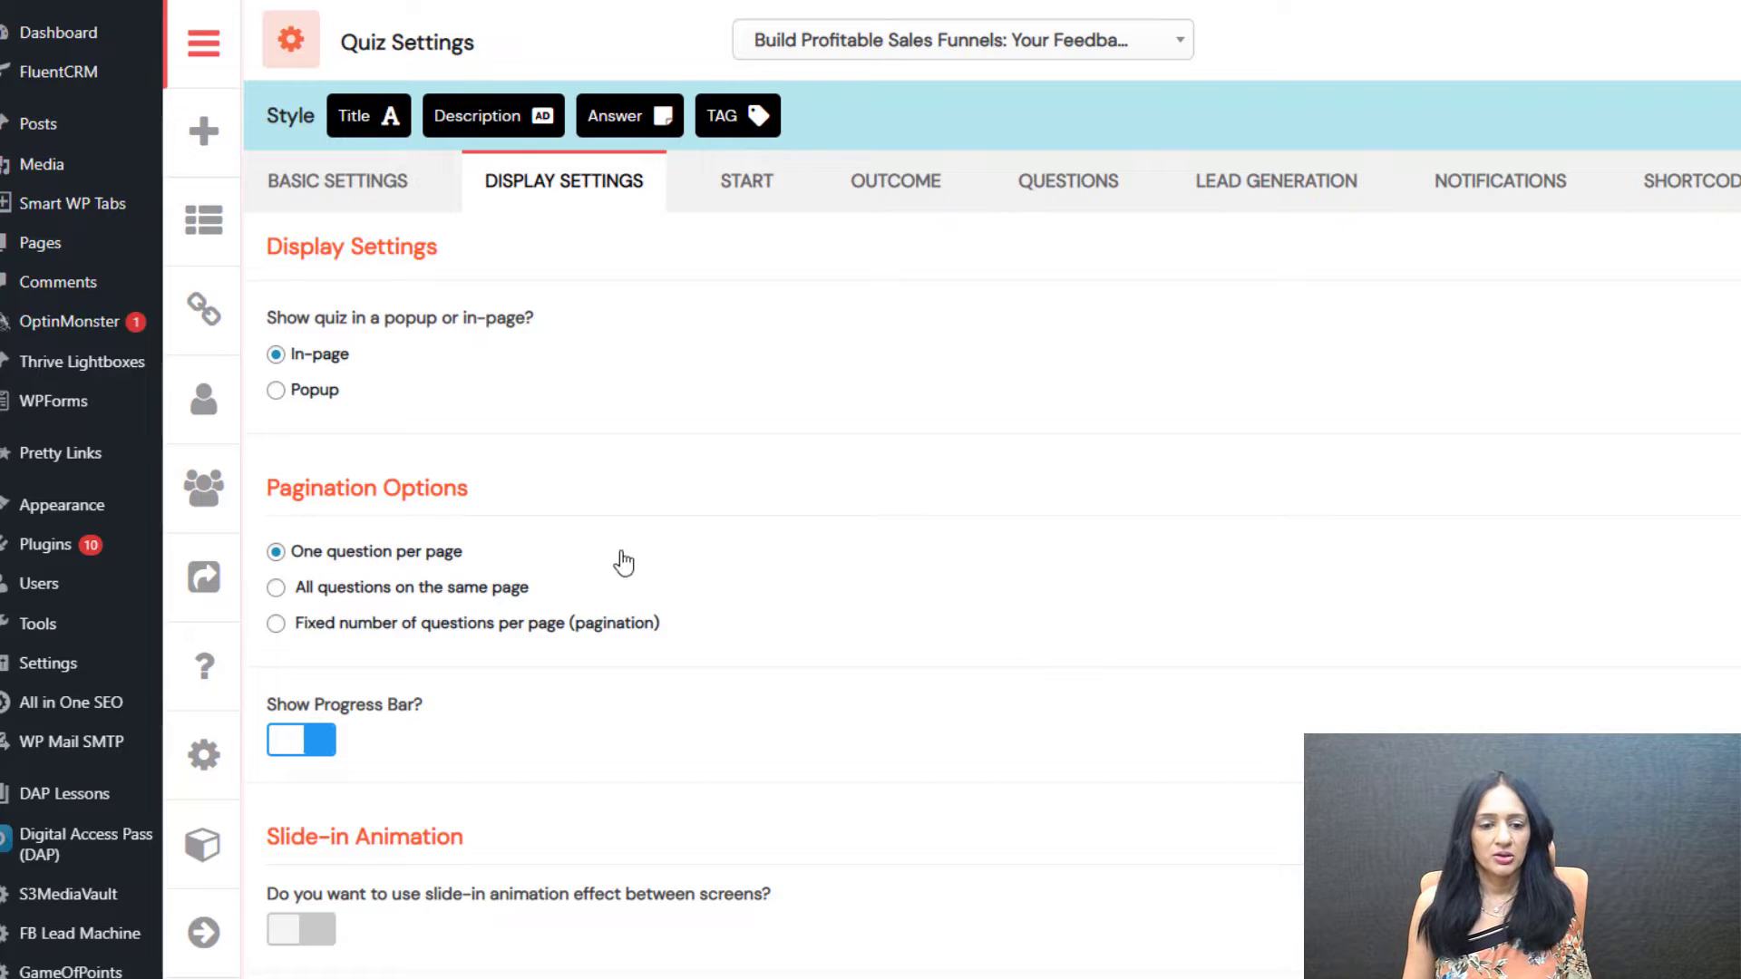
scroll(998, 589, down, 1)
scroll(1015, 594, down, 2)
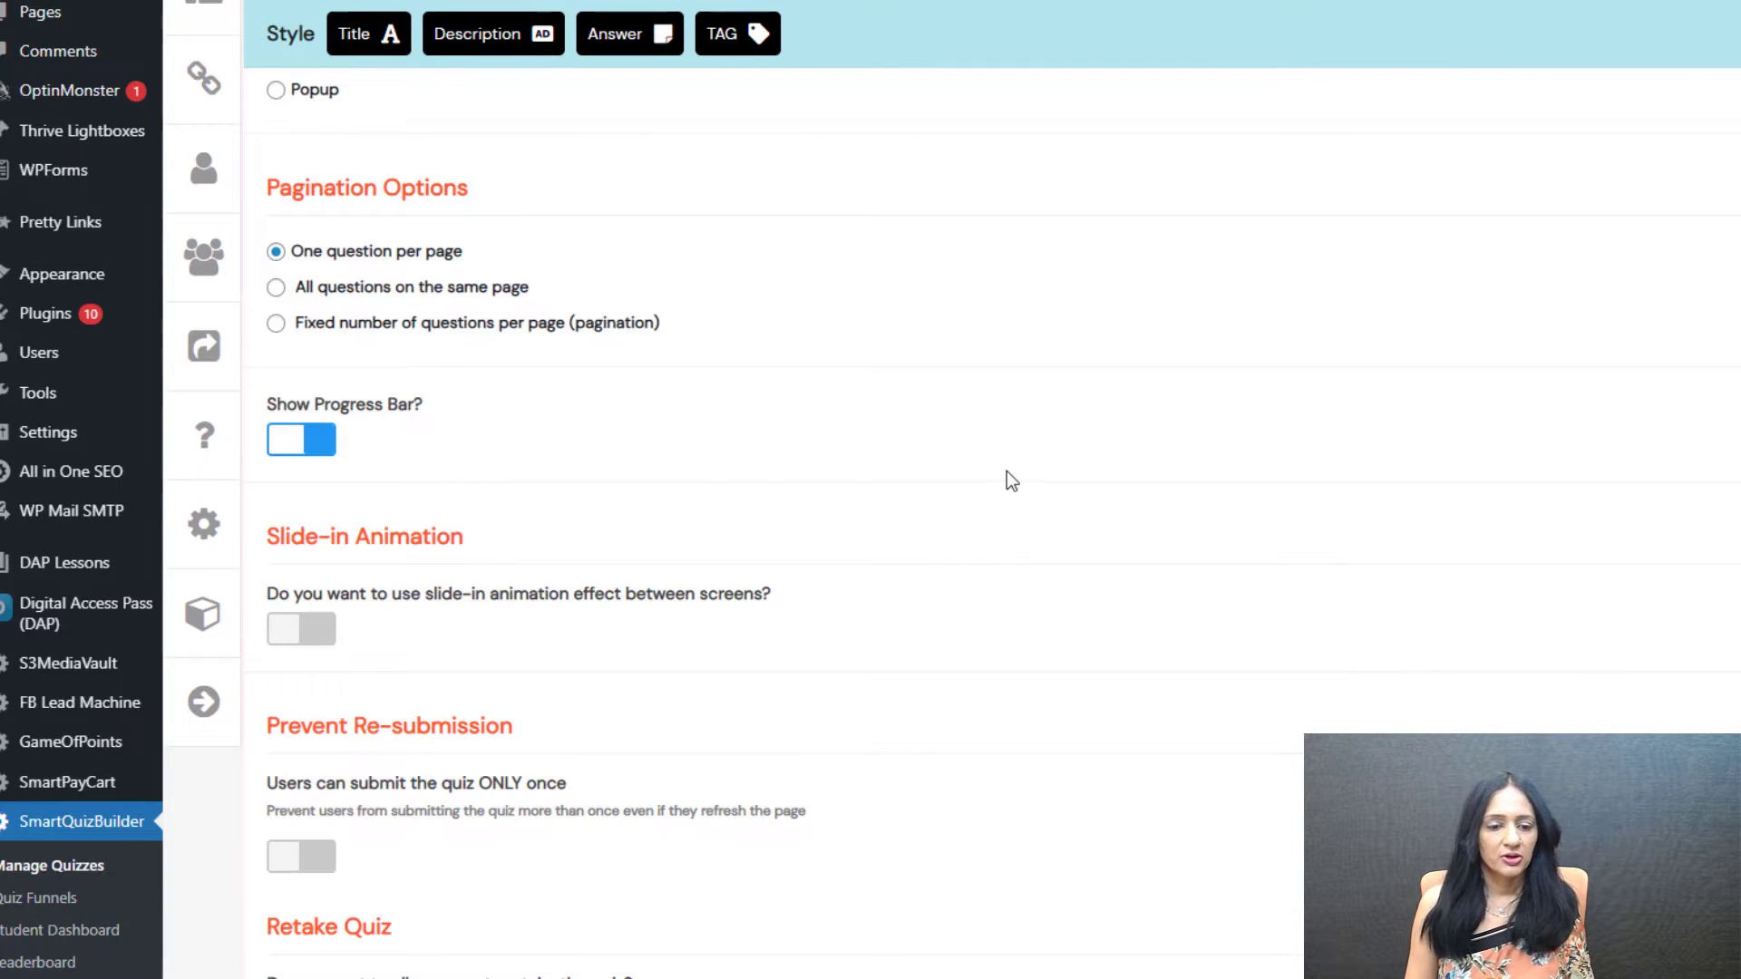
scroll(1008, 460, down, 3)
scroll(1013, 460, down, 3)
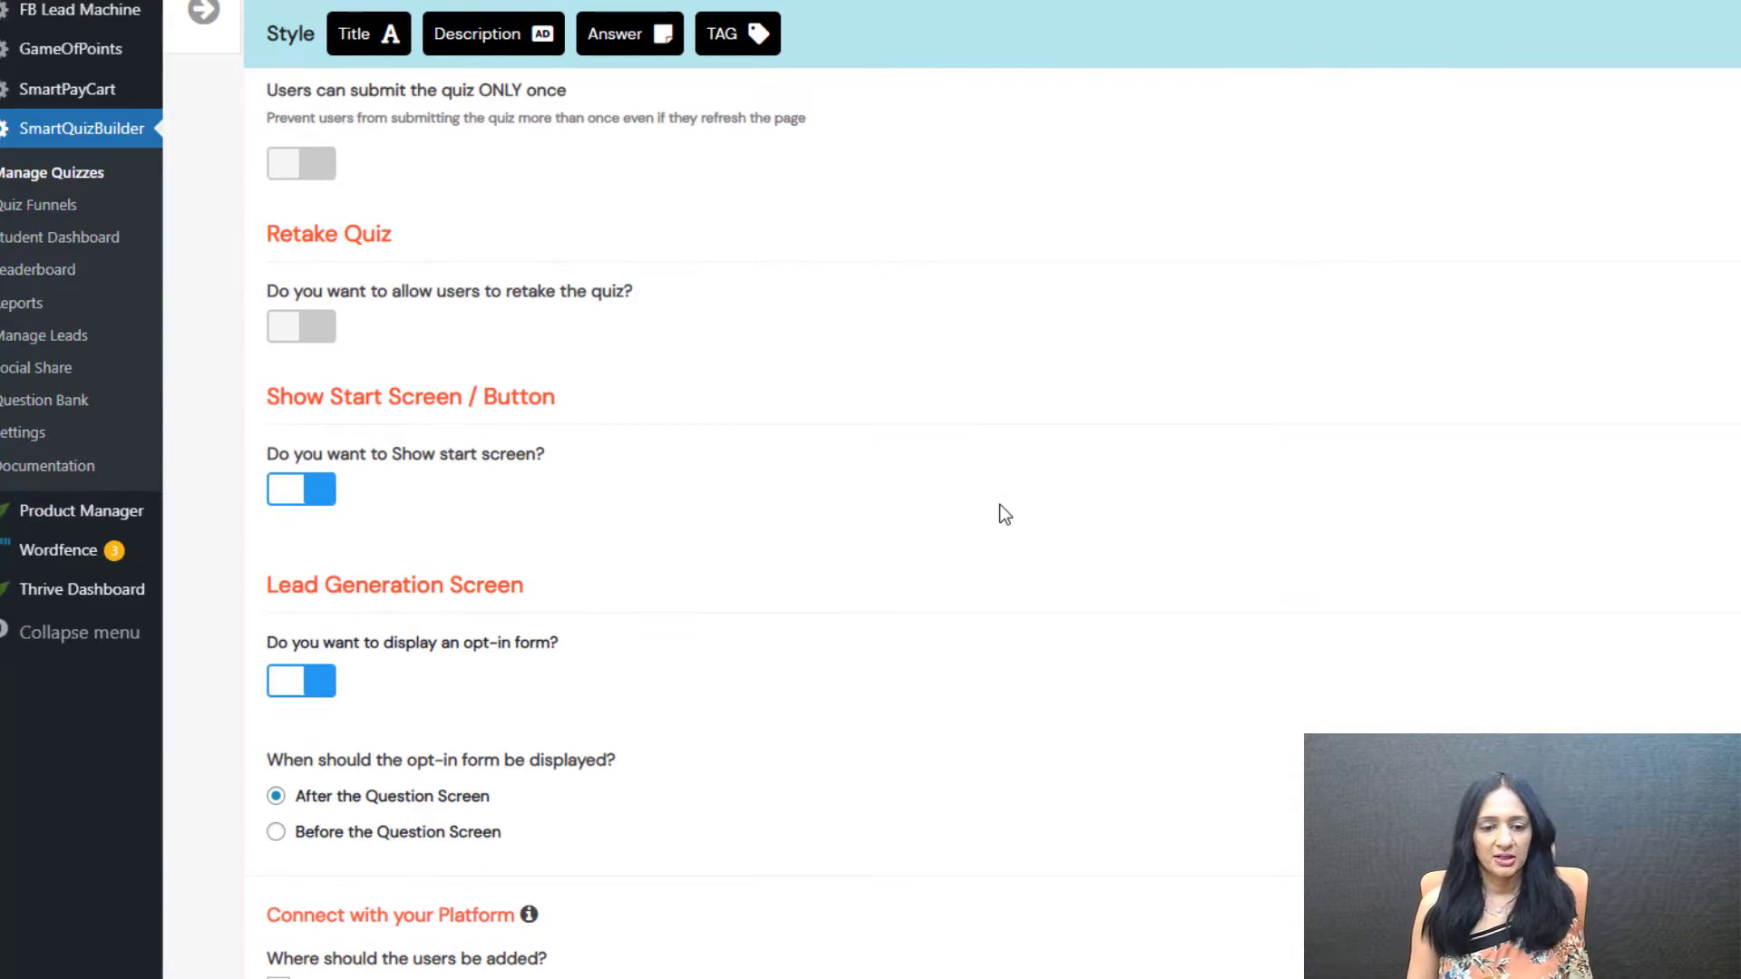
scroll(1003, 515, down, 2)
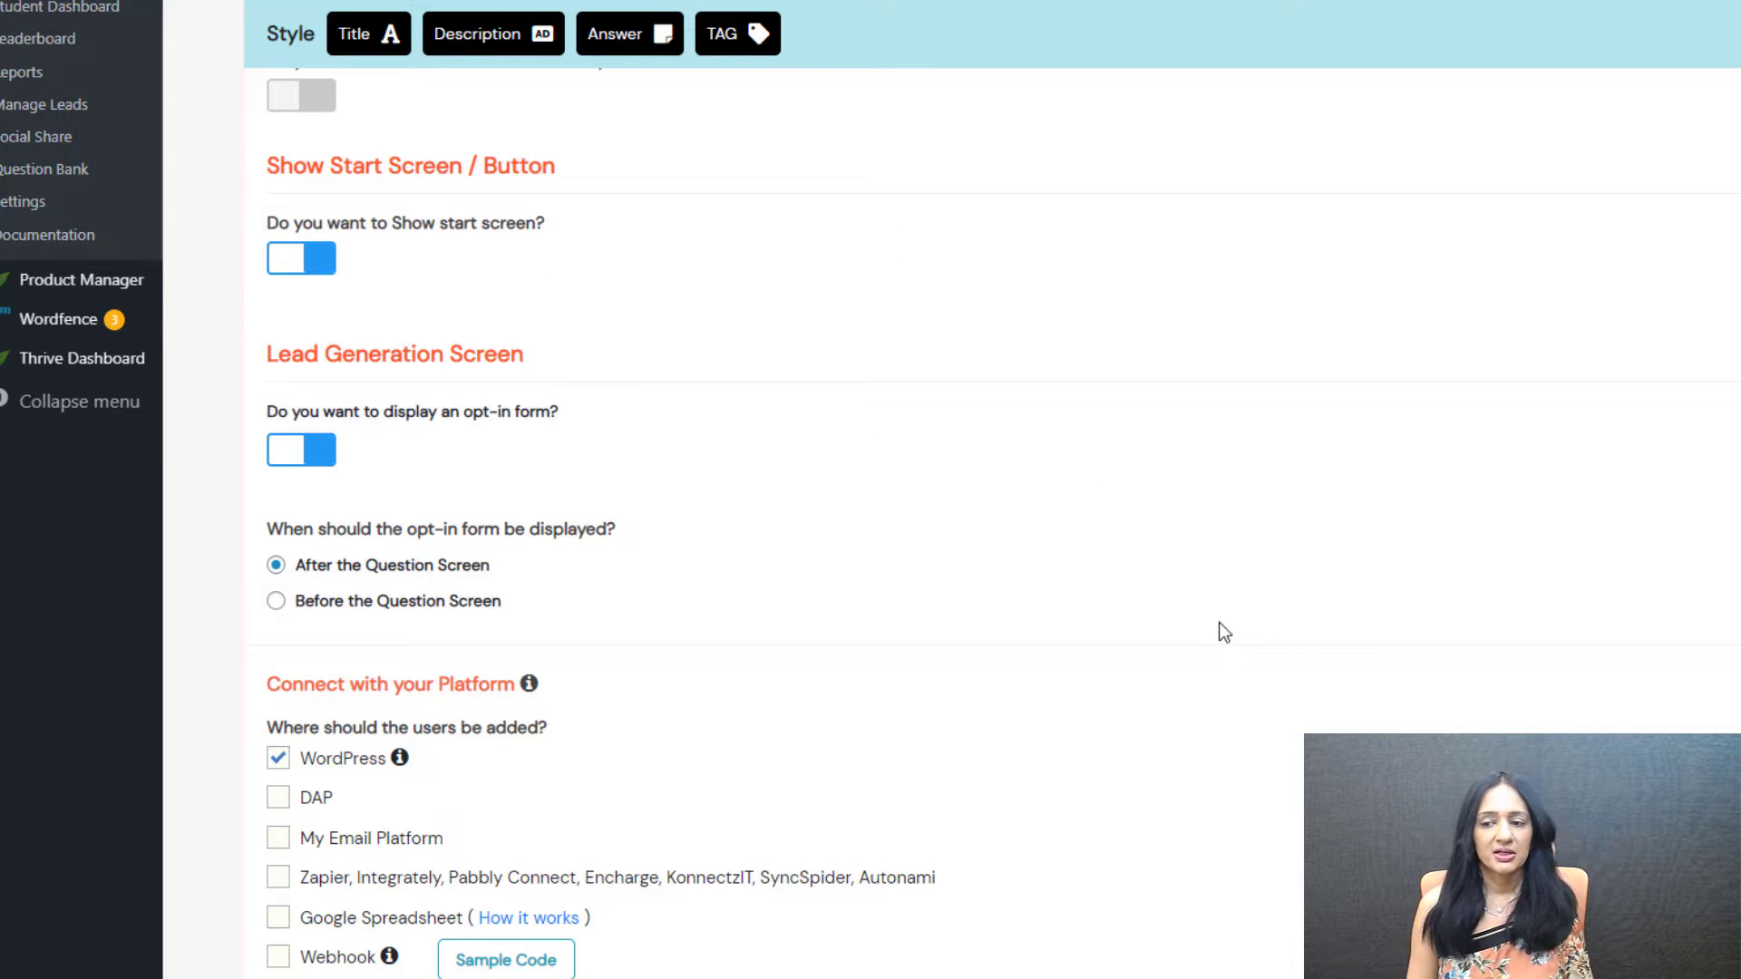
scroll(992, 523, up, 6)
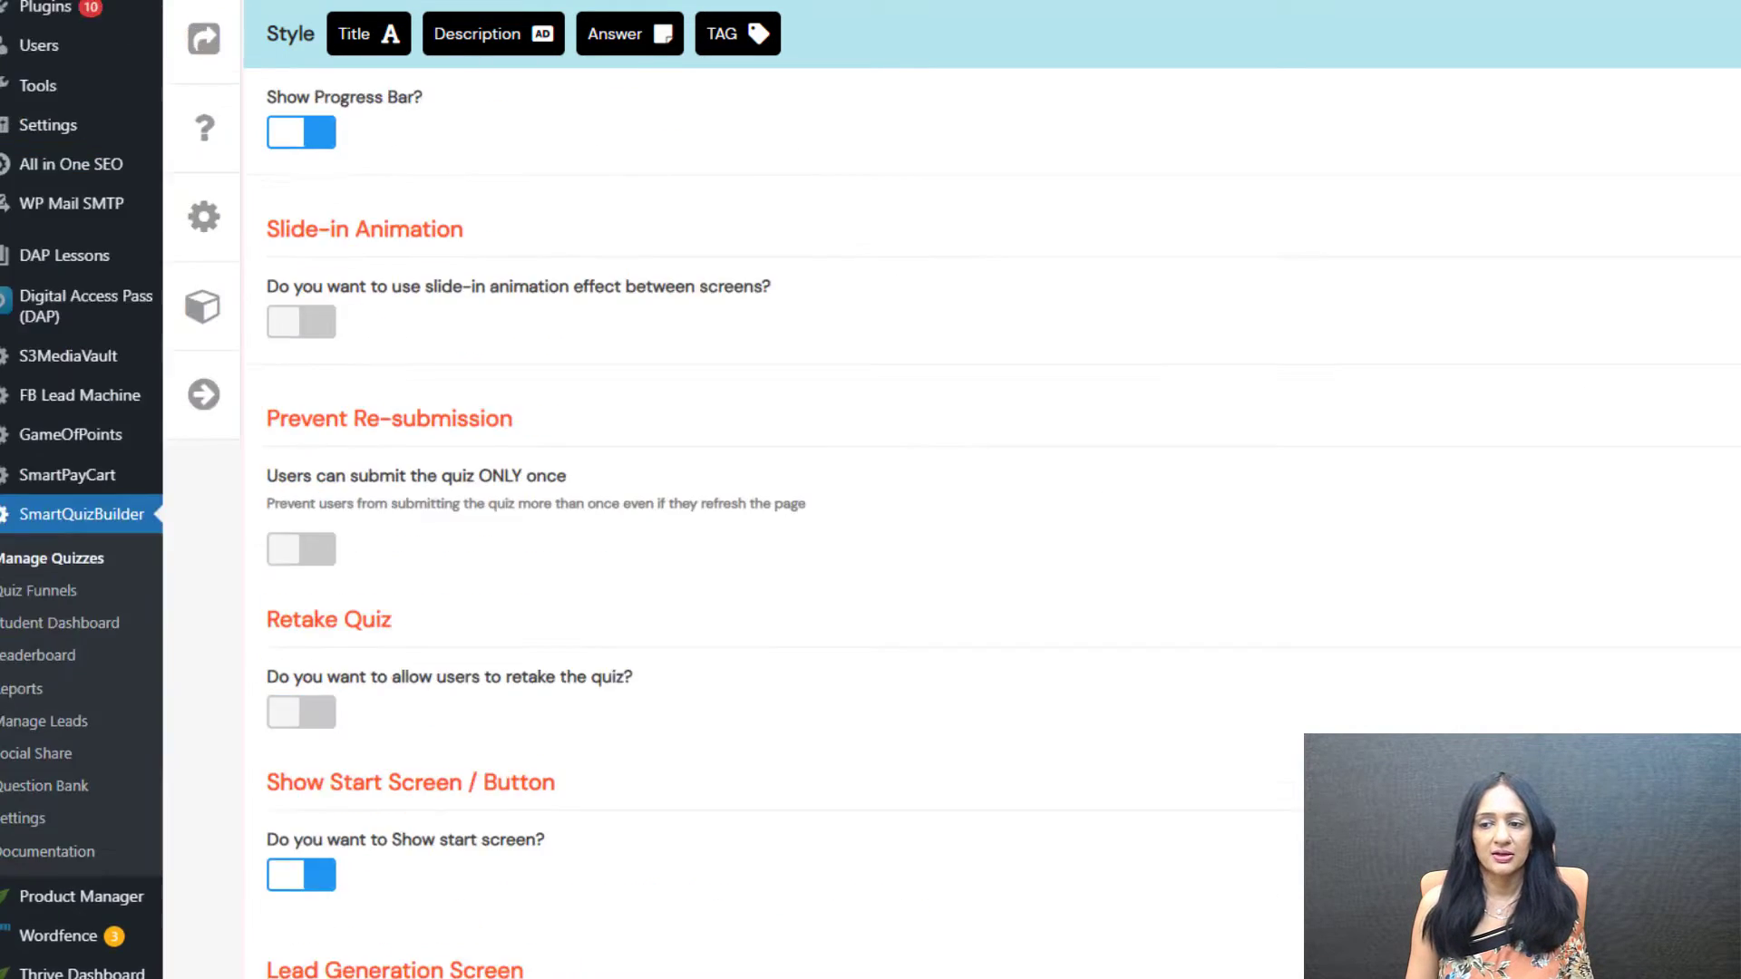
scroll(319, 236, up, 6)
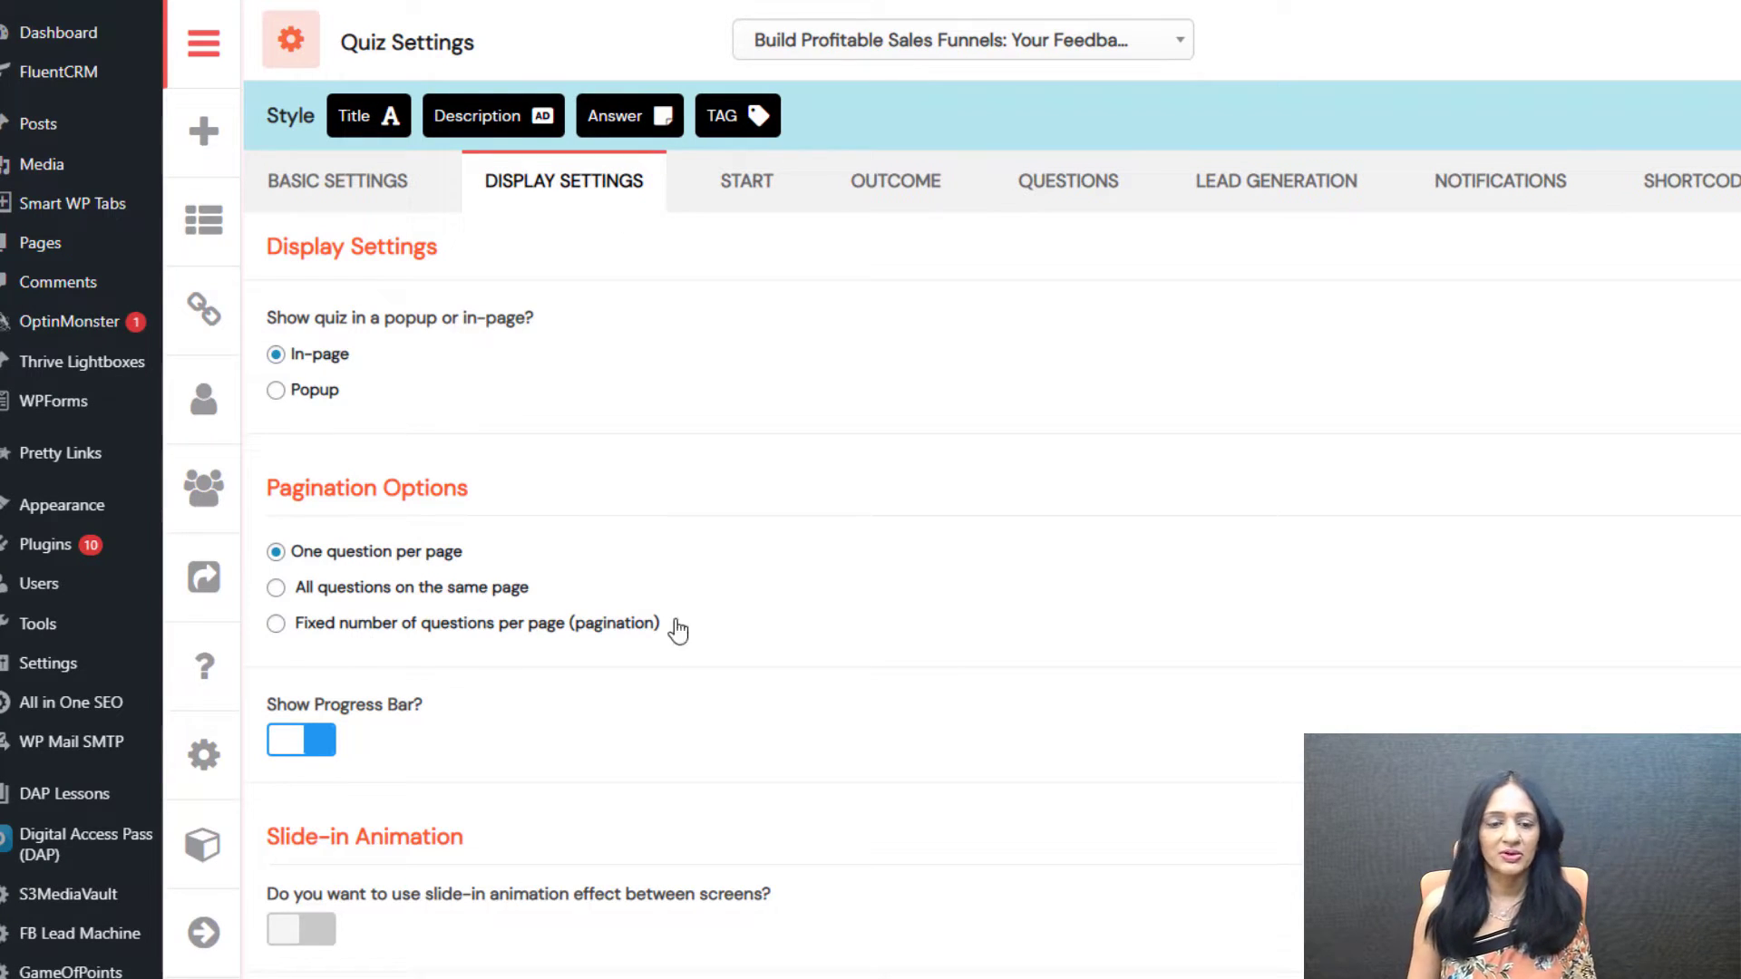
scroll(907, 752, down, 5)
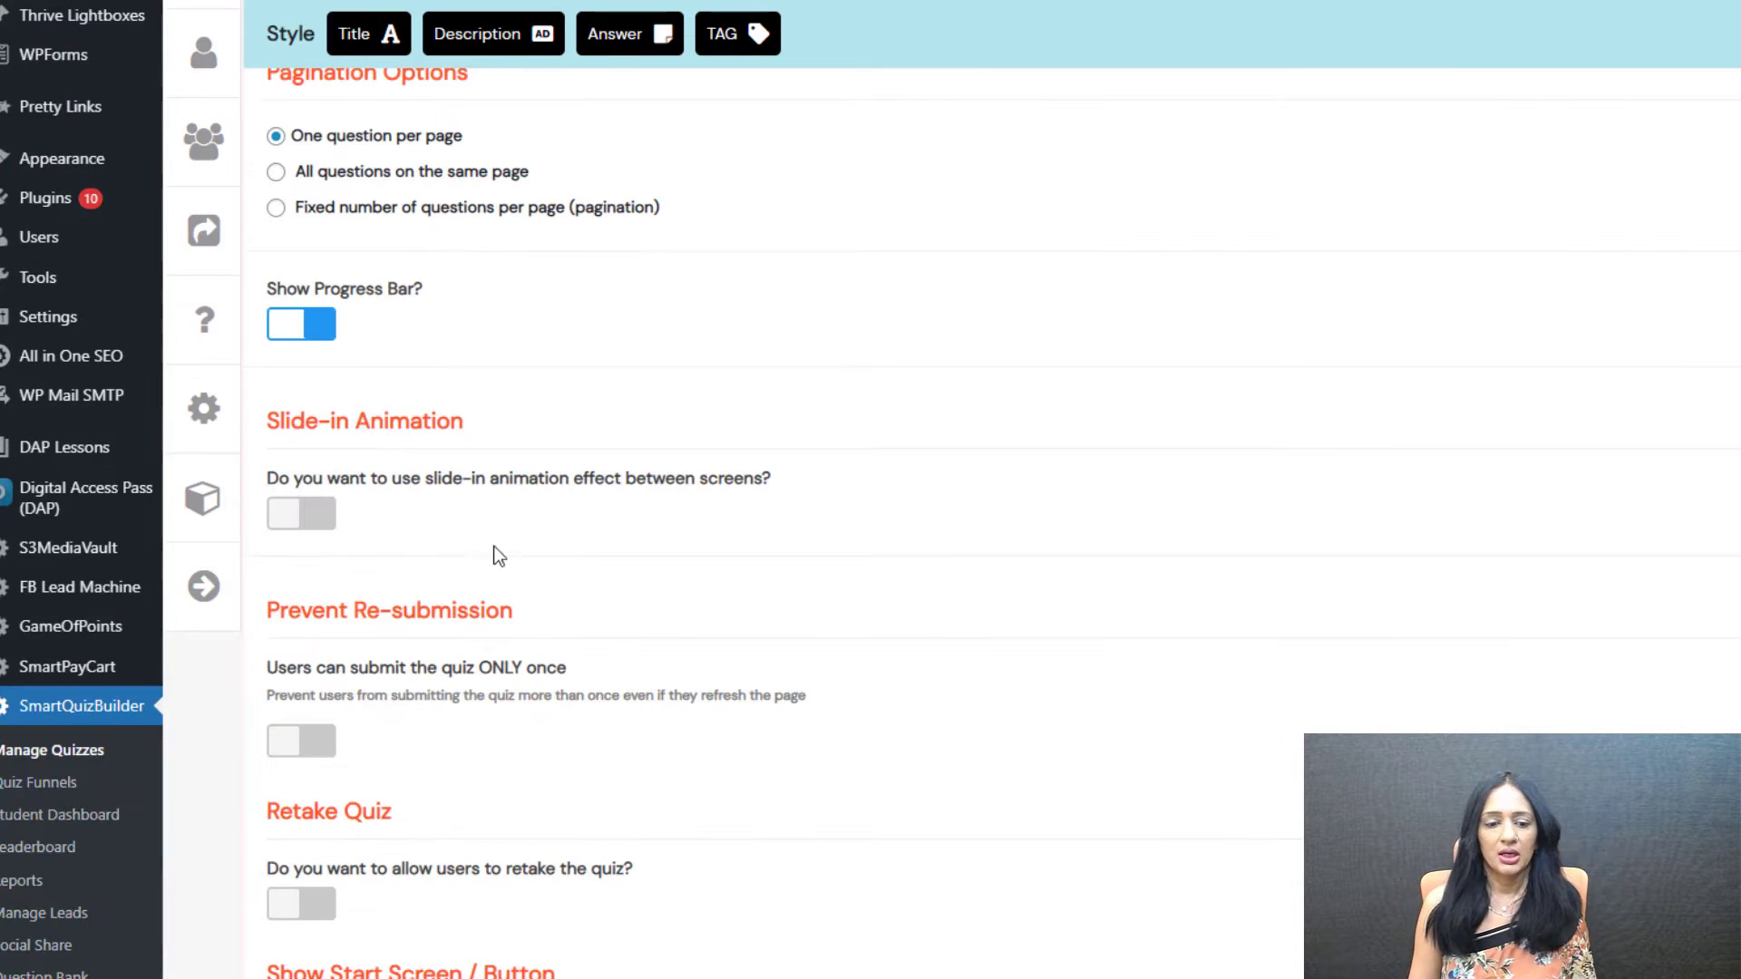
scroll(778, 519, down, 7)
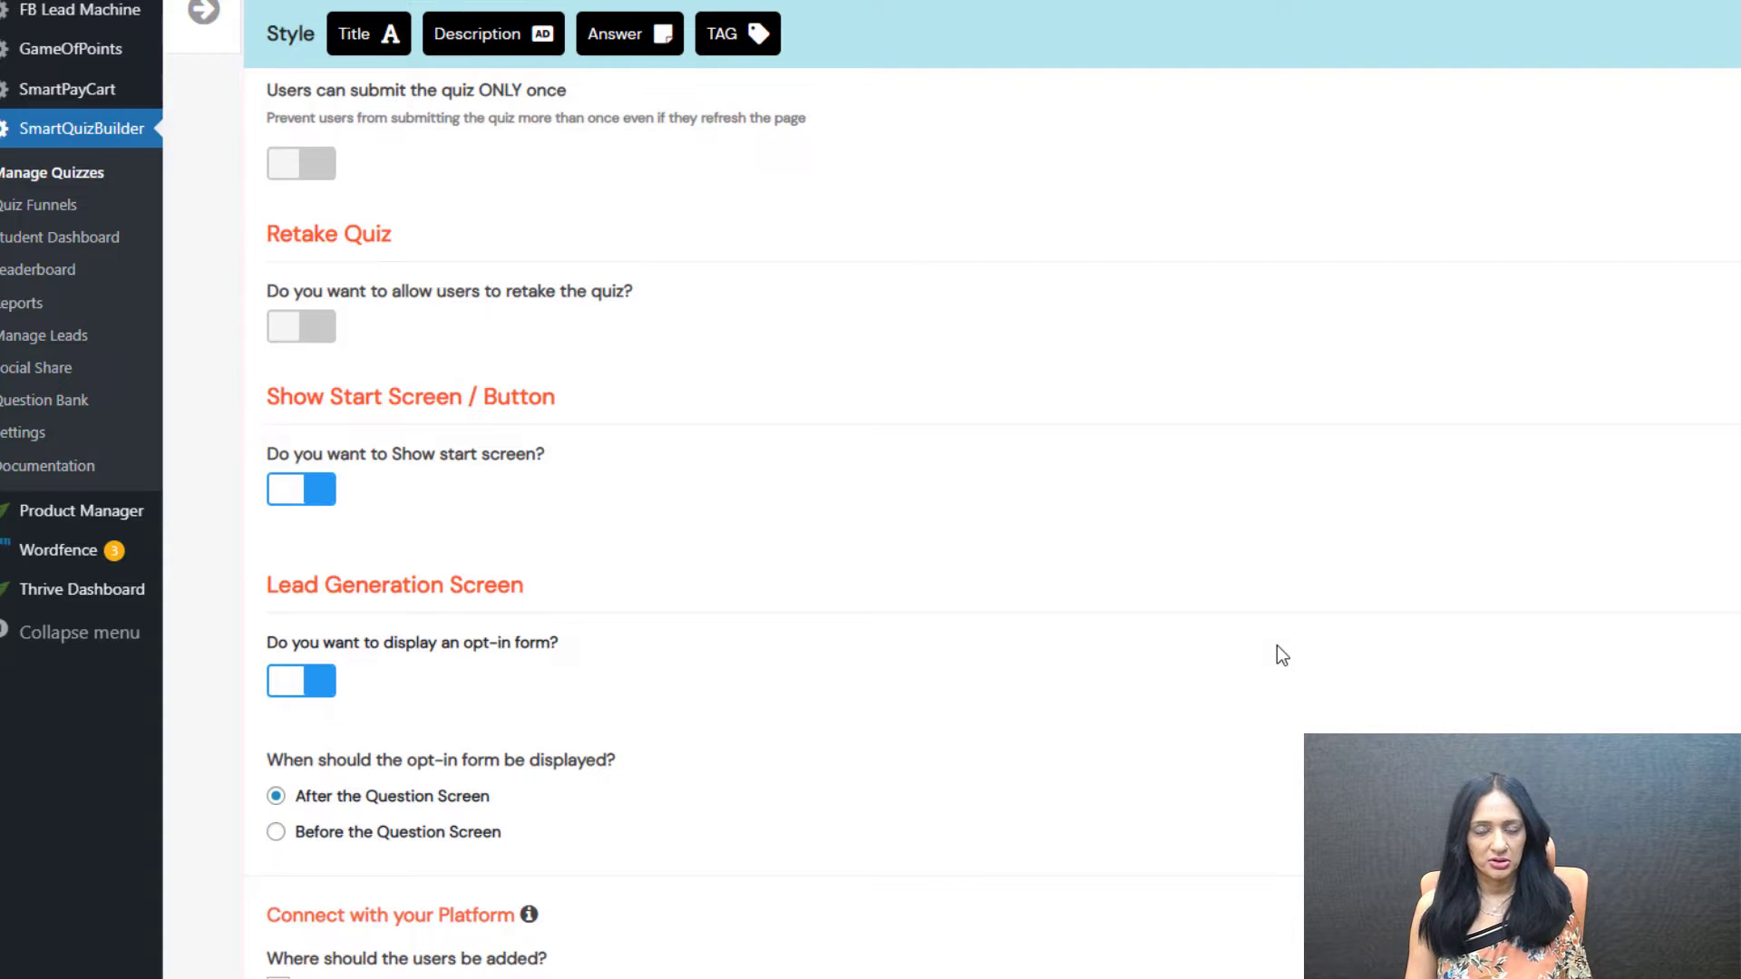
scroll(758, 526, down, 1)
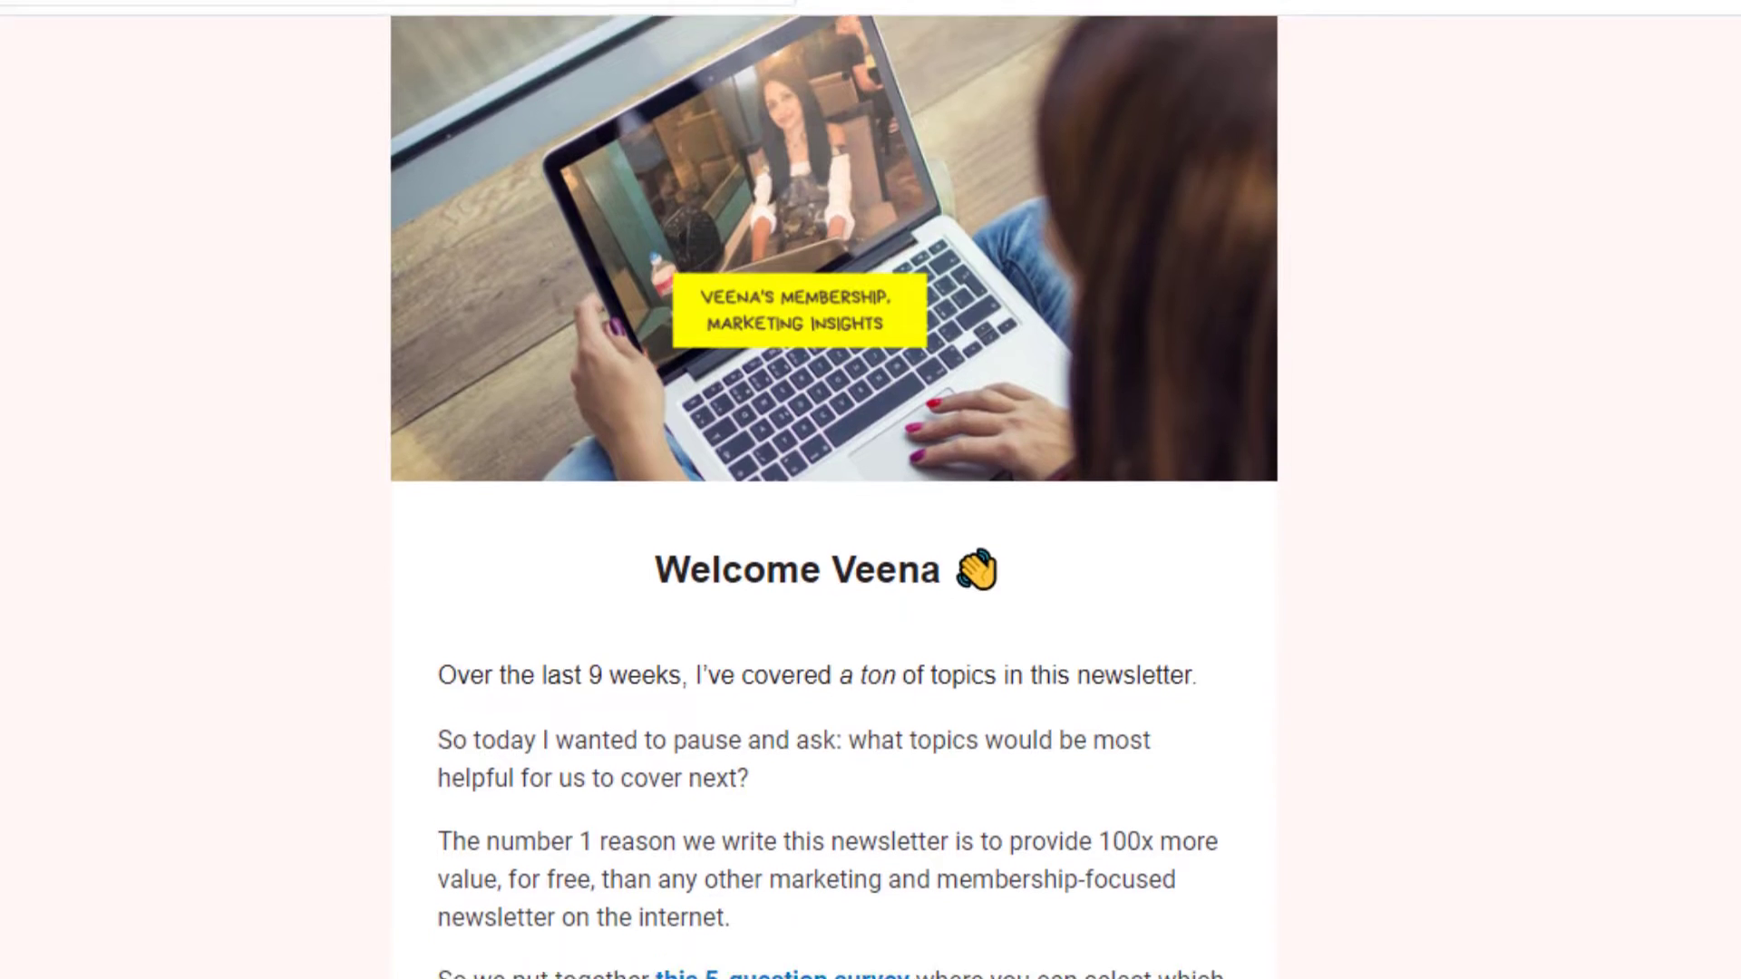
- Read the newsletter email, open the survey from its embedded question image, and highlight the email and first-name parameters in the URL
scroll(834, 497, down, 3)
scroll(834, 497, down, 4)
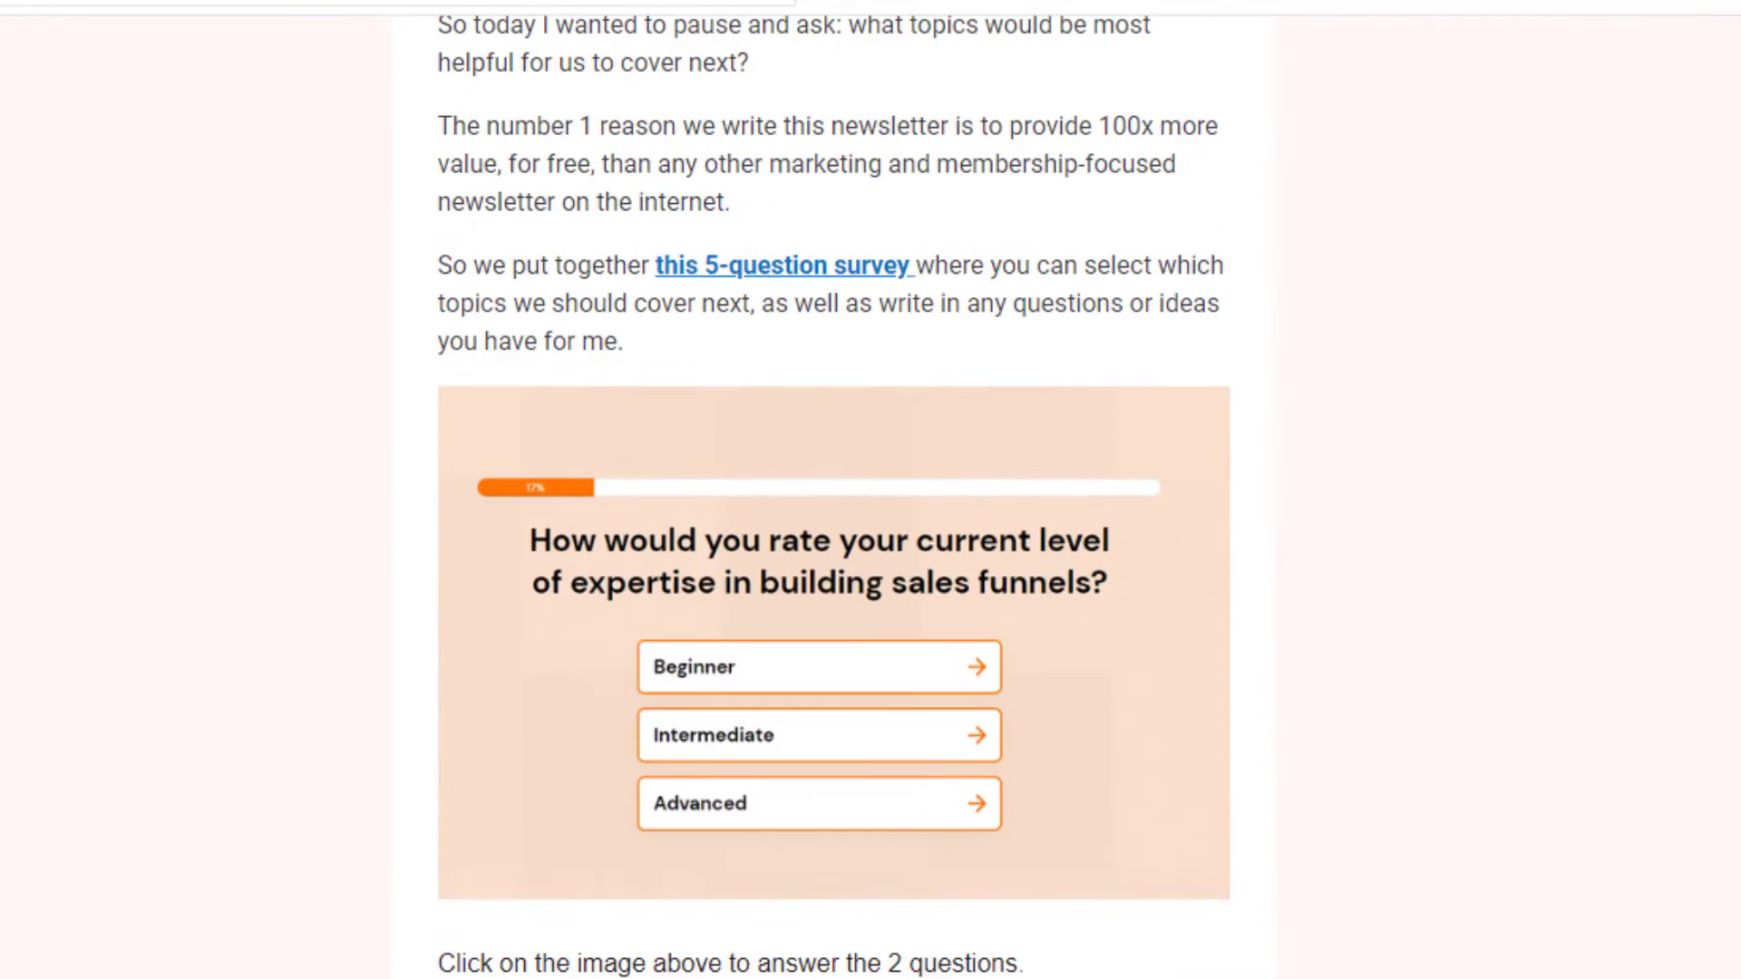
click(835, 687)
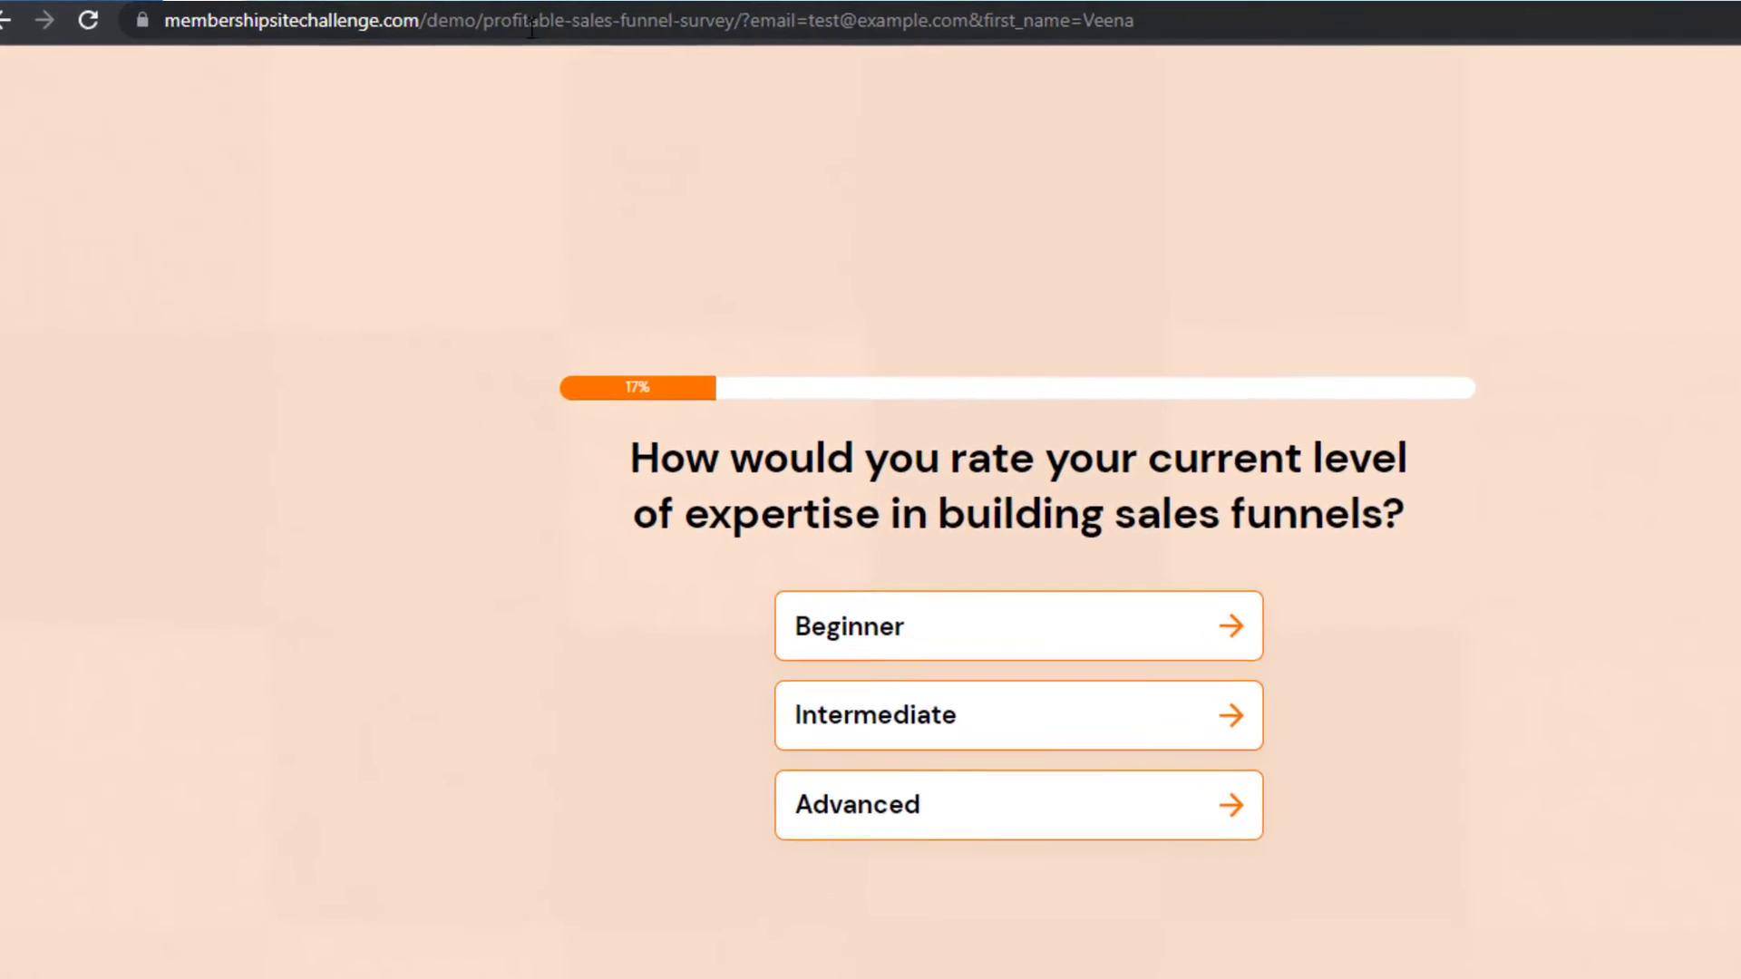
drag(1057, 19, 687, 88)
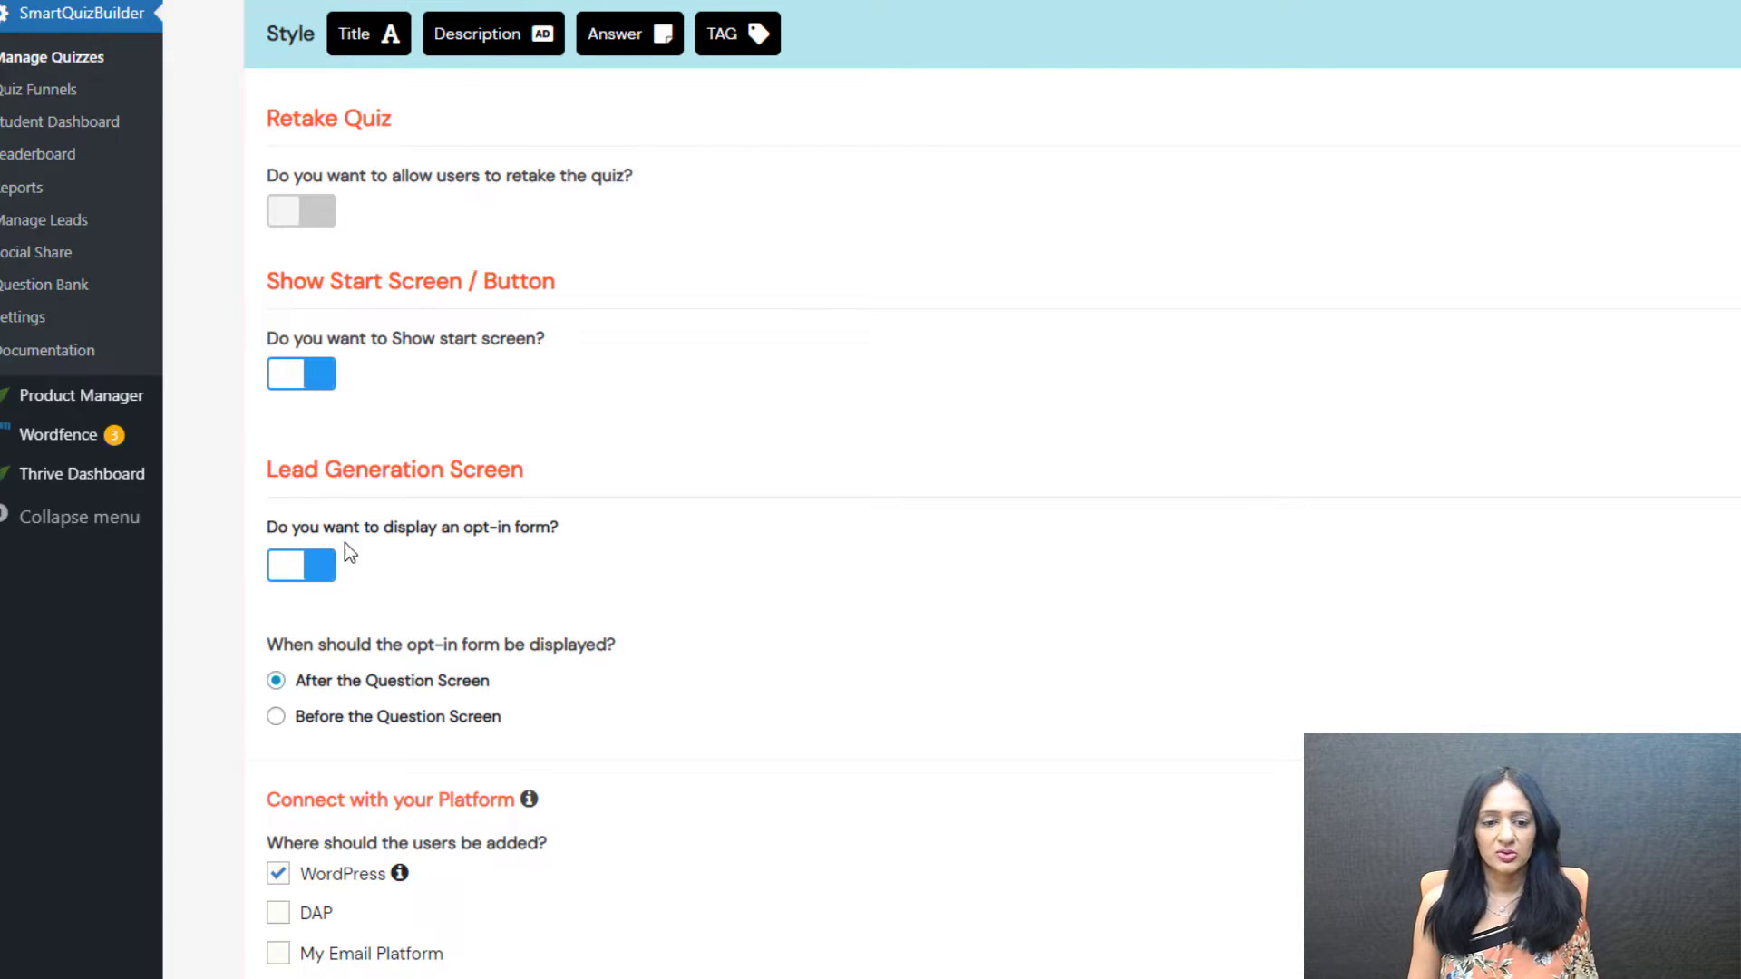
- Enable My Email Platform as a destination for adding users and look through the supported email services
scroll(624, 717, down, 1)
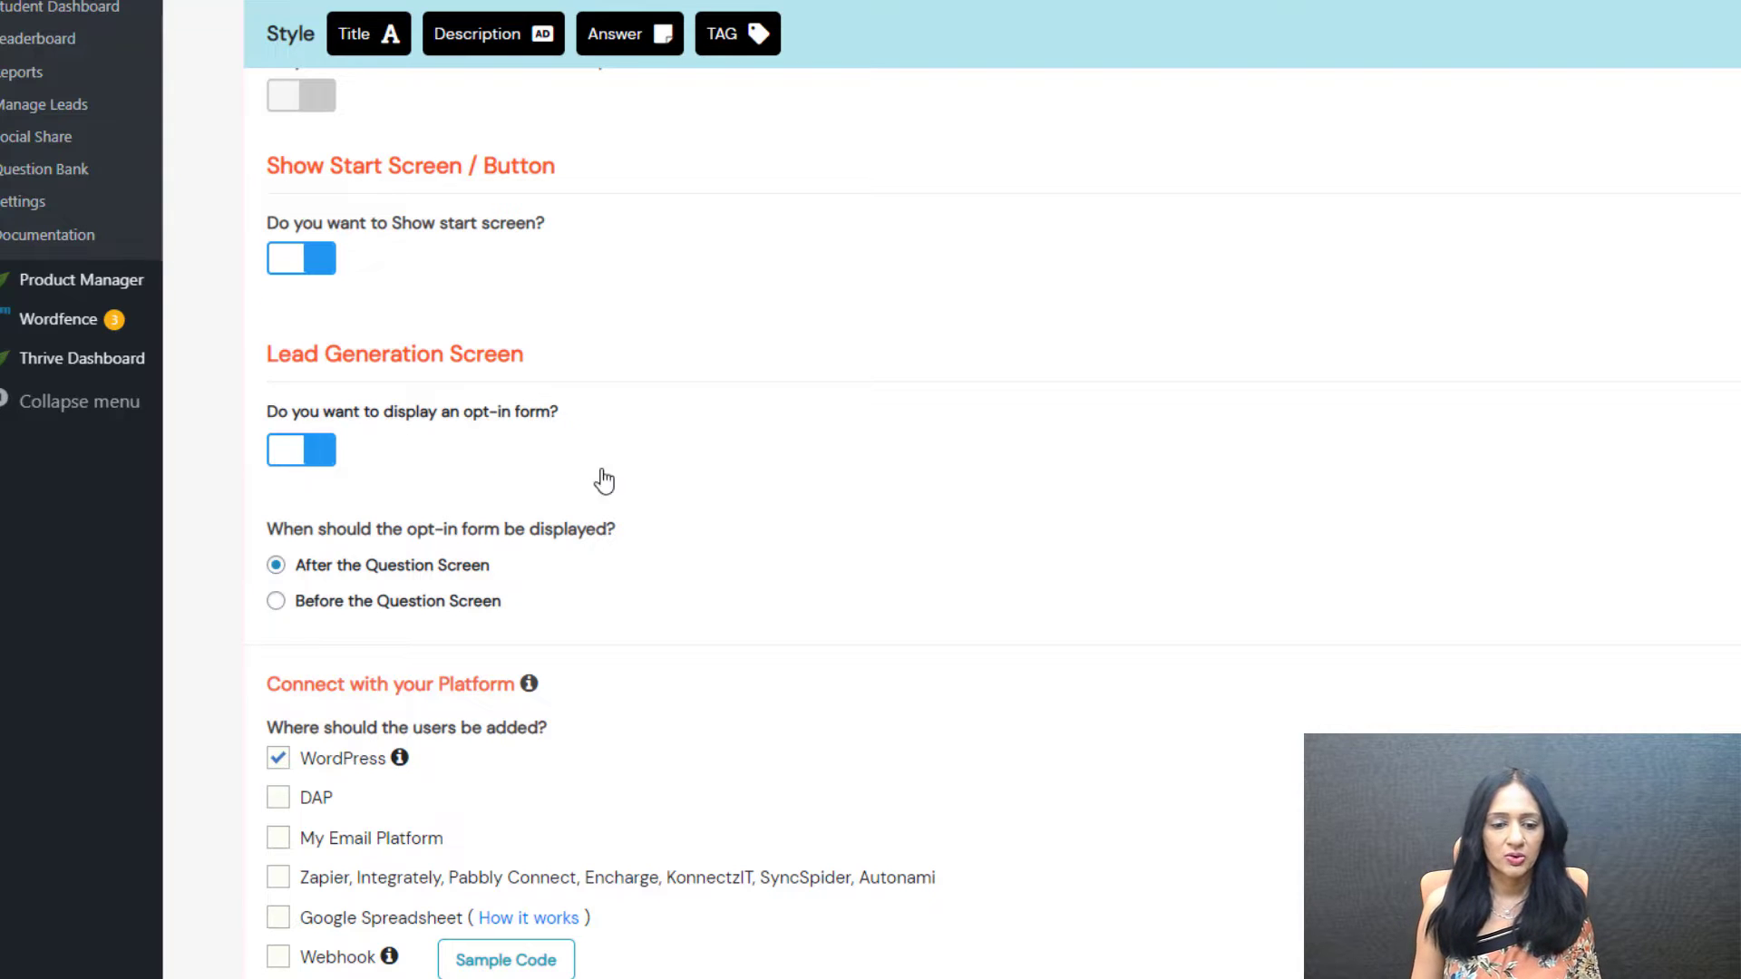
scroll(602, 481, down, 3)
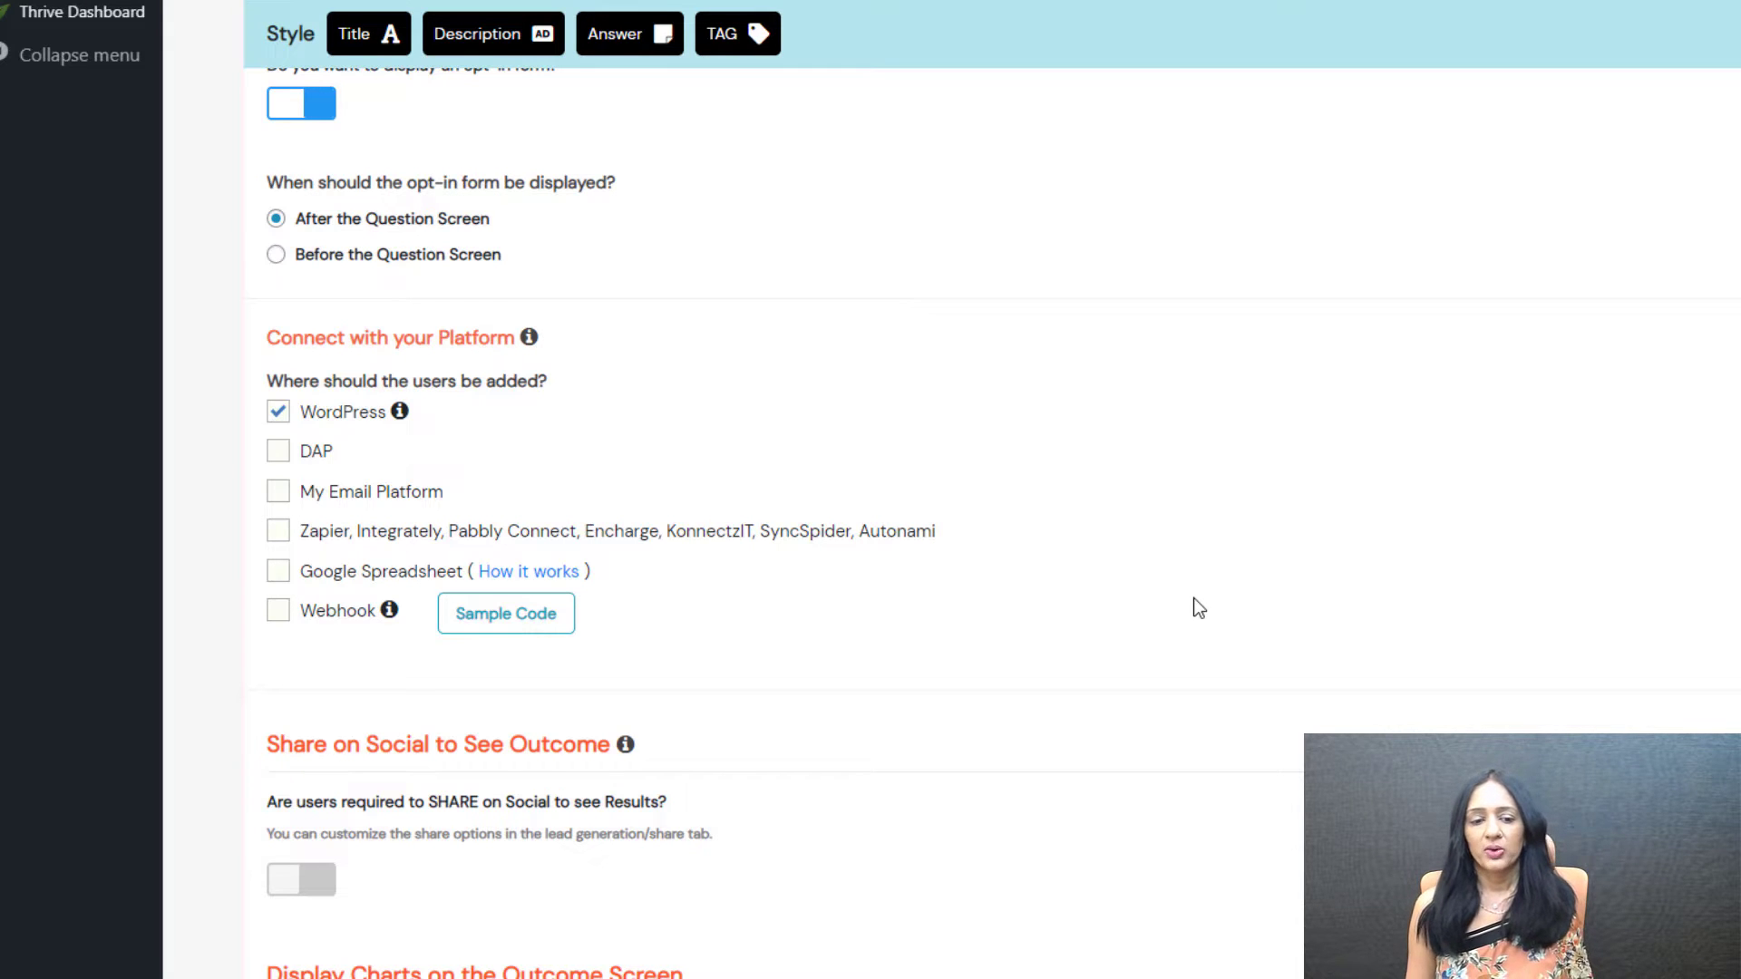
scroll(689, 519, up, 20)
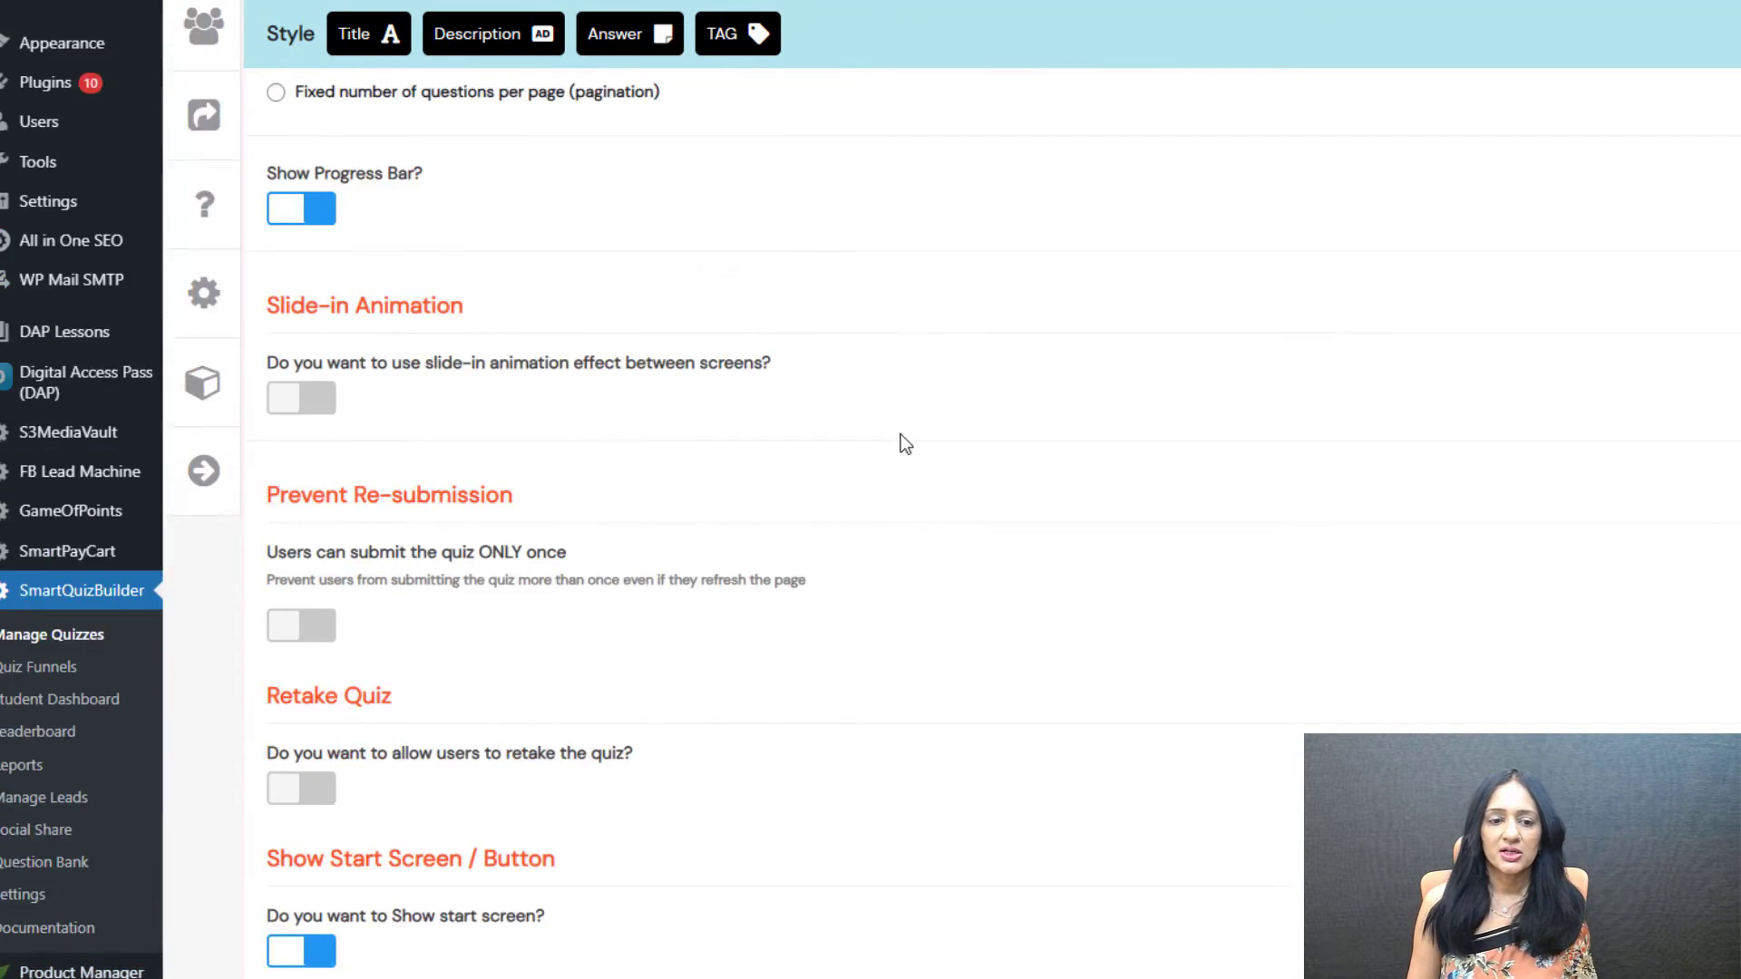
scroll(207, 232, up, 2)
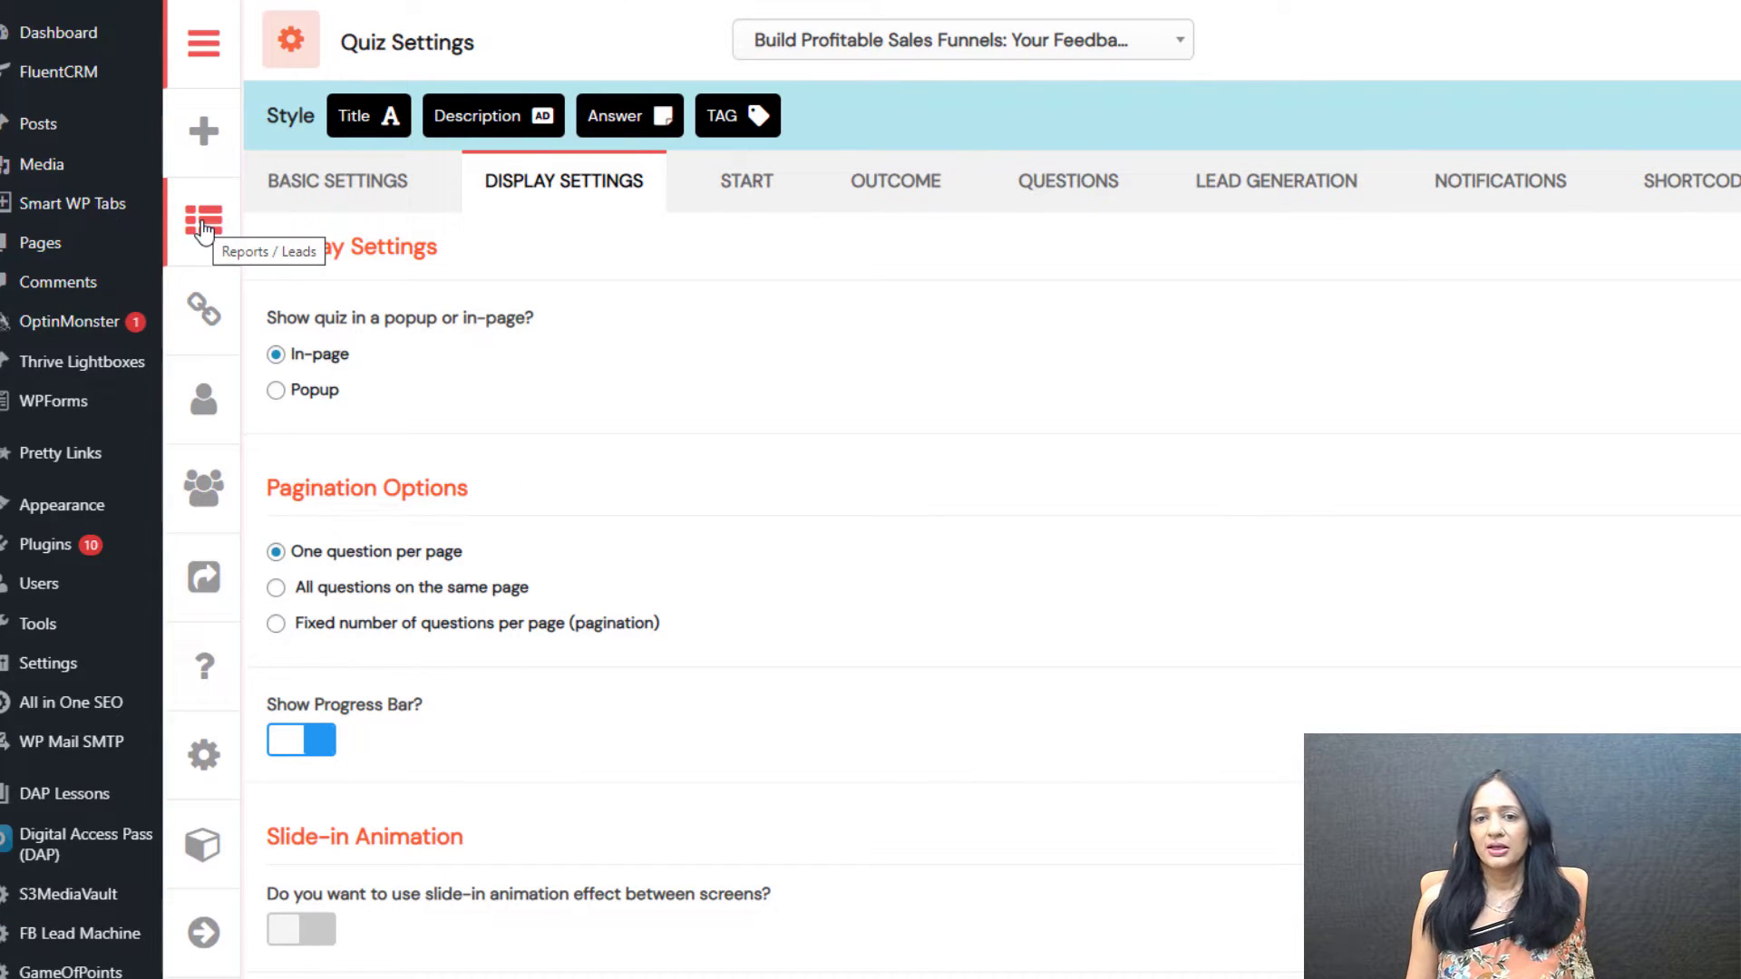
scroll(934, 626, down, 10)
scroll(935, 626, down, 8)
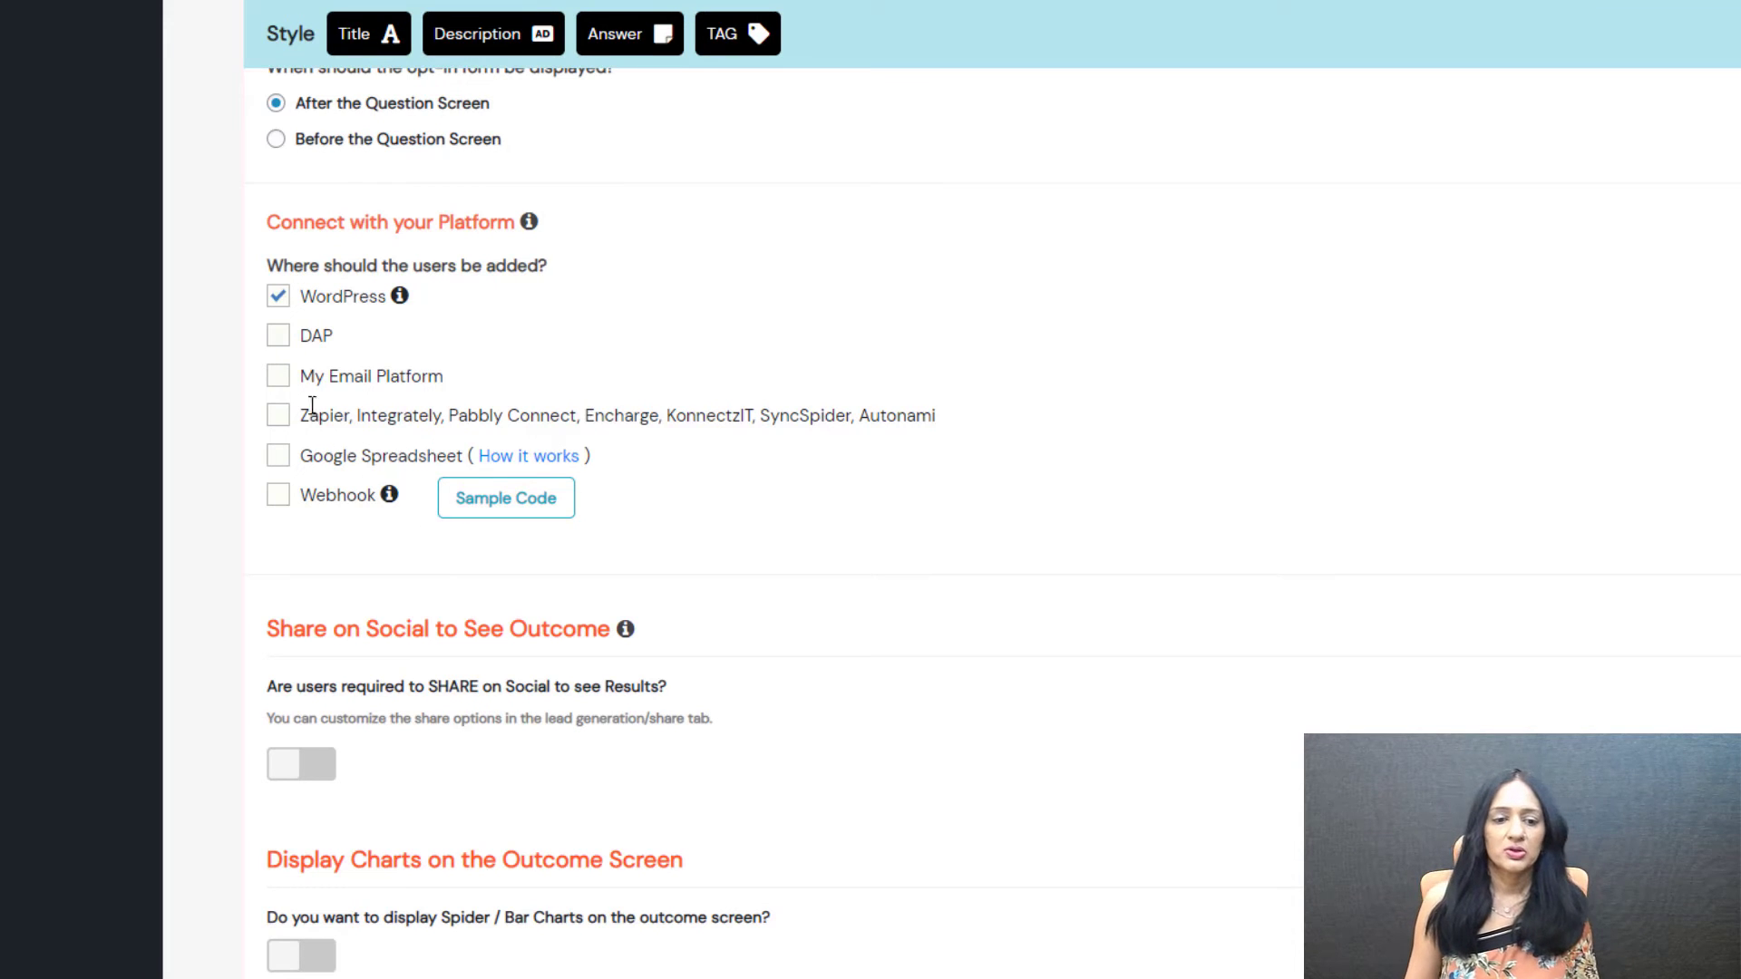
click(276, 383)
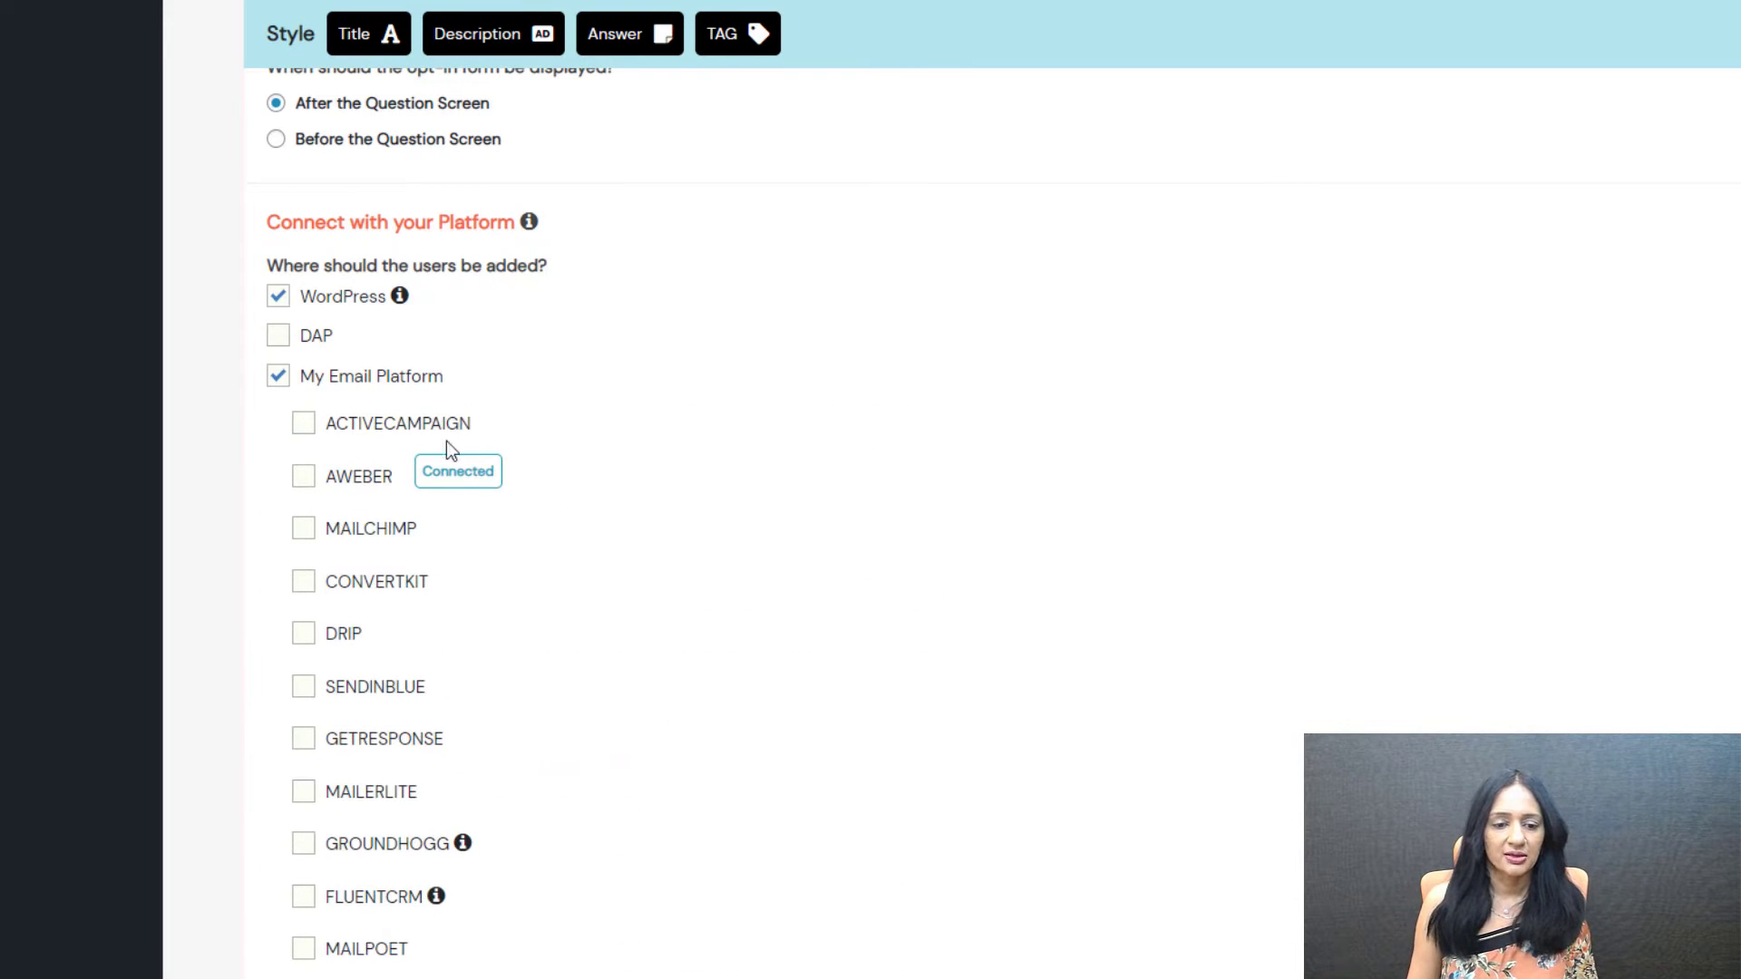
scroll(611, 690, down, 6)
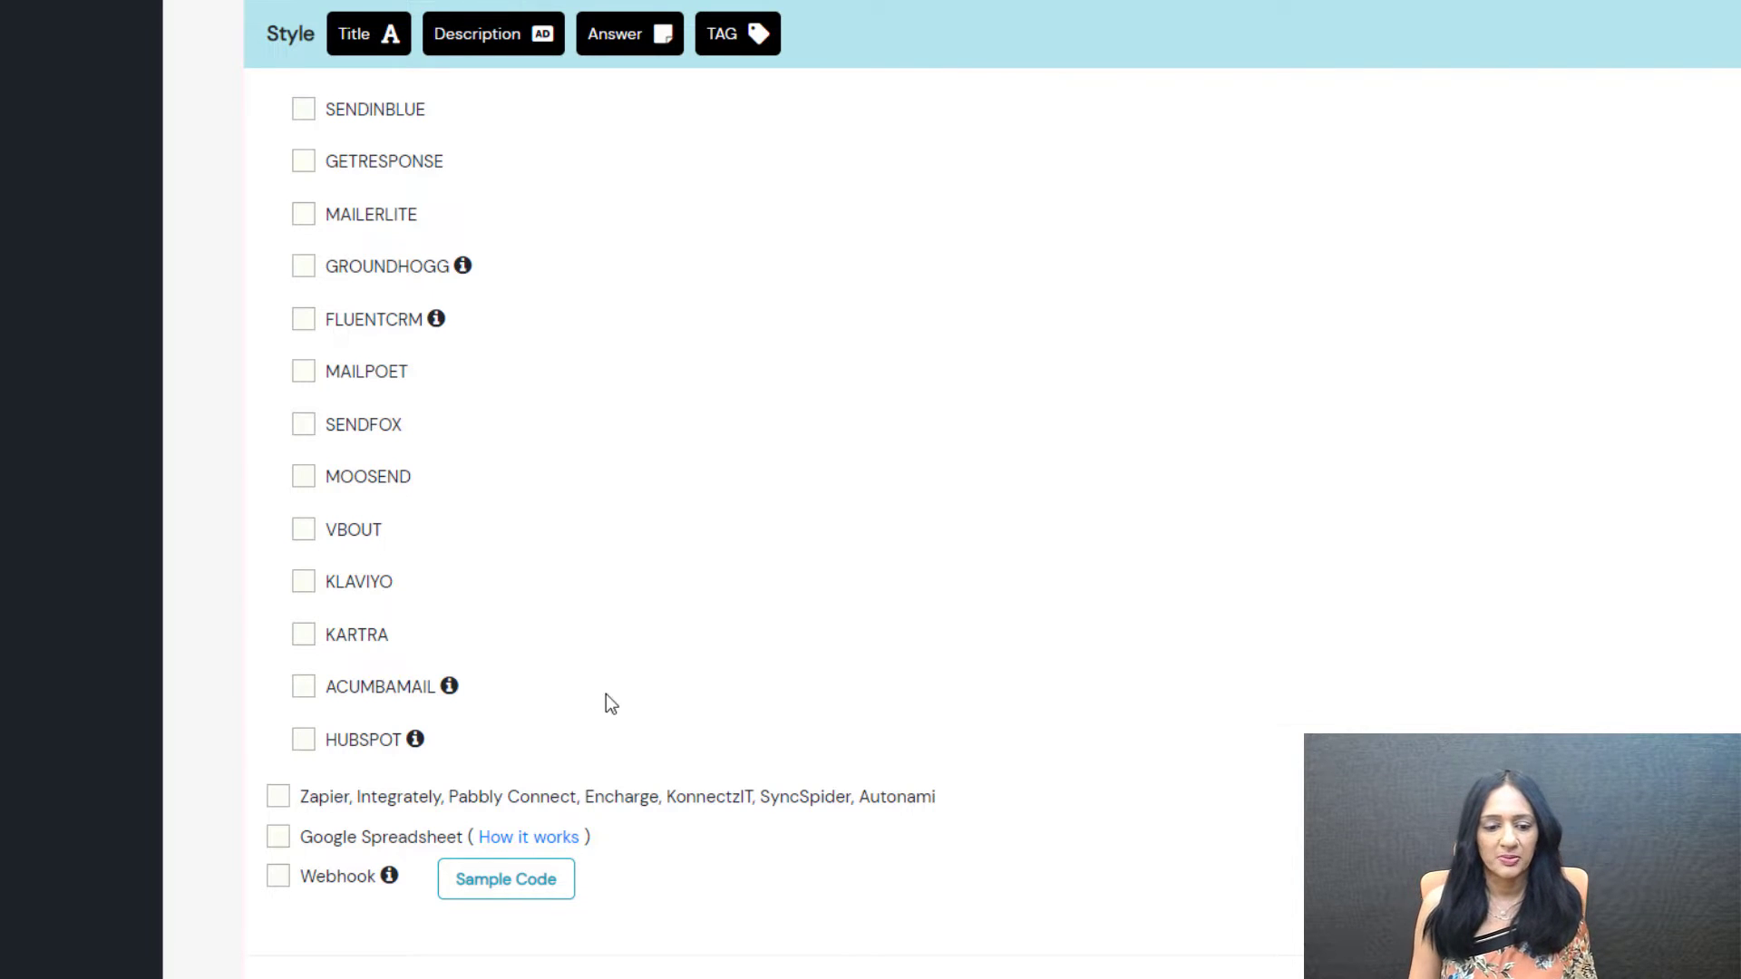
- Examine the available quiz templates, including the standard, transparent background and interactive video or image designs
scroll(611, 705, down, 2)
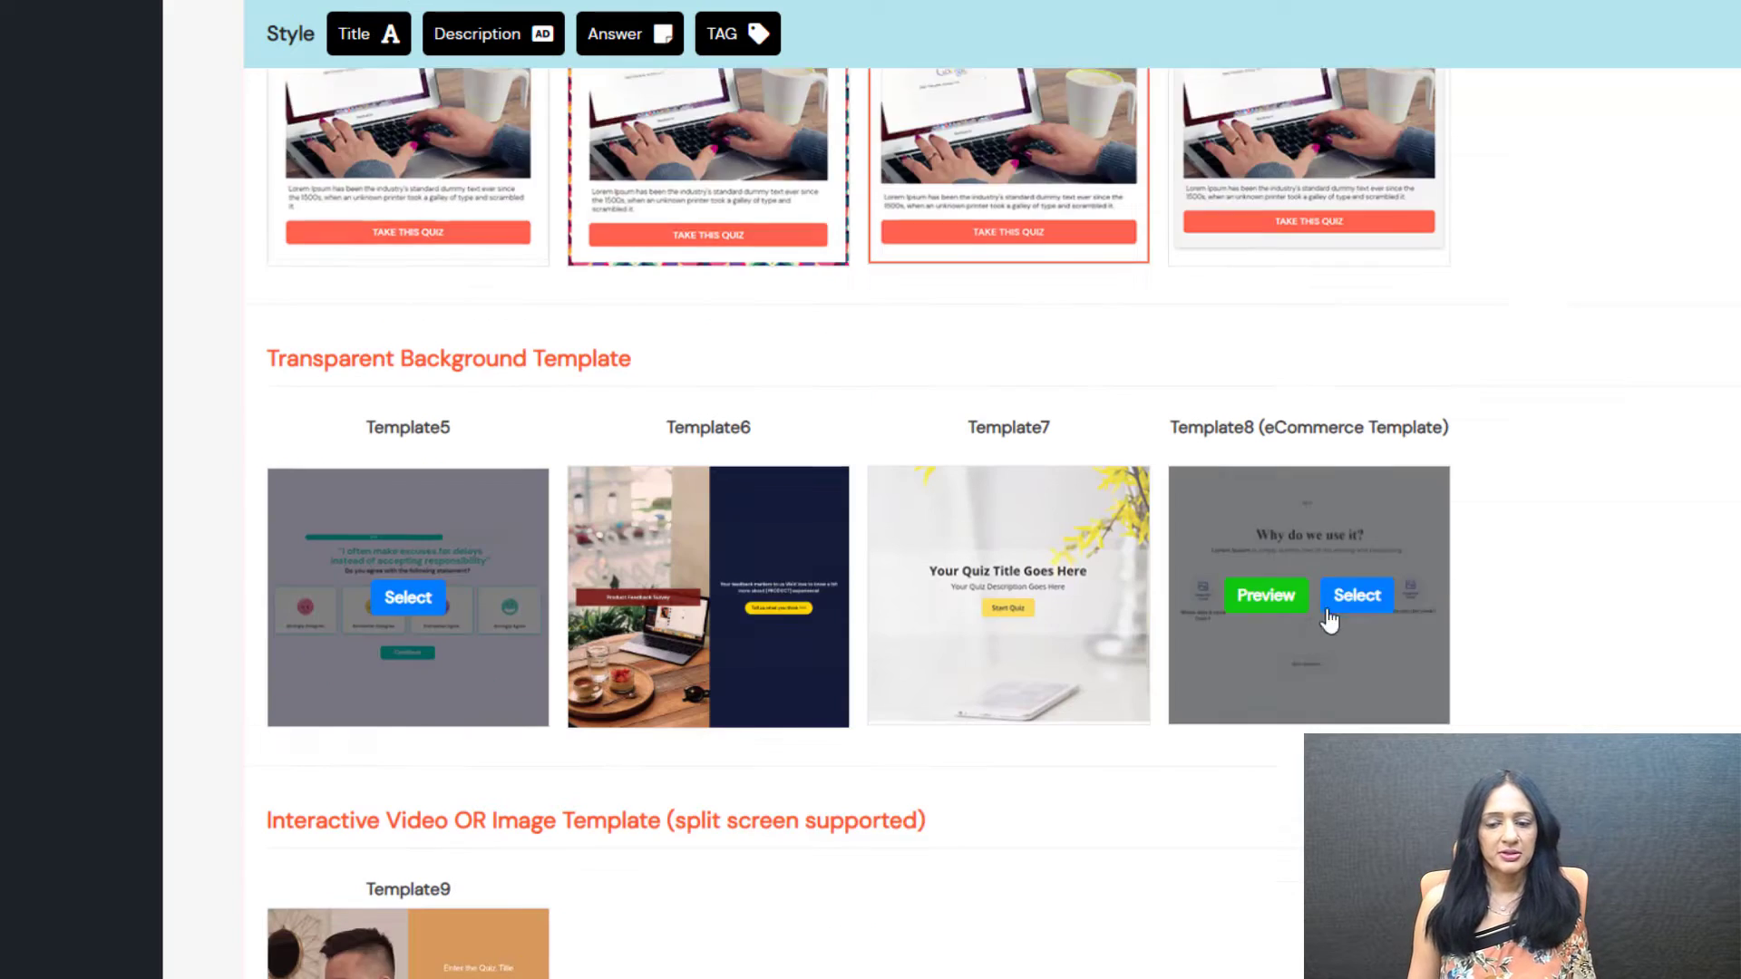
scroll(1330, 599, down, 3)
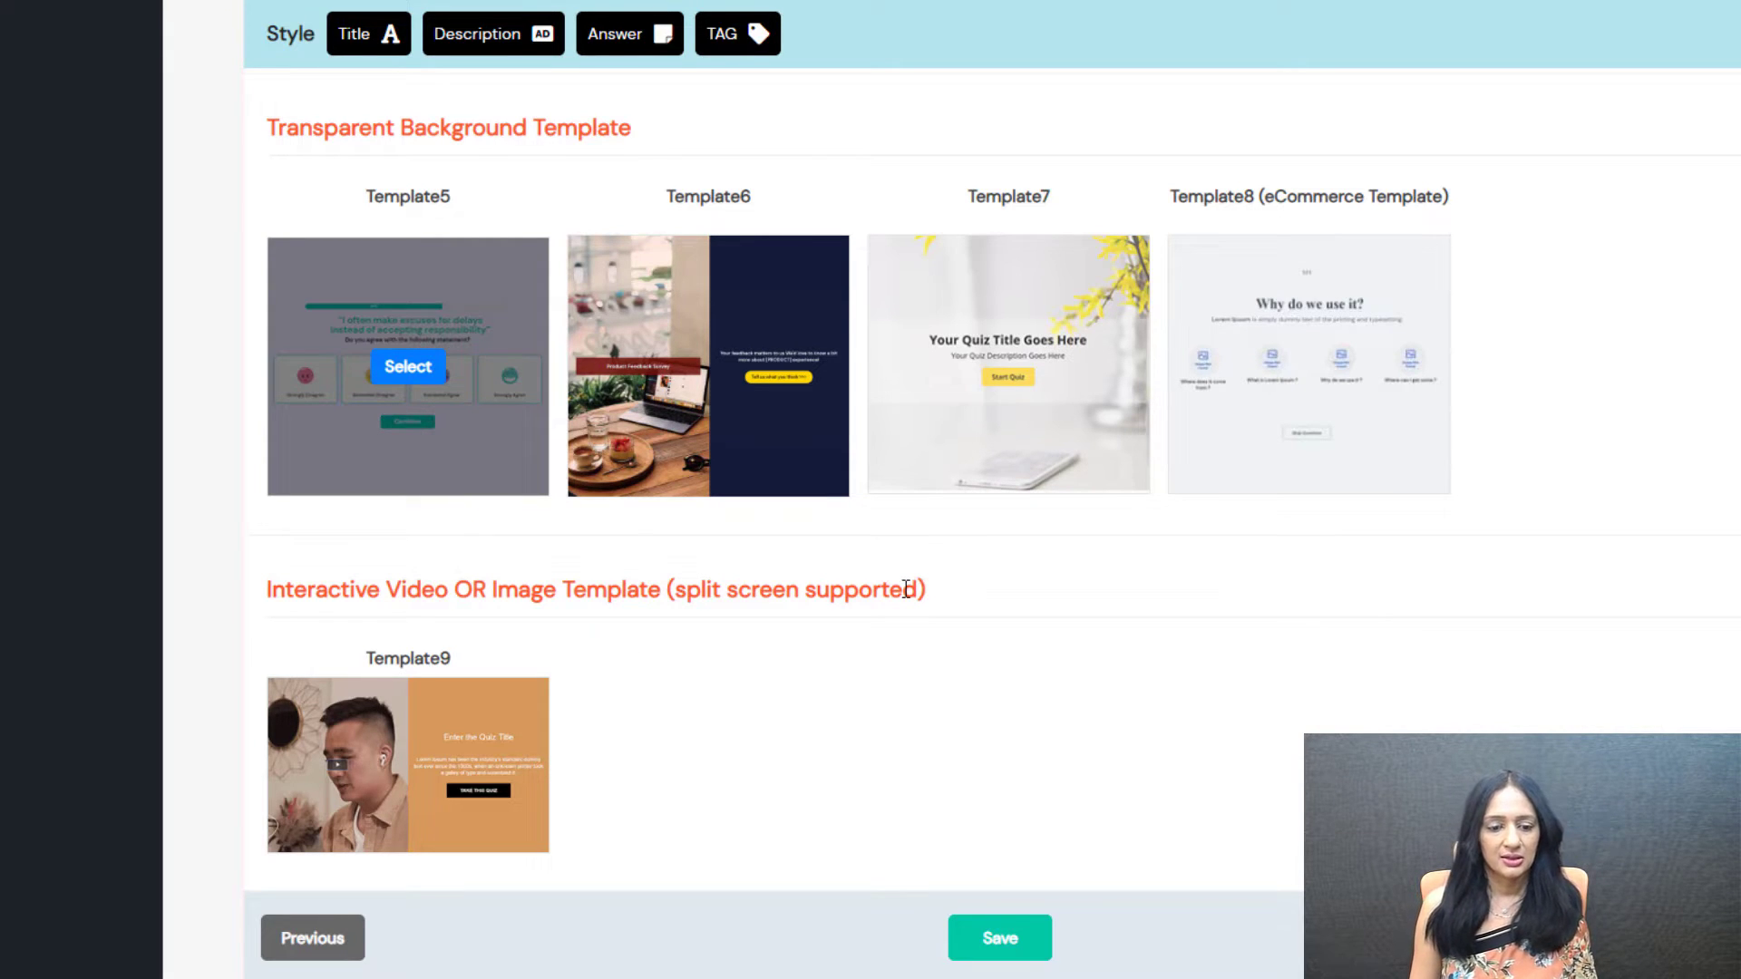
scroll(462, 496, up, 4)
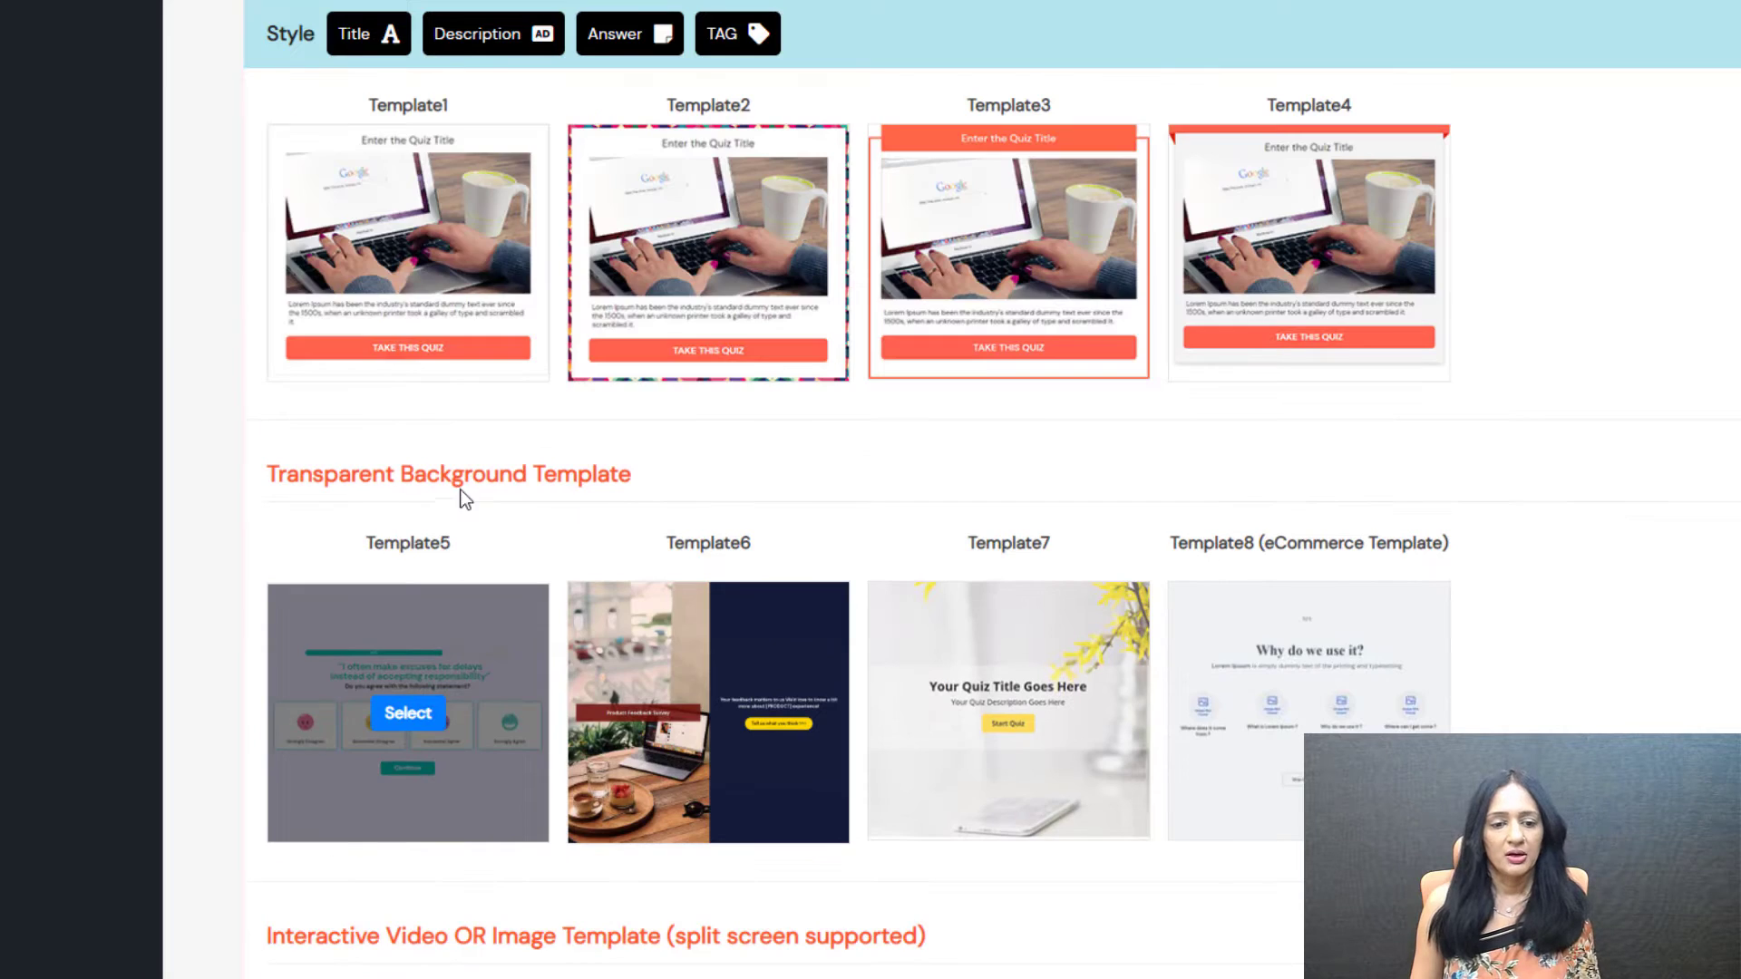
scroll(689, 453, up, 3)
scroll(1555, 653, down, 5)
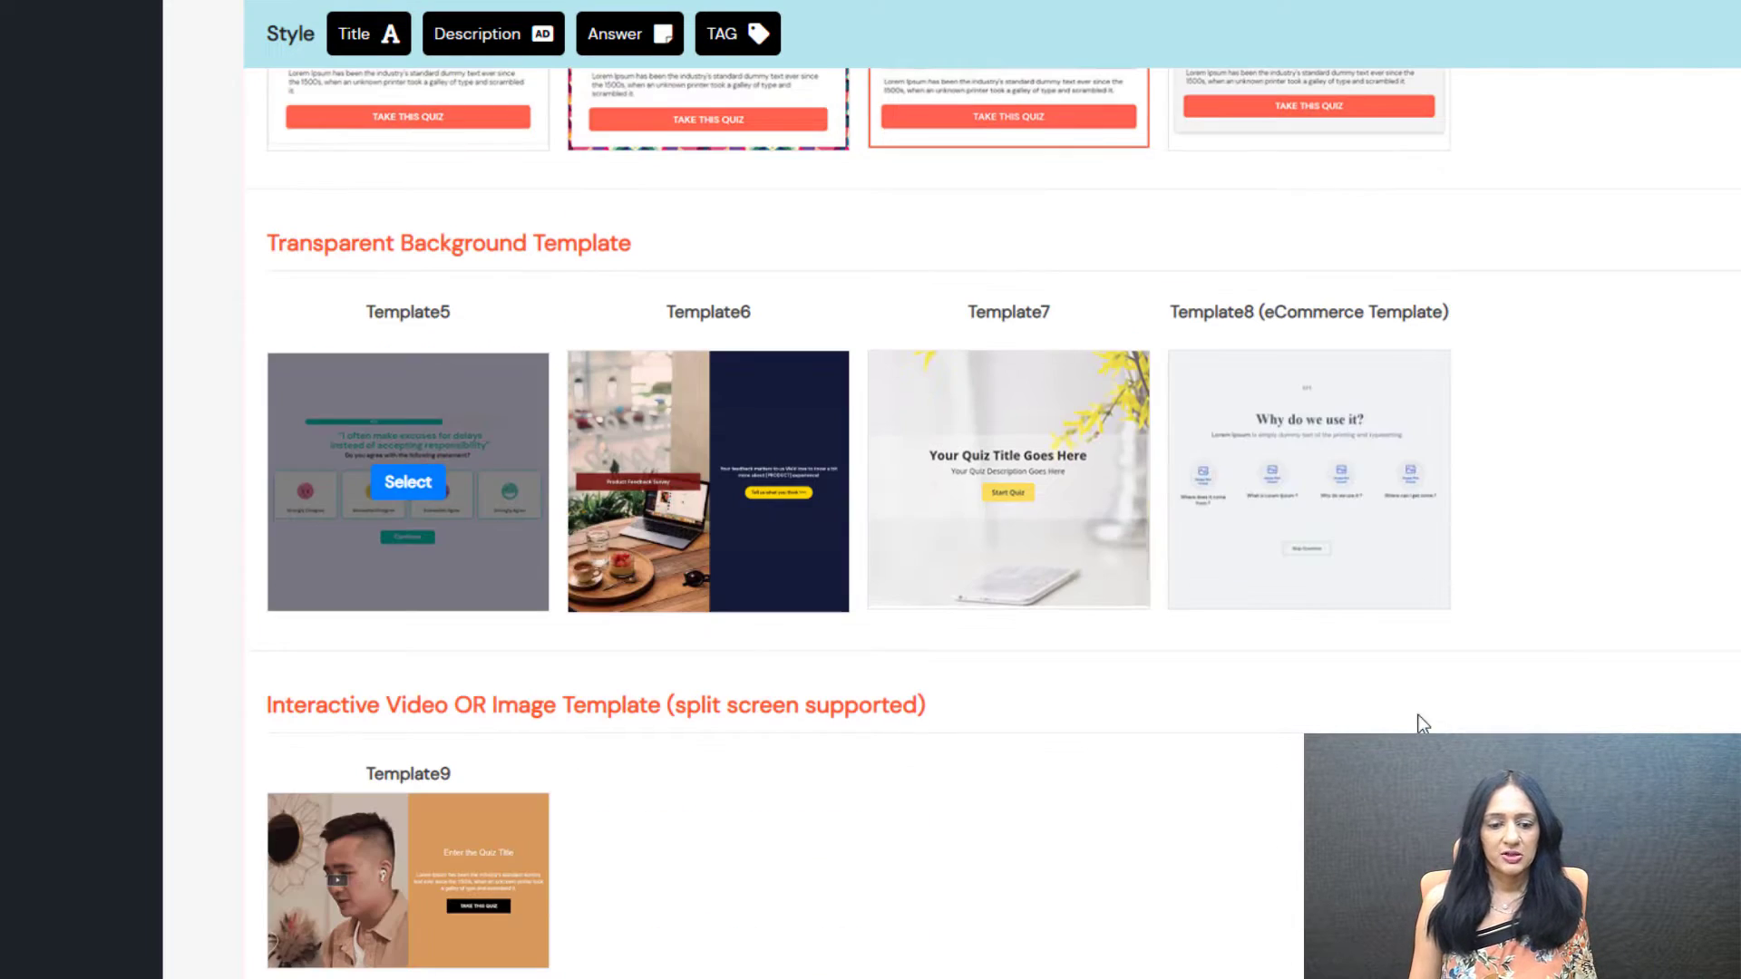
scroll(1562, 642, up, 4)
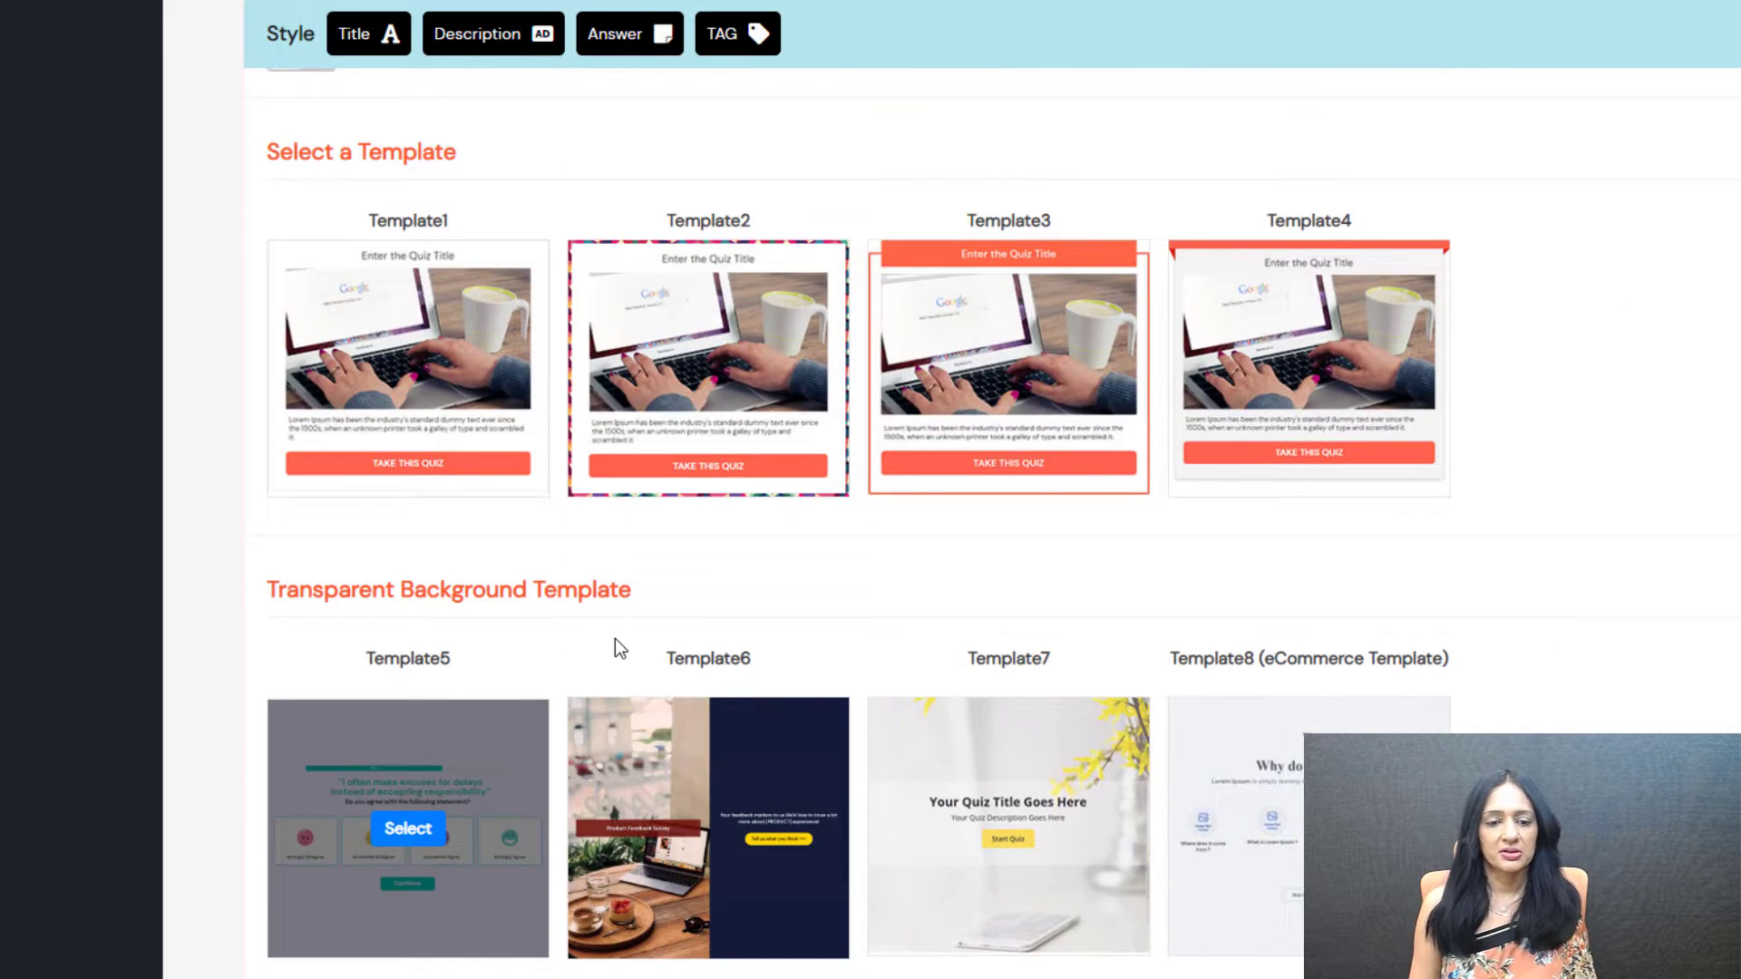
scroll(252, 610, down, 1)
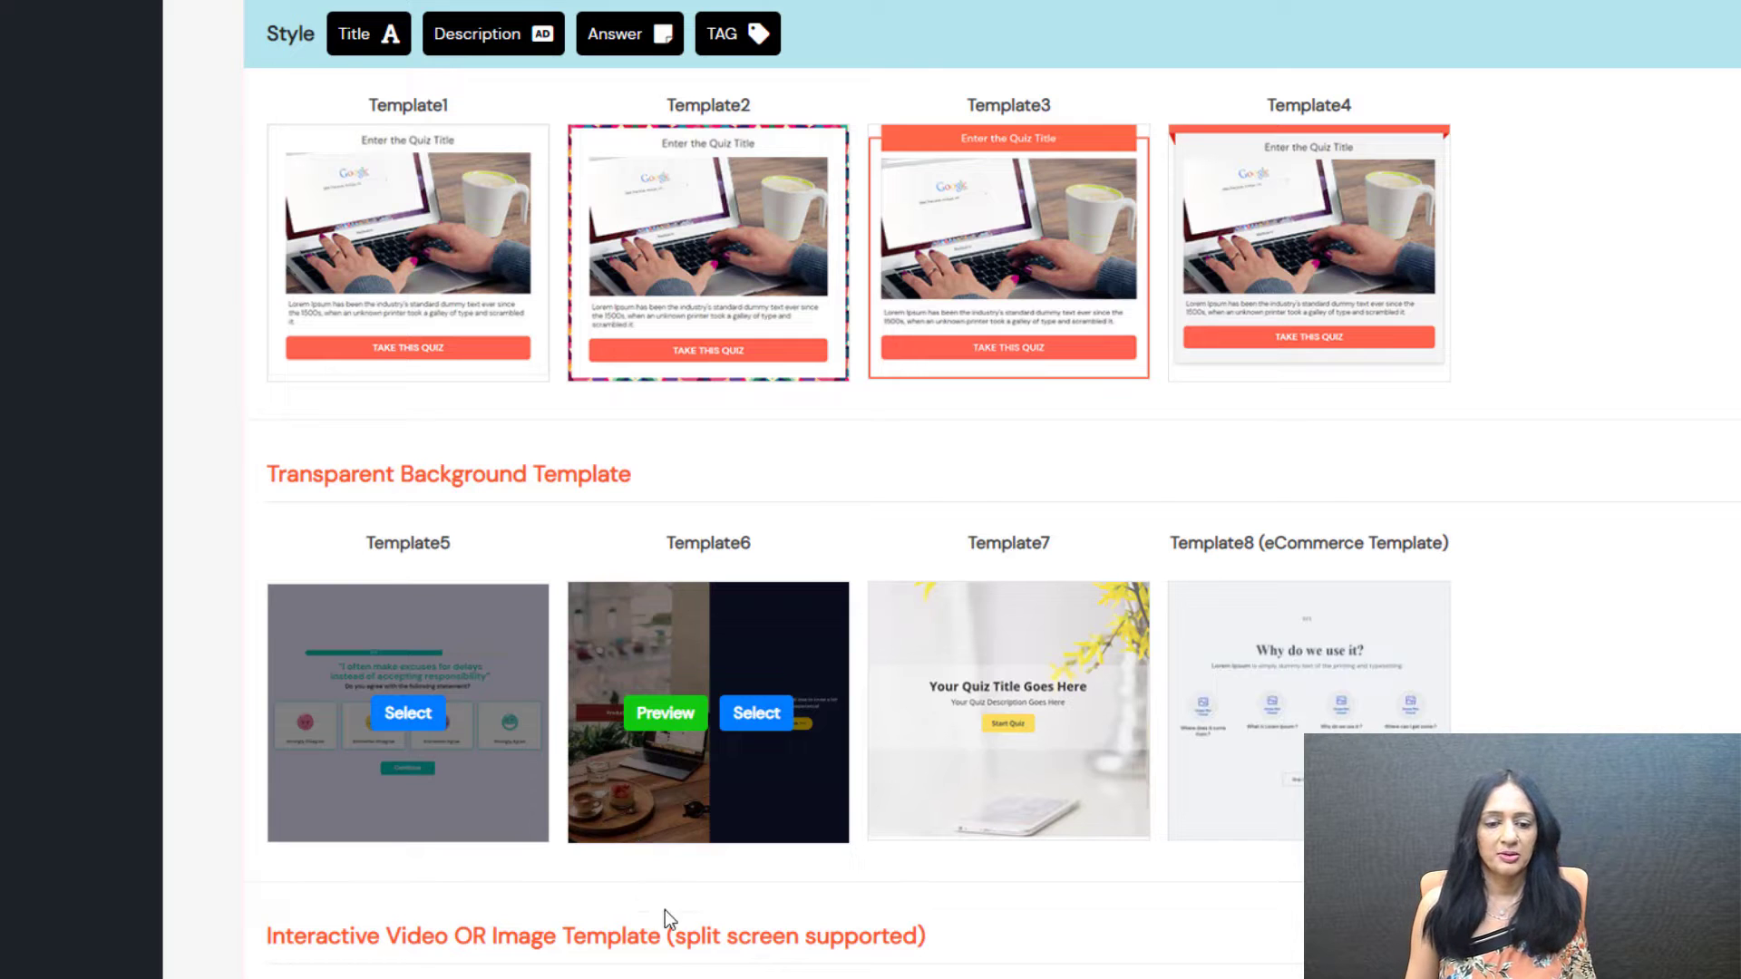
scroll(297, 481, up, 4)
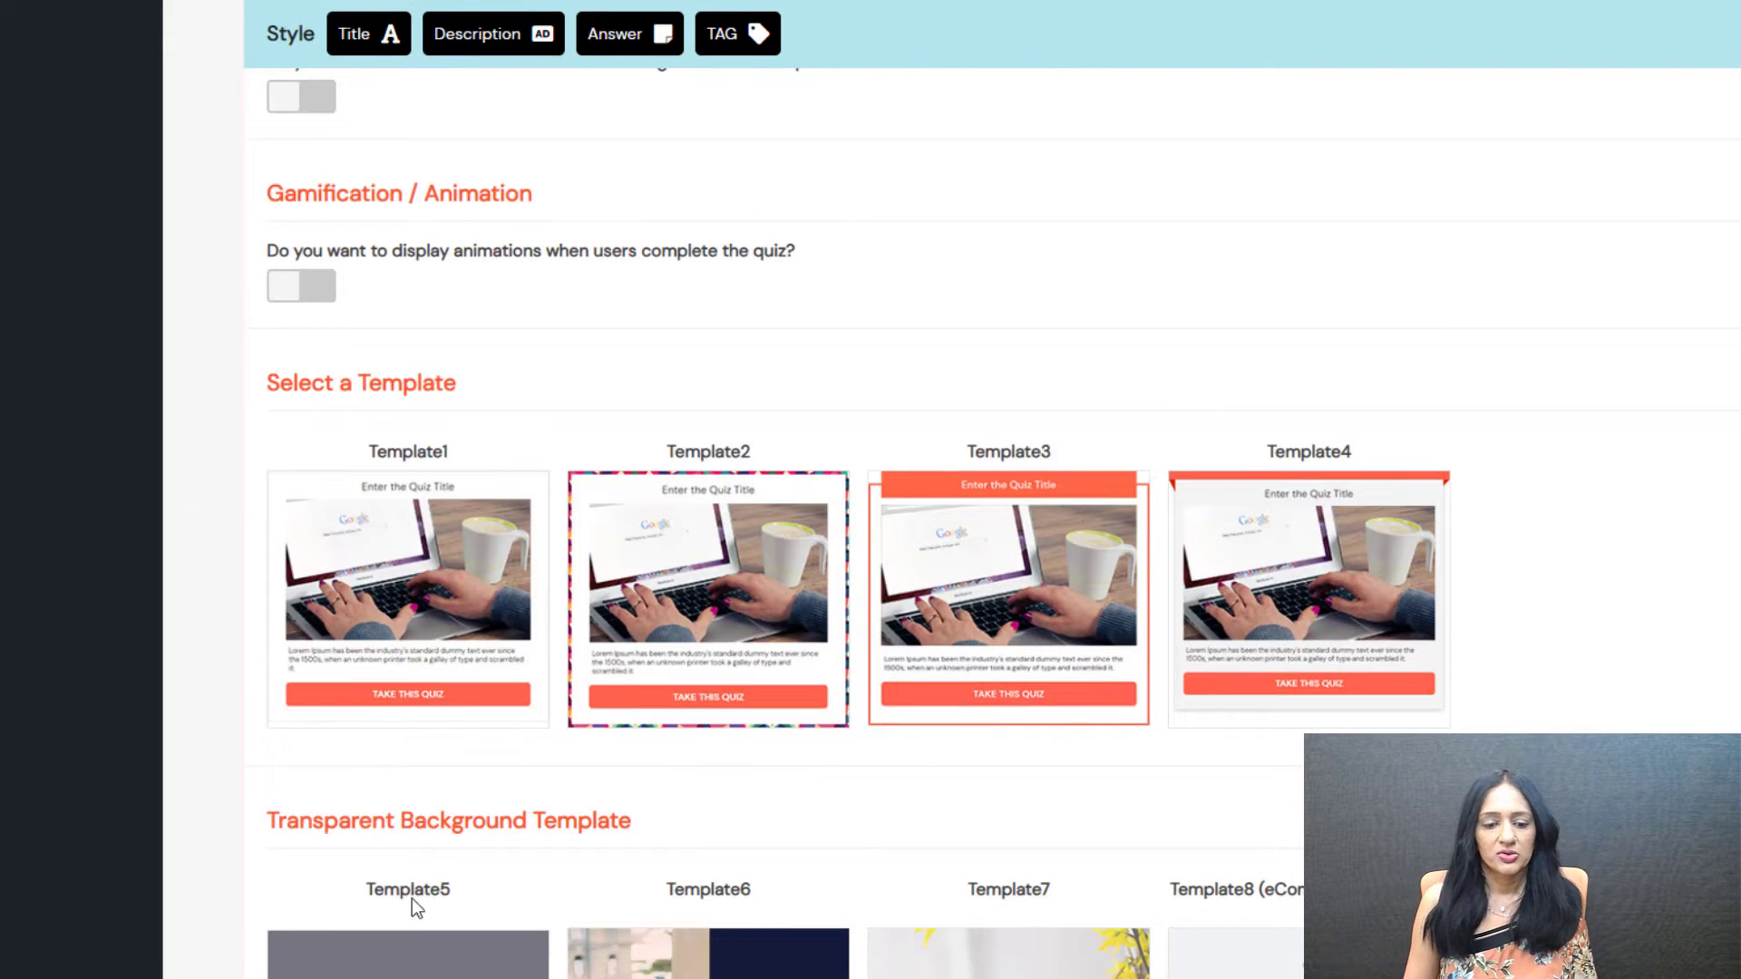
- Open the quiz's start screen settings
scroll(1206, 553, up, 15)
scroll(1213, 555, up, 10)
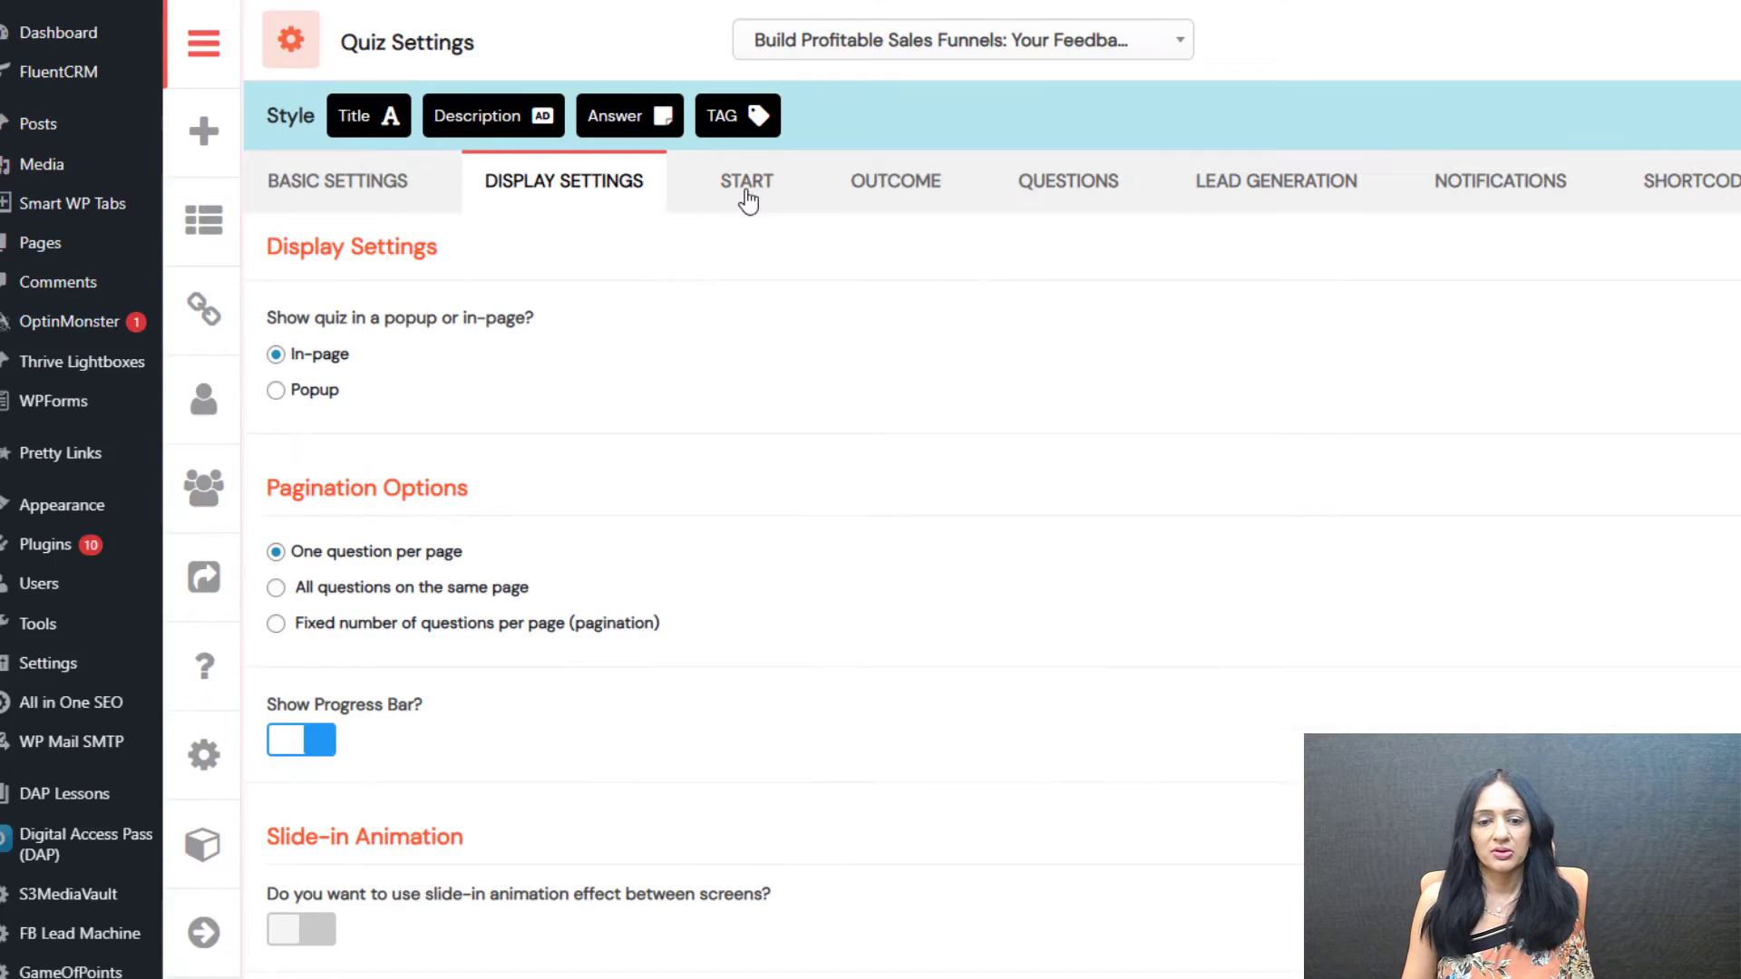
click(748, 185)
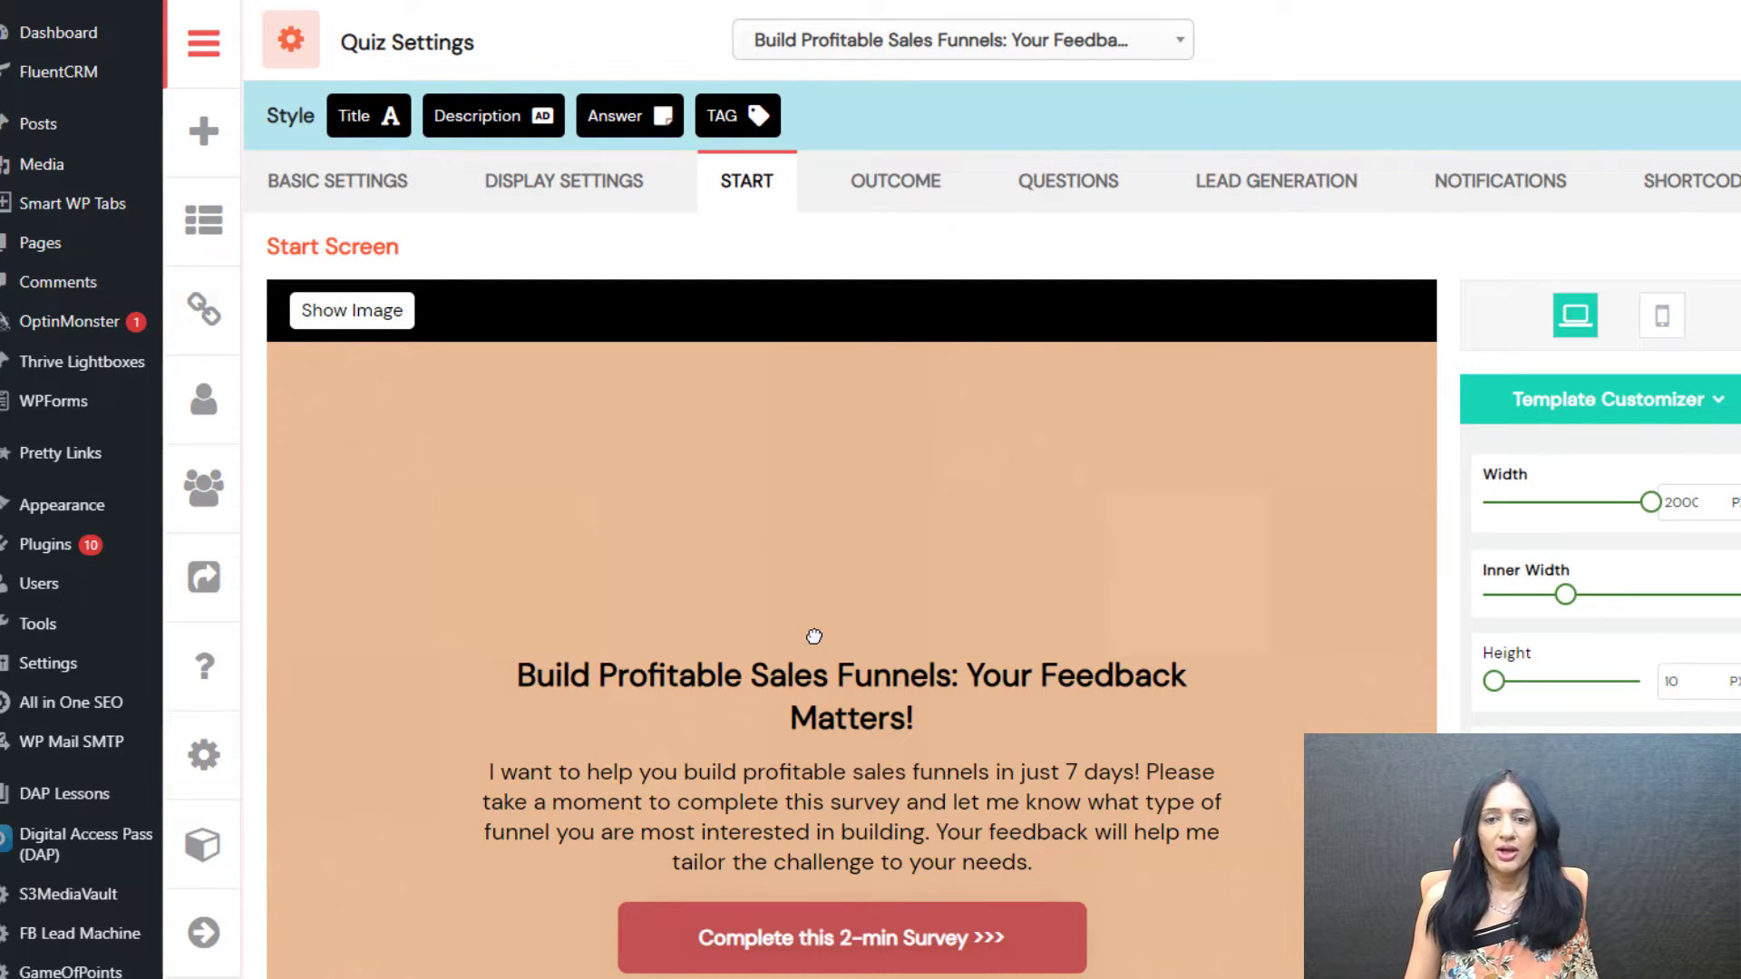
- Review the start screen's title and description text blocks and compare them with the quiz name and description in the basic settings
scroll(595, 419, down, 1)
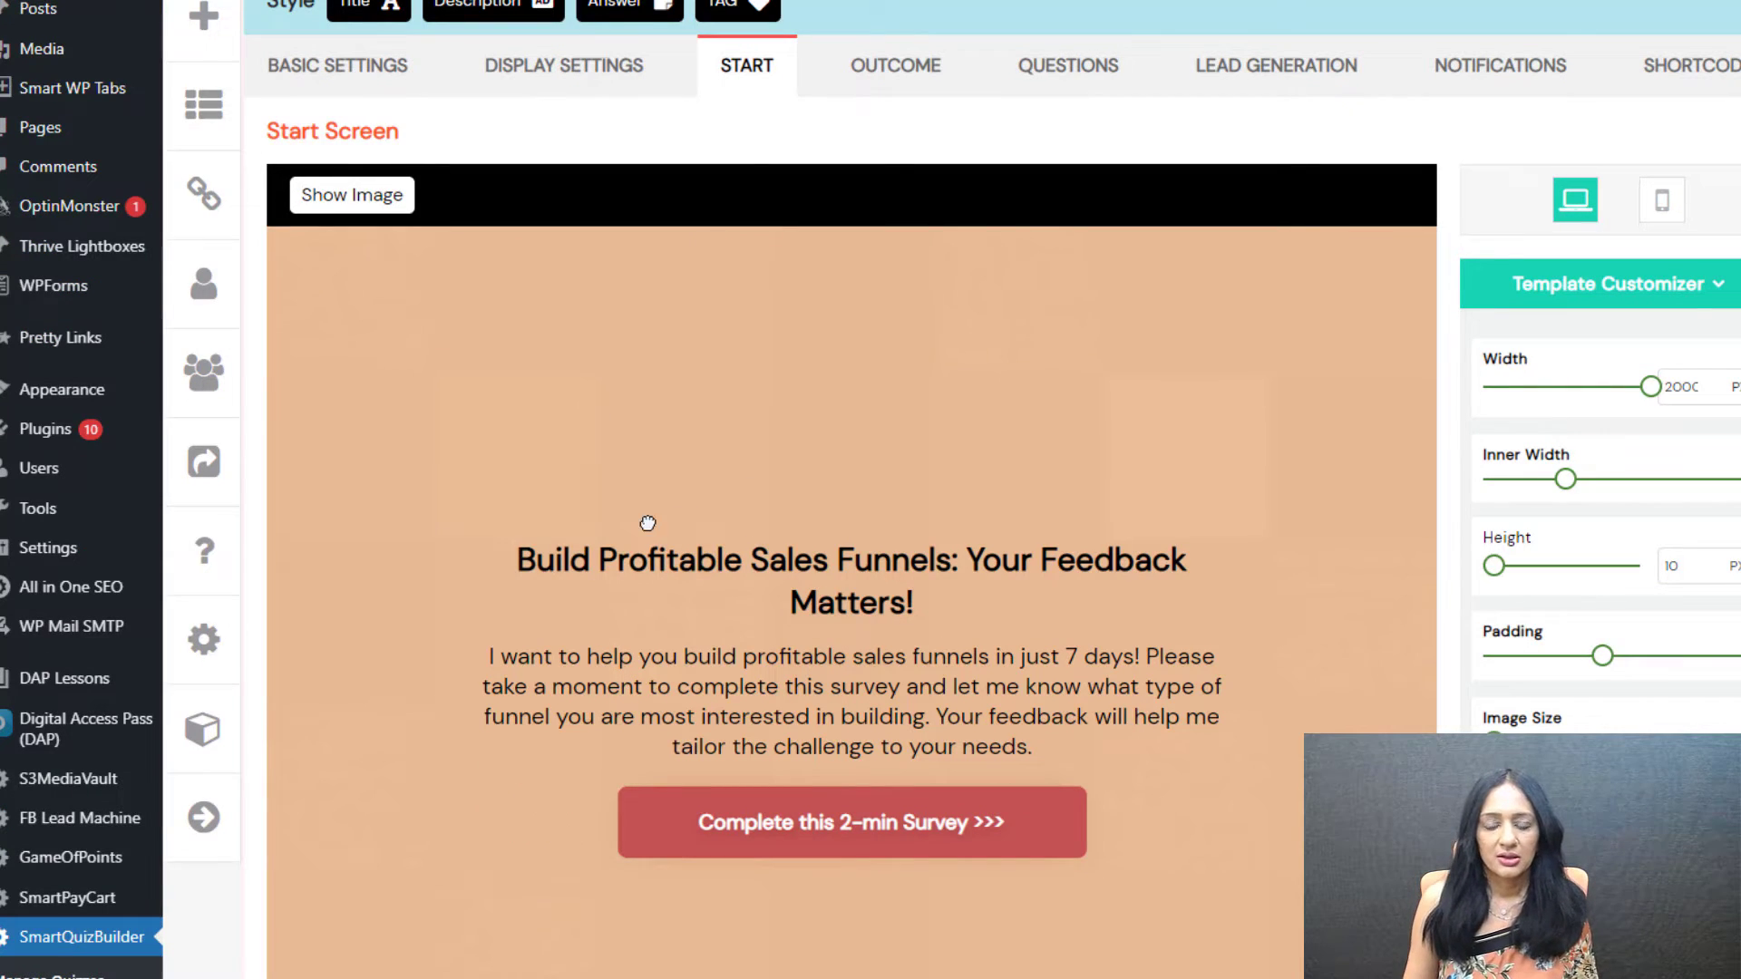
scroll(648, 523, down, 2)
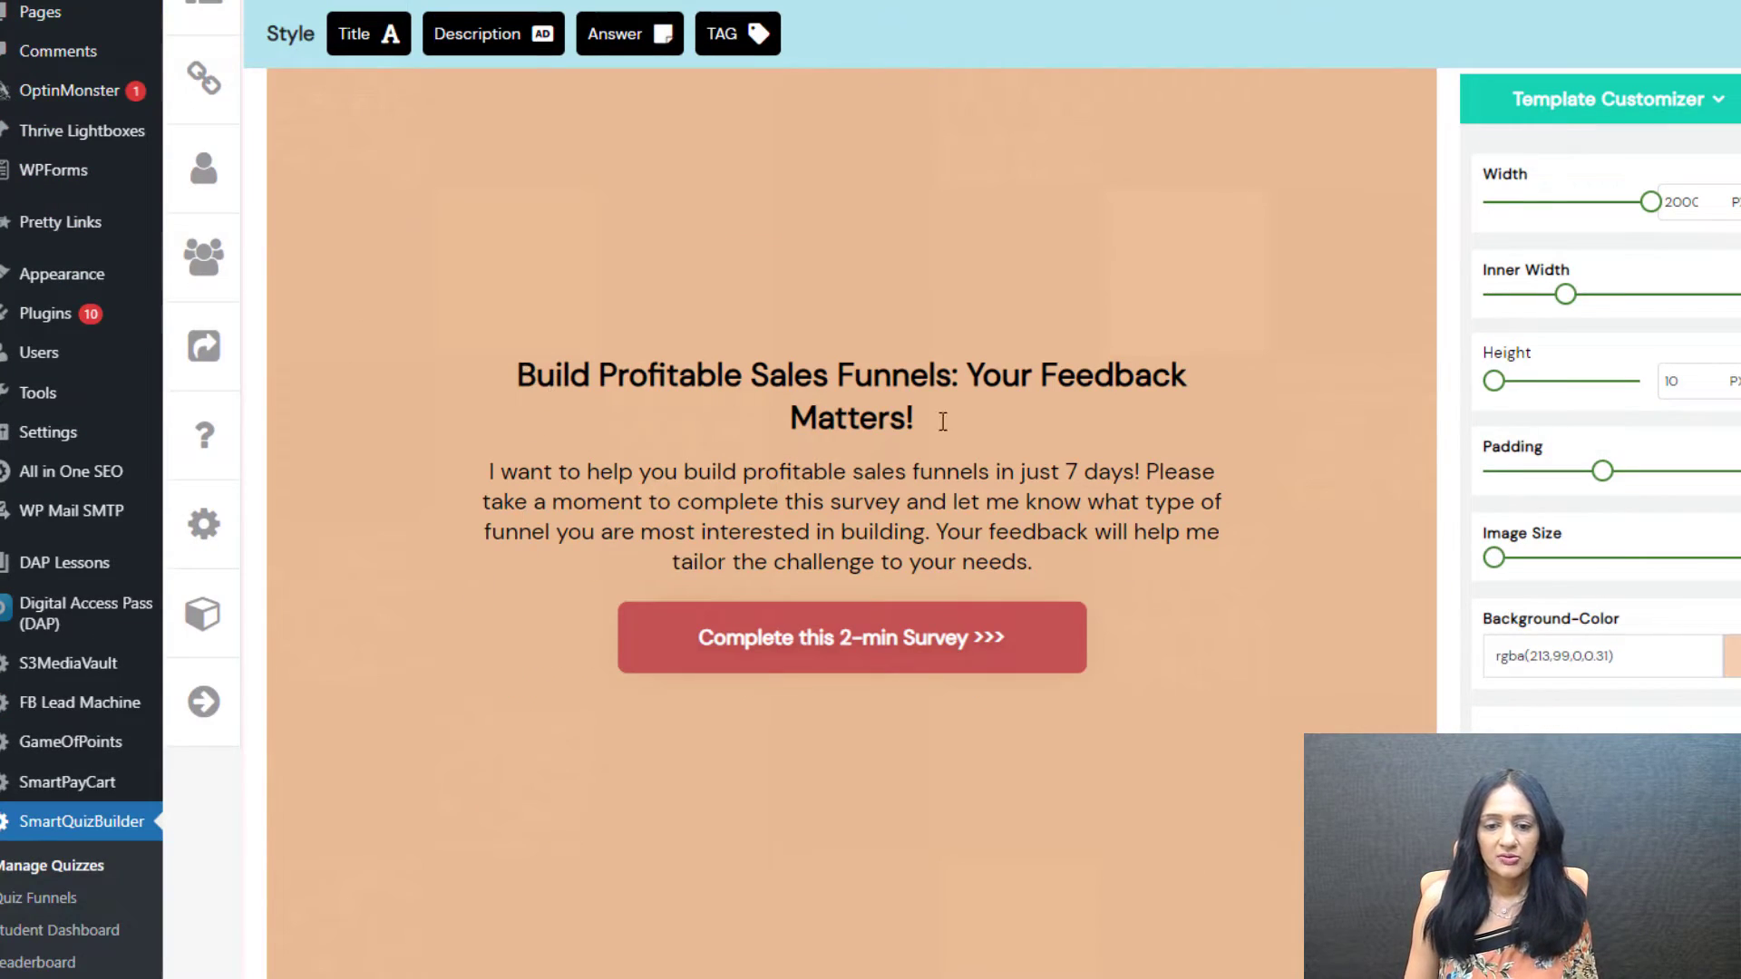
drag(933, 424, 571, 399)
click(692, 505)
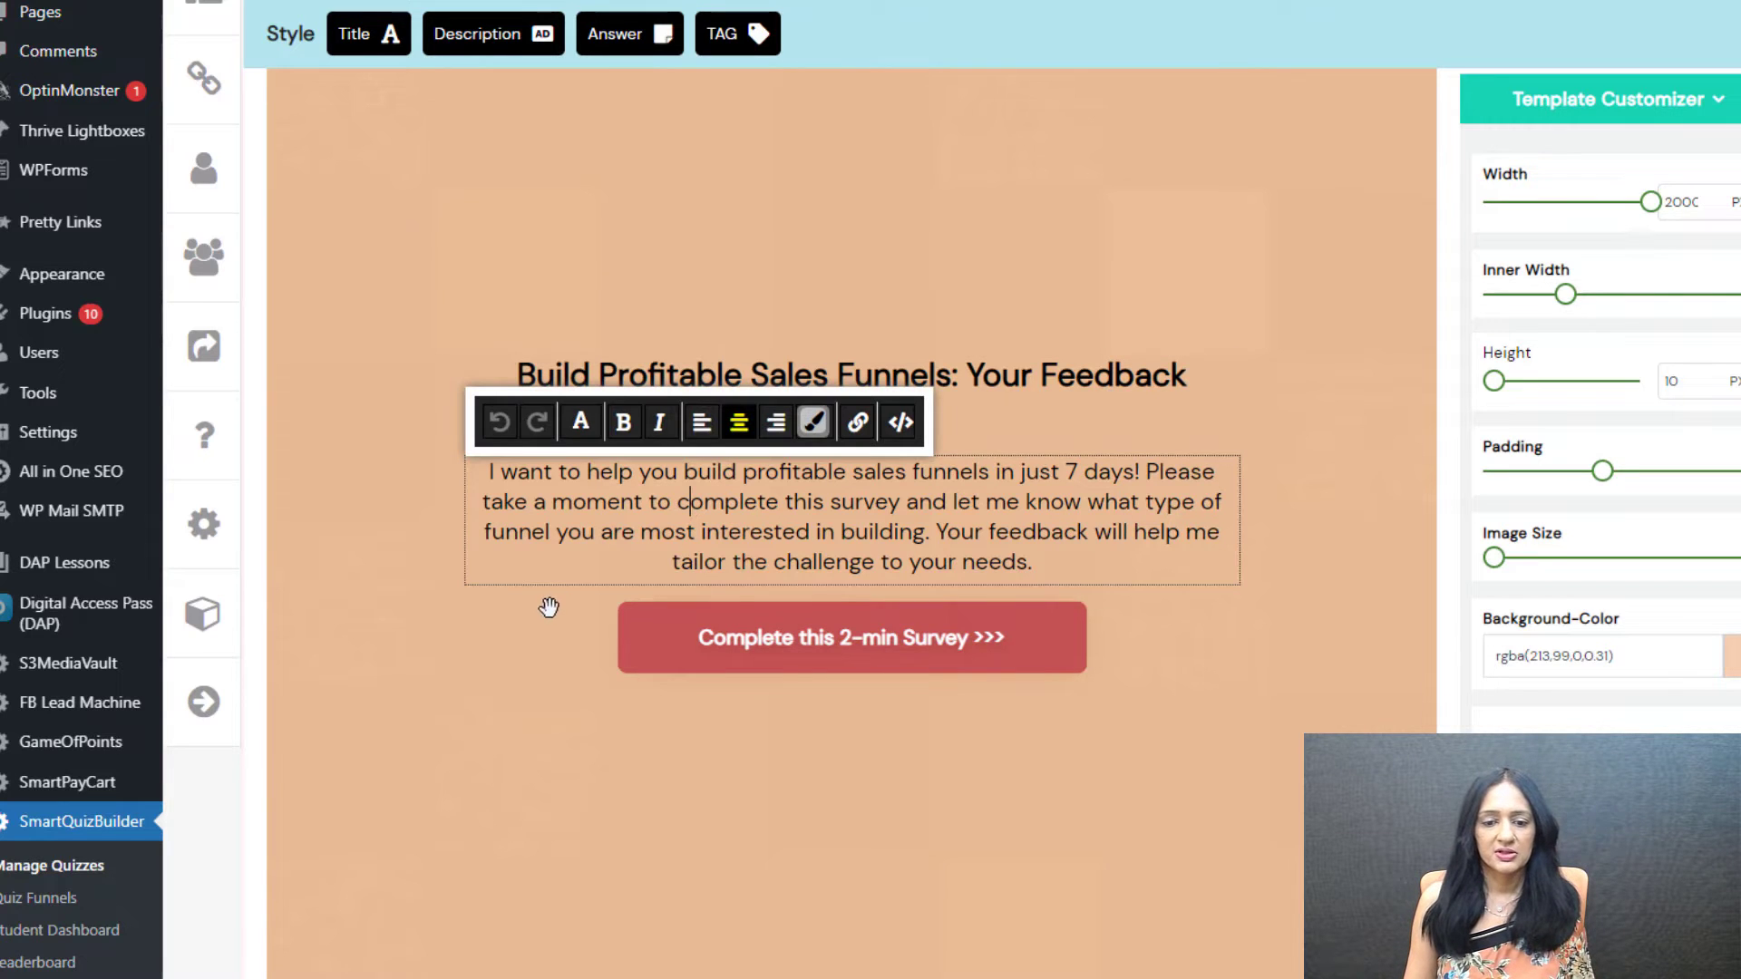
scroll(516, 671, up, 1)
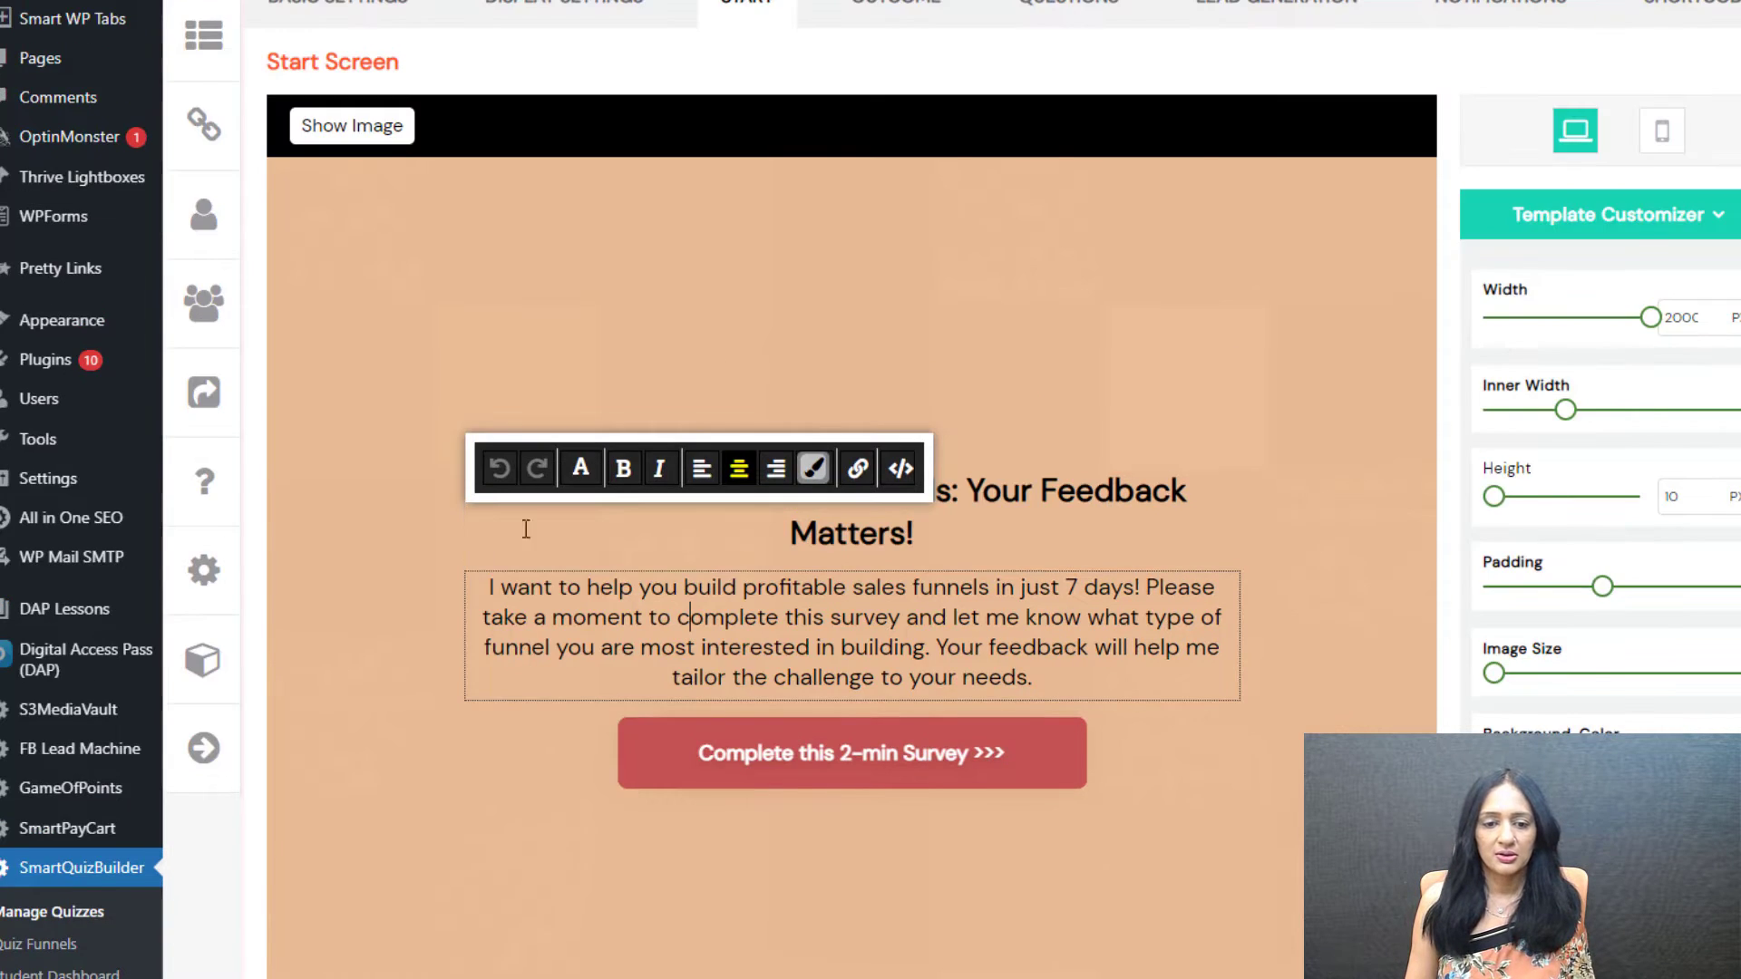
scroll(504, 453, up, 2)
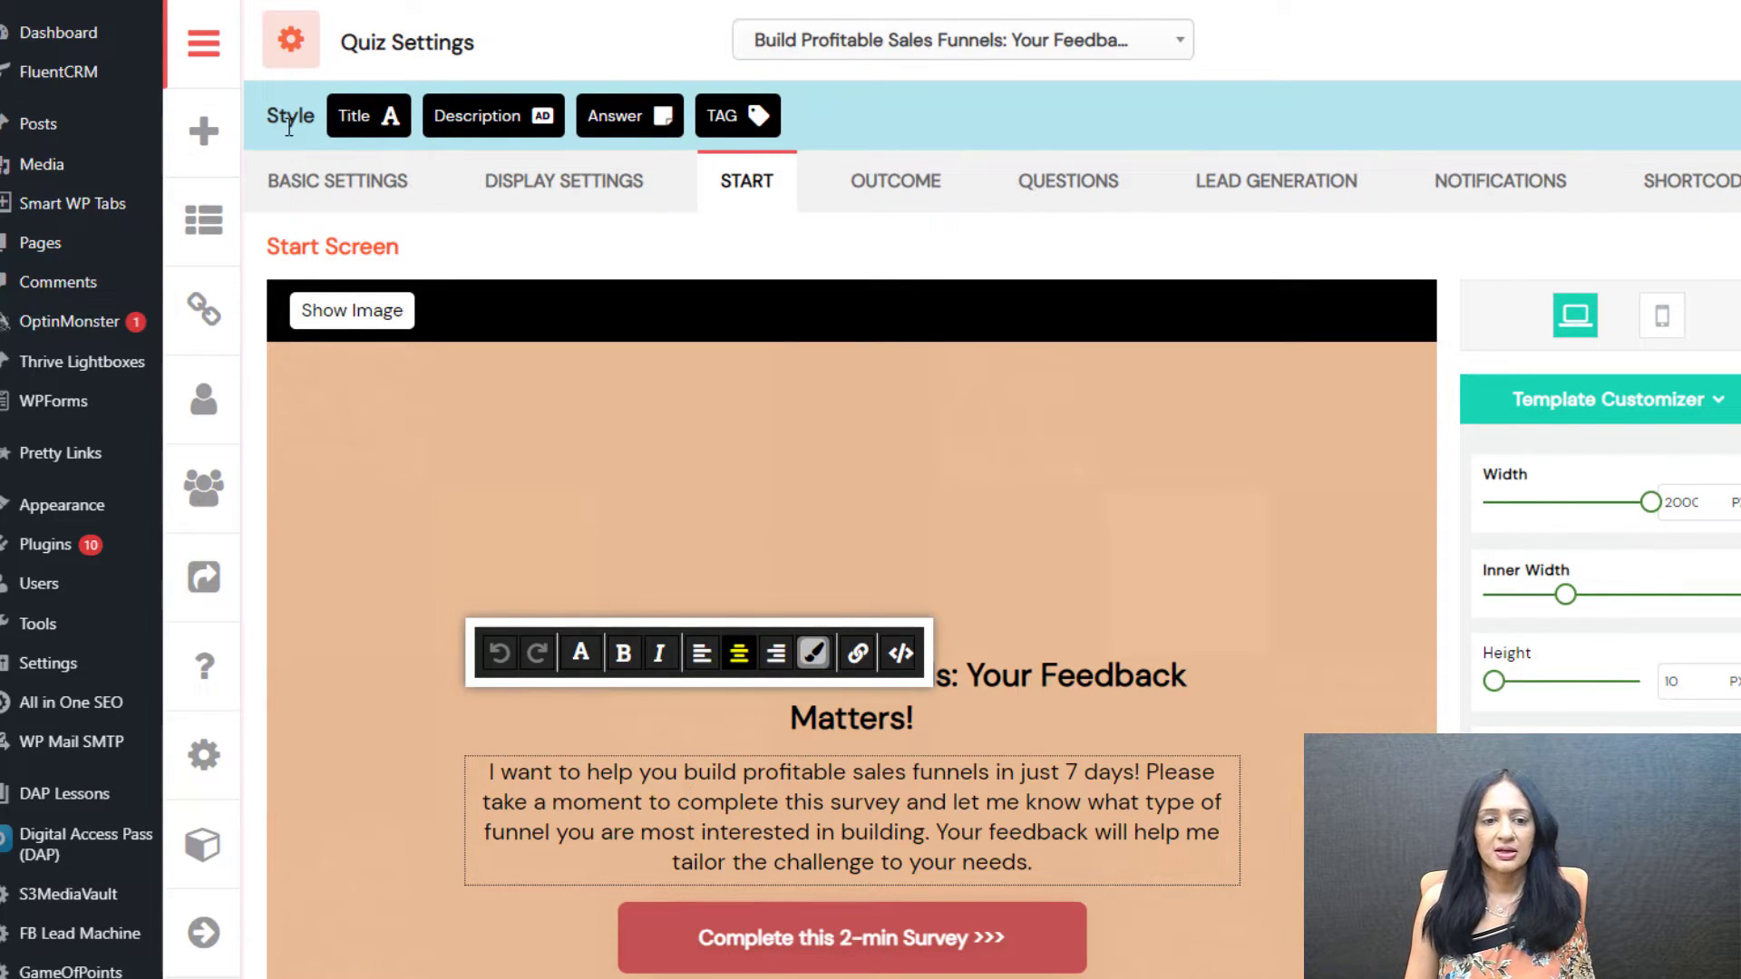
click(616, 426)
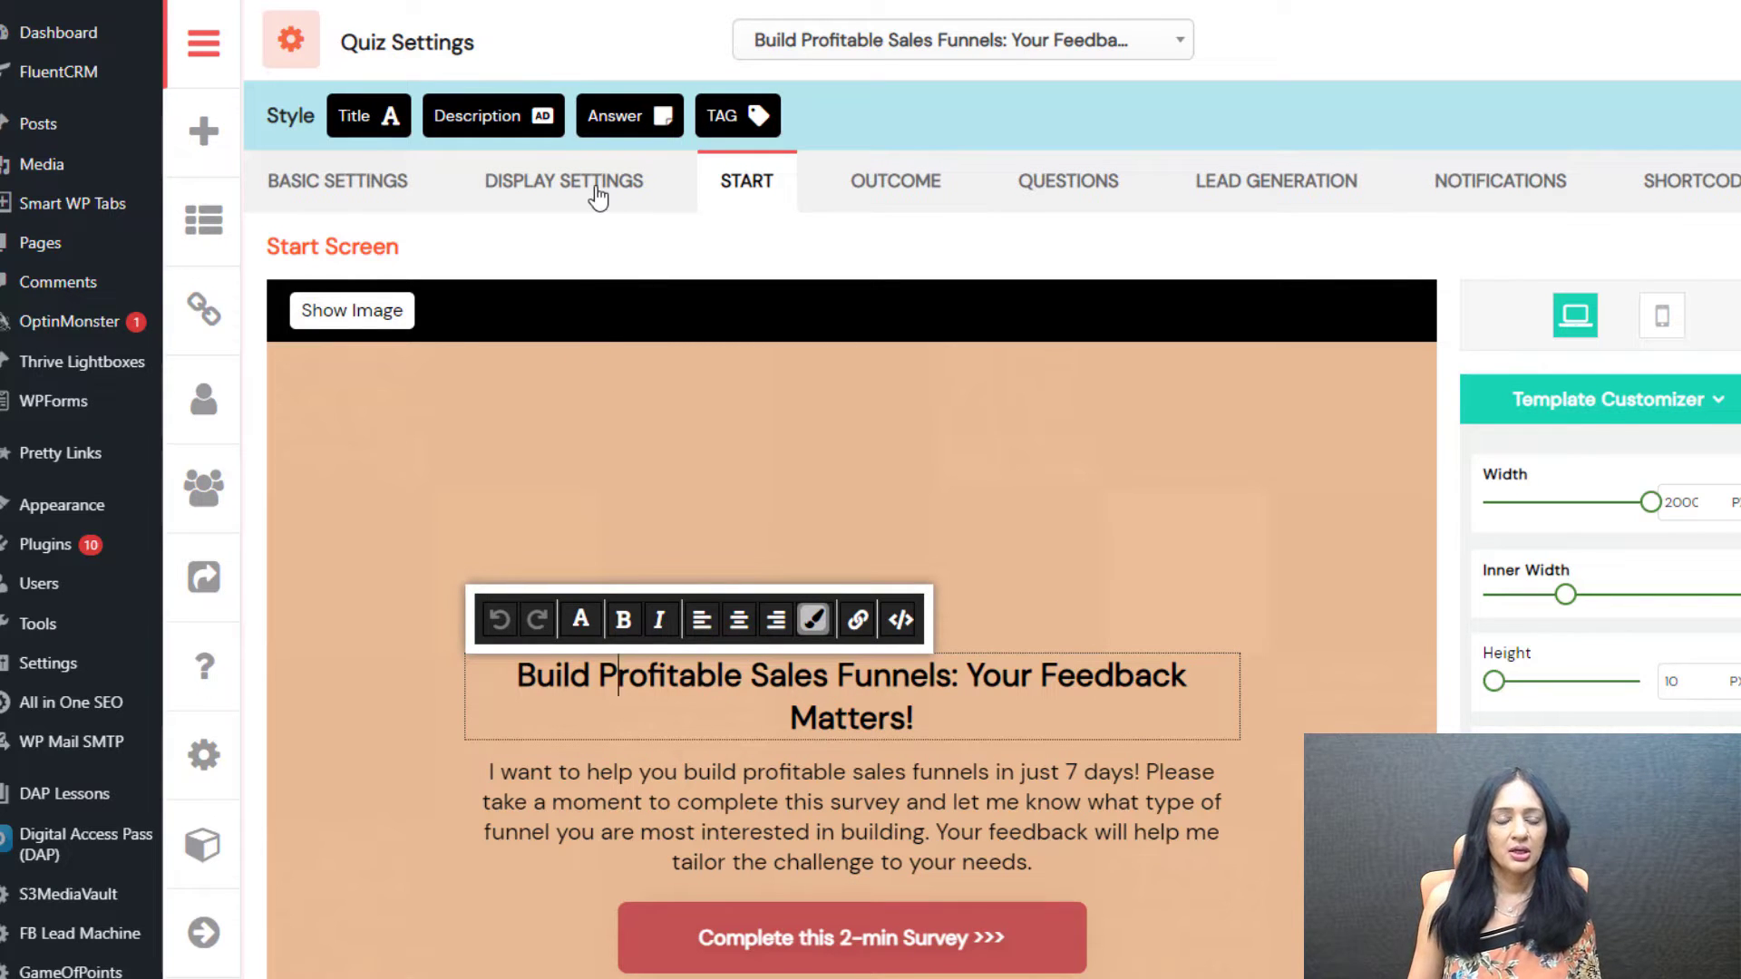
click(349, 192)
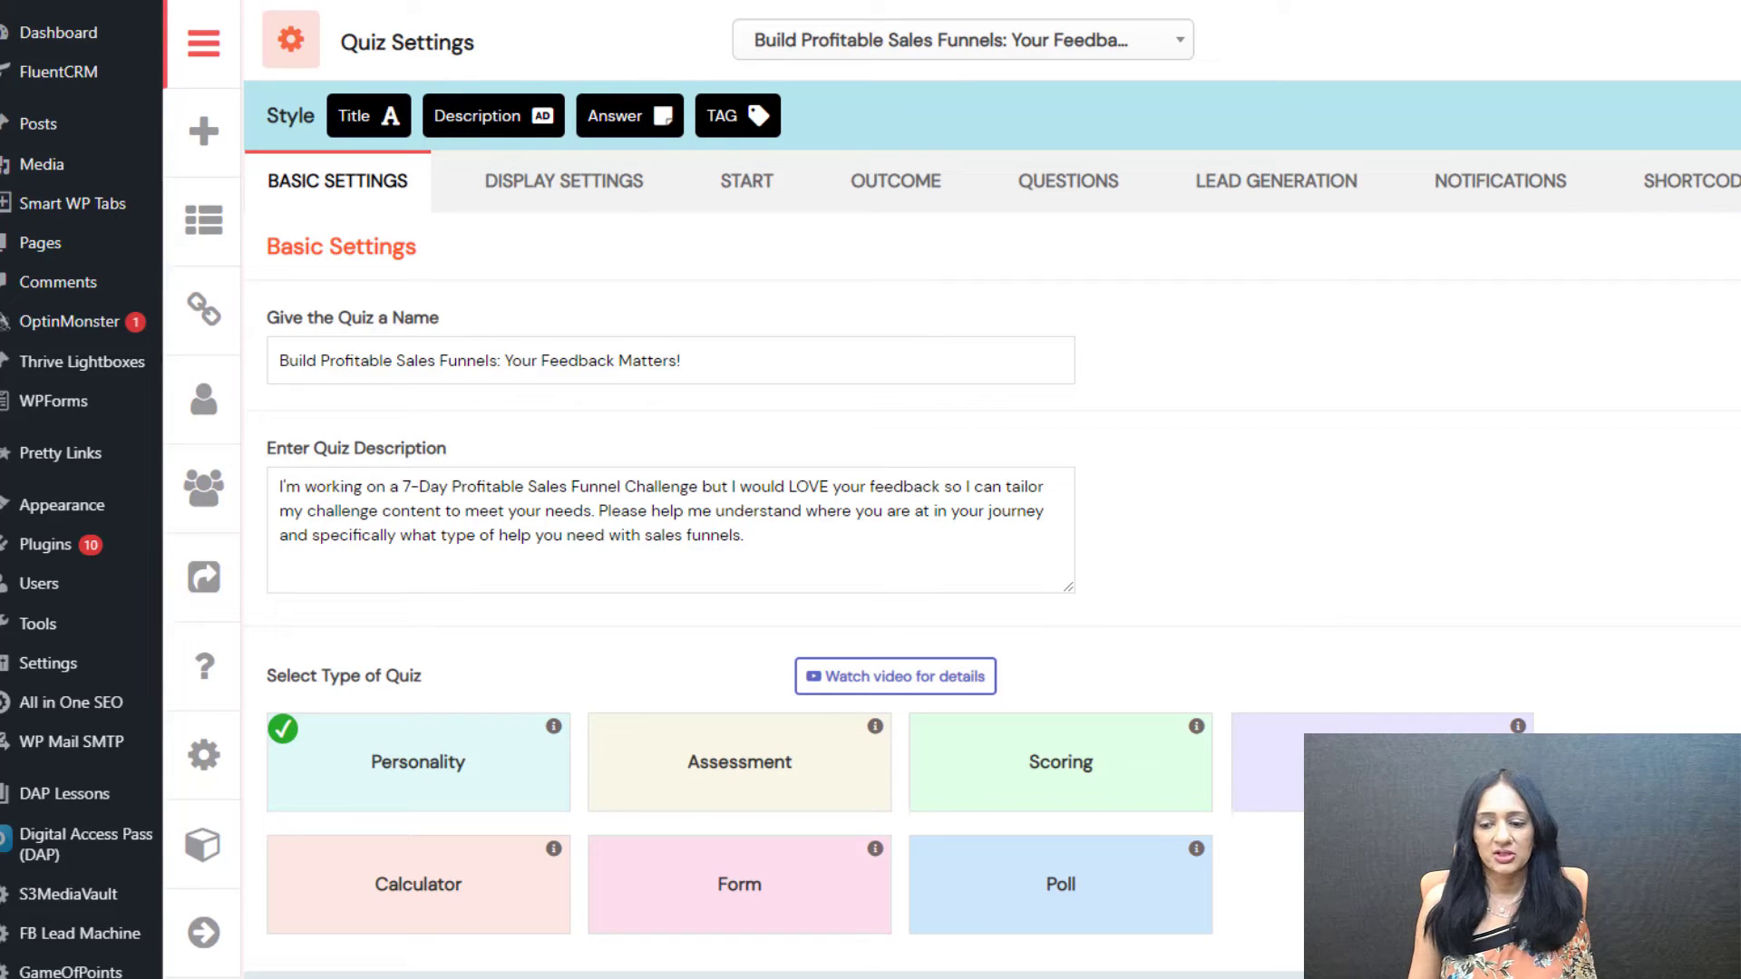
- Open the display settings and examine the global title text style options, including the available font families
click(620, 185)
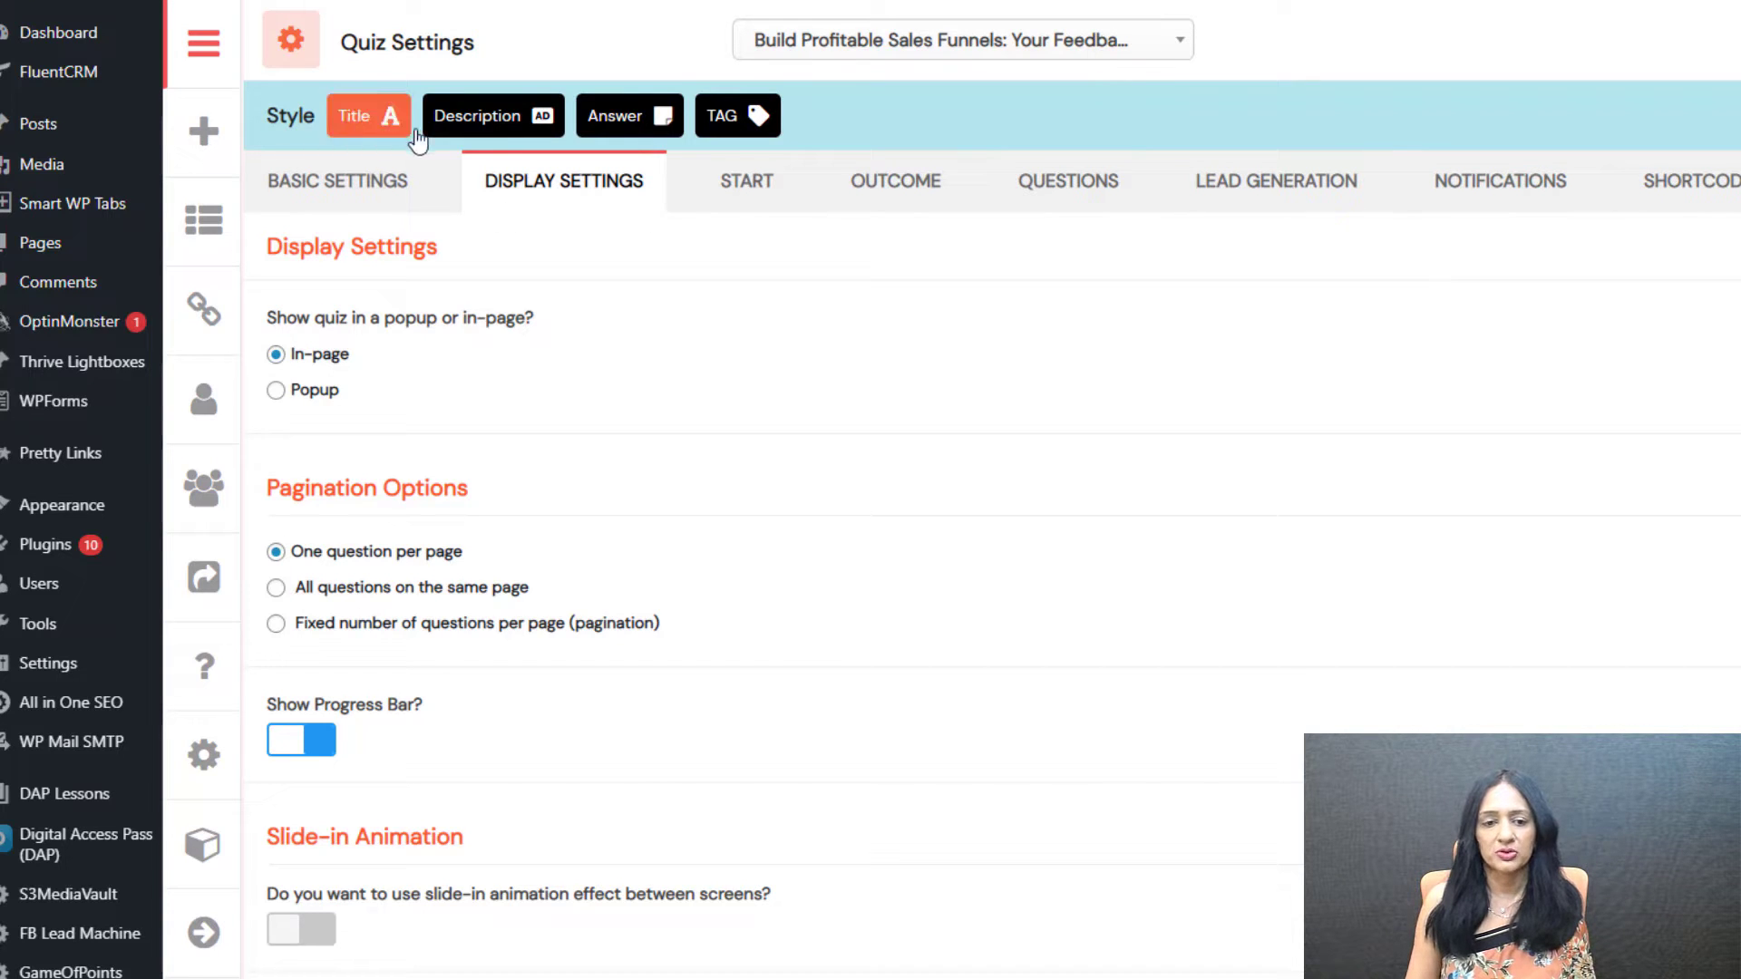
click(352, 126)
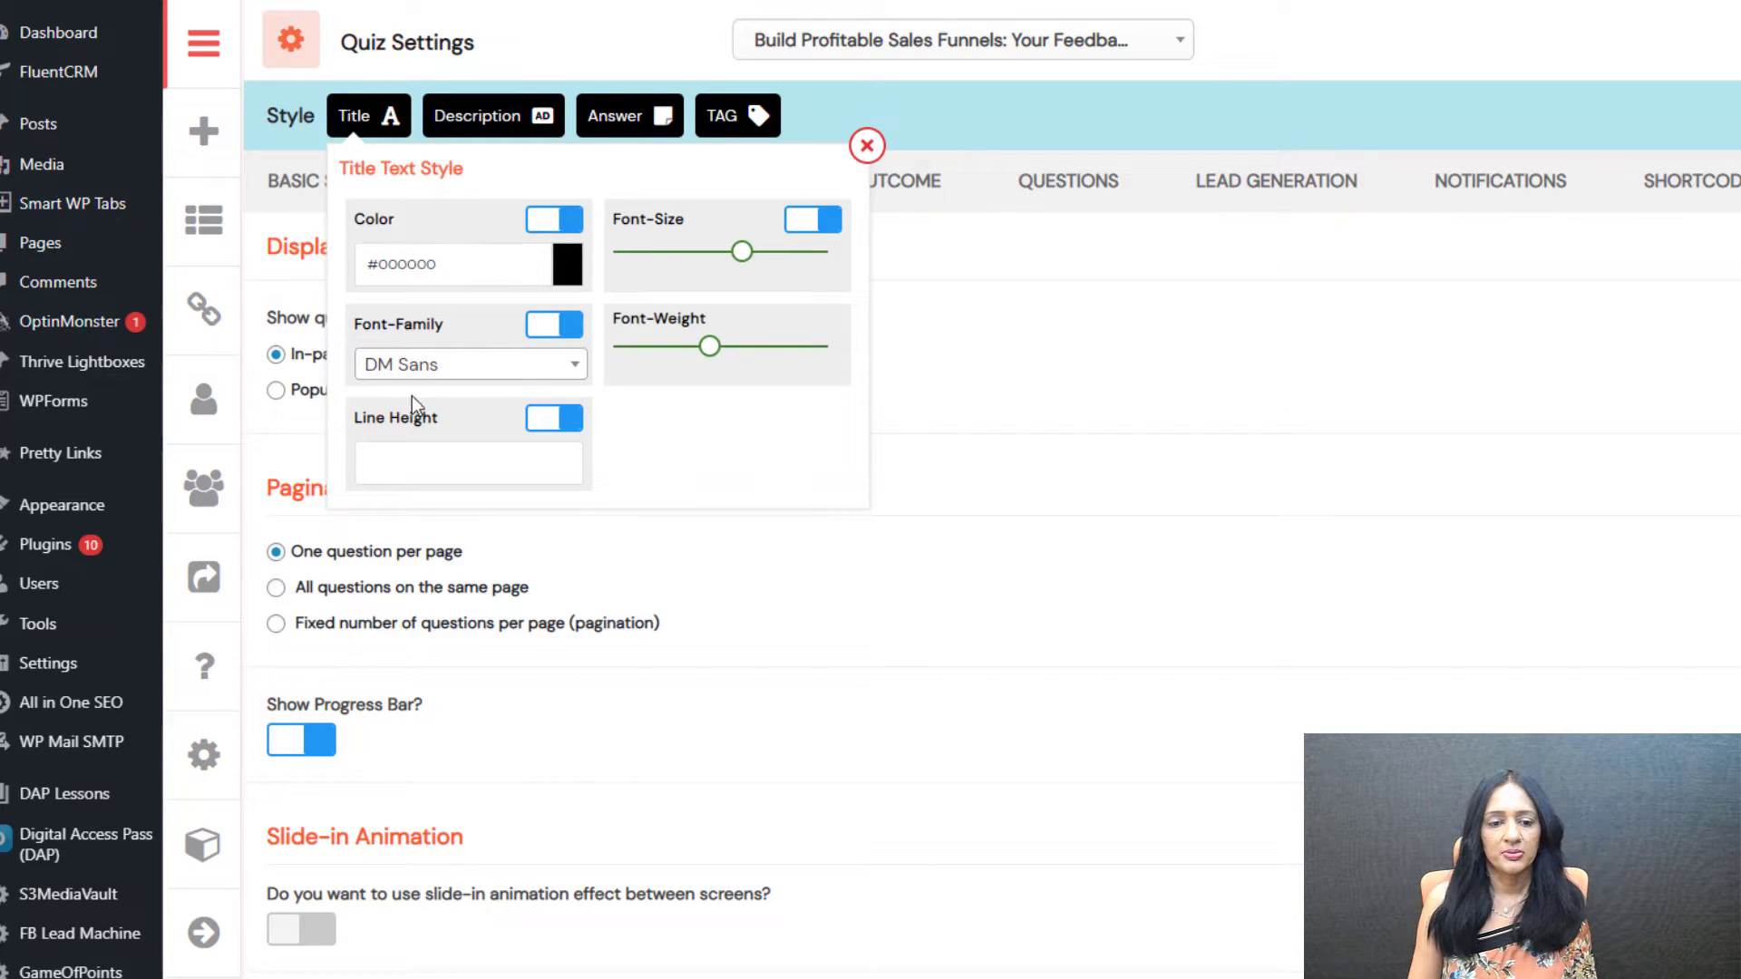
click(483, 367)
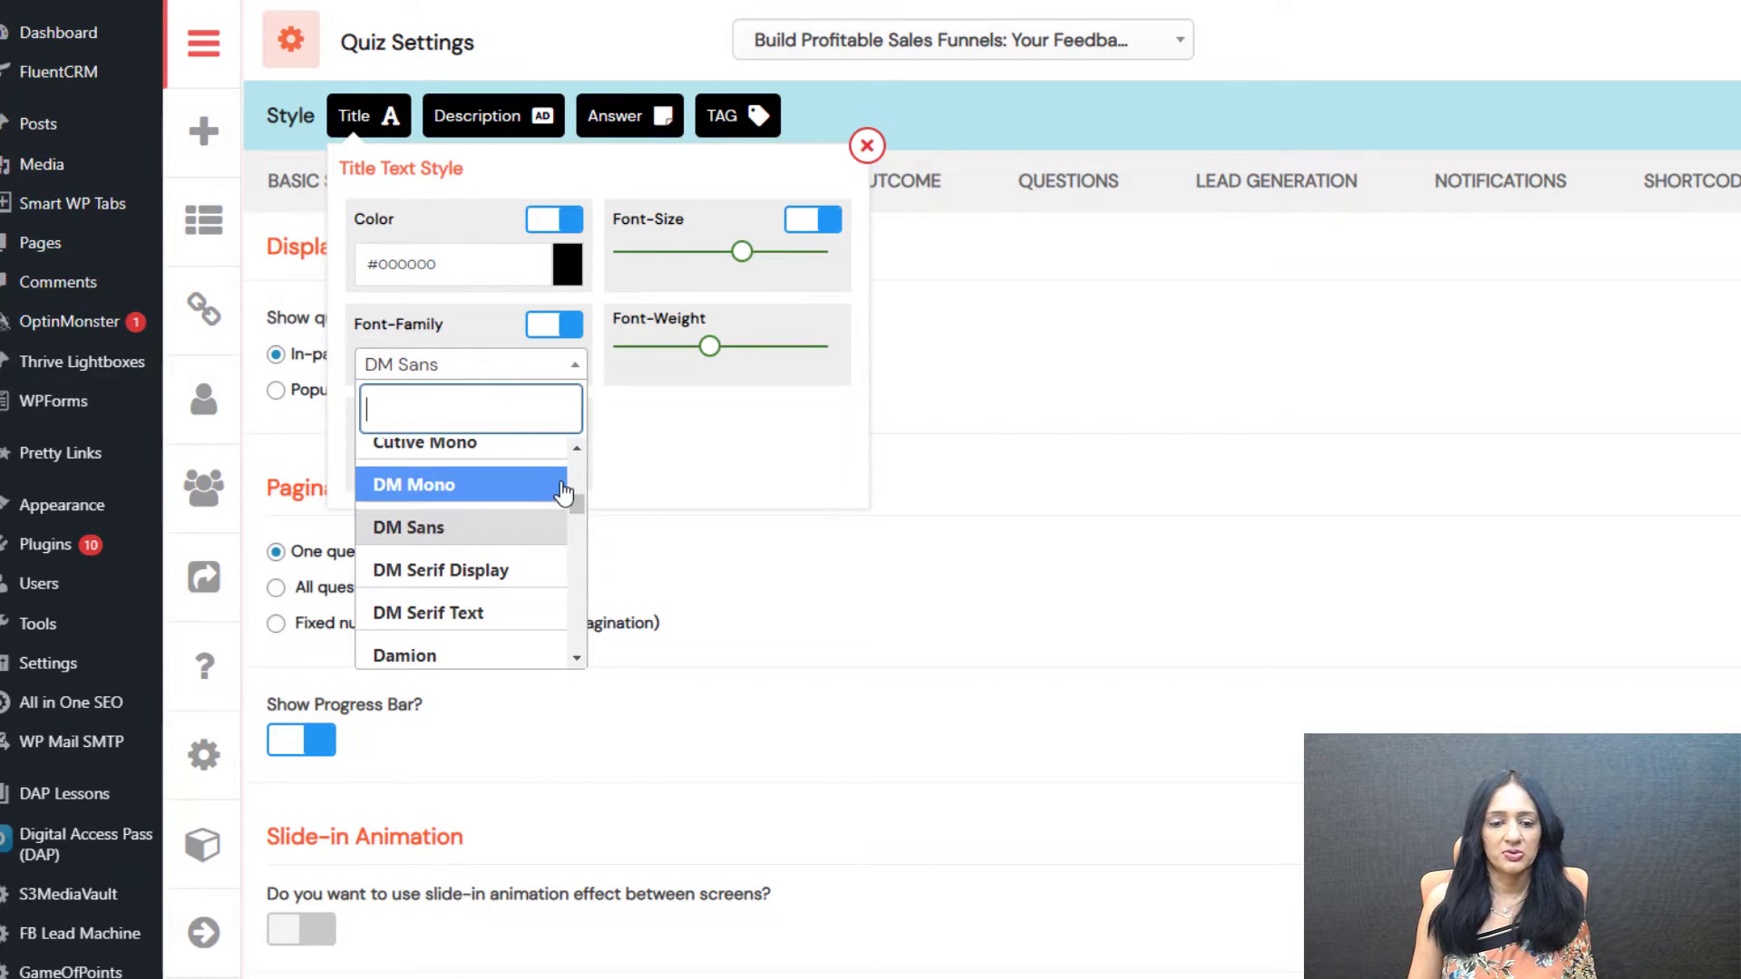
mouse_move(575, 497)
mouse_down()
mouse_move(551, 622)
mouse_move(581, 467)
mouse_up()
click(749, 457)
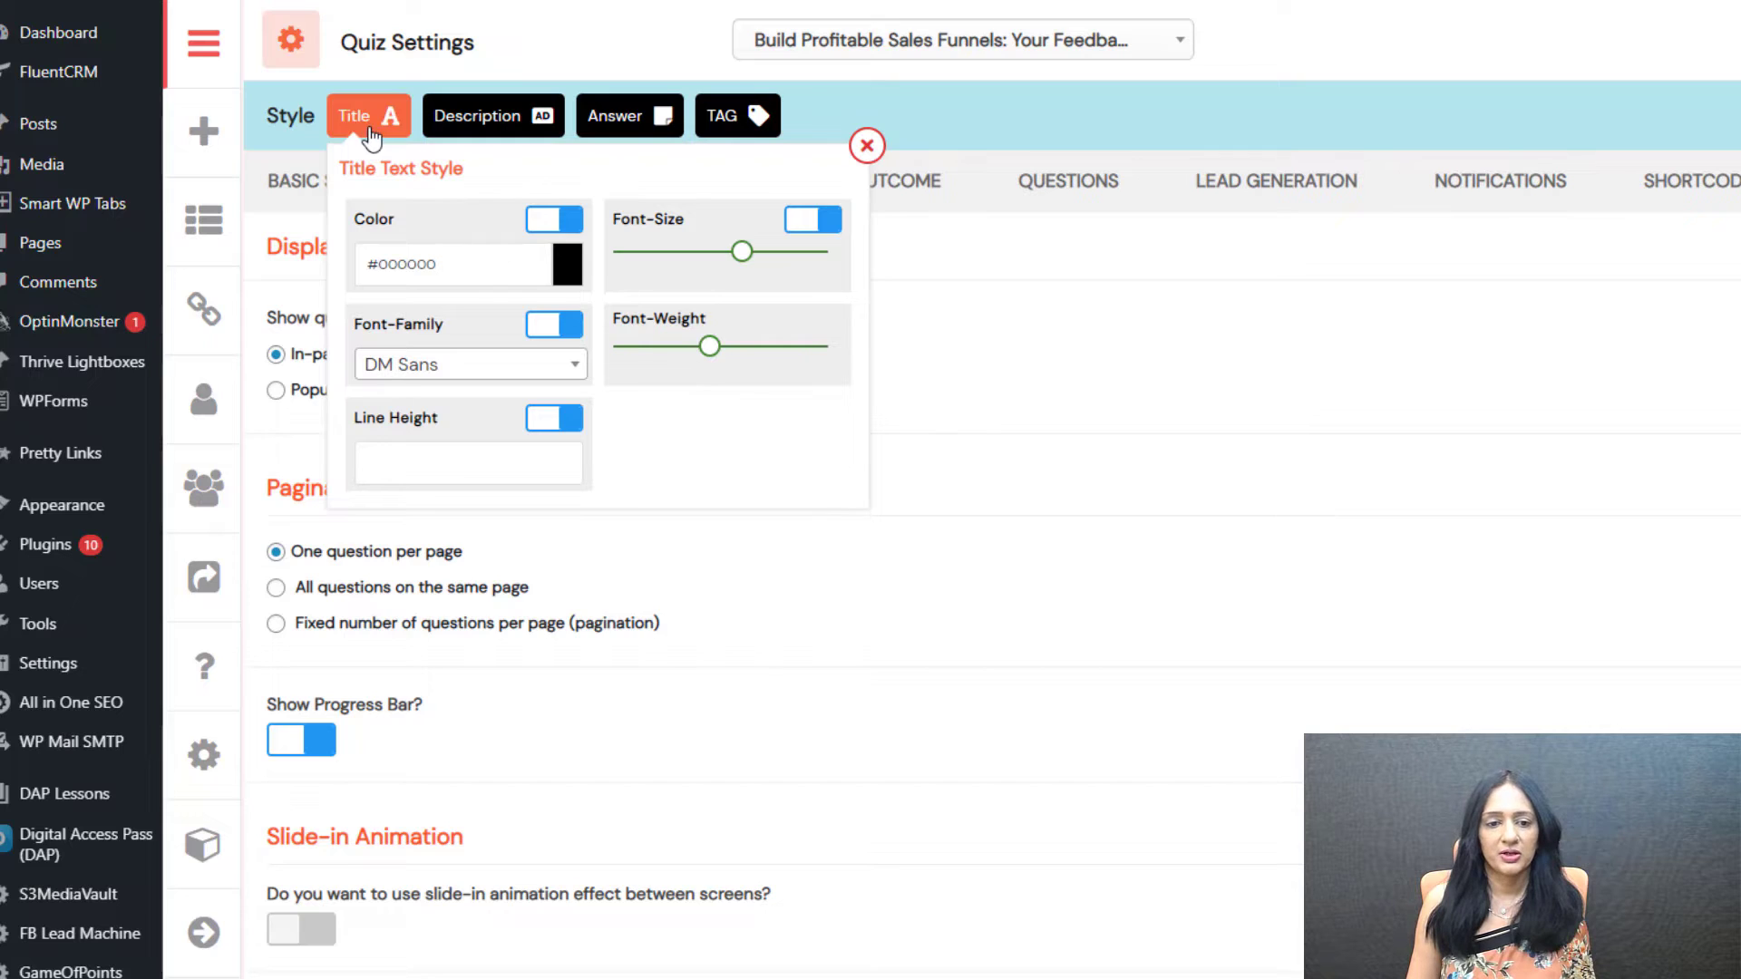
- Examine the global style options for descriptions, answers and tags, including fonts, colors, spacing and padding
click(490, 136)
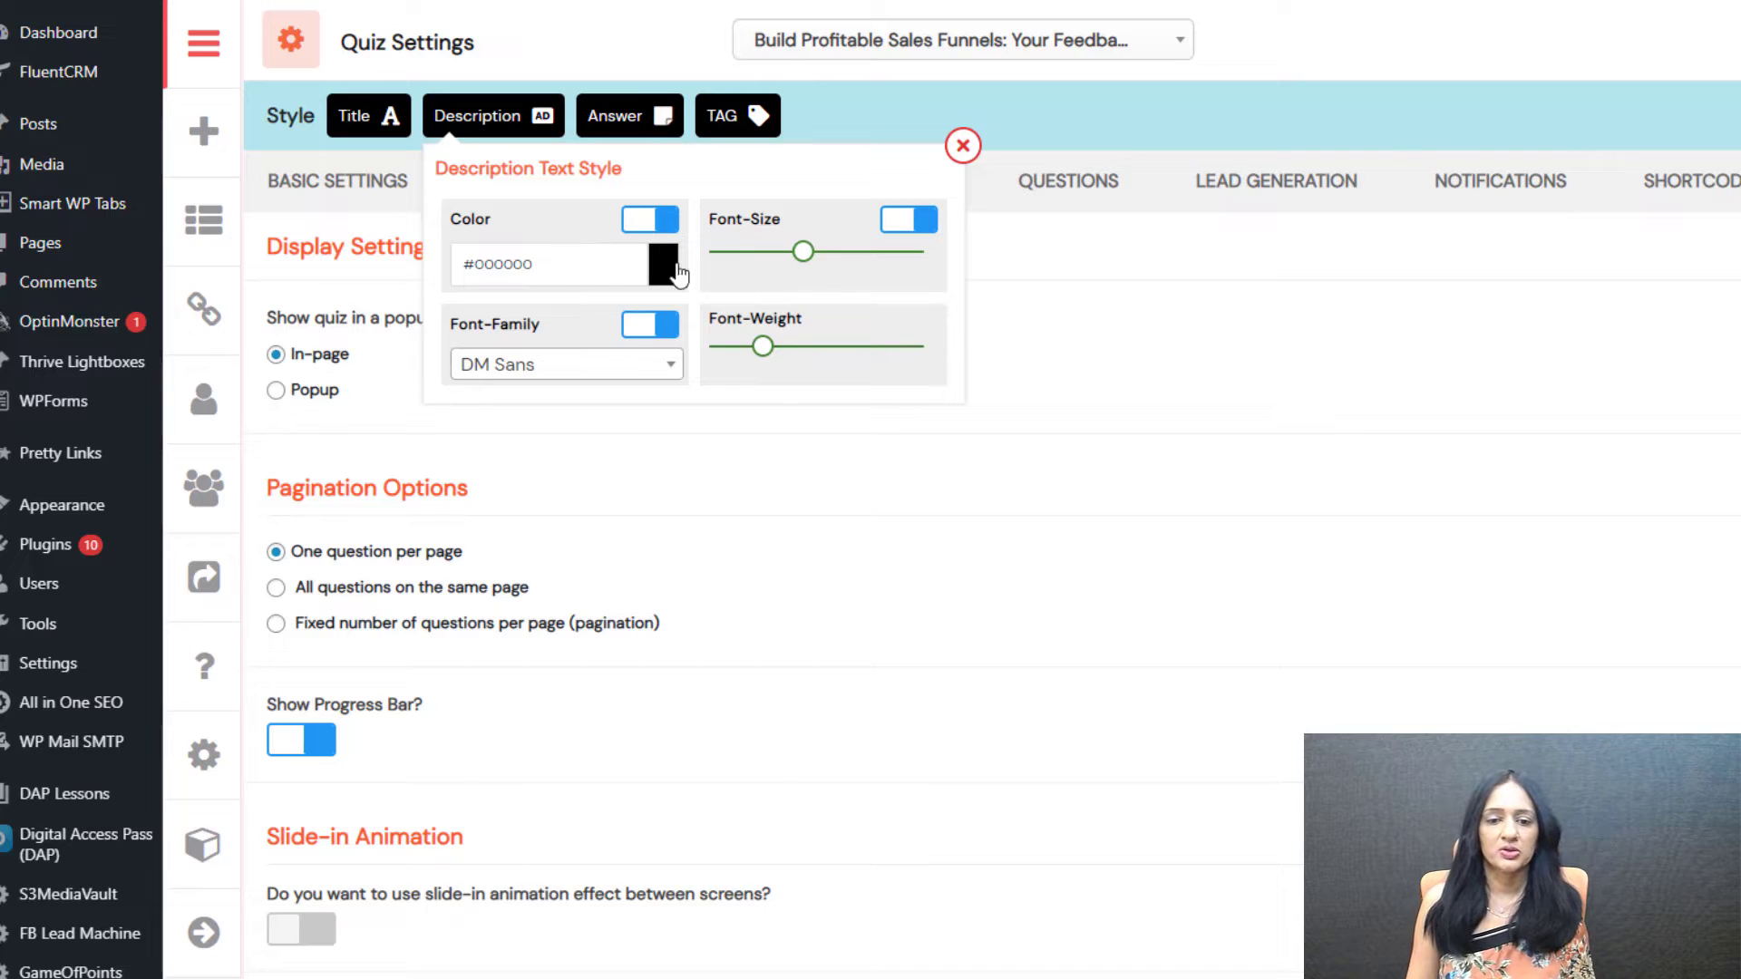
mouse_move(801, 263)
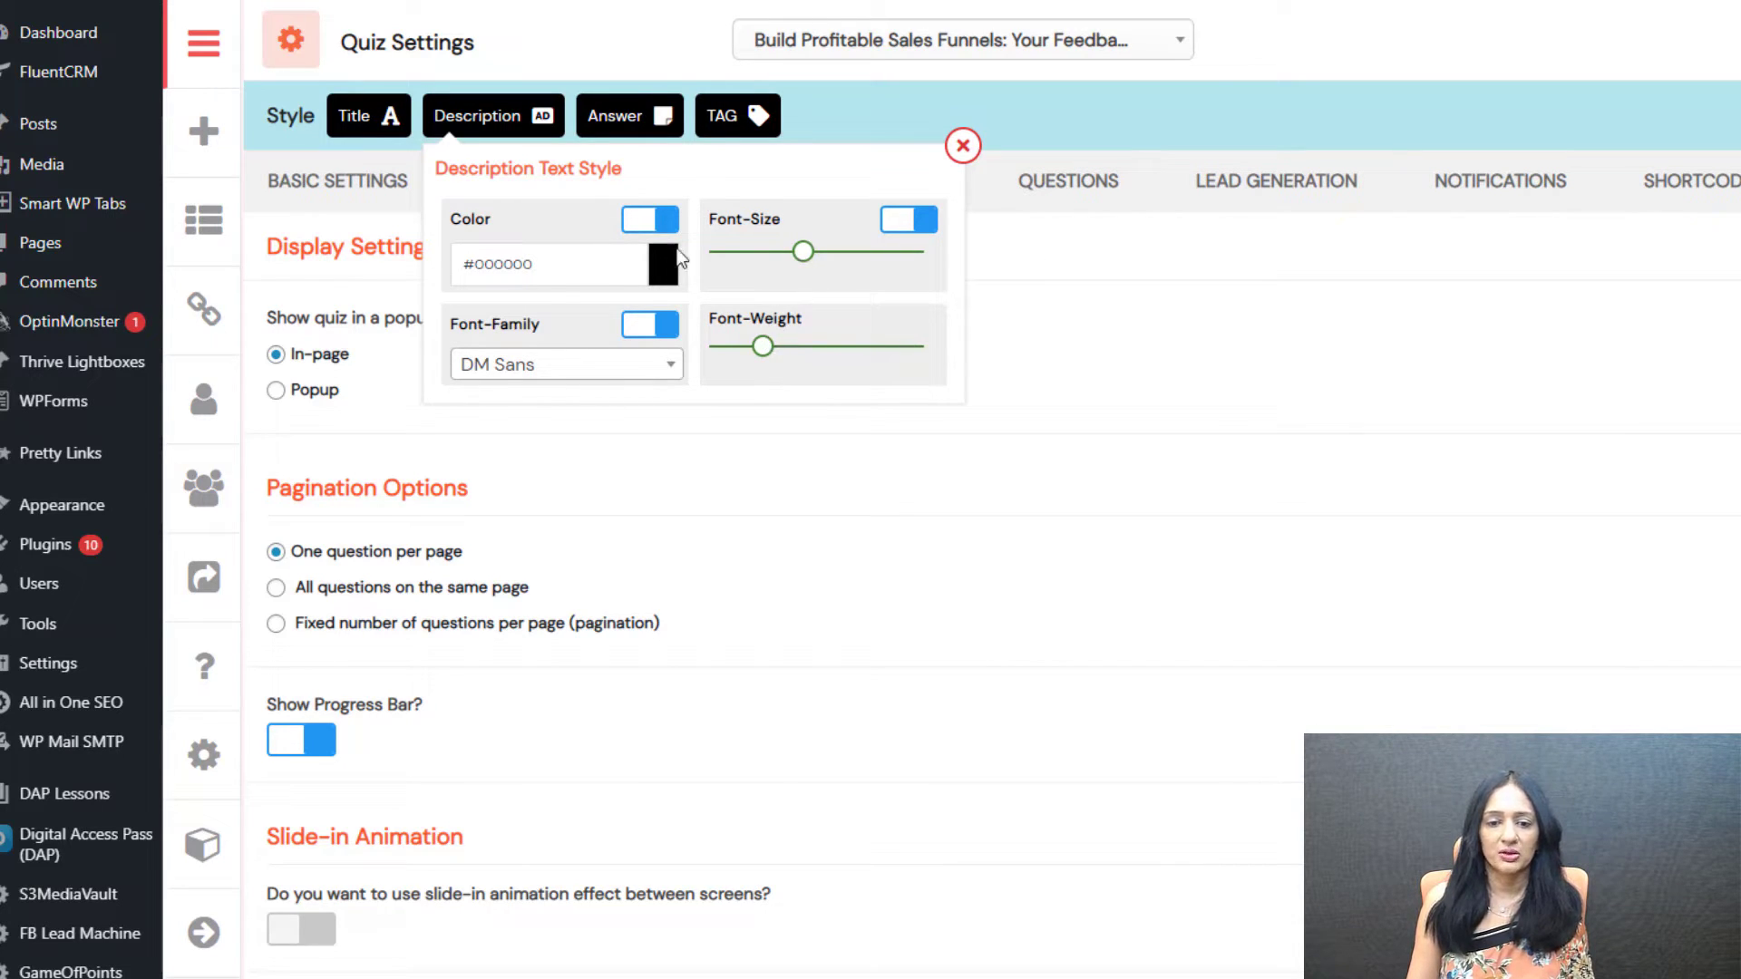
click(629, 125)
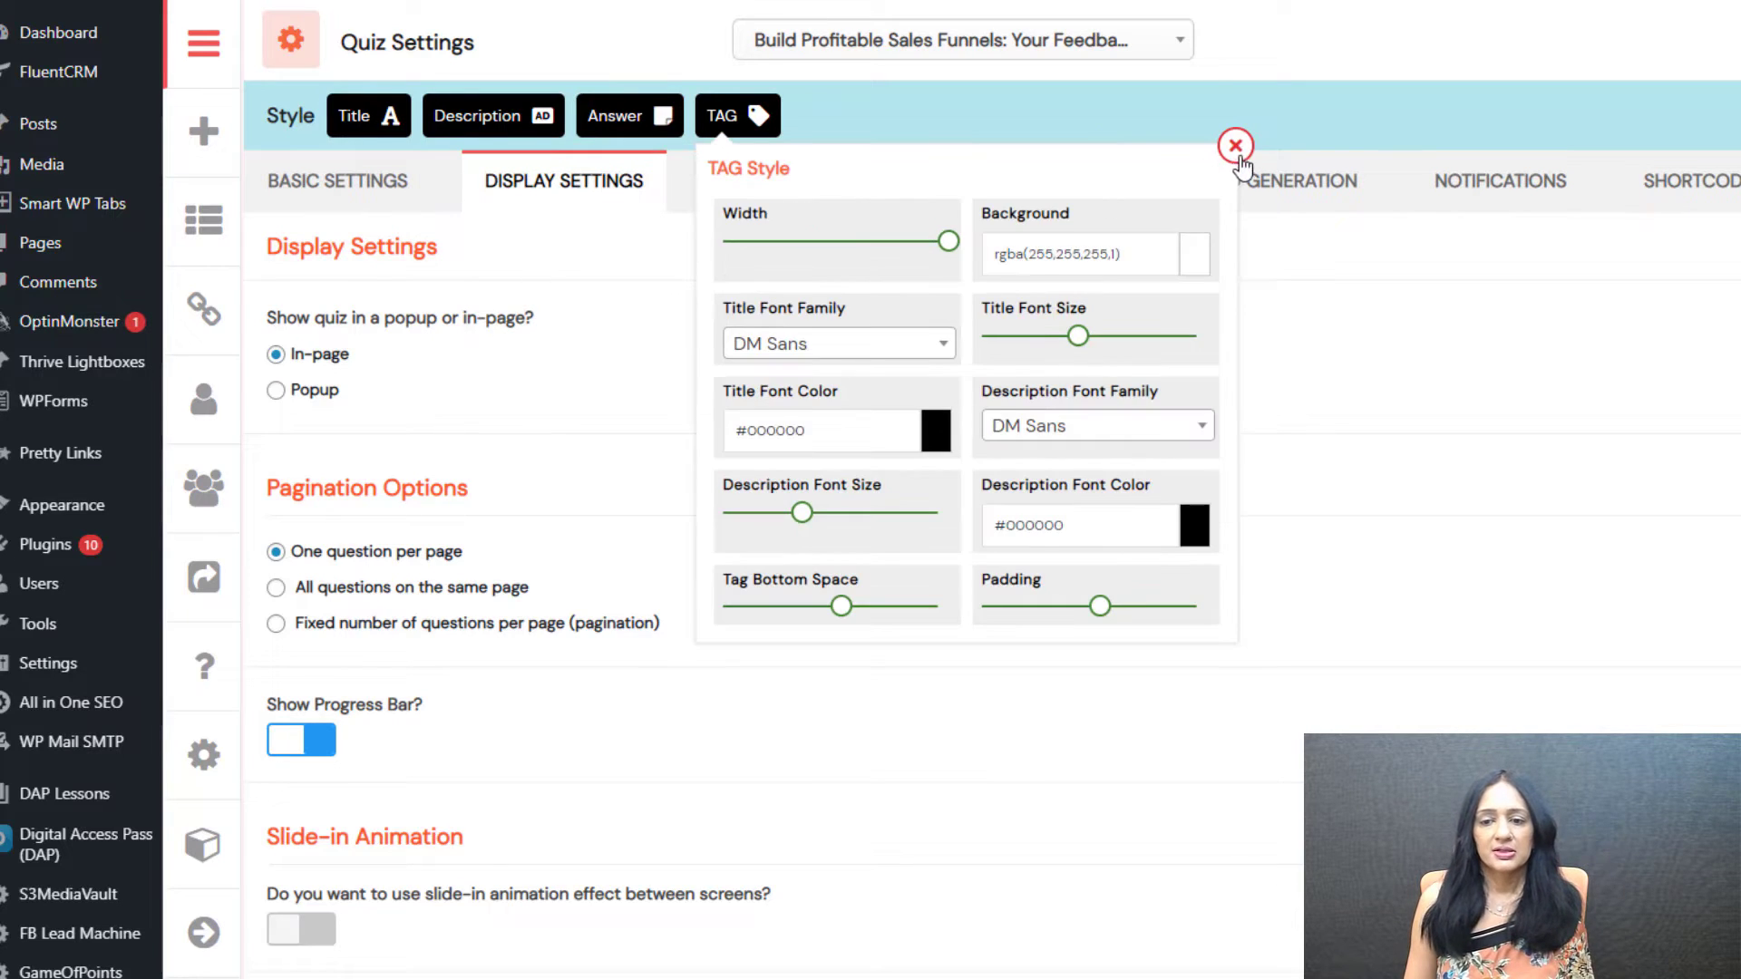
click(1235, 146)
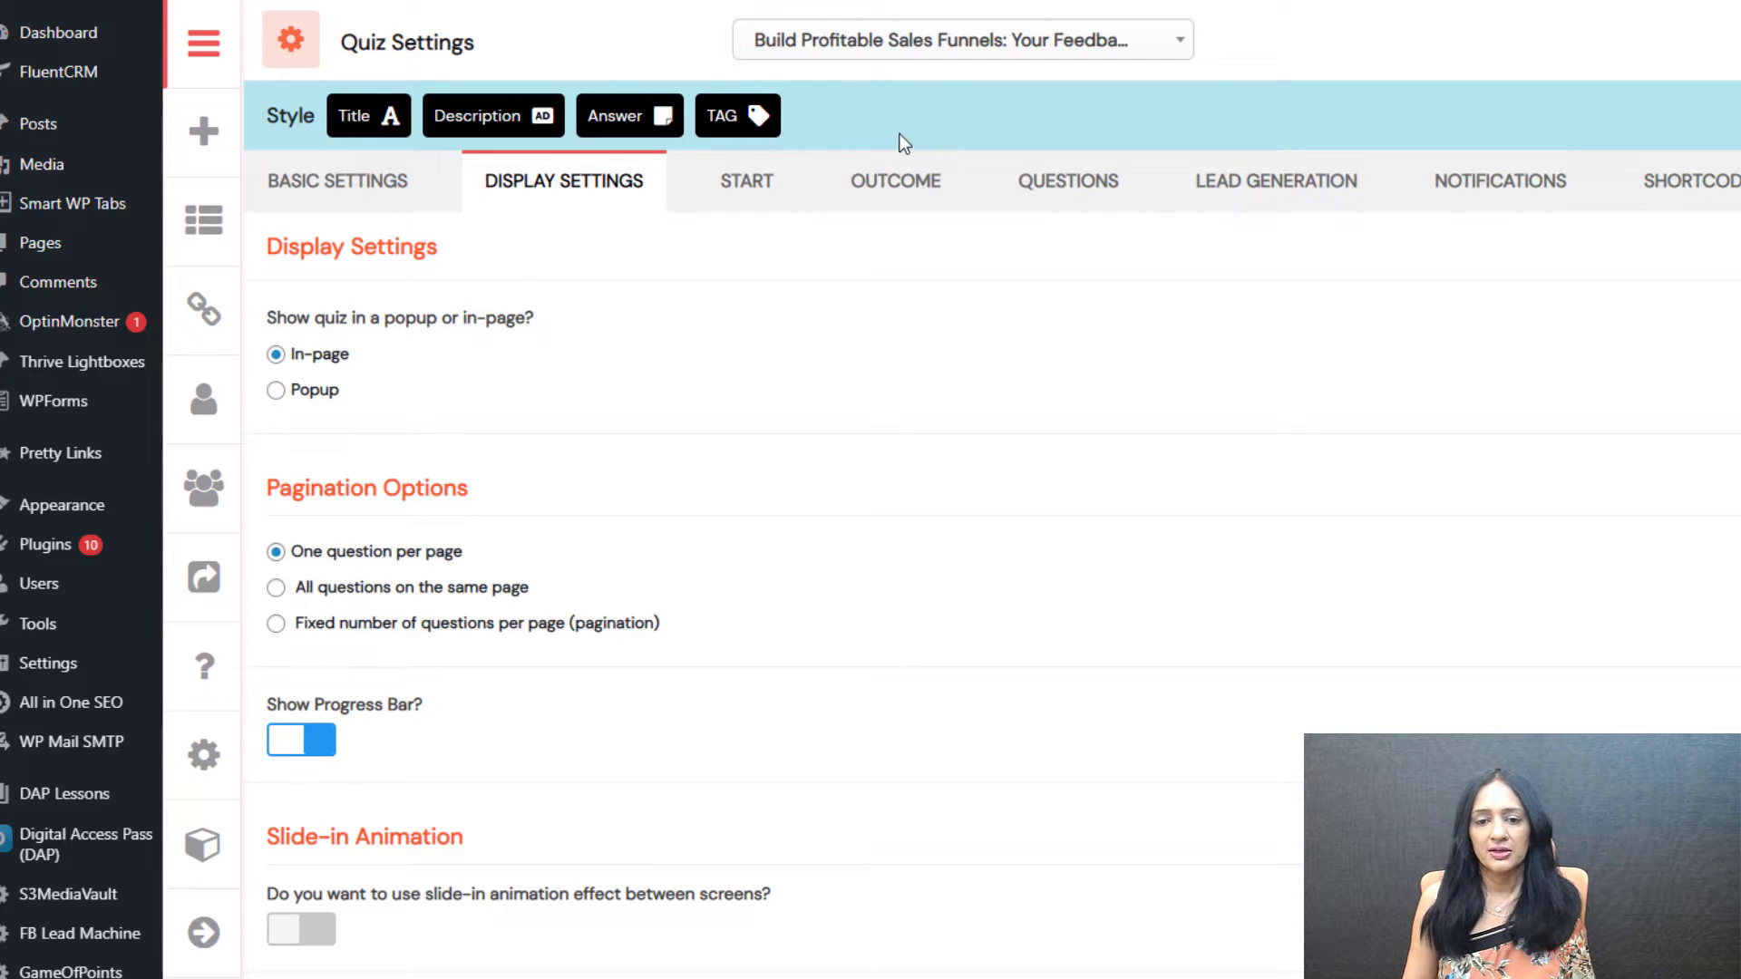
click(738, 124)
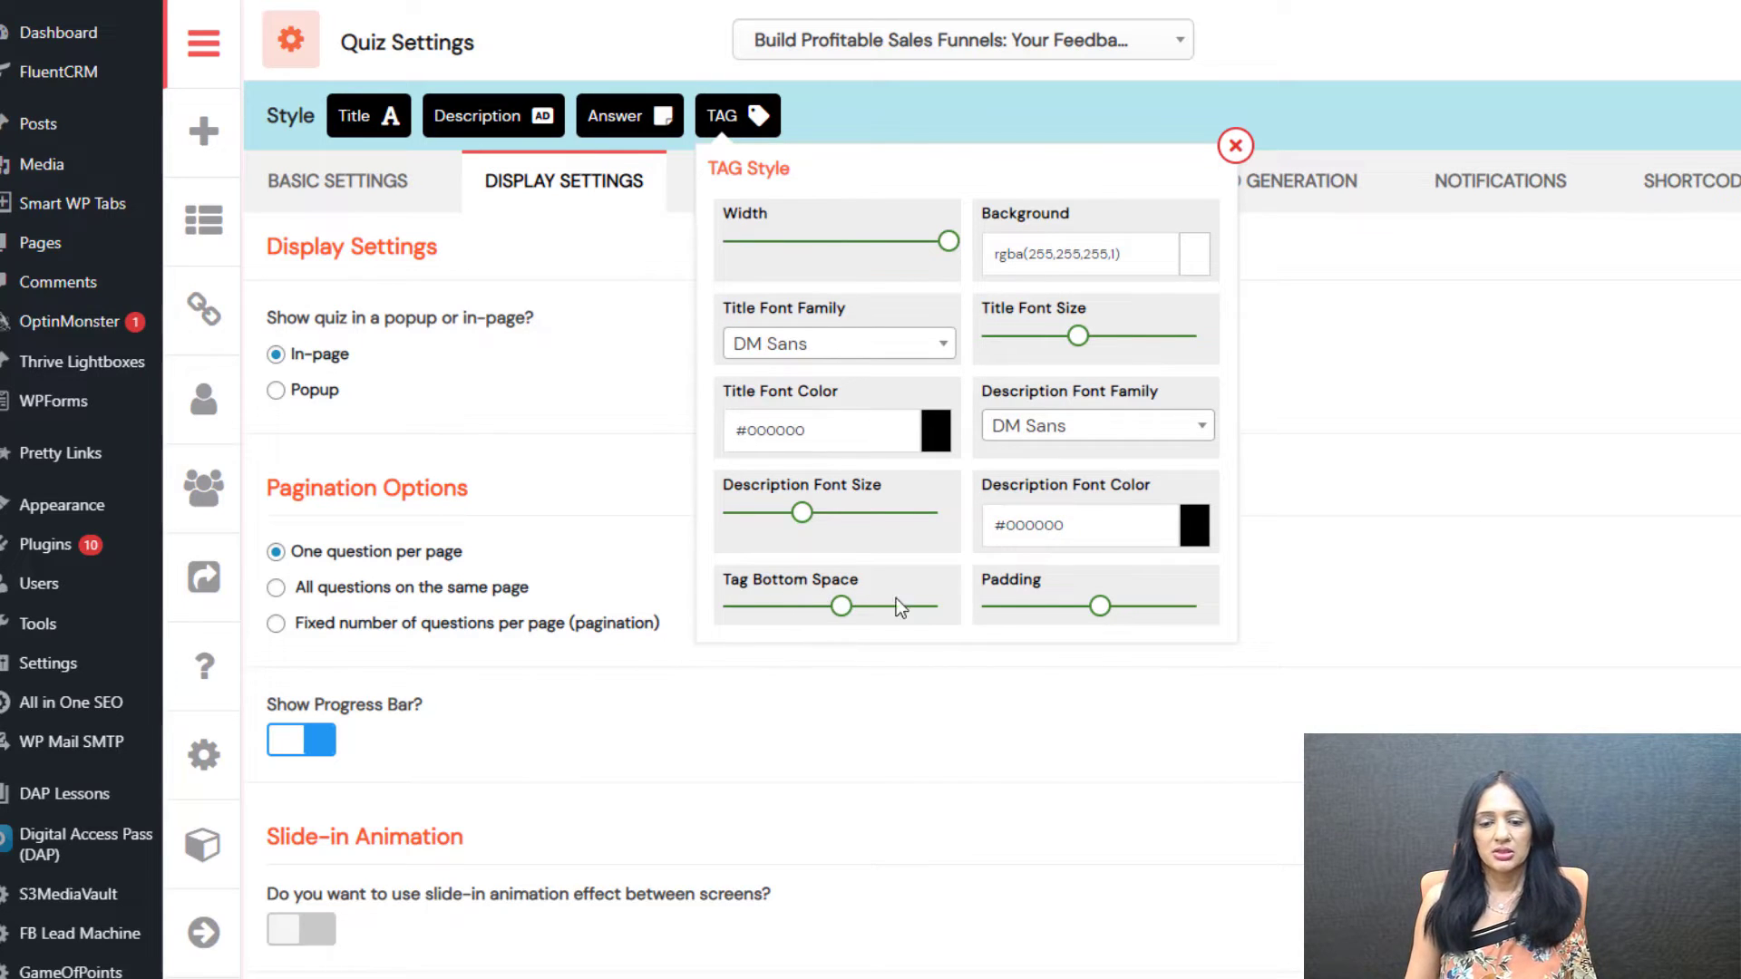
mouse_move(1108, 627)
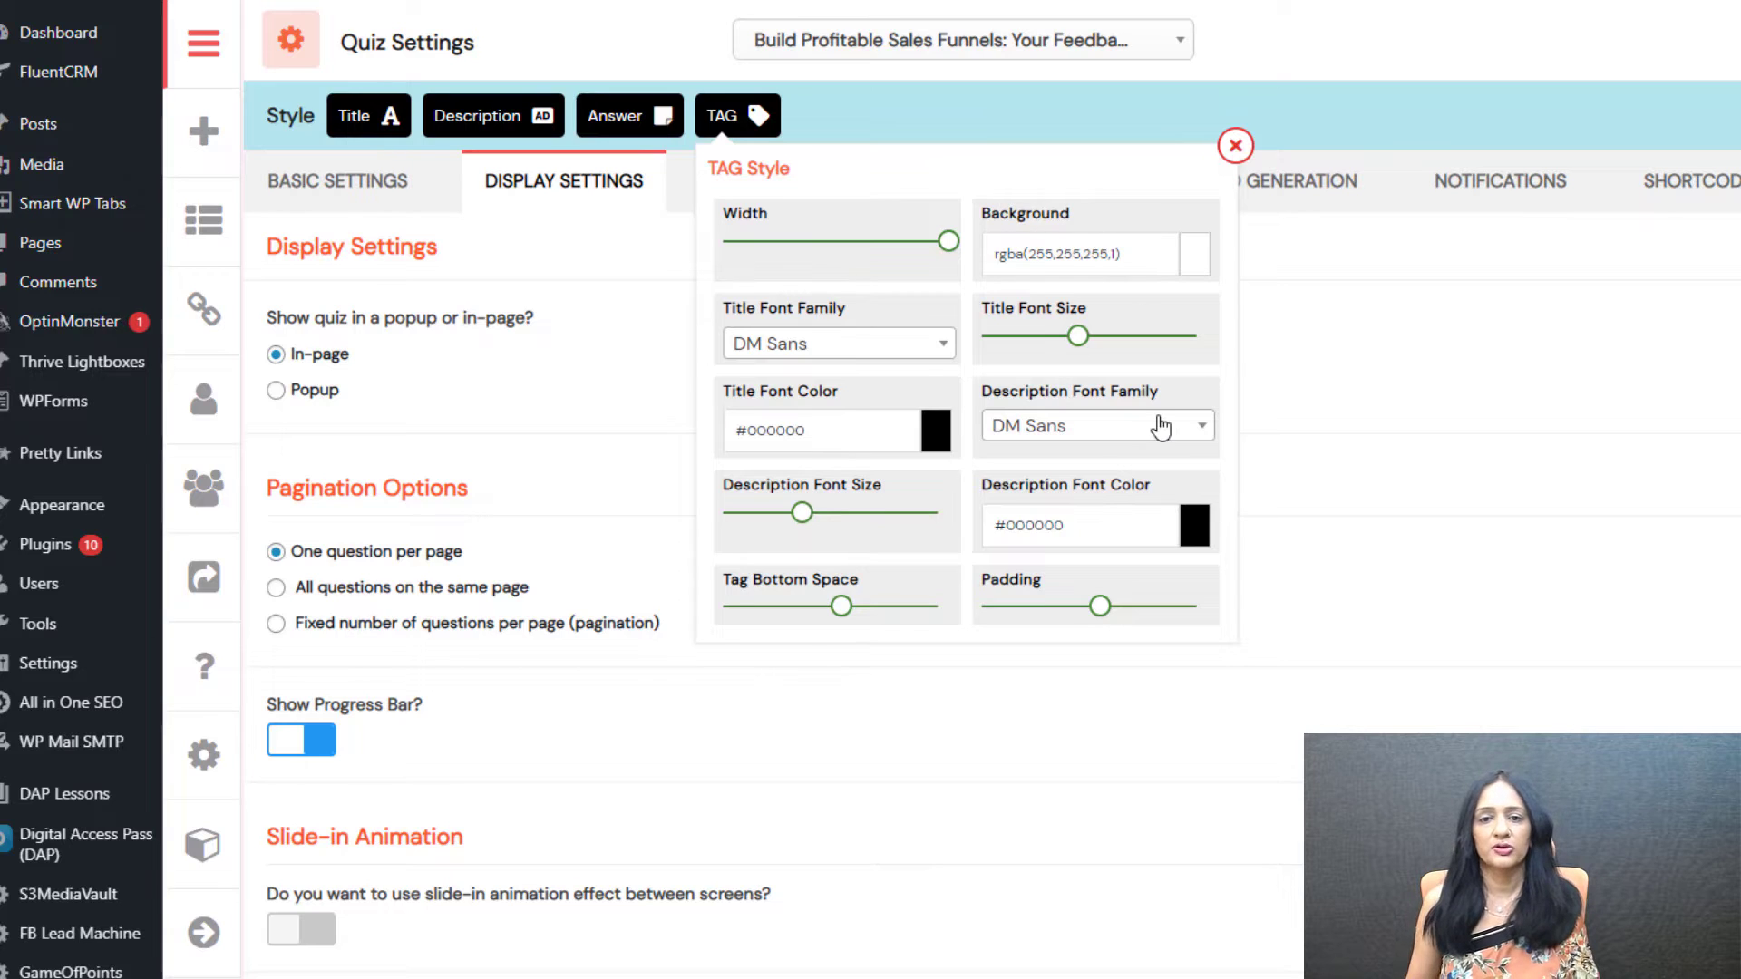
click(1235, 145)
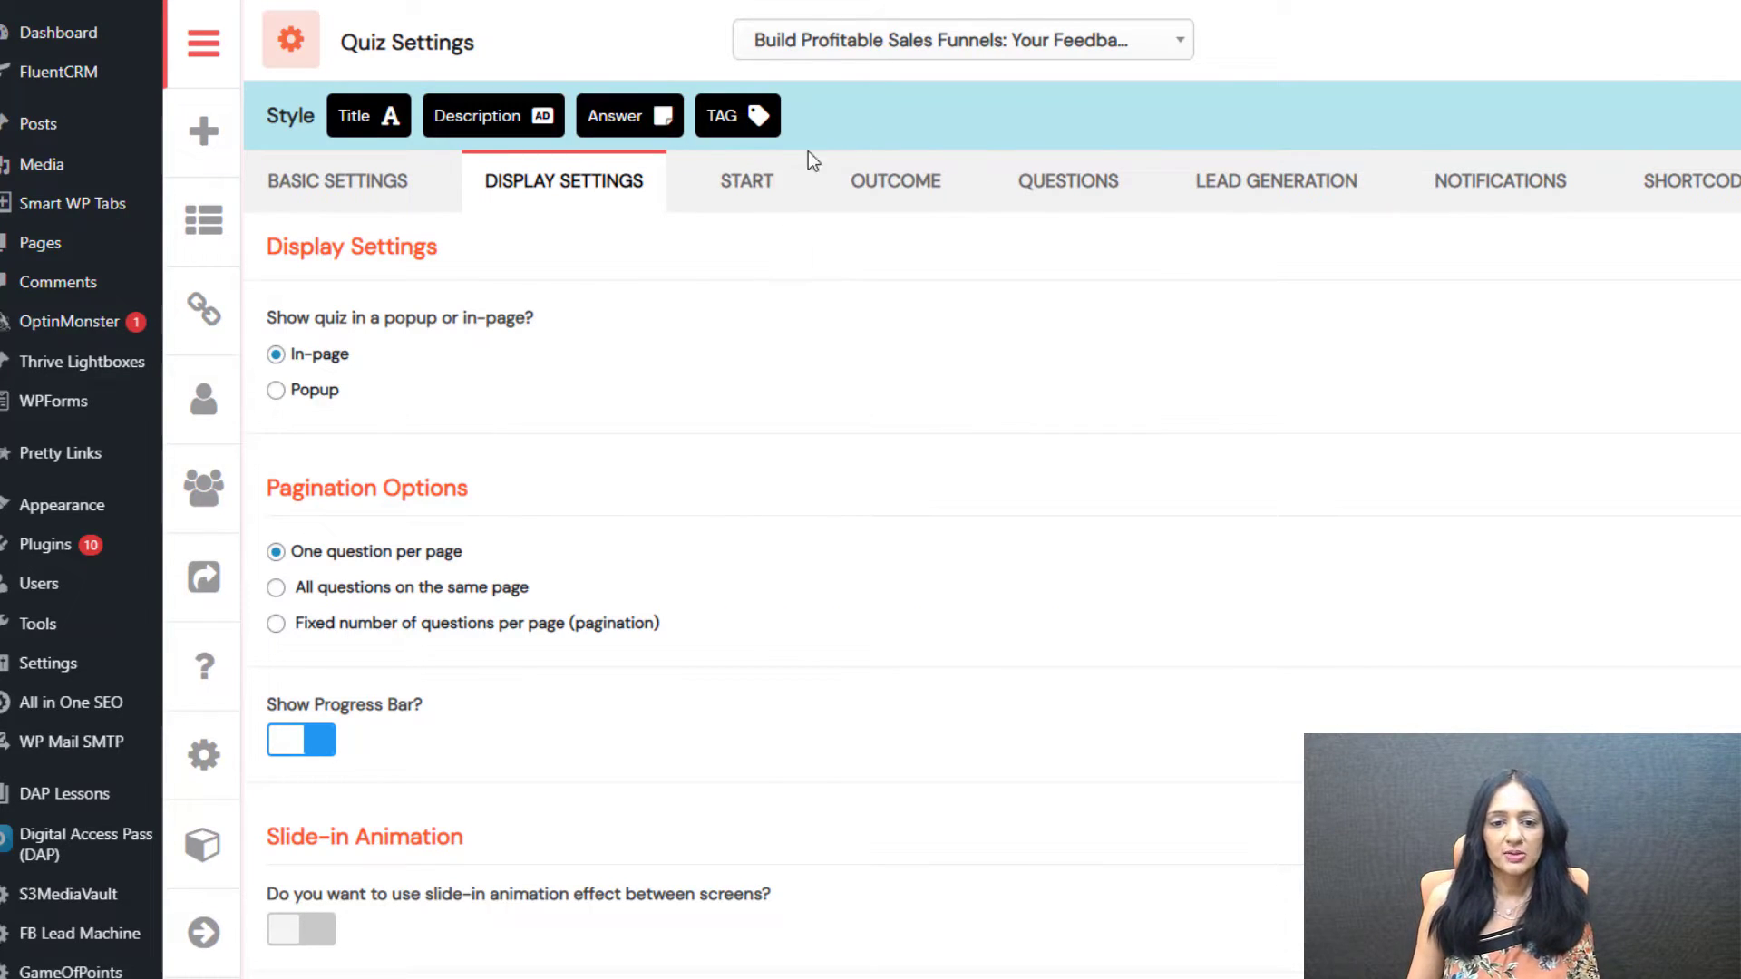
- Return to the start screen settings and slightly increase the font size of the global title text style
click(775, 205)
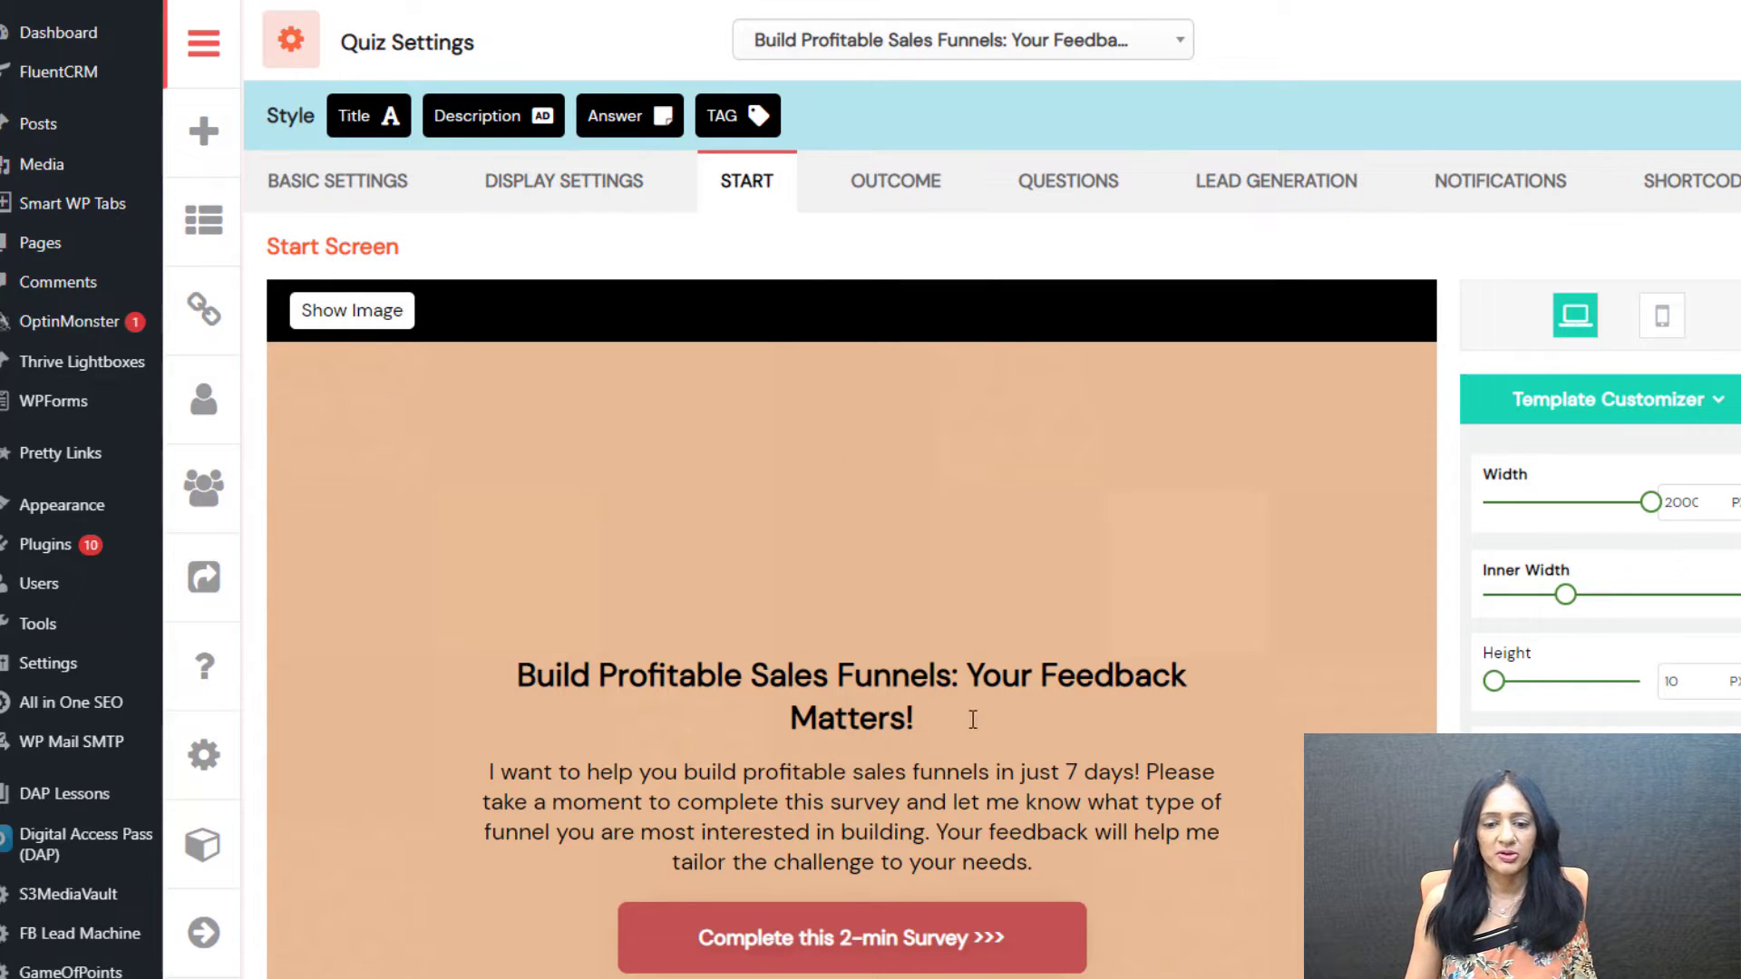
click(367, 118)
mouse_move(748, 261)
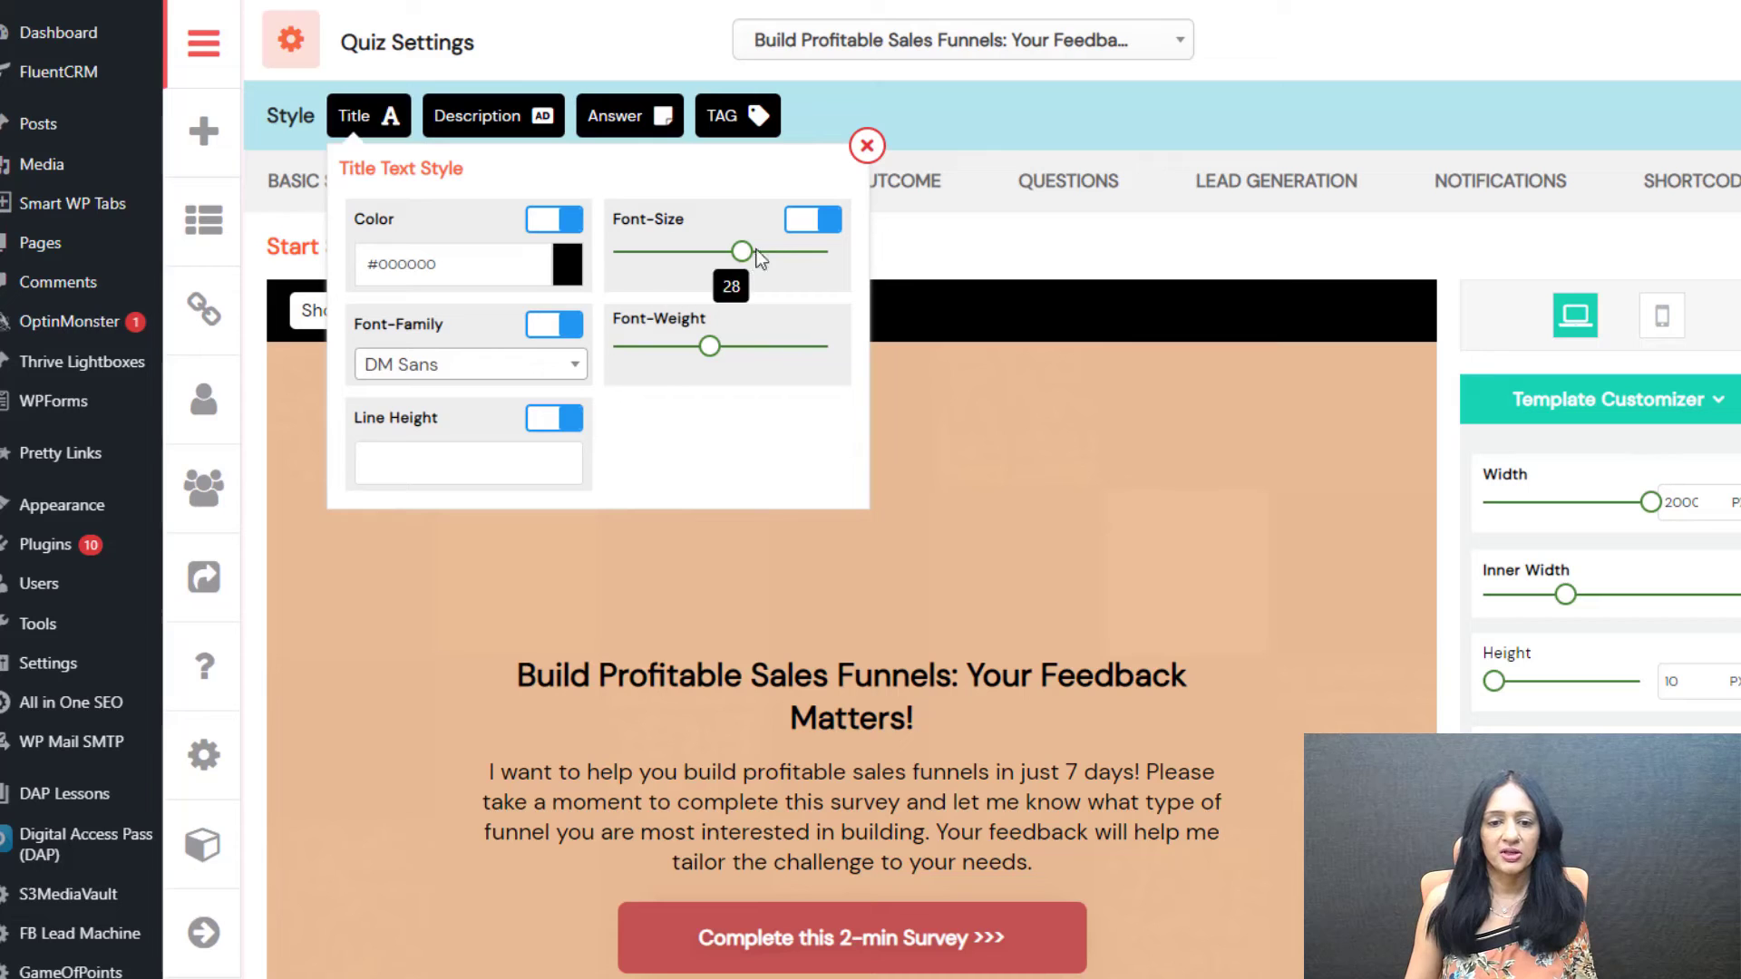
drag(748, 261, 772, 252)
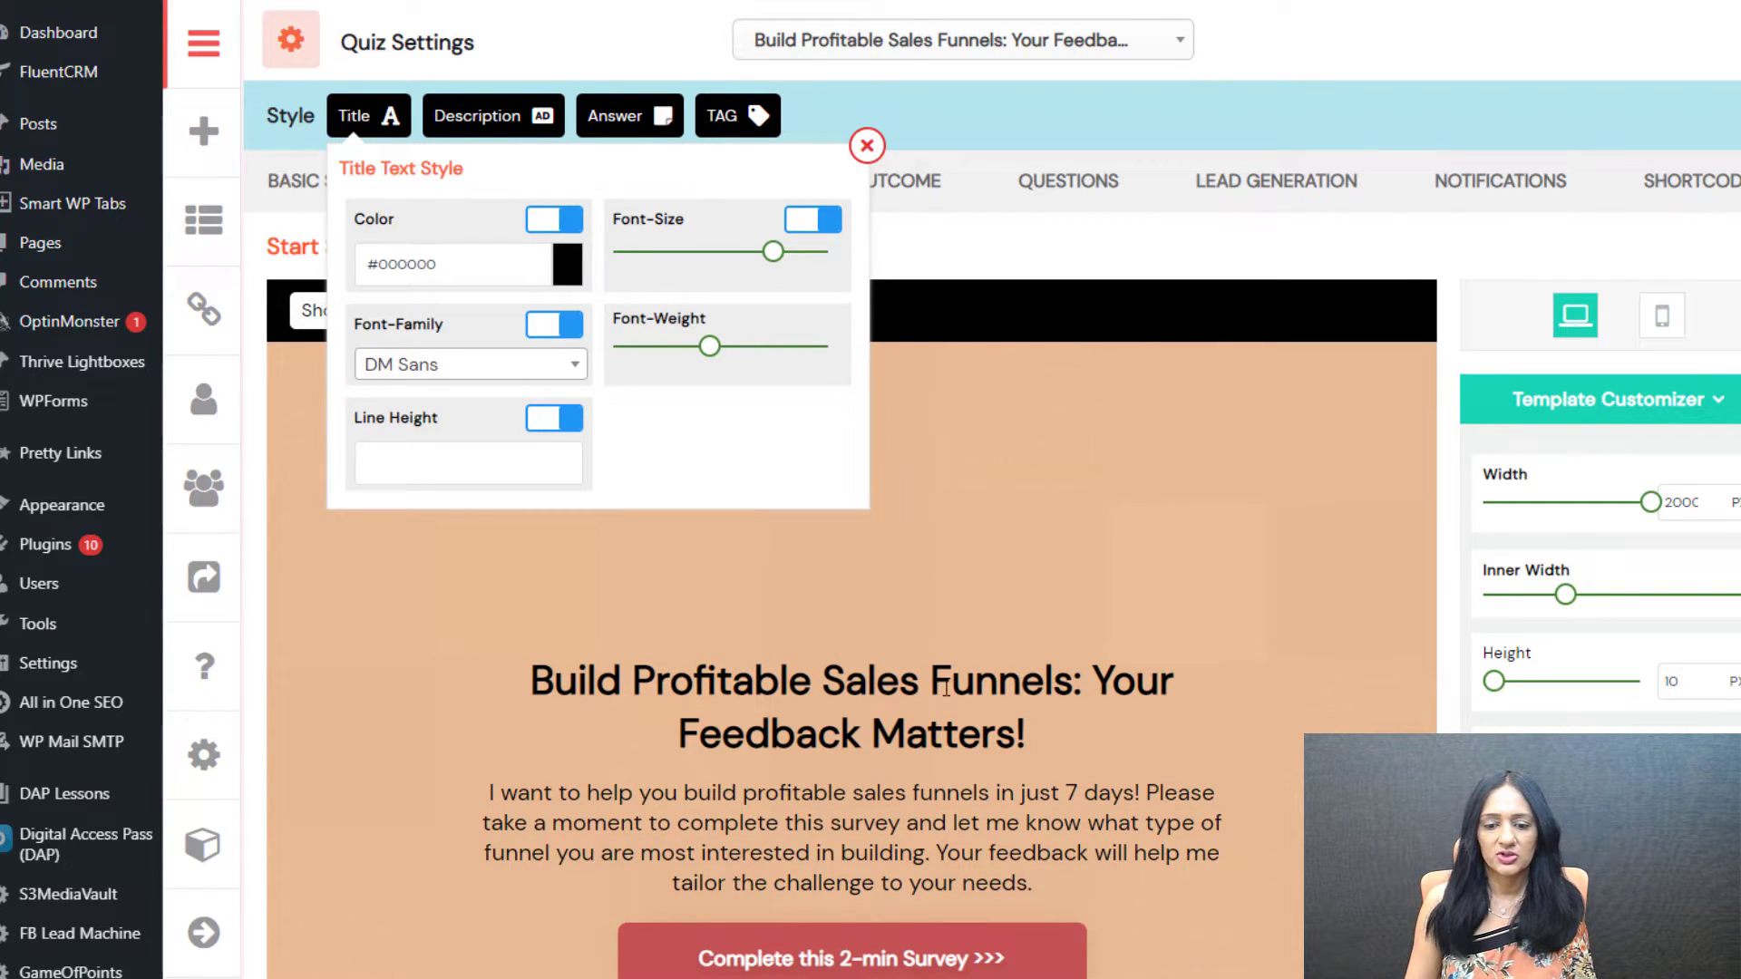
- Try DM Mono as the title font family, restore DM Sans and close the title style settings
click(517, 365)
click(460, 488)
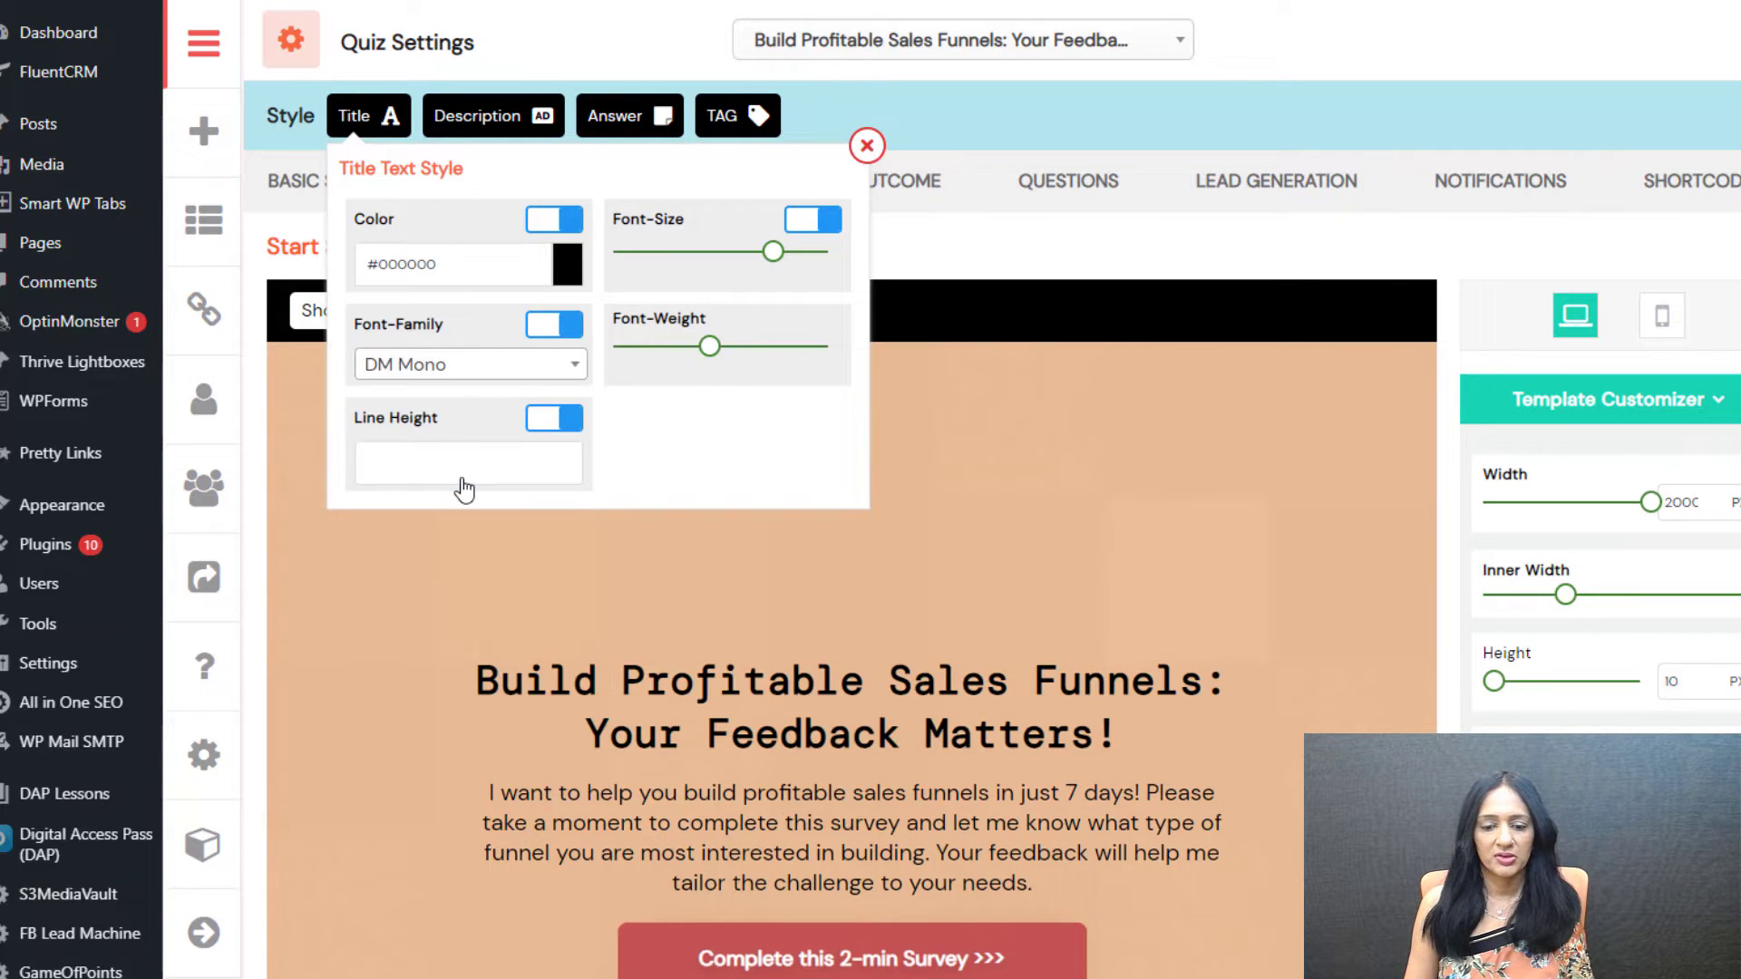
click(469, 367)
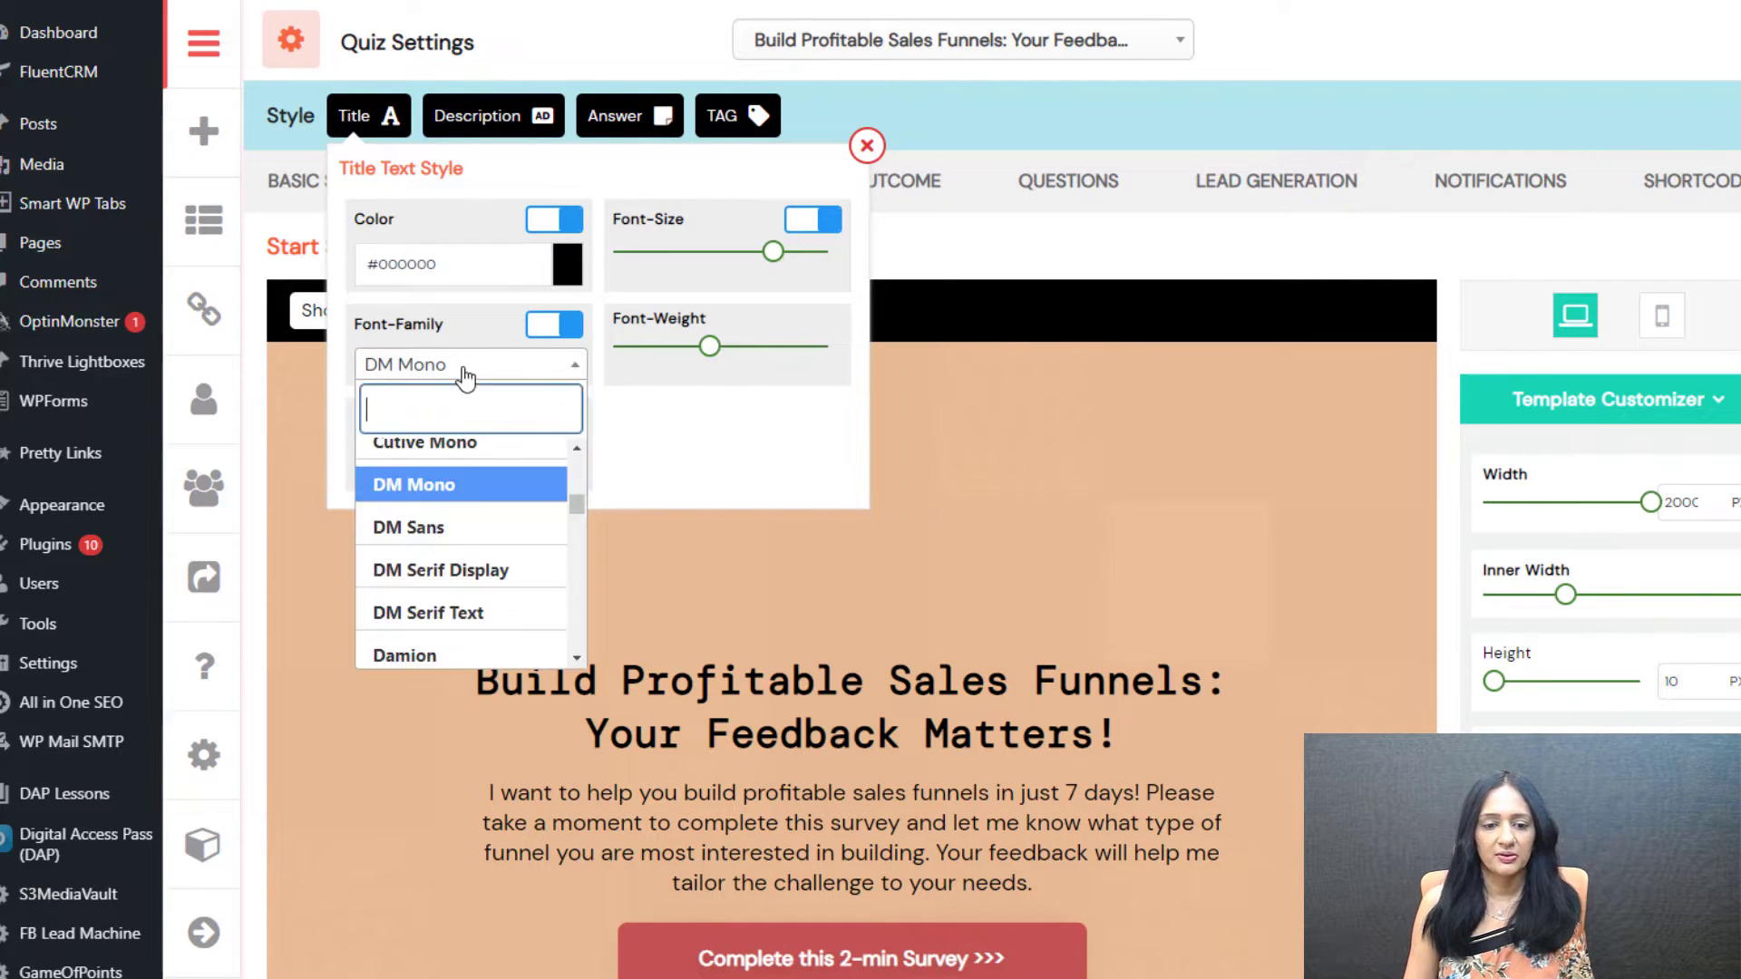
click(480, 524)
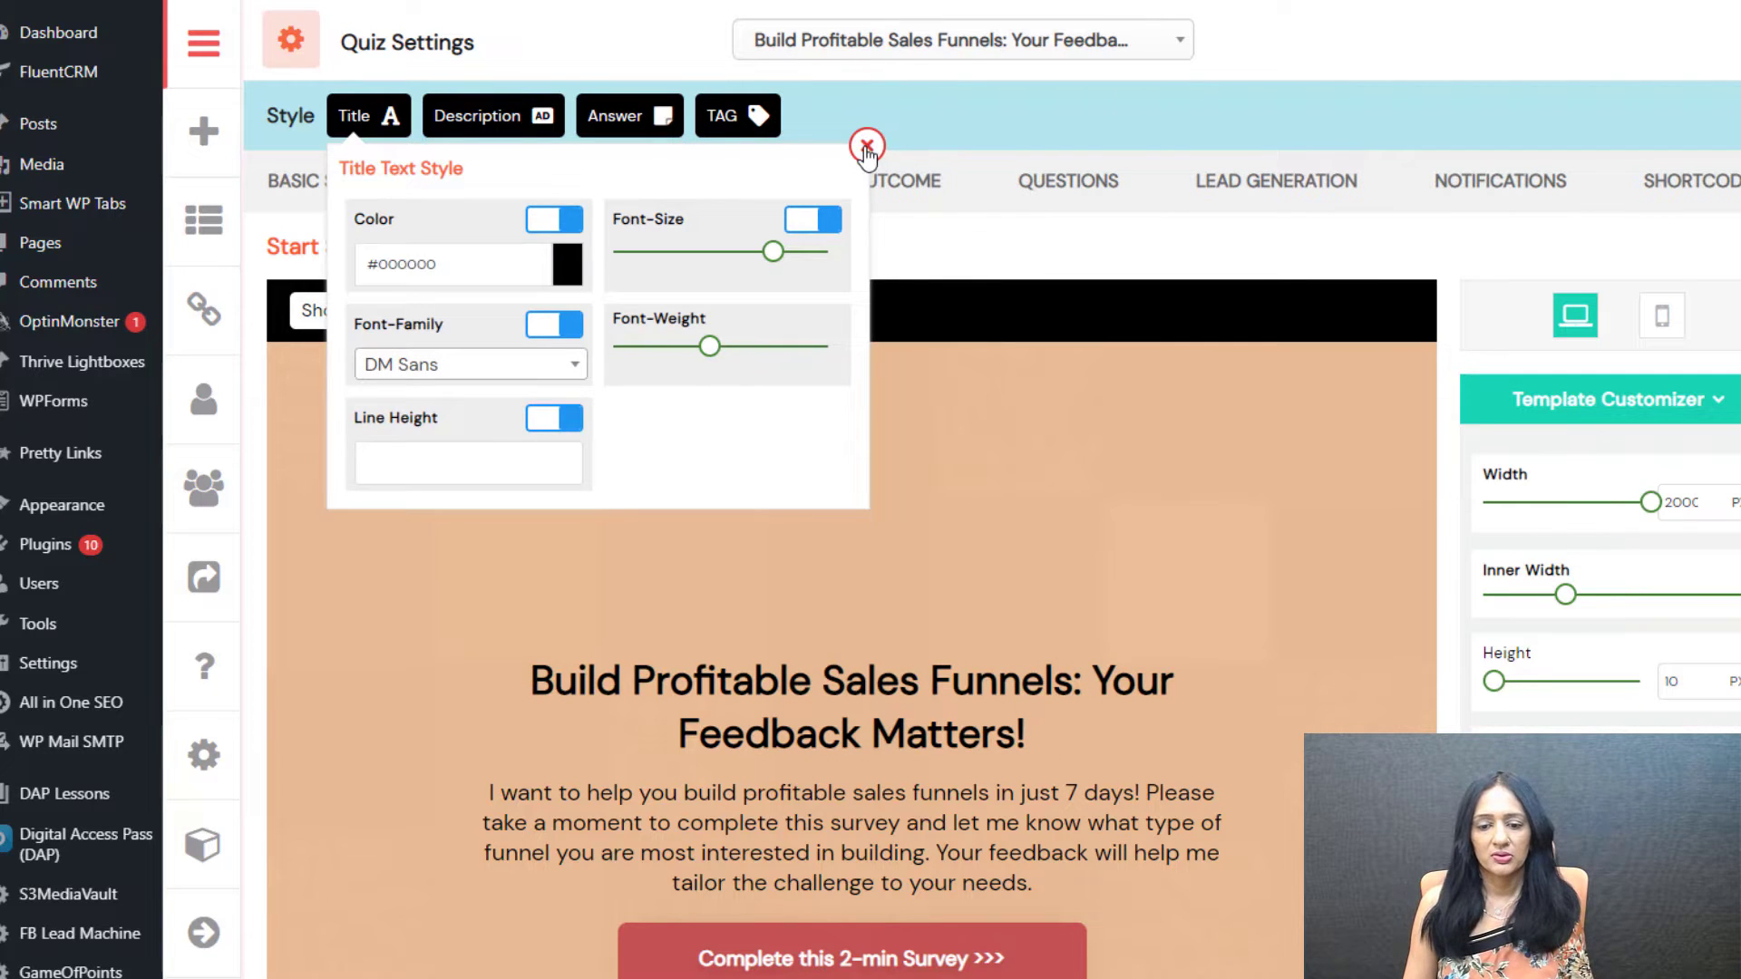
click(866, 145)
- Examine the start screen's template and button customizer options and highlight the text of the survey button
scroll(1022, 508, down, 1)
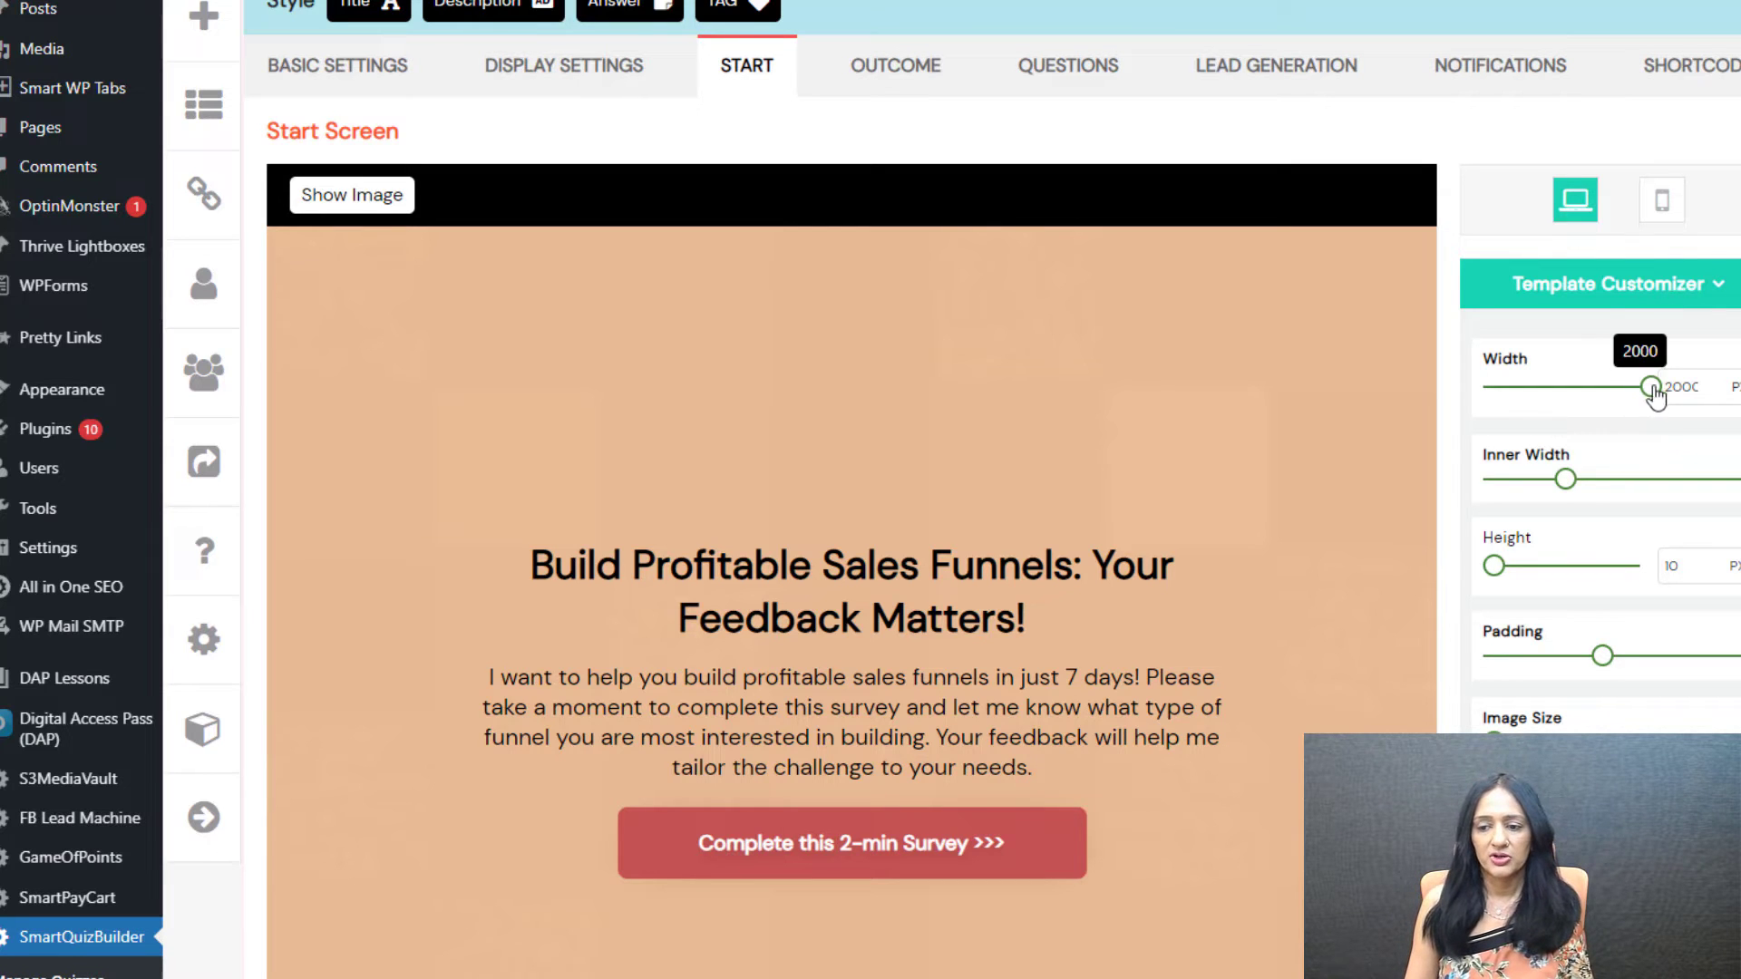
mouse_move(1492, 575)
scroll(1492, 585, down, 5)
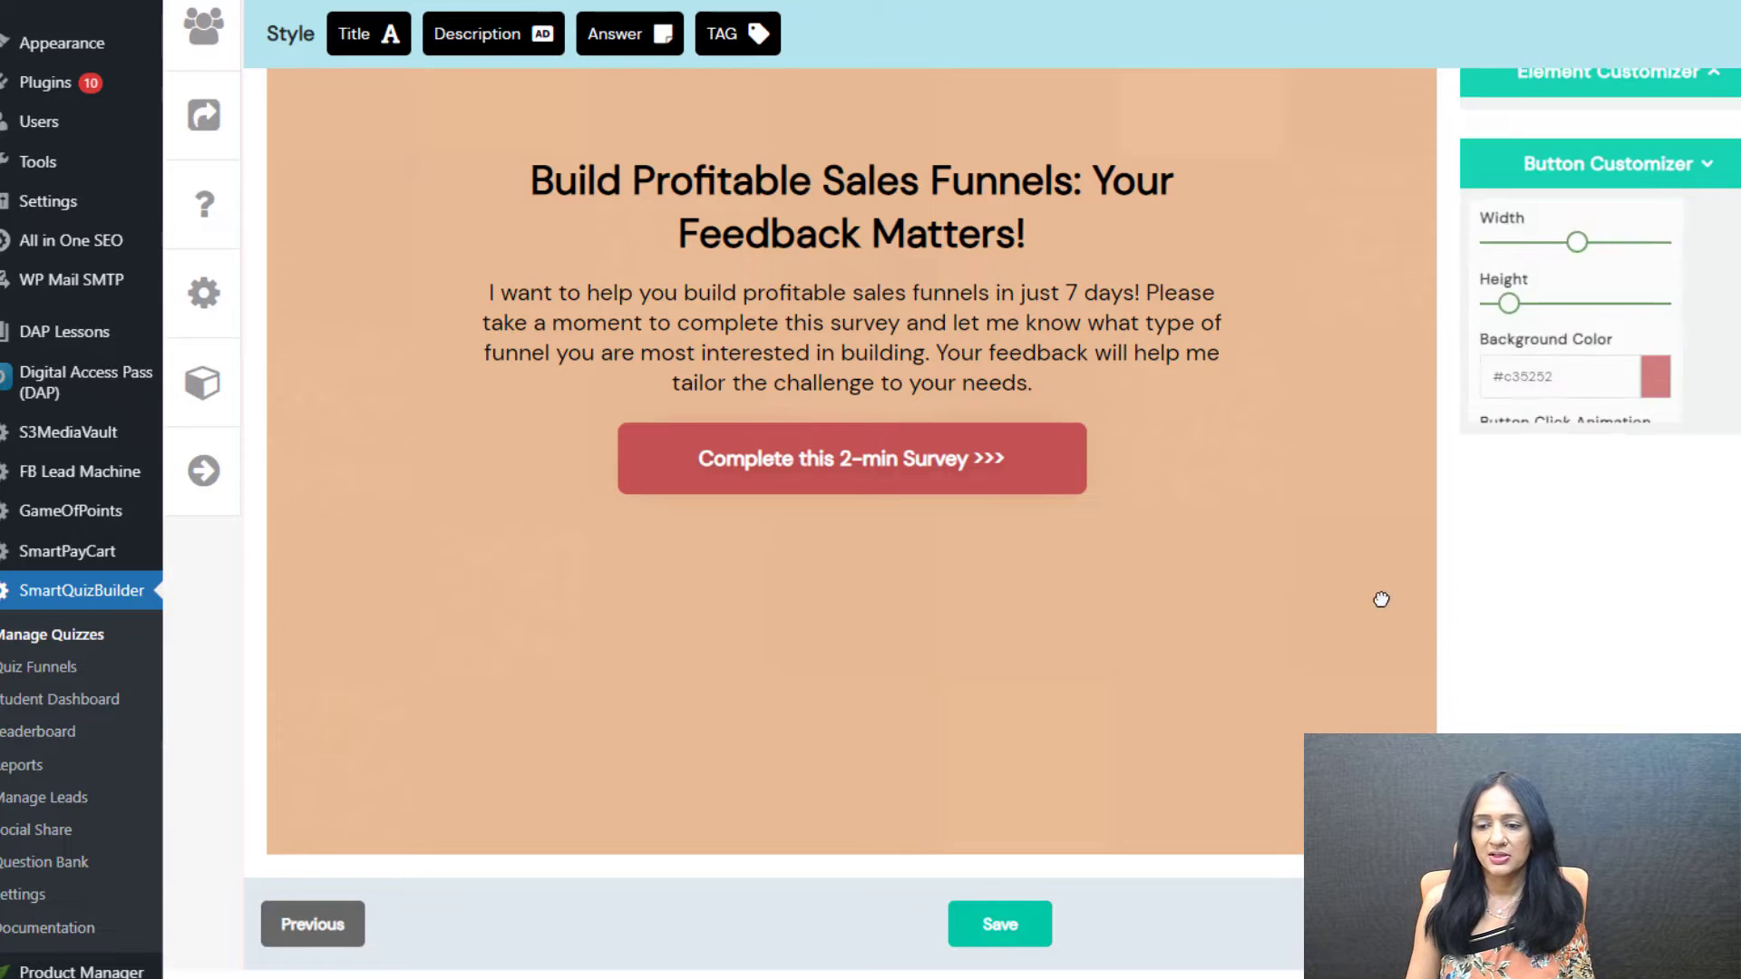
scroll(1379, 598, up, 5)
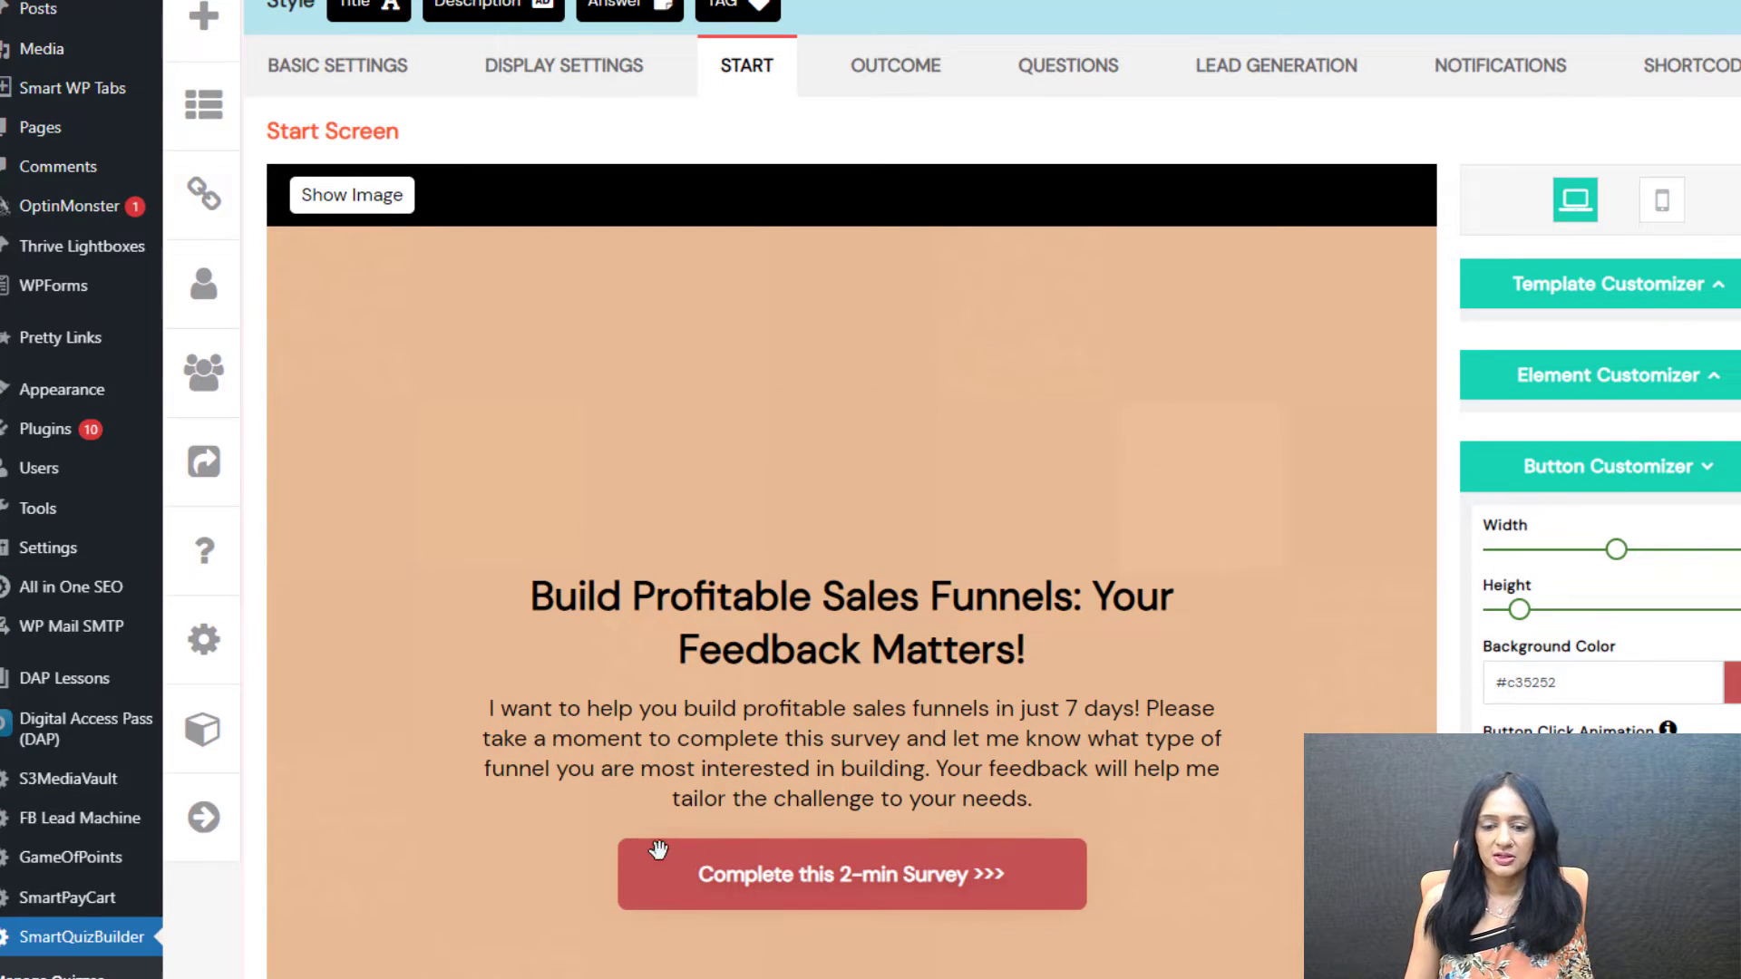
click(726, 876)
drag(701, 885, 1041, 874)
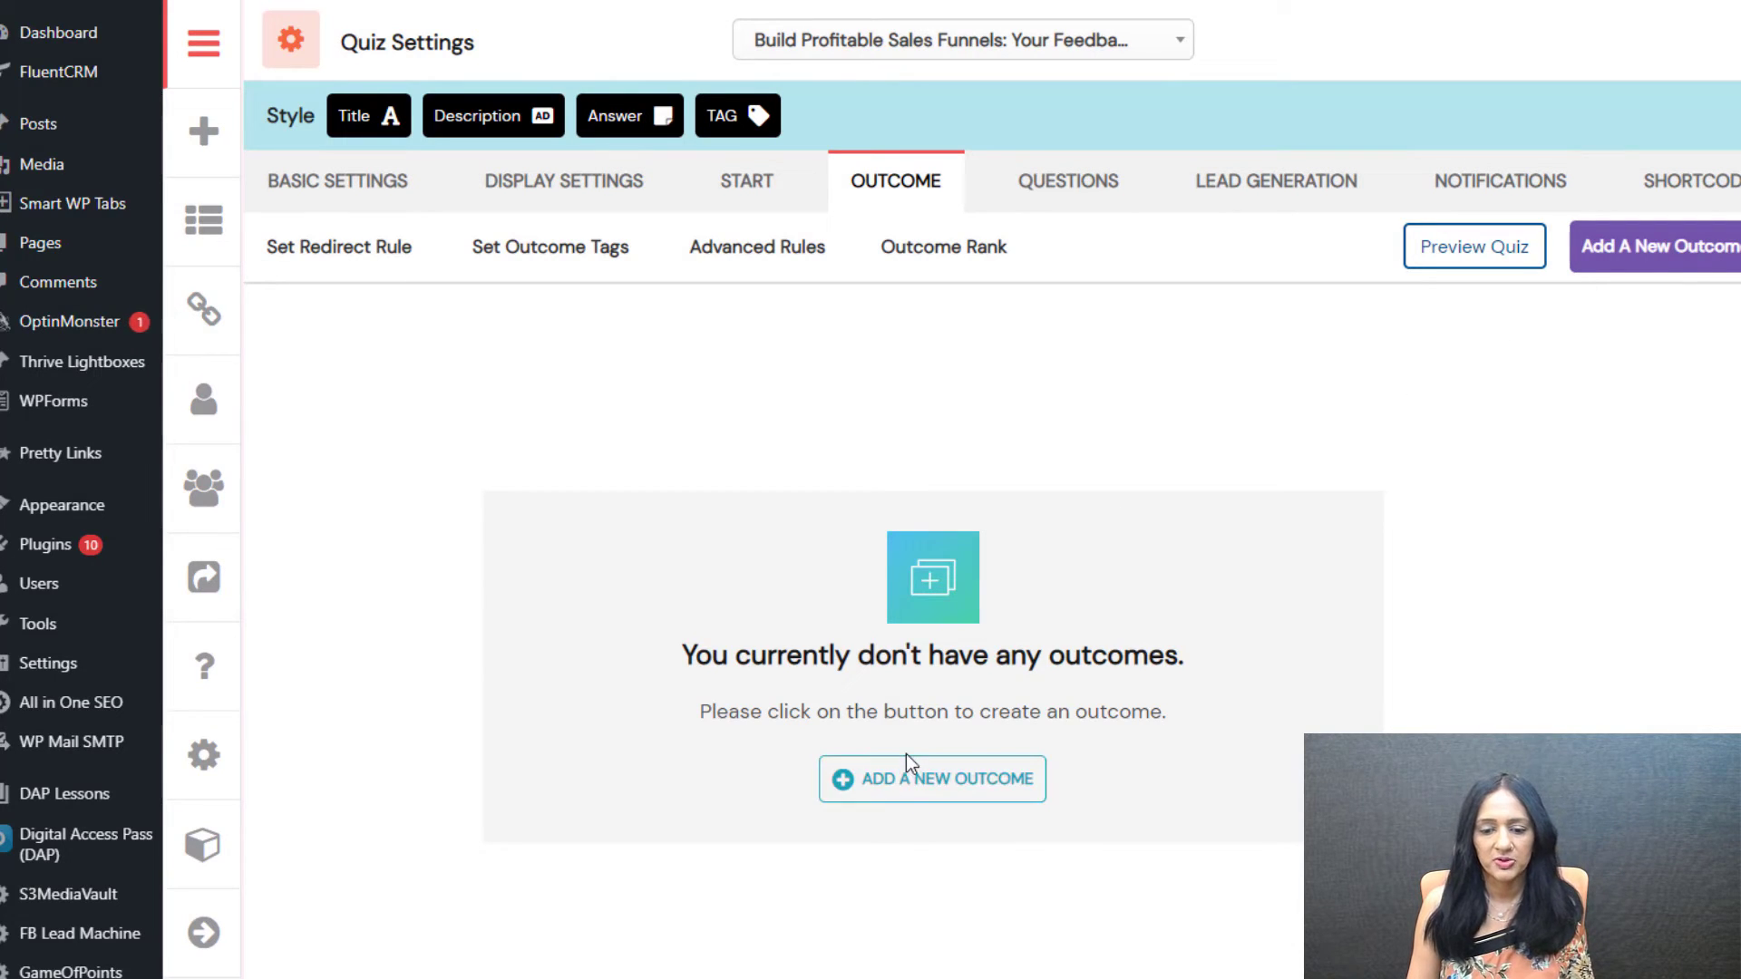
- Add a new outcome to the quiz and title it "Thank You"
click(1043, 780)
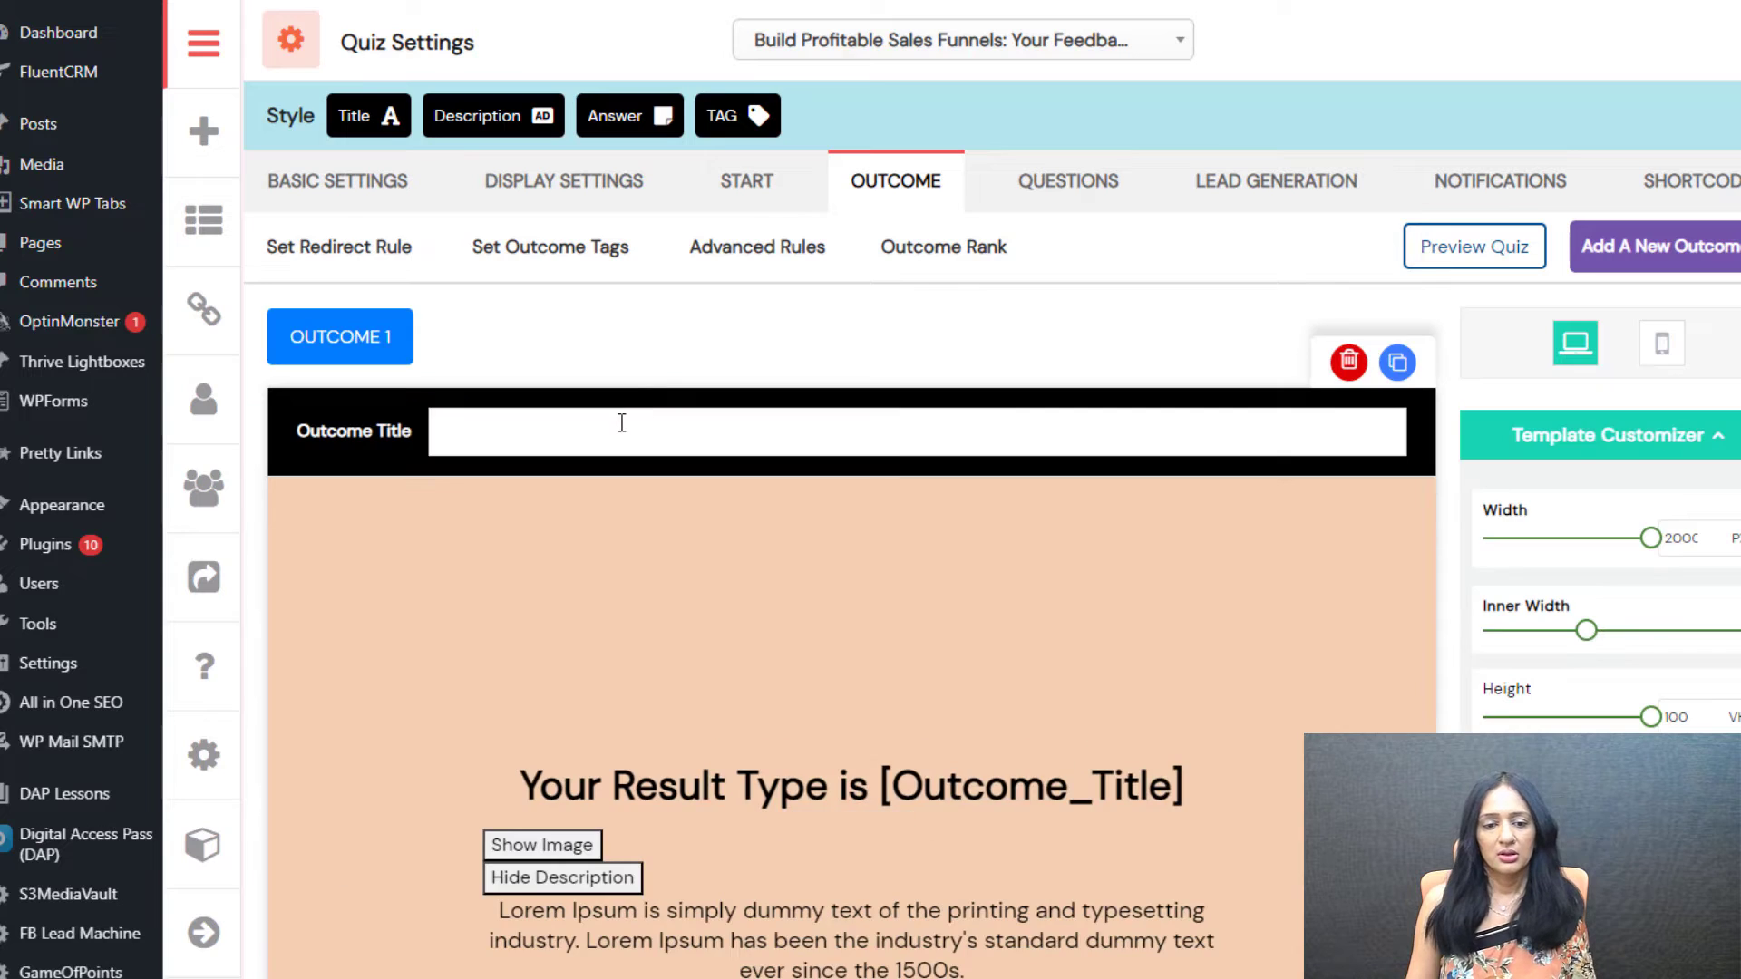
click(623, 424)
text(Thank You)
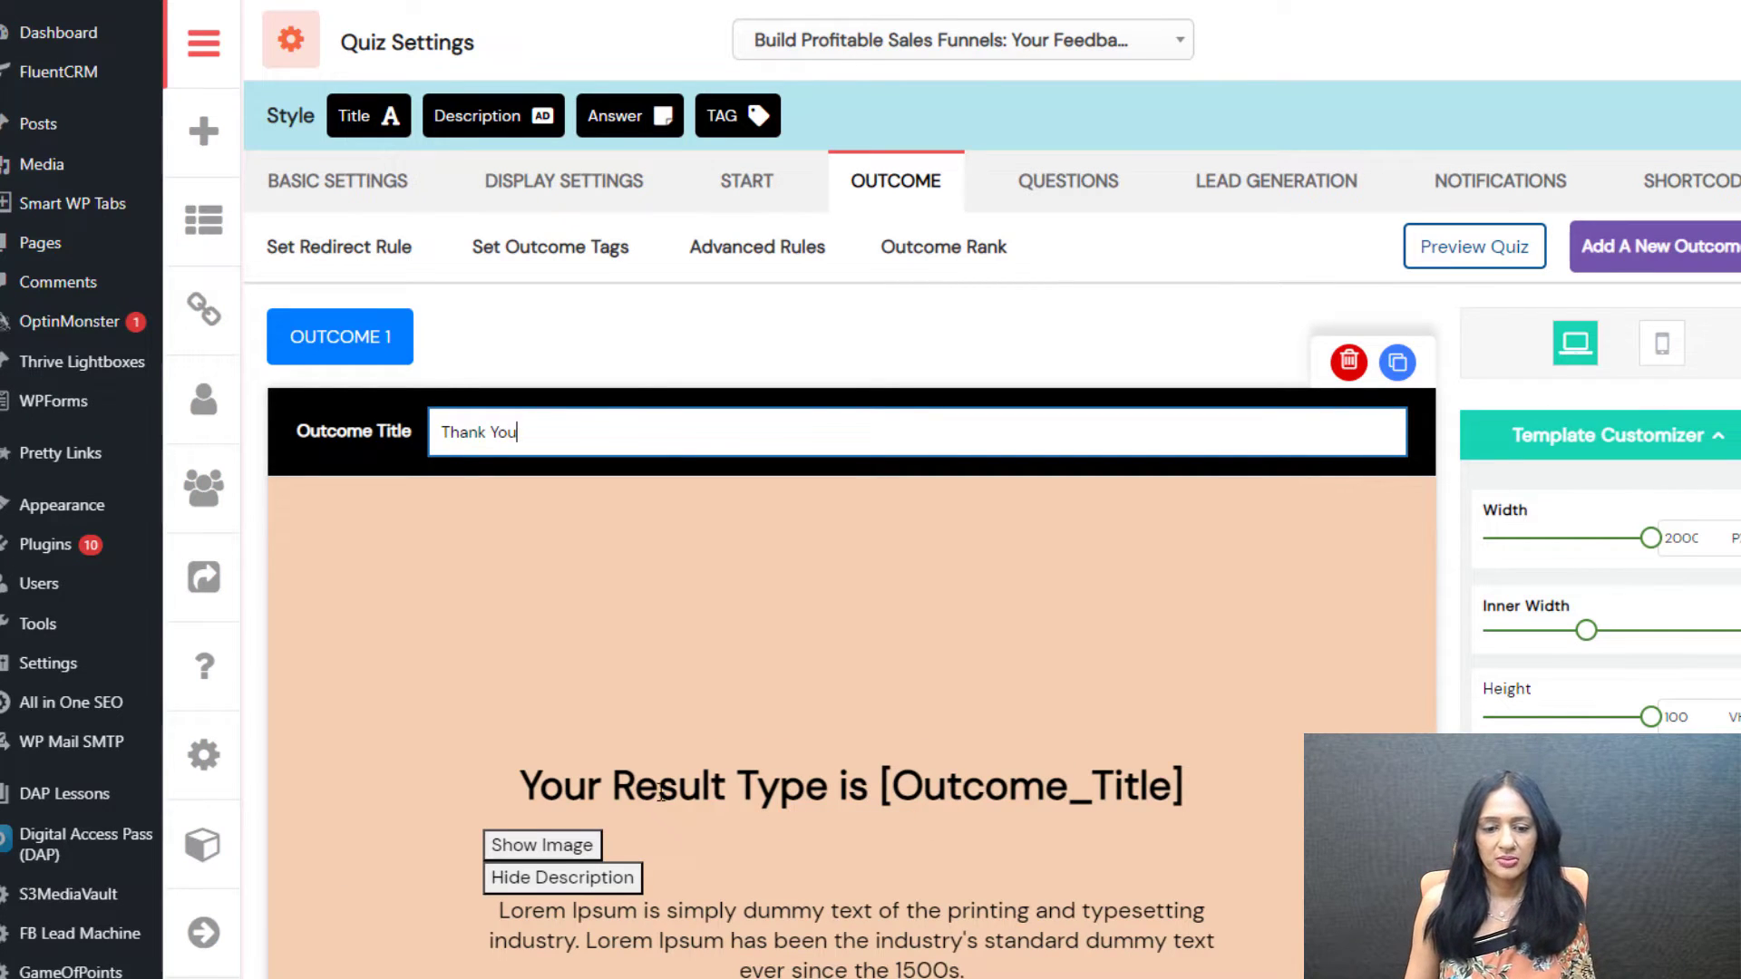
- Replace the outcome's placeholder description with a message thanking respondents for completing the survey and announcing the upcoming sales funnel challenge
scroll(815, 768, down, 1)
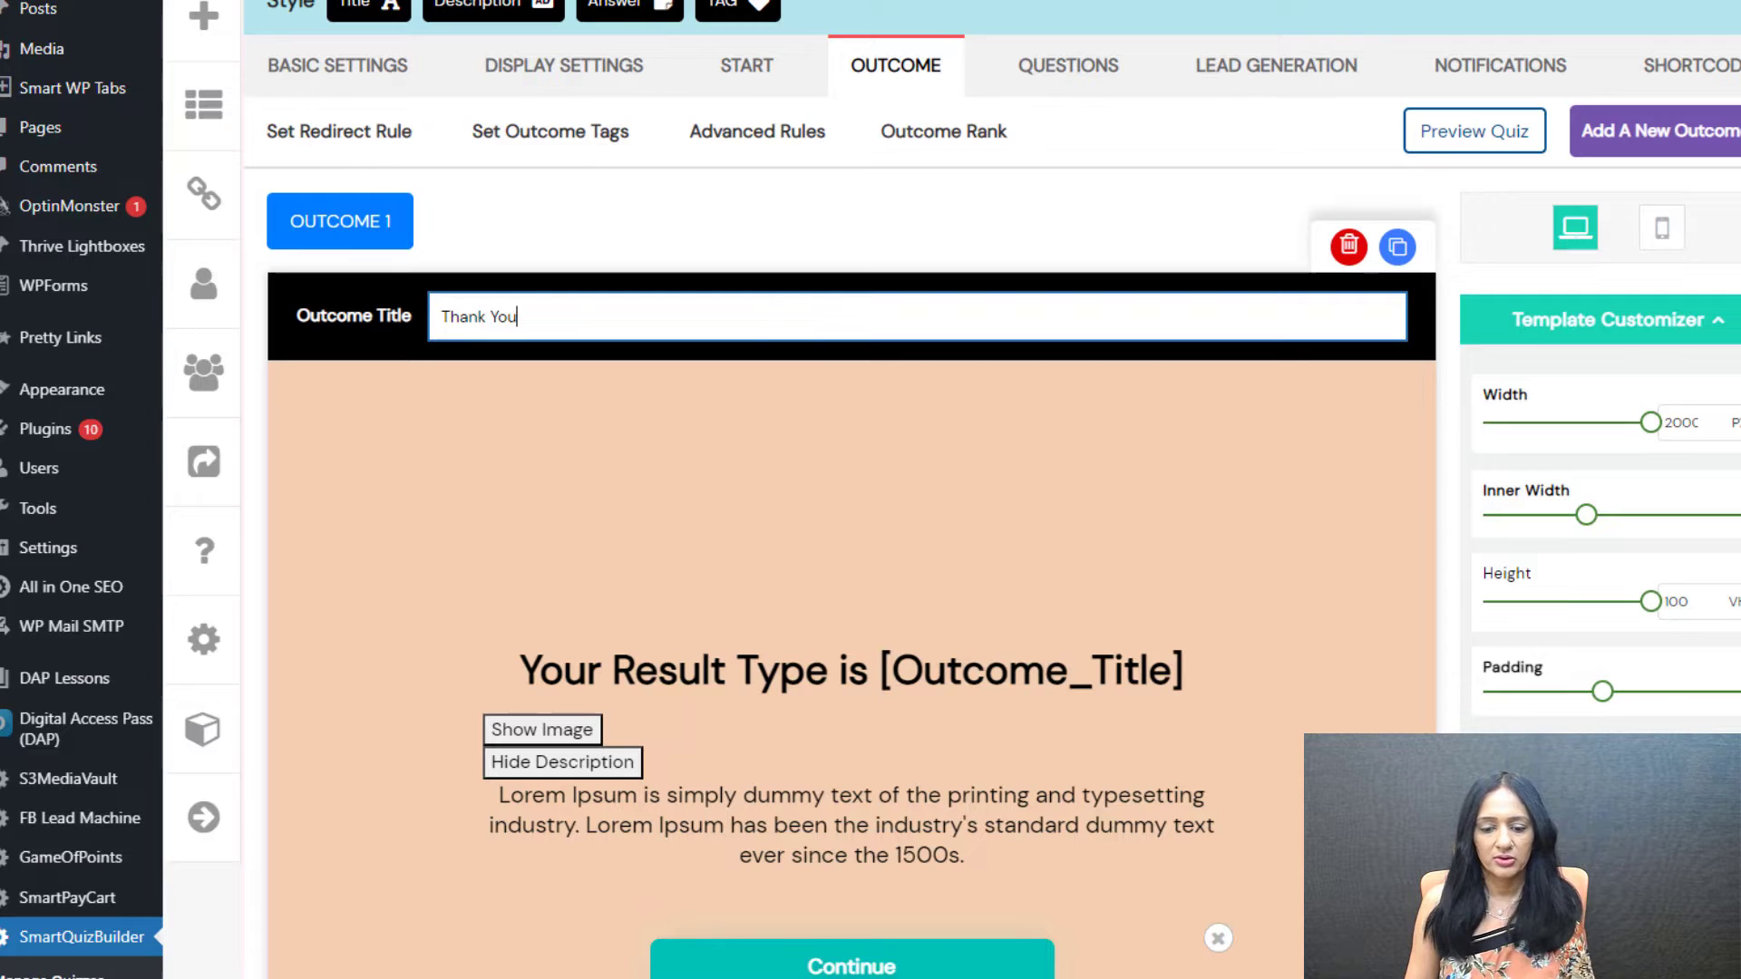
click(796, 824)
key(ctrl+a)
text(Thank you for taking the time to complete our survey! Your feedback is extremely valuable to me and will help me create content that is specifically tailored to your needs. Keep an eye out for my upcoming challenge where I'll guide you through the process of building your dream sales funnel step by step. I can't wait to see you succeed!)
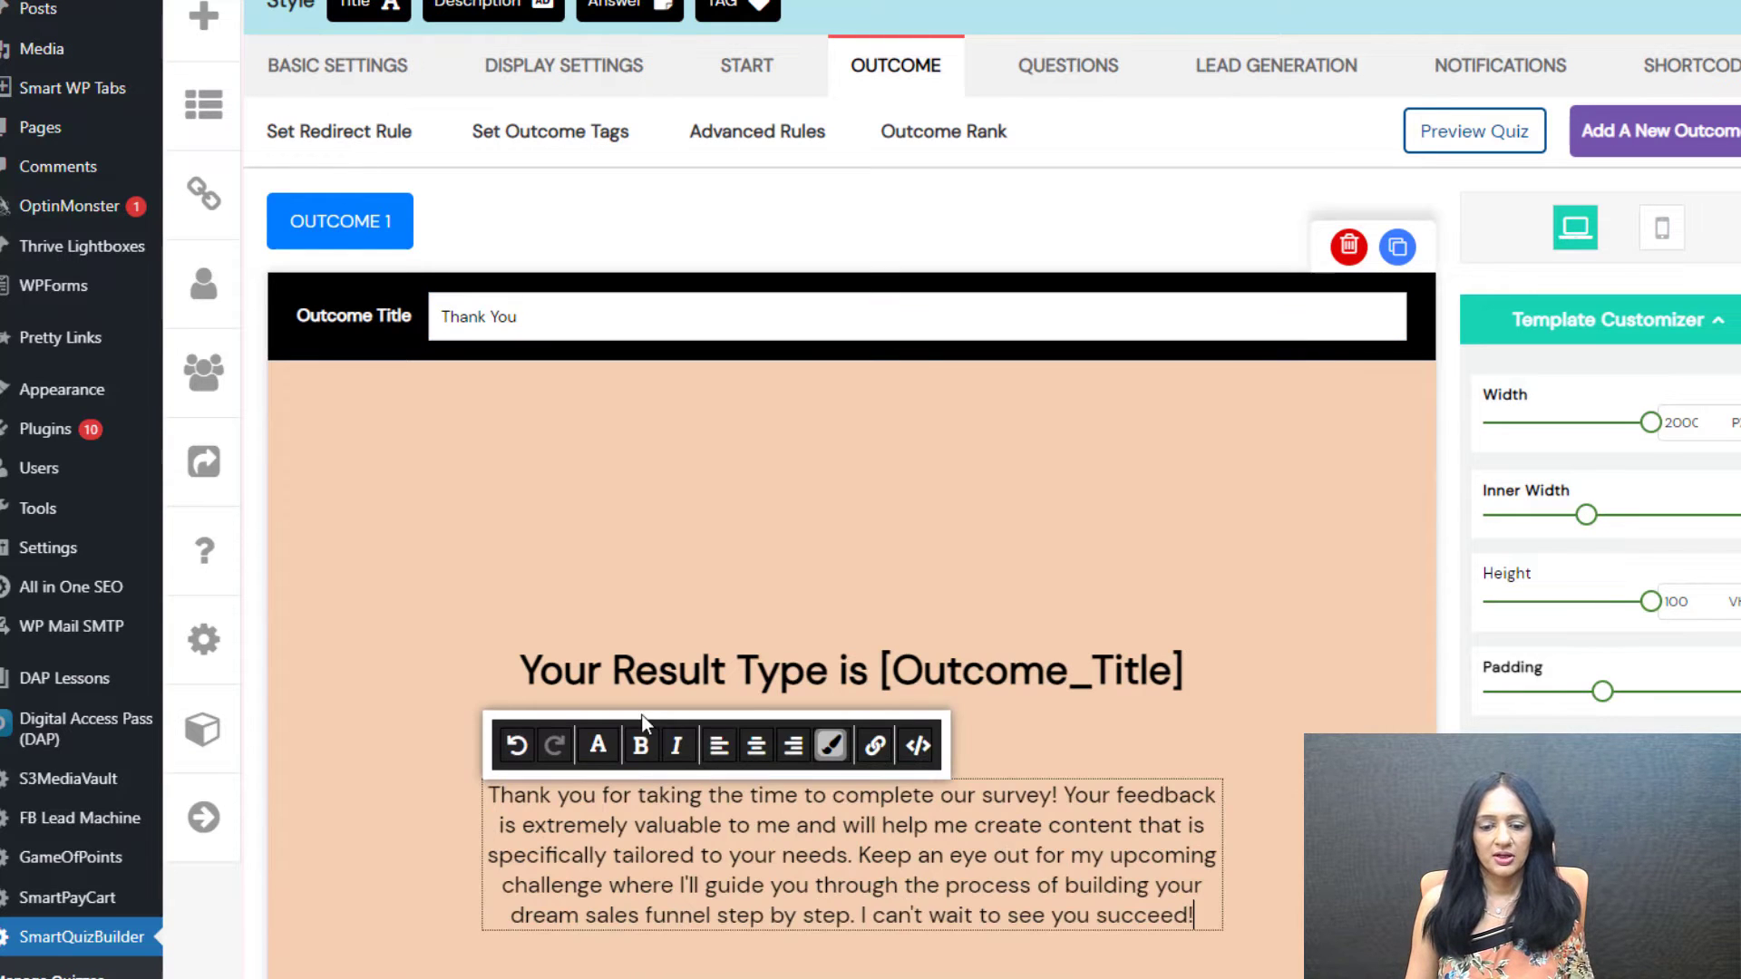
- Split the outcome description into two paragraphs separated by a blank line, starting the second at "Your feedback"
click(1115, 671)
scroll(1170, 599, down, 2)
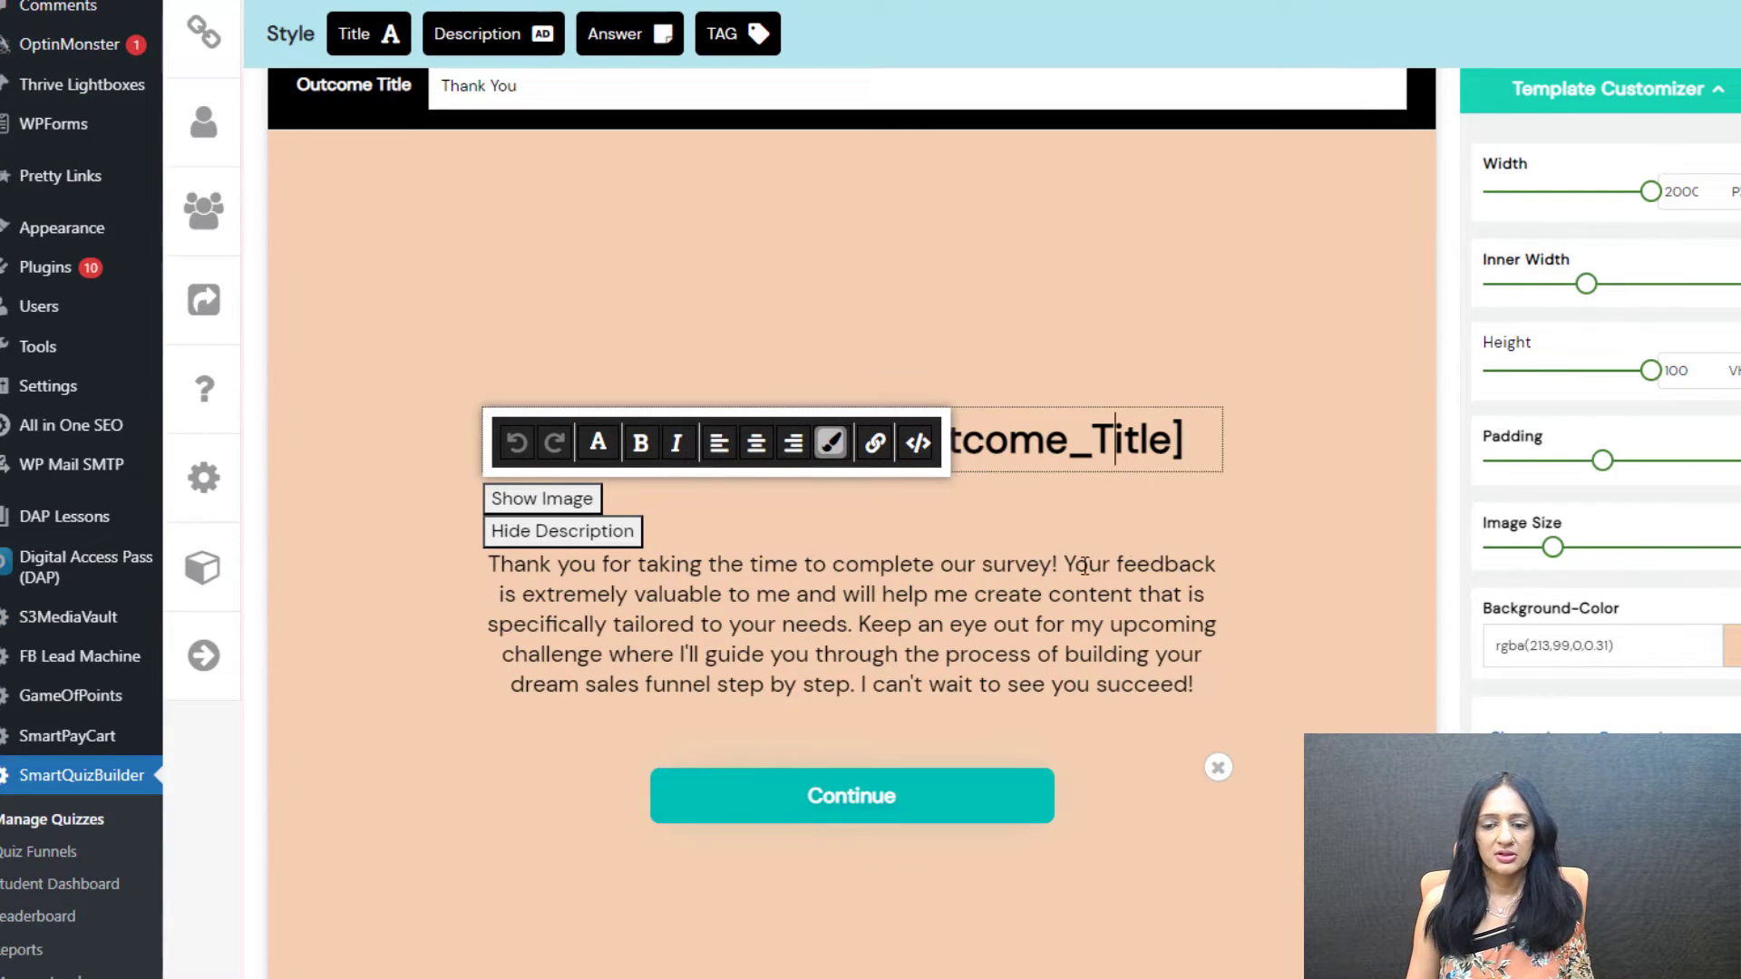
click(1084, 566)
key(Left)
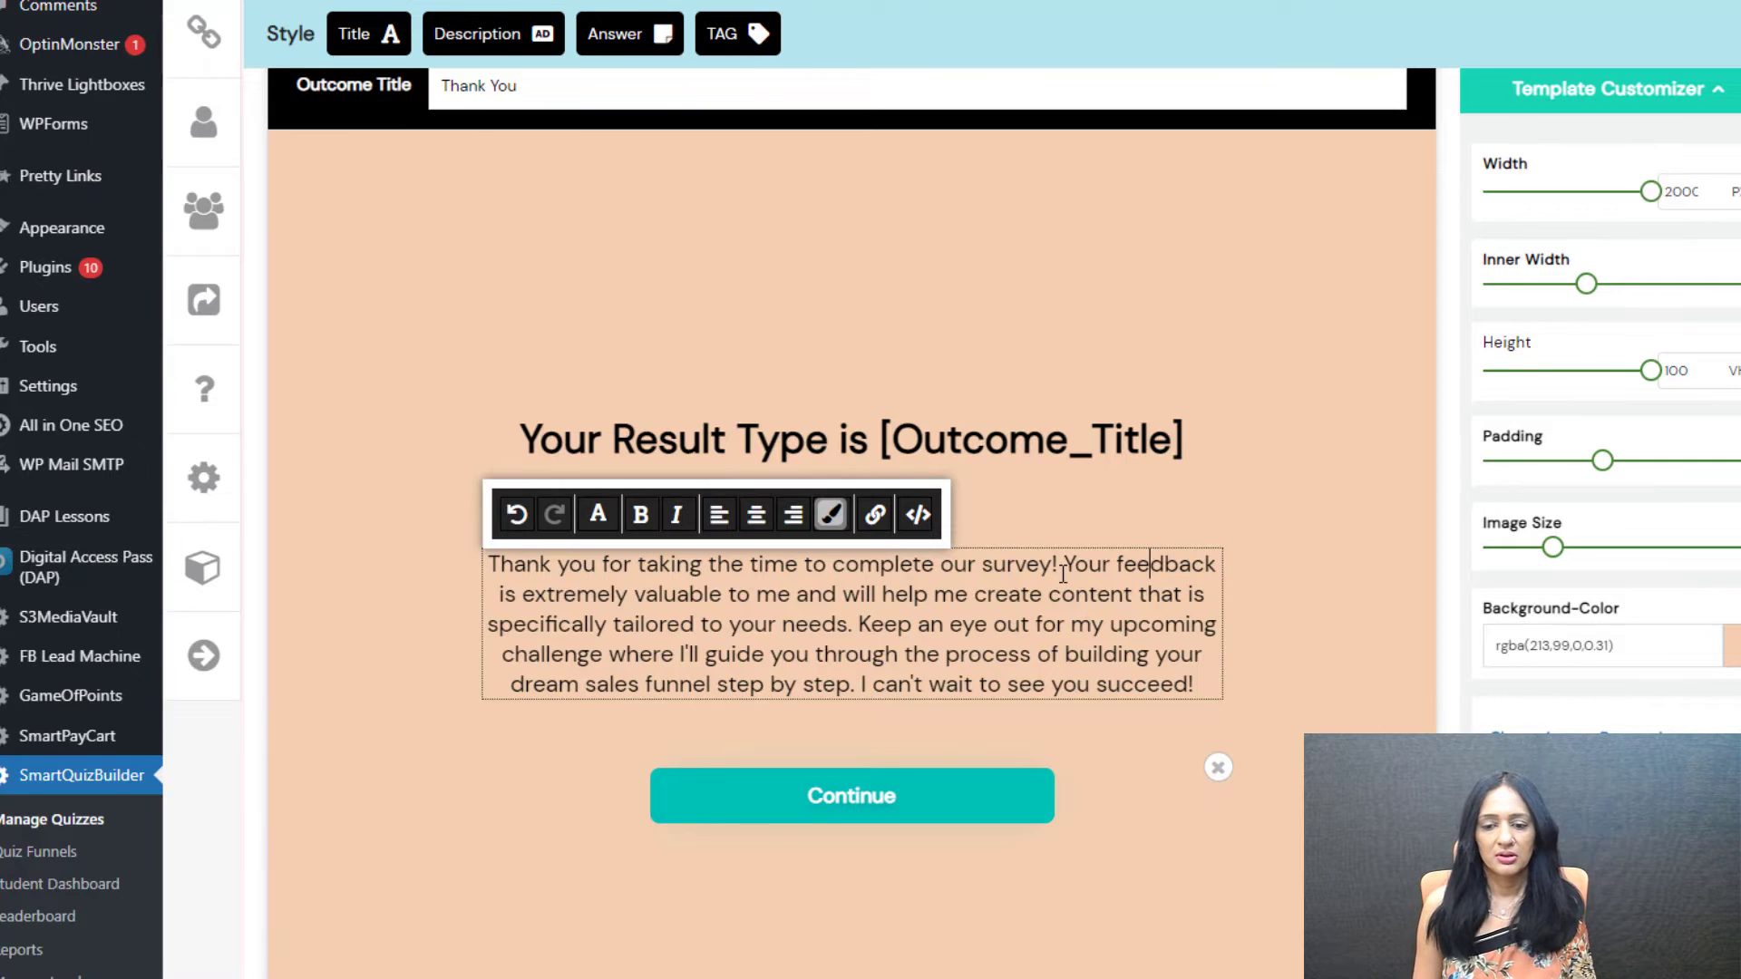
key(Return)
key(Return)
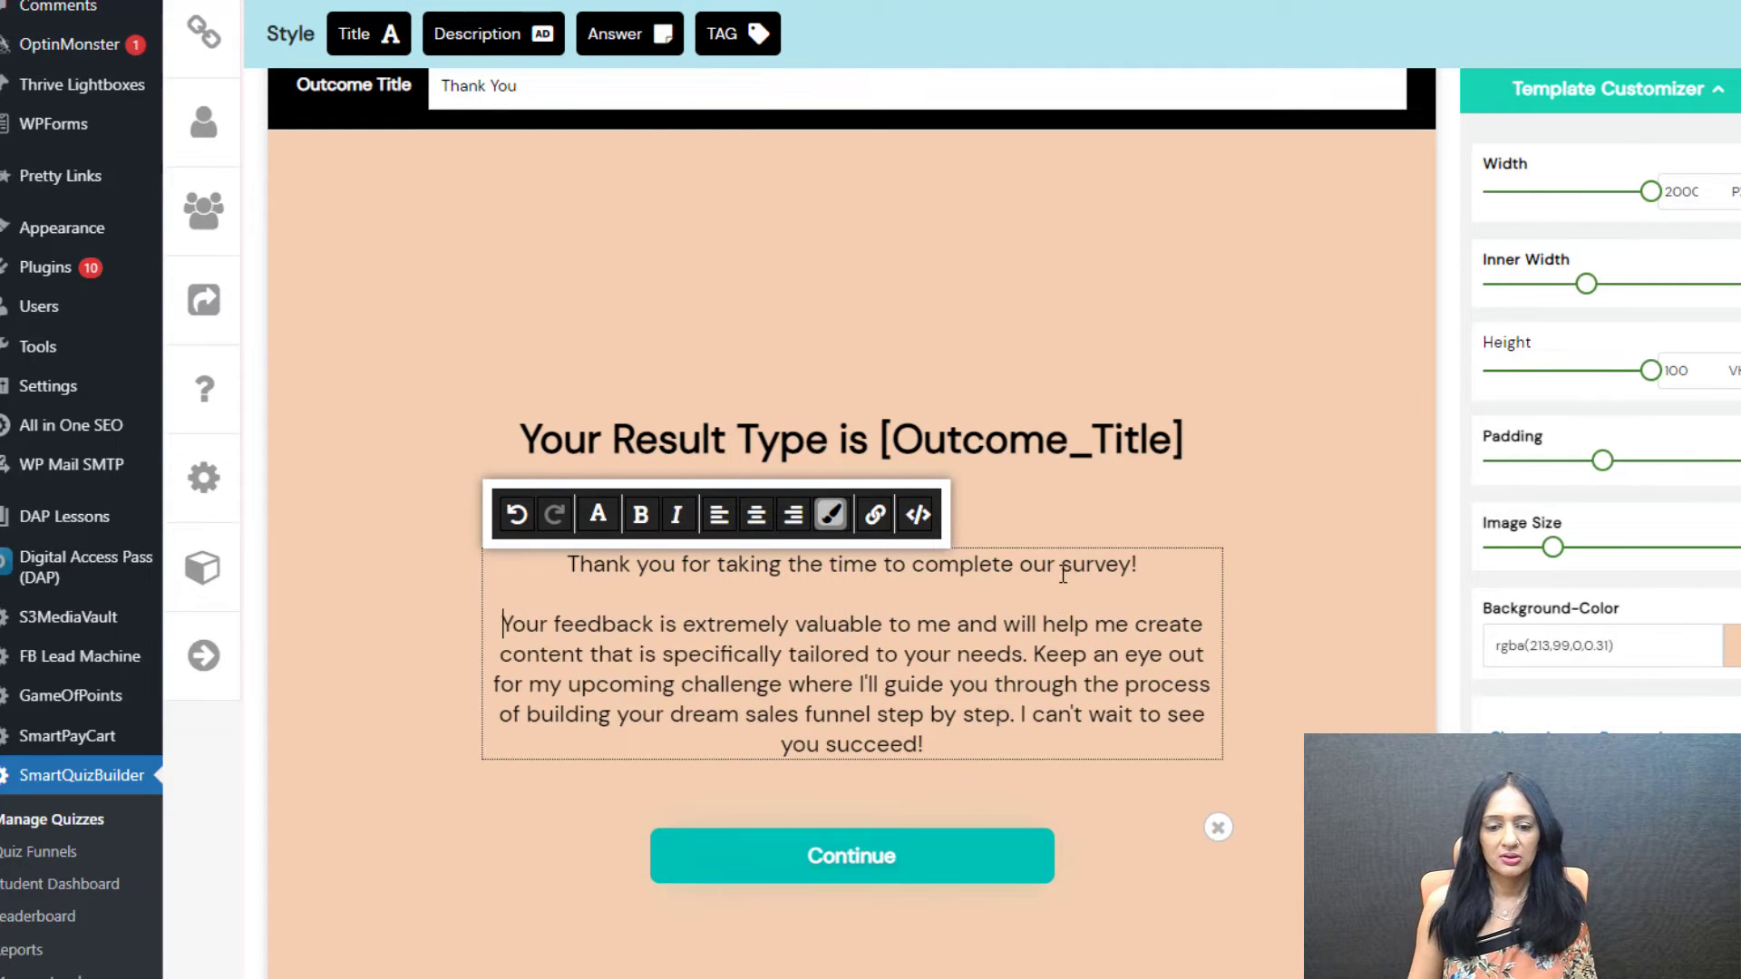
- Adjust the outcome template's inner width and relabel the outcome button "Signup for my Weekly Newsletter >>>"
drag(1586, 284, 1564, 319)
key(ctrl+a)
text(S)
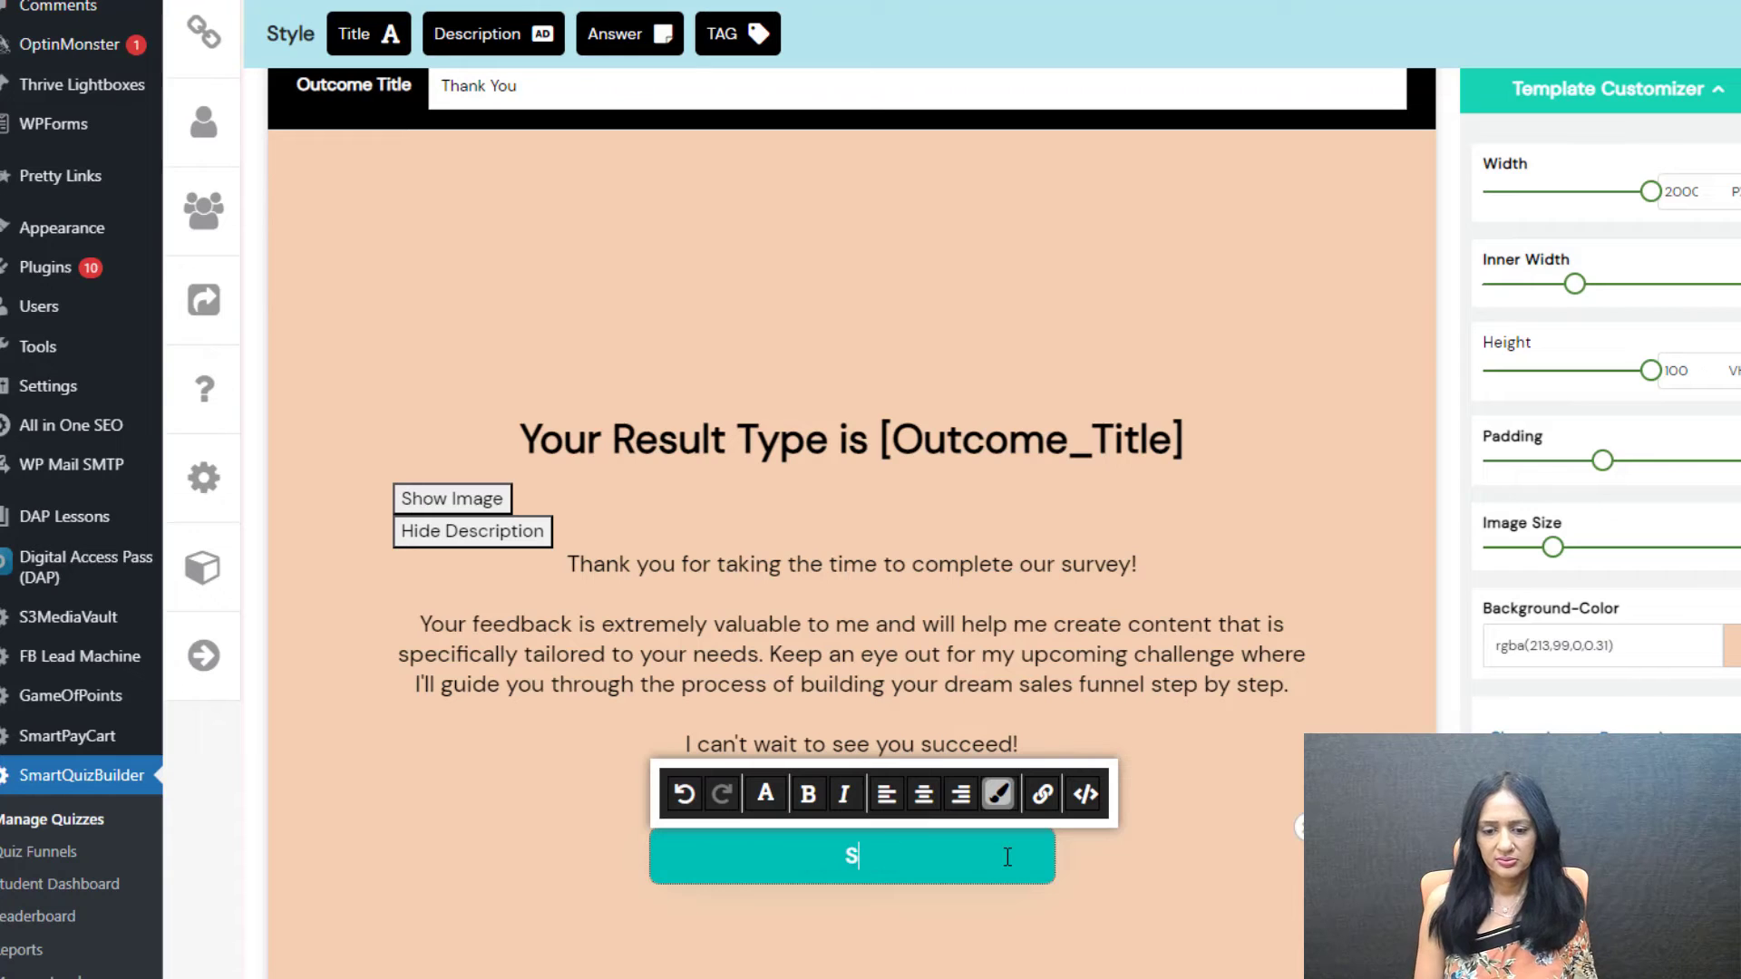
text(ignup for m)
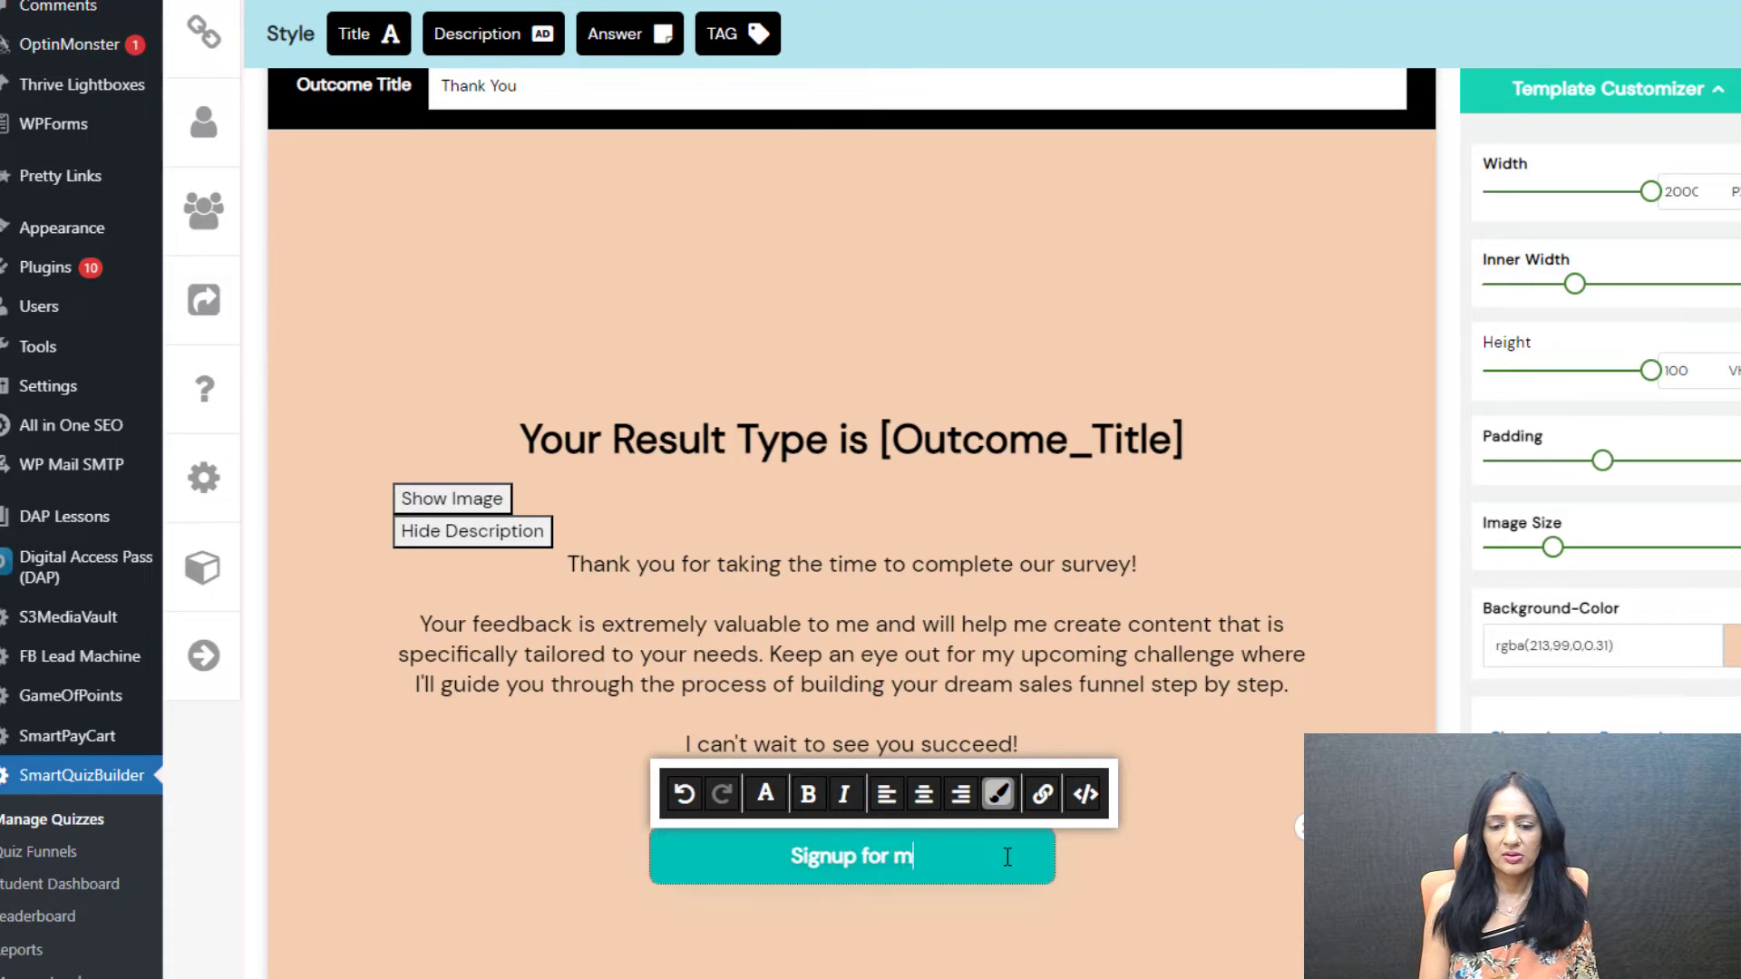
text(y Weekly)
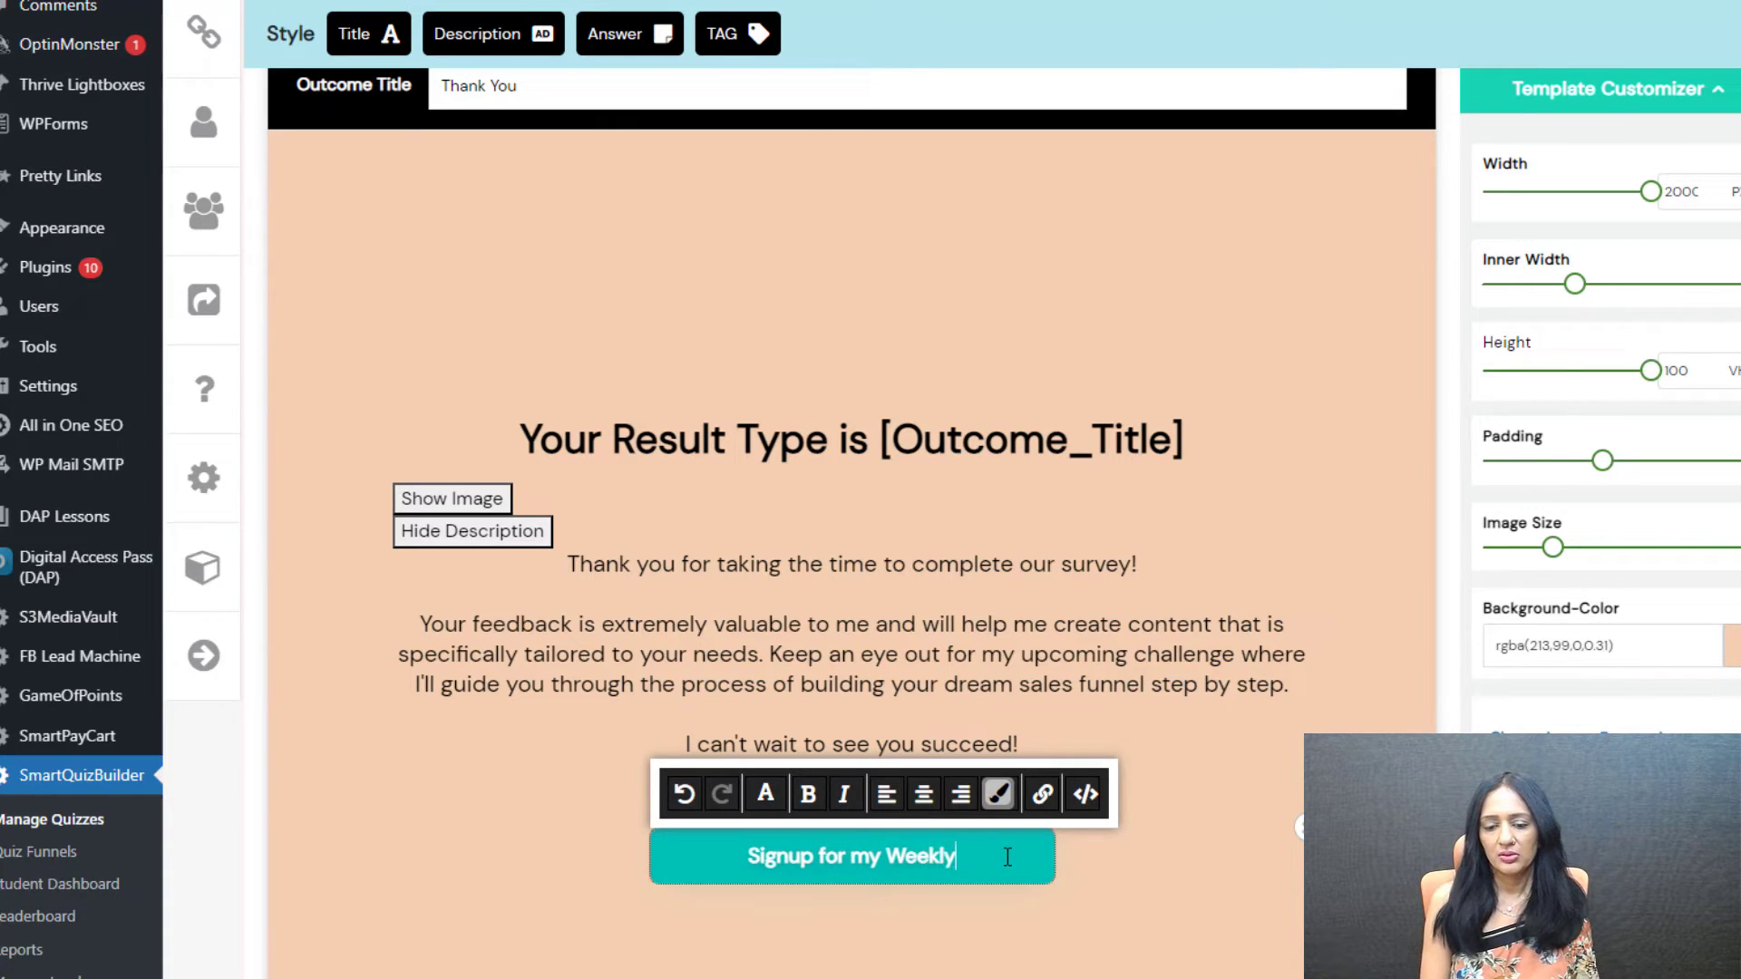
text( Newsletter >>>)
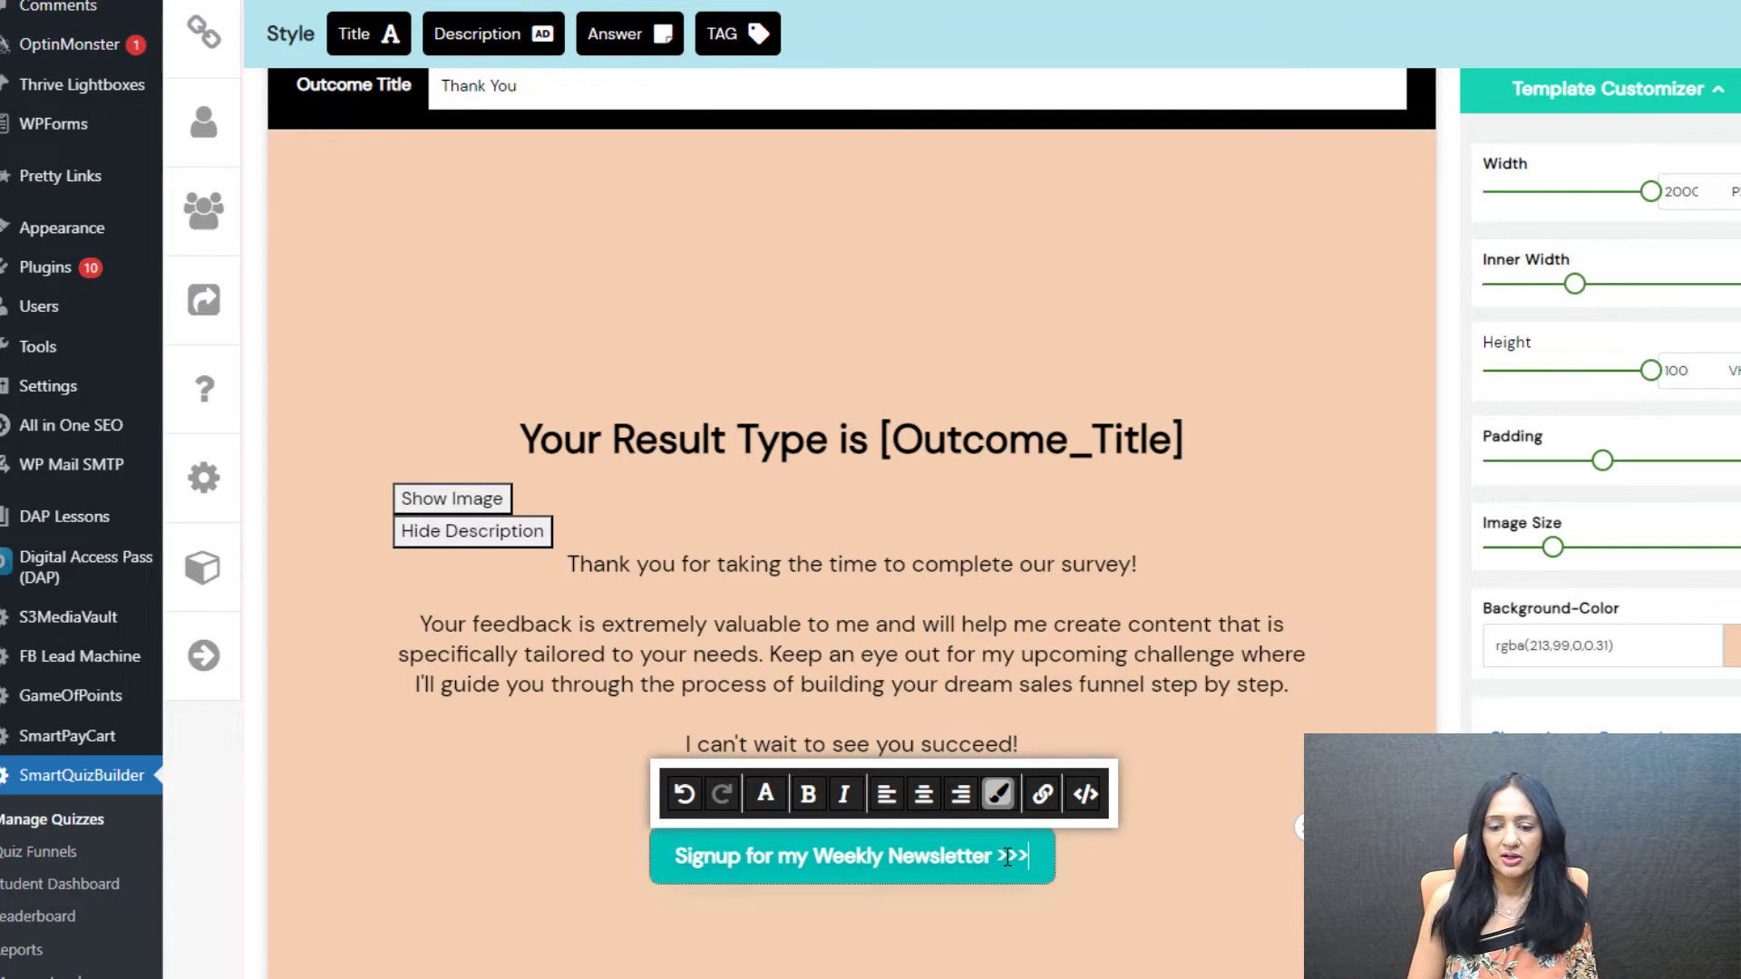
click(1214, 937)
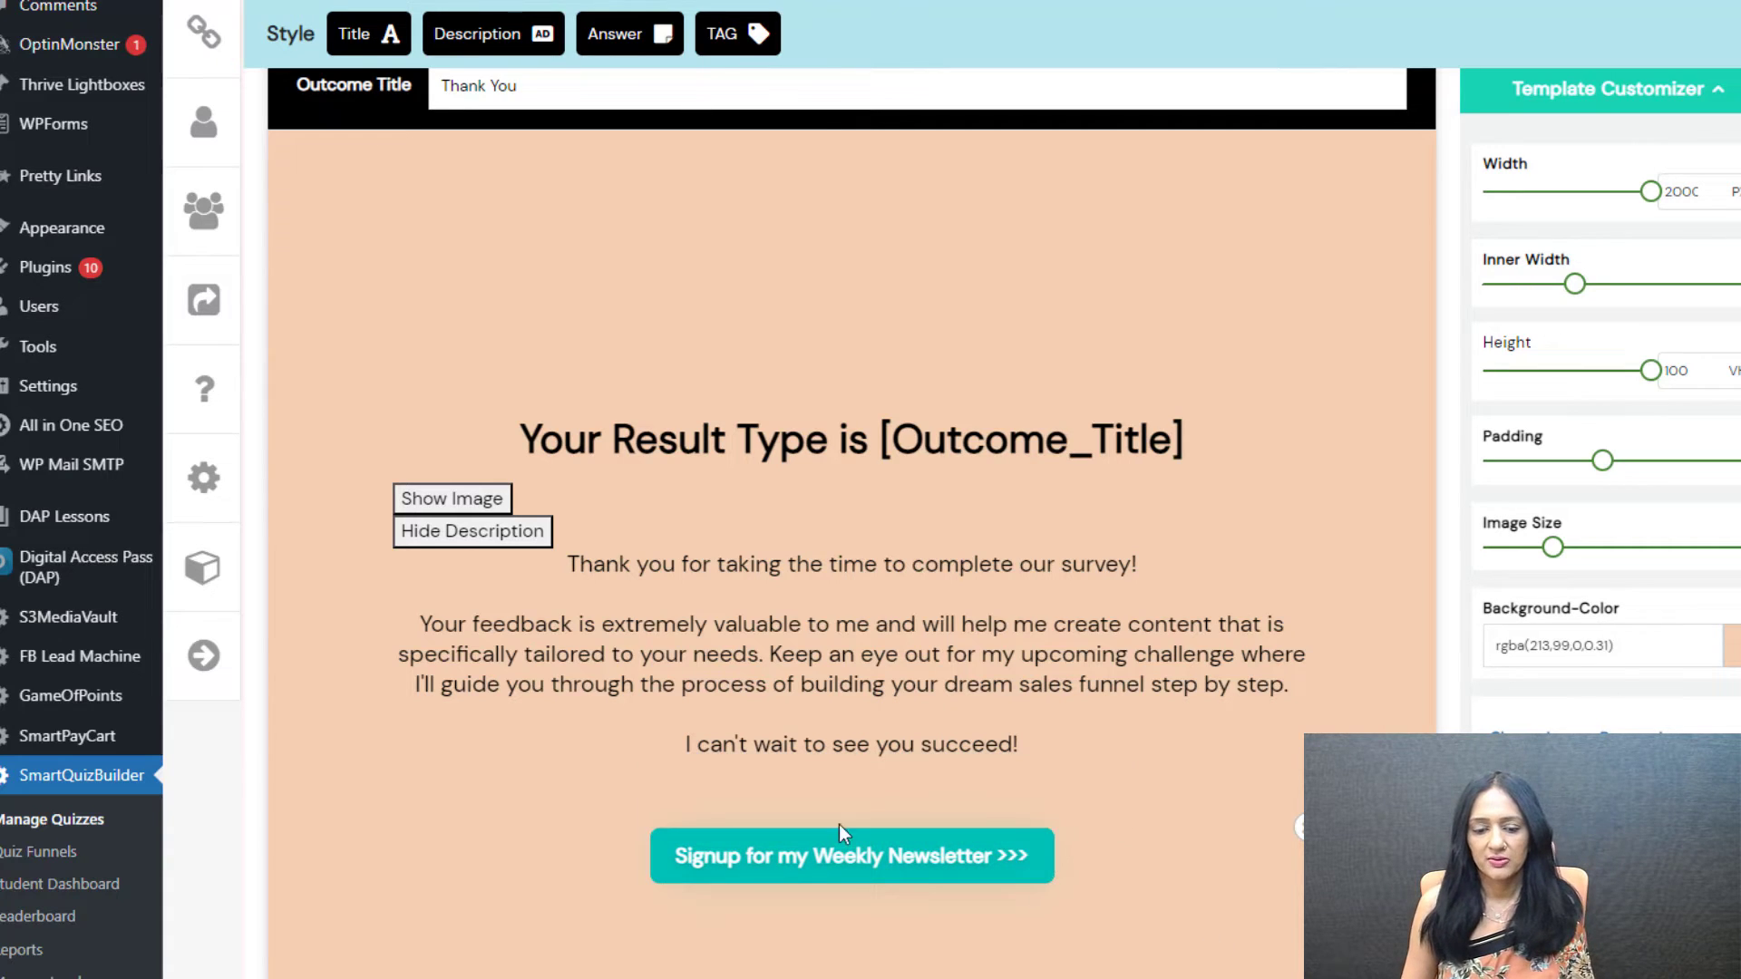
- Replace the outcome heading with "Thank You for Completing this Survey! 🙏" and remove the opening thank-you sentence from the description
click(852, 424)
key(ctrl+a)
text(Than)
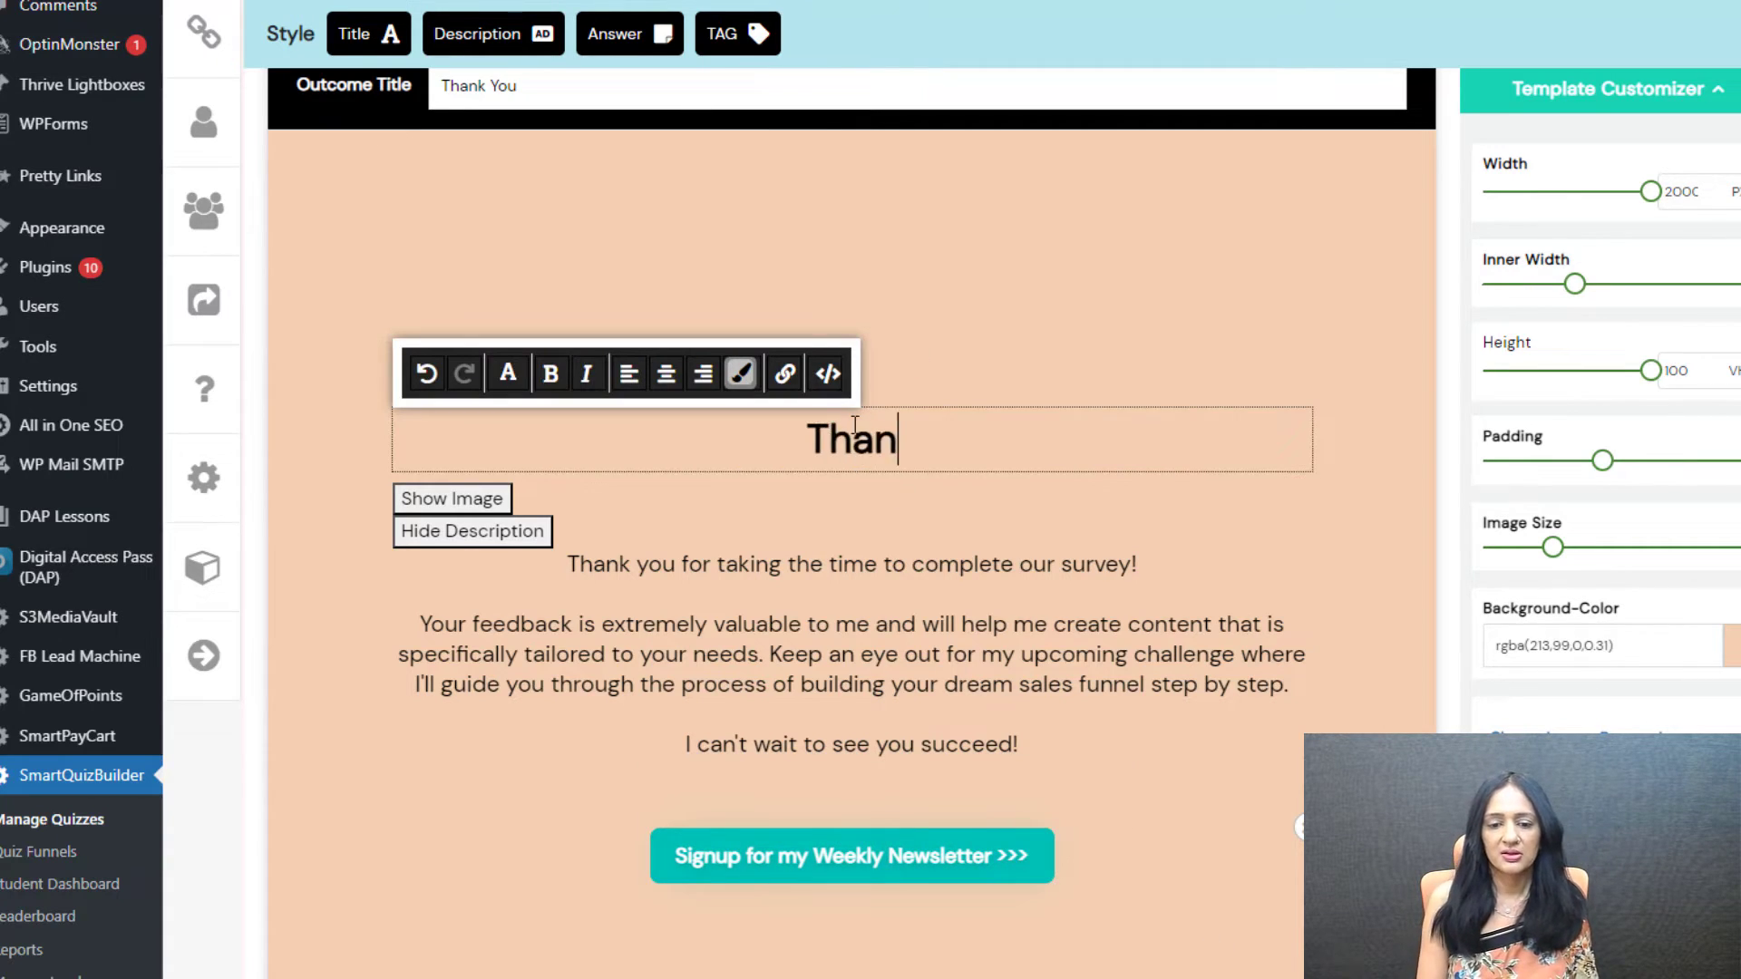
text(k Youy S)
key(BackSpace)
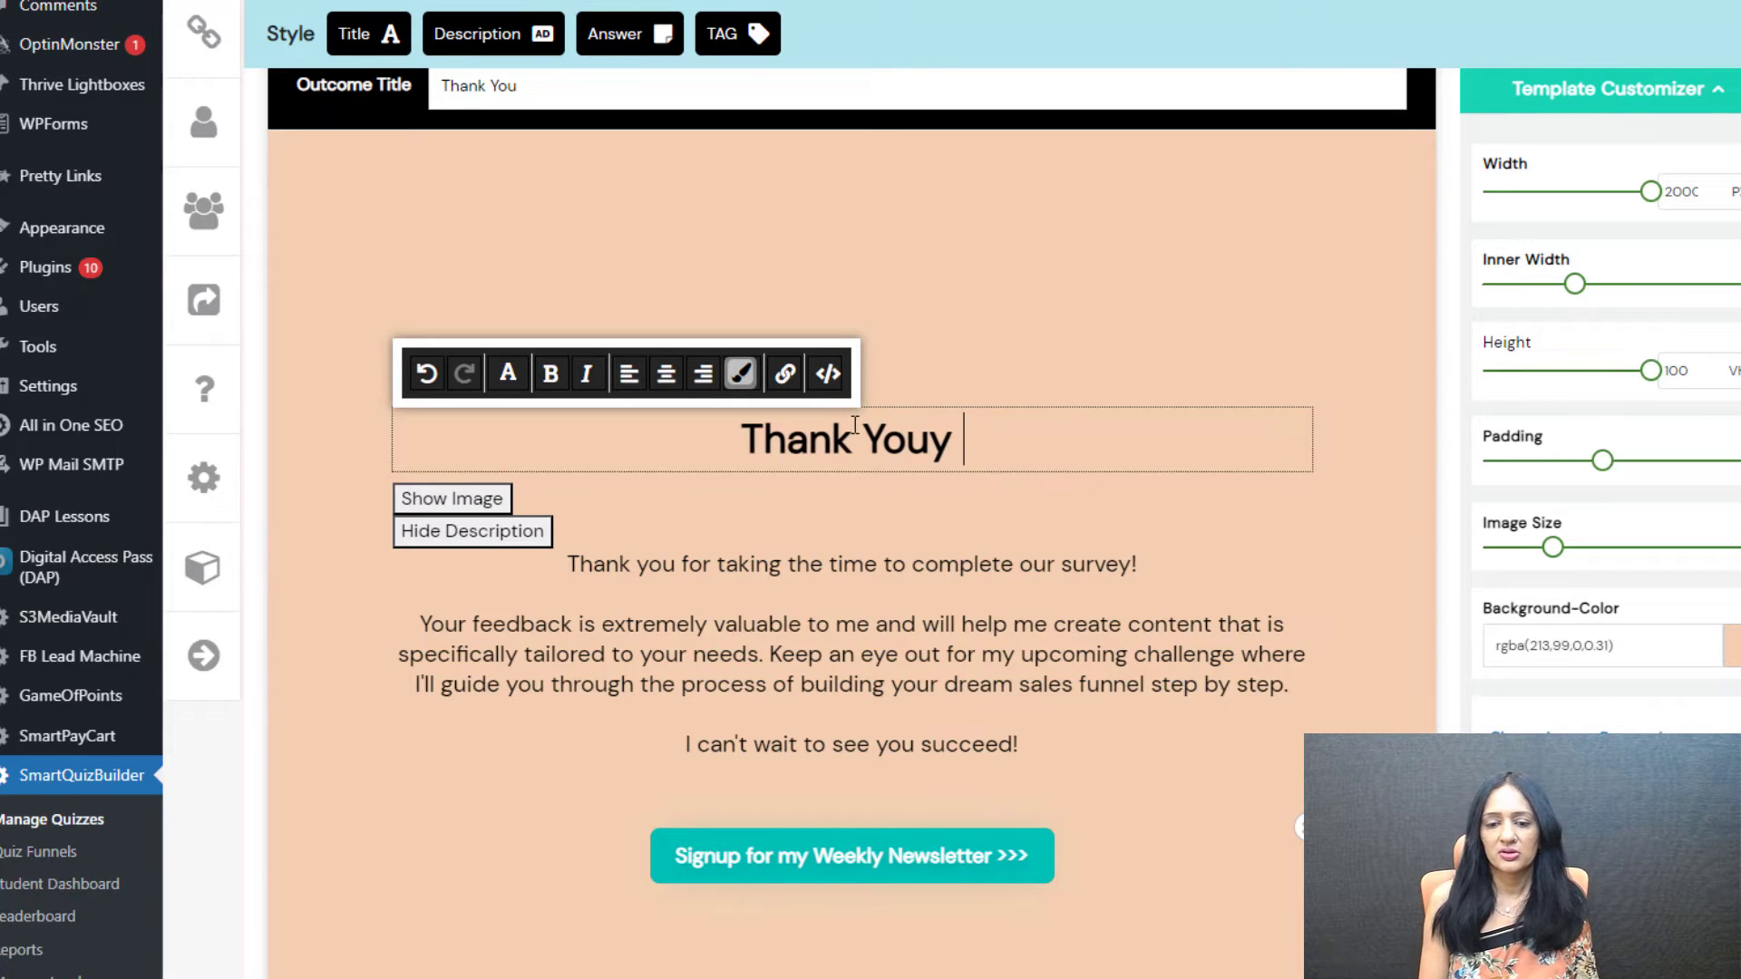
key(BackSpace)
key(BackSpace)
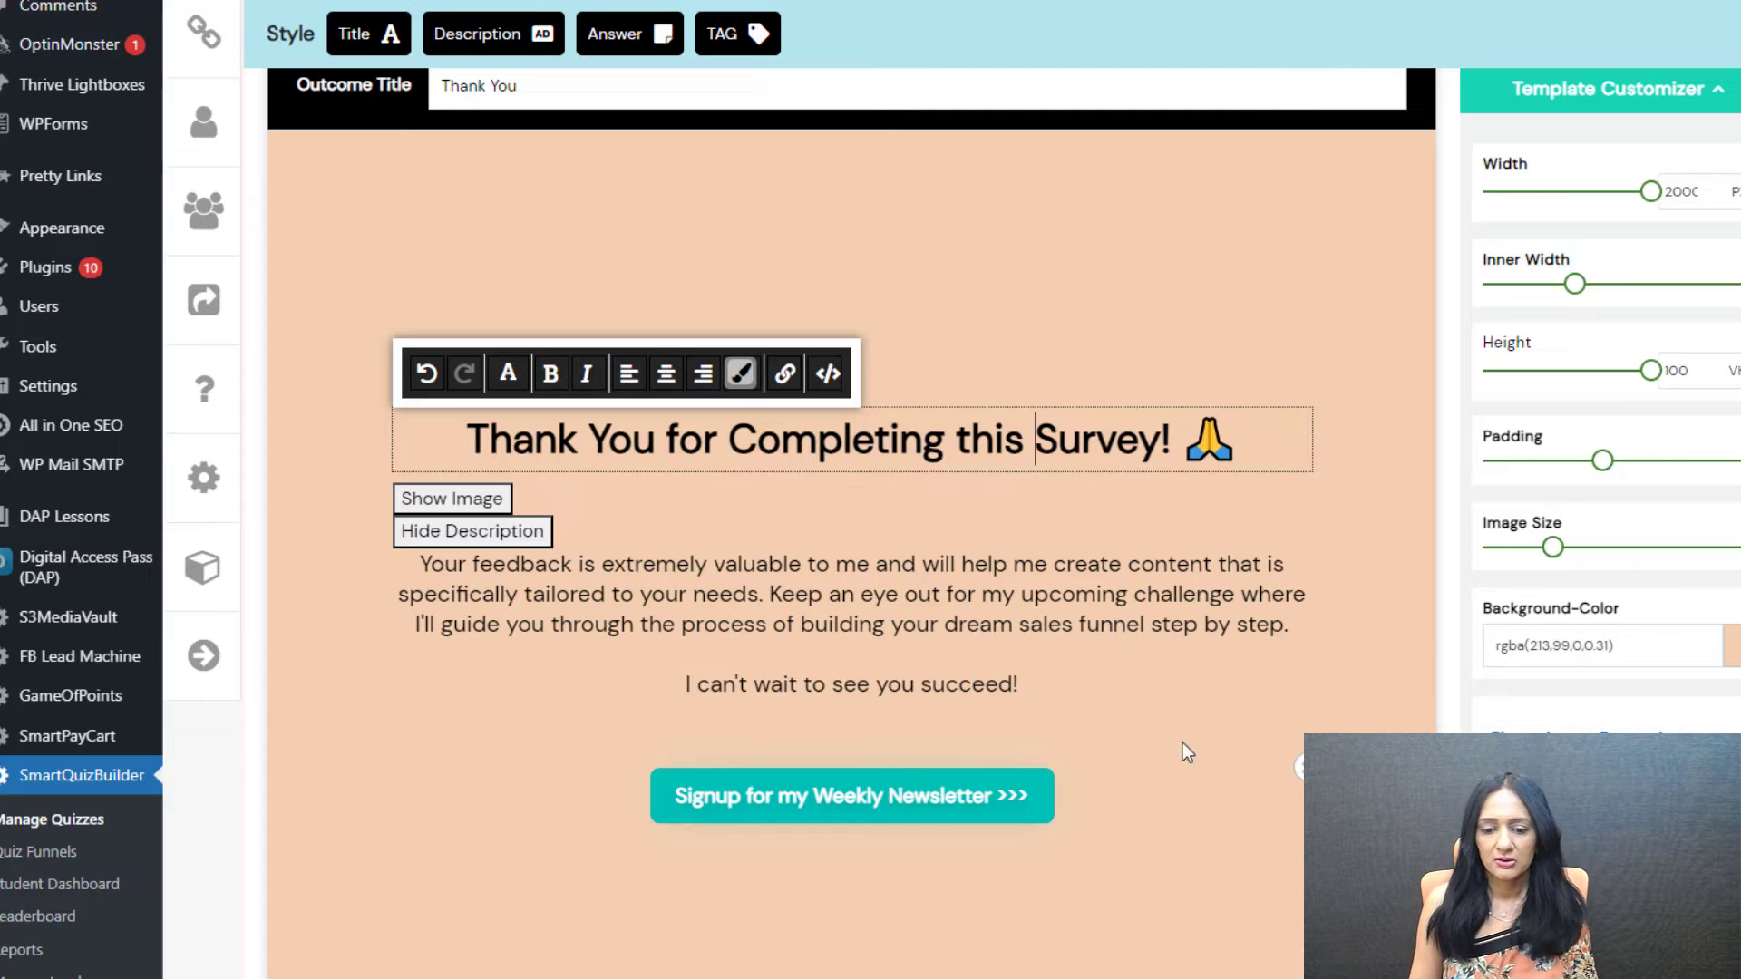
scroll(1187, 753, down, 3)
click(1089, 742)
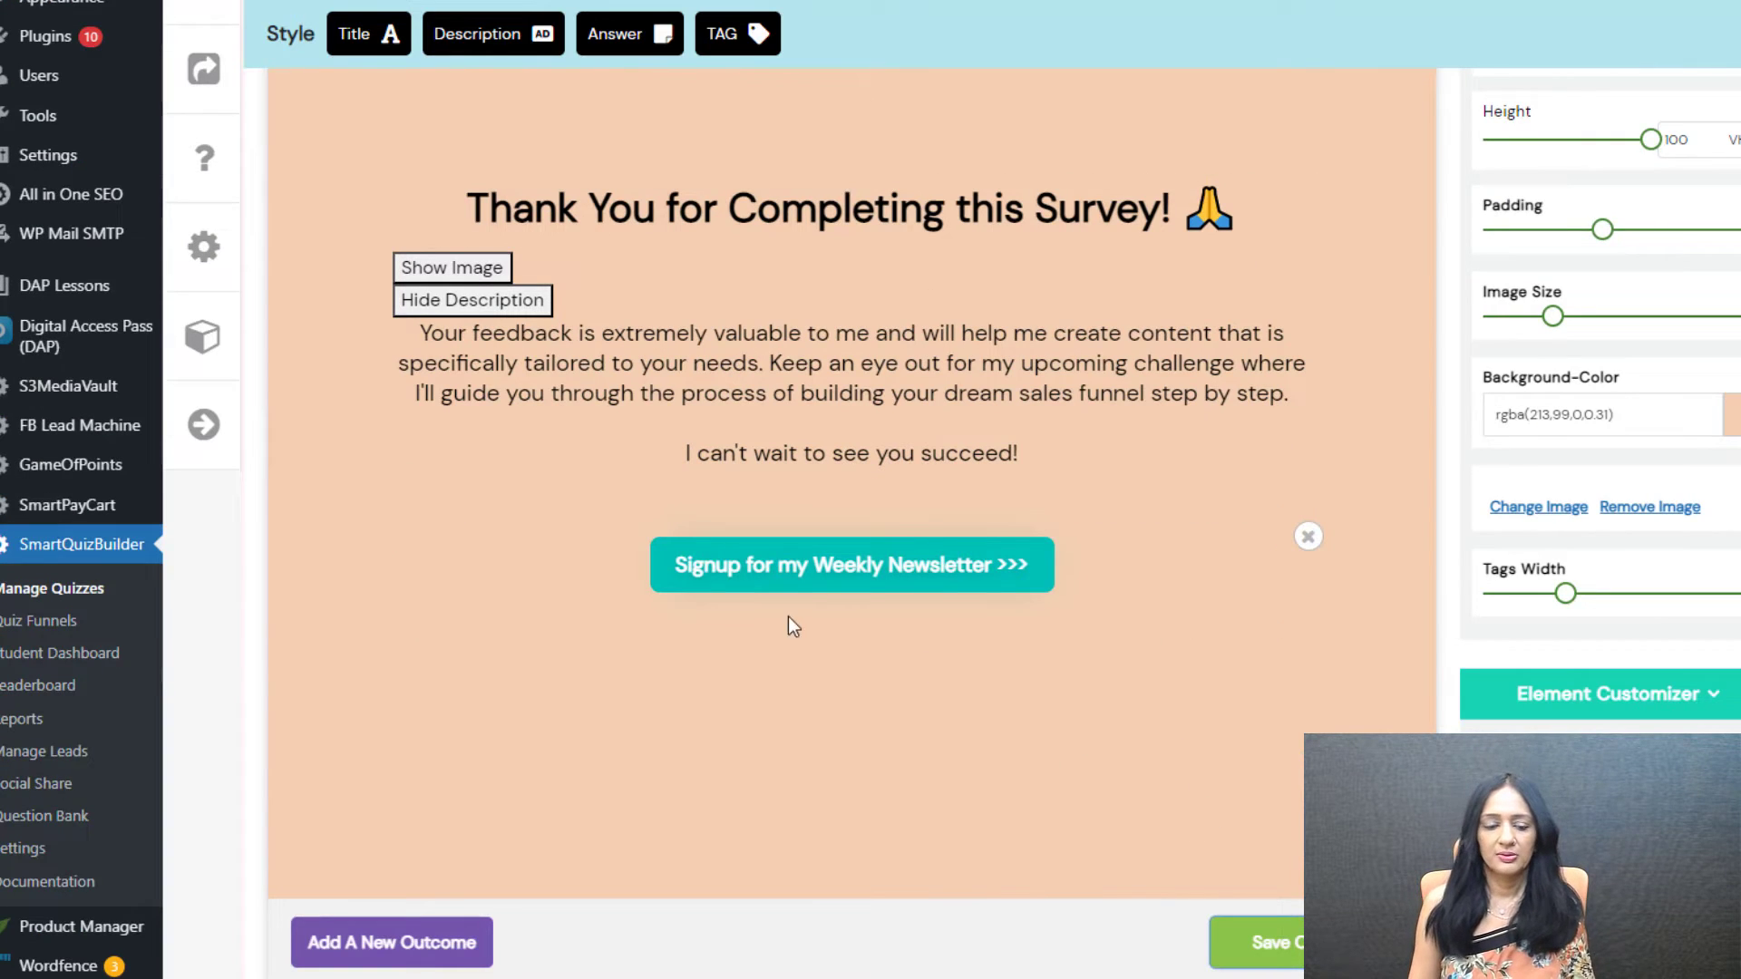
- Increase the font size in the description text style slightly to enlarge the outcome message, and close the style settings
scroll(793, 625, up, 7)
click(764, 870)
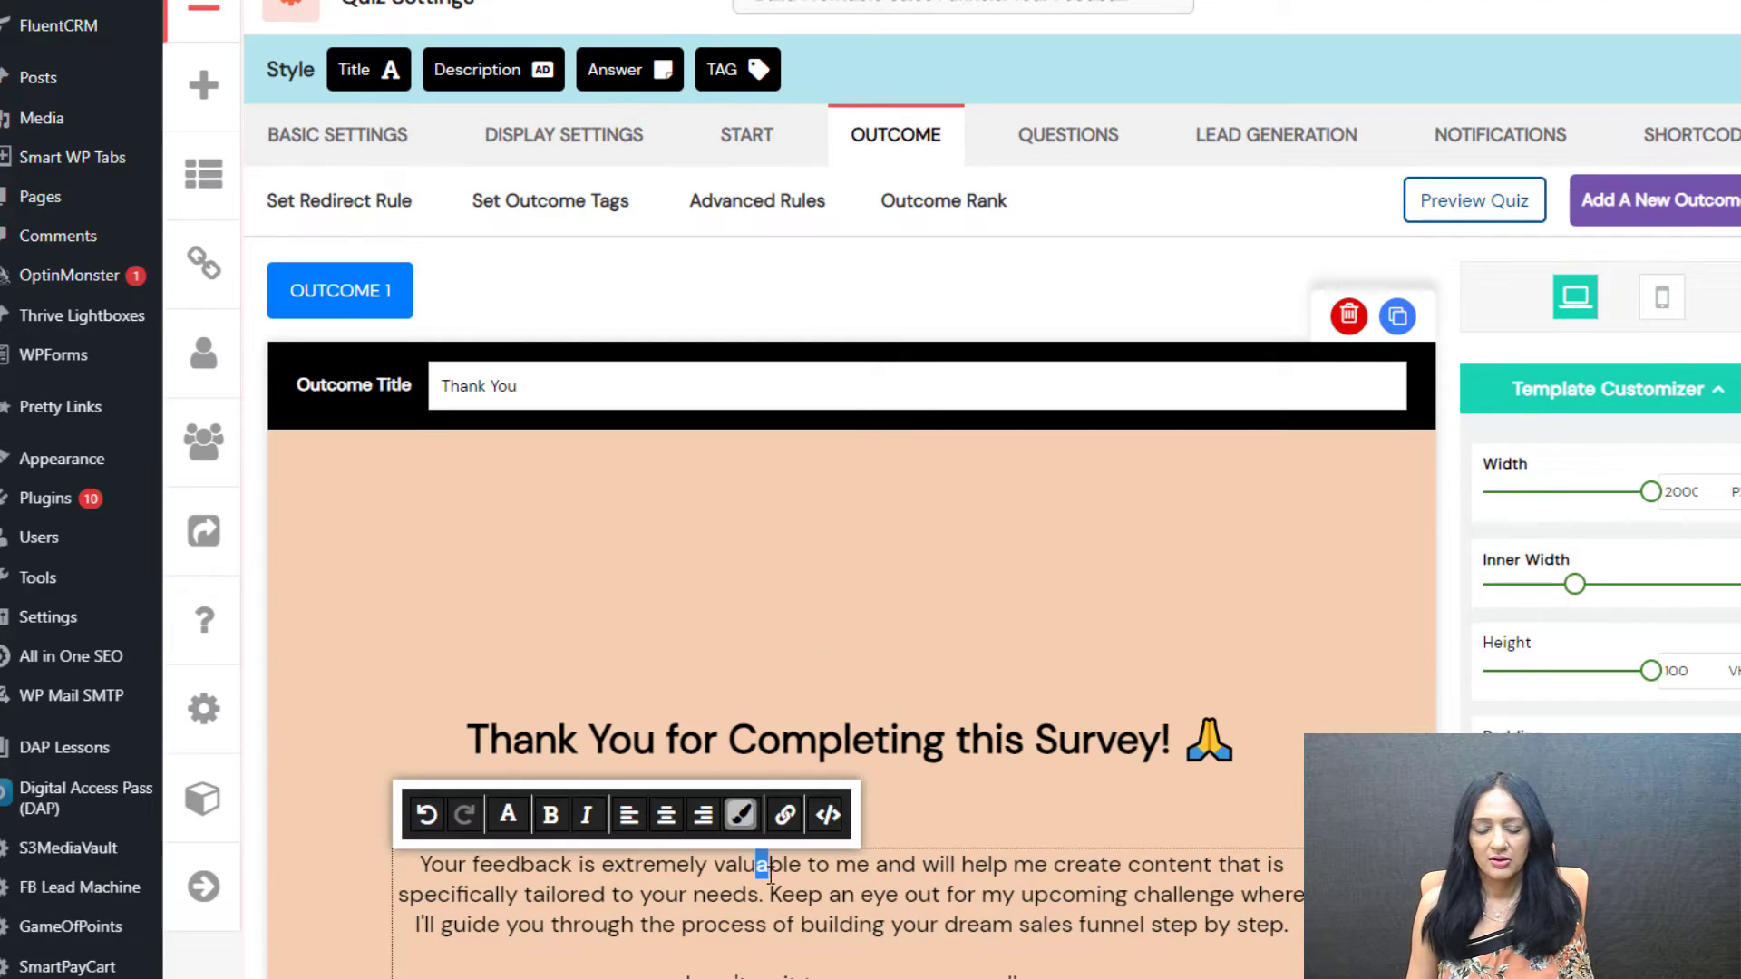
scroll(918, 831, down, 3)
click(1075, 756)
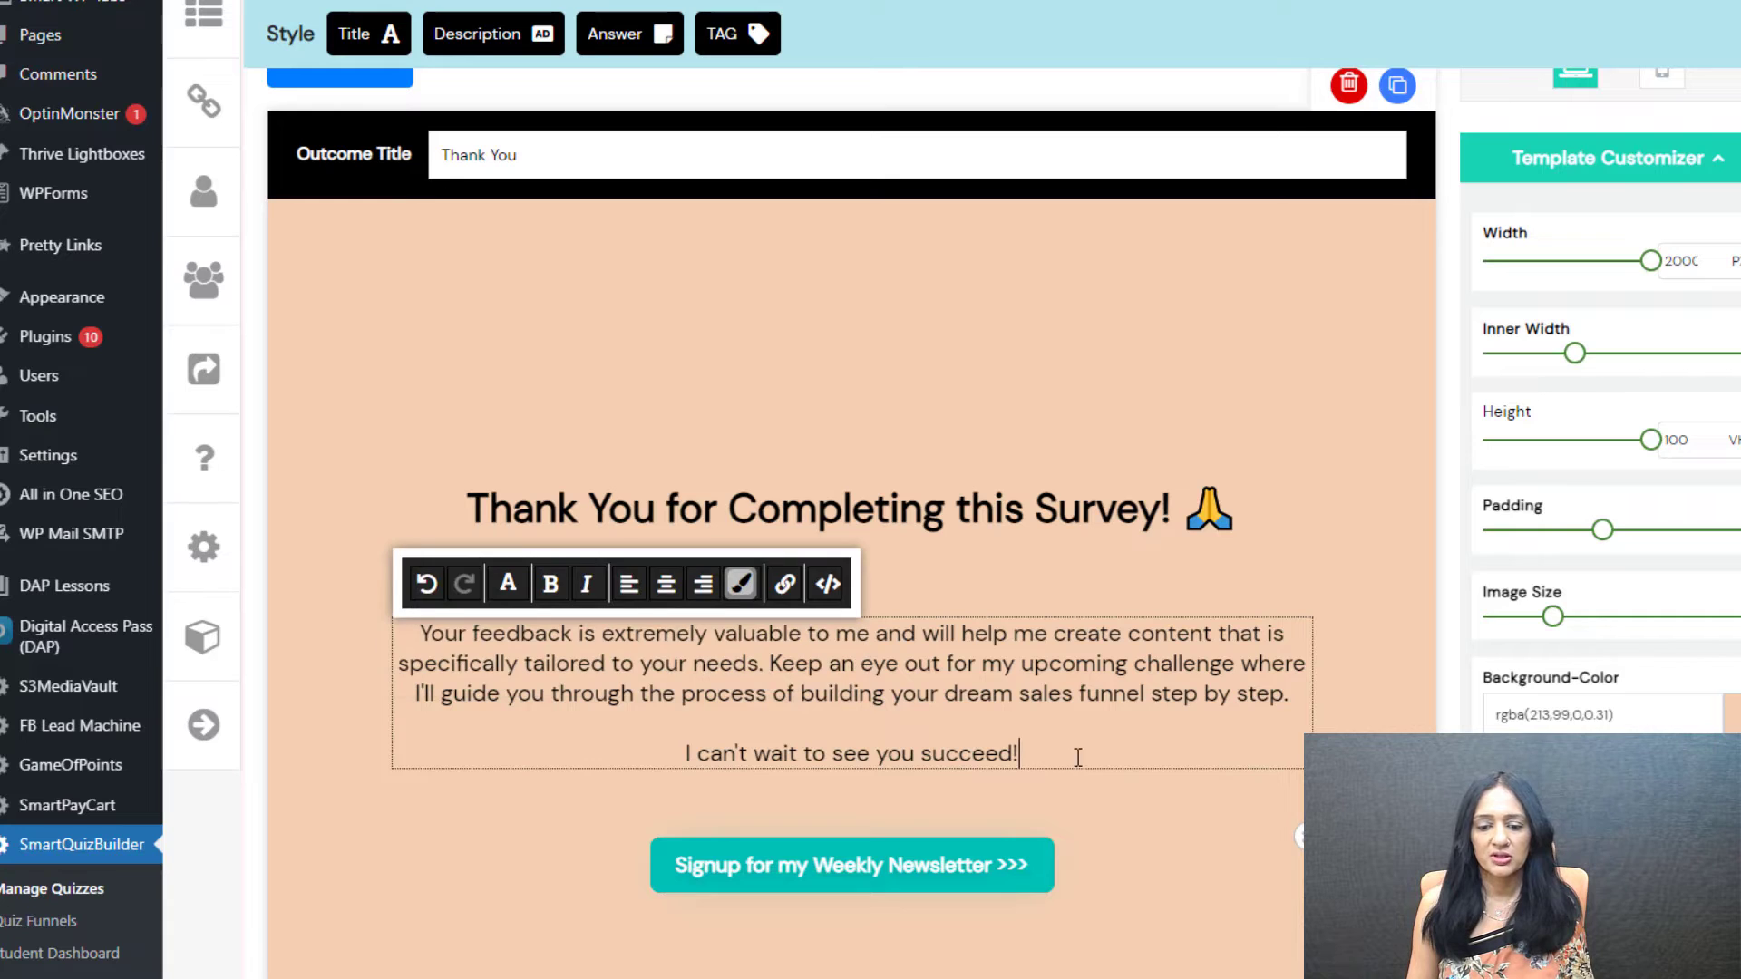
click(470, 32)
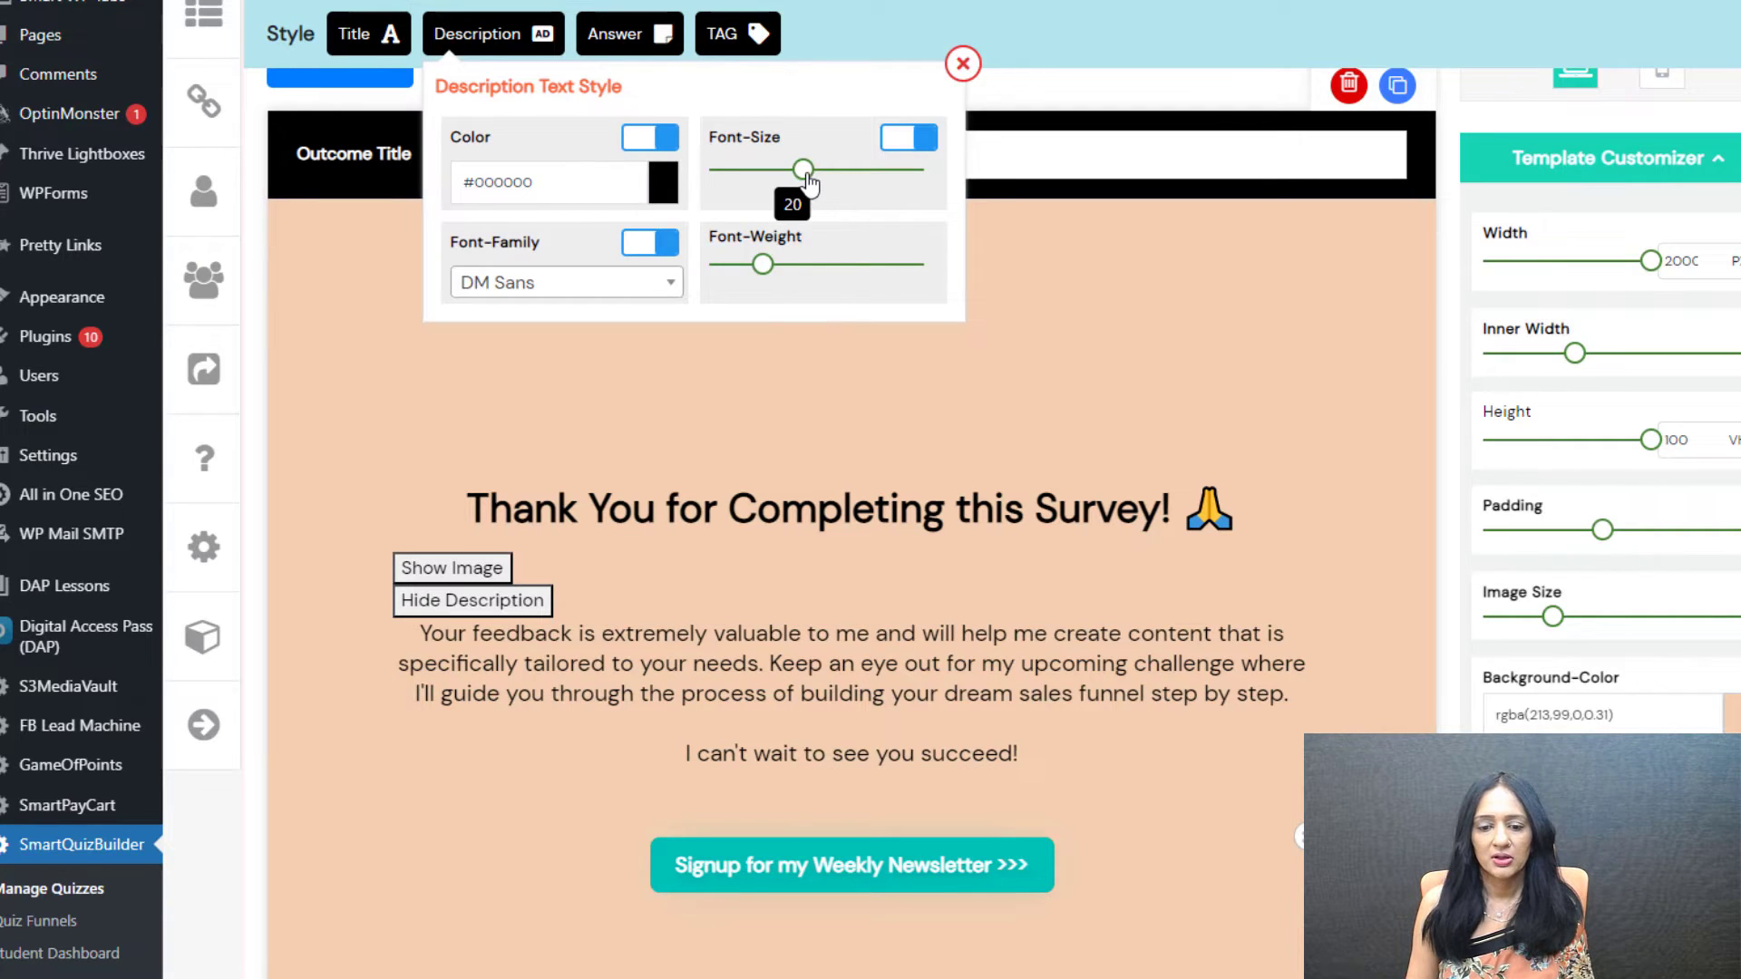
drag(809, 181, 799, 174)
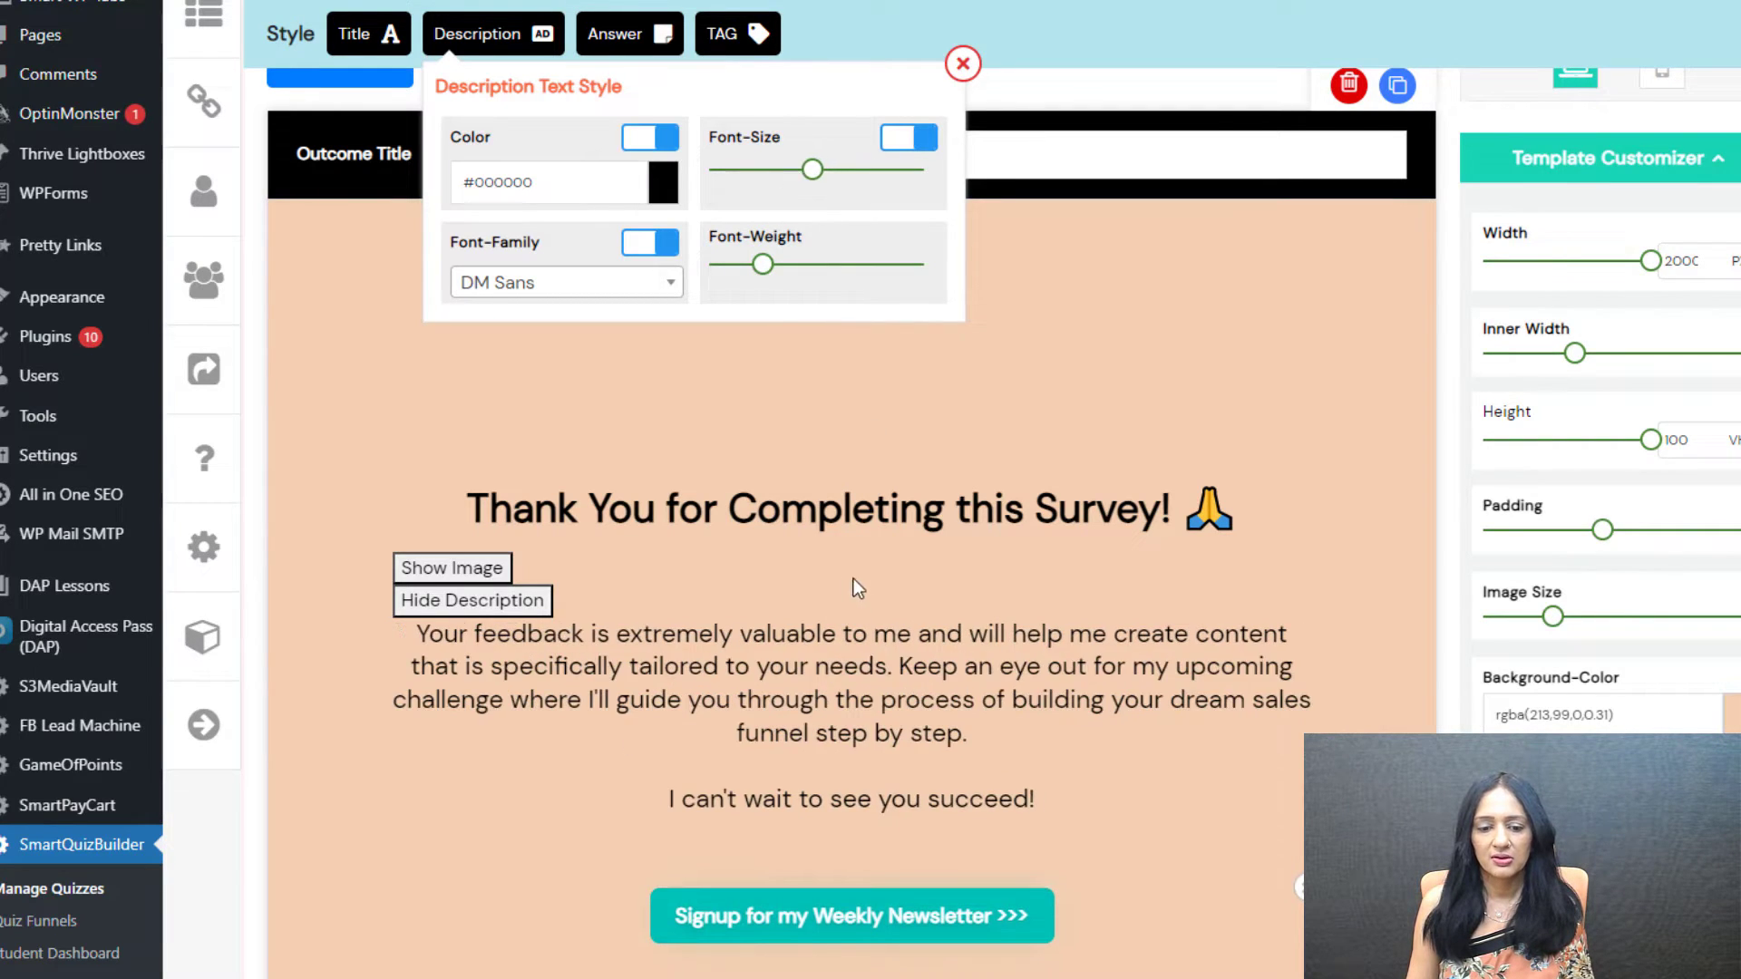
drag(1015, 726, 417, 633)
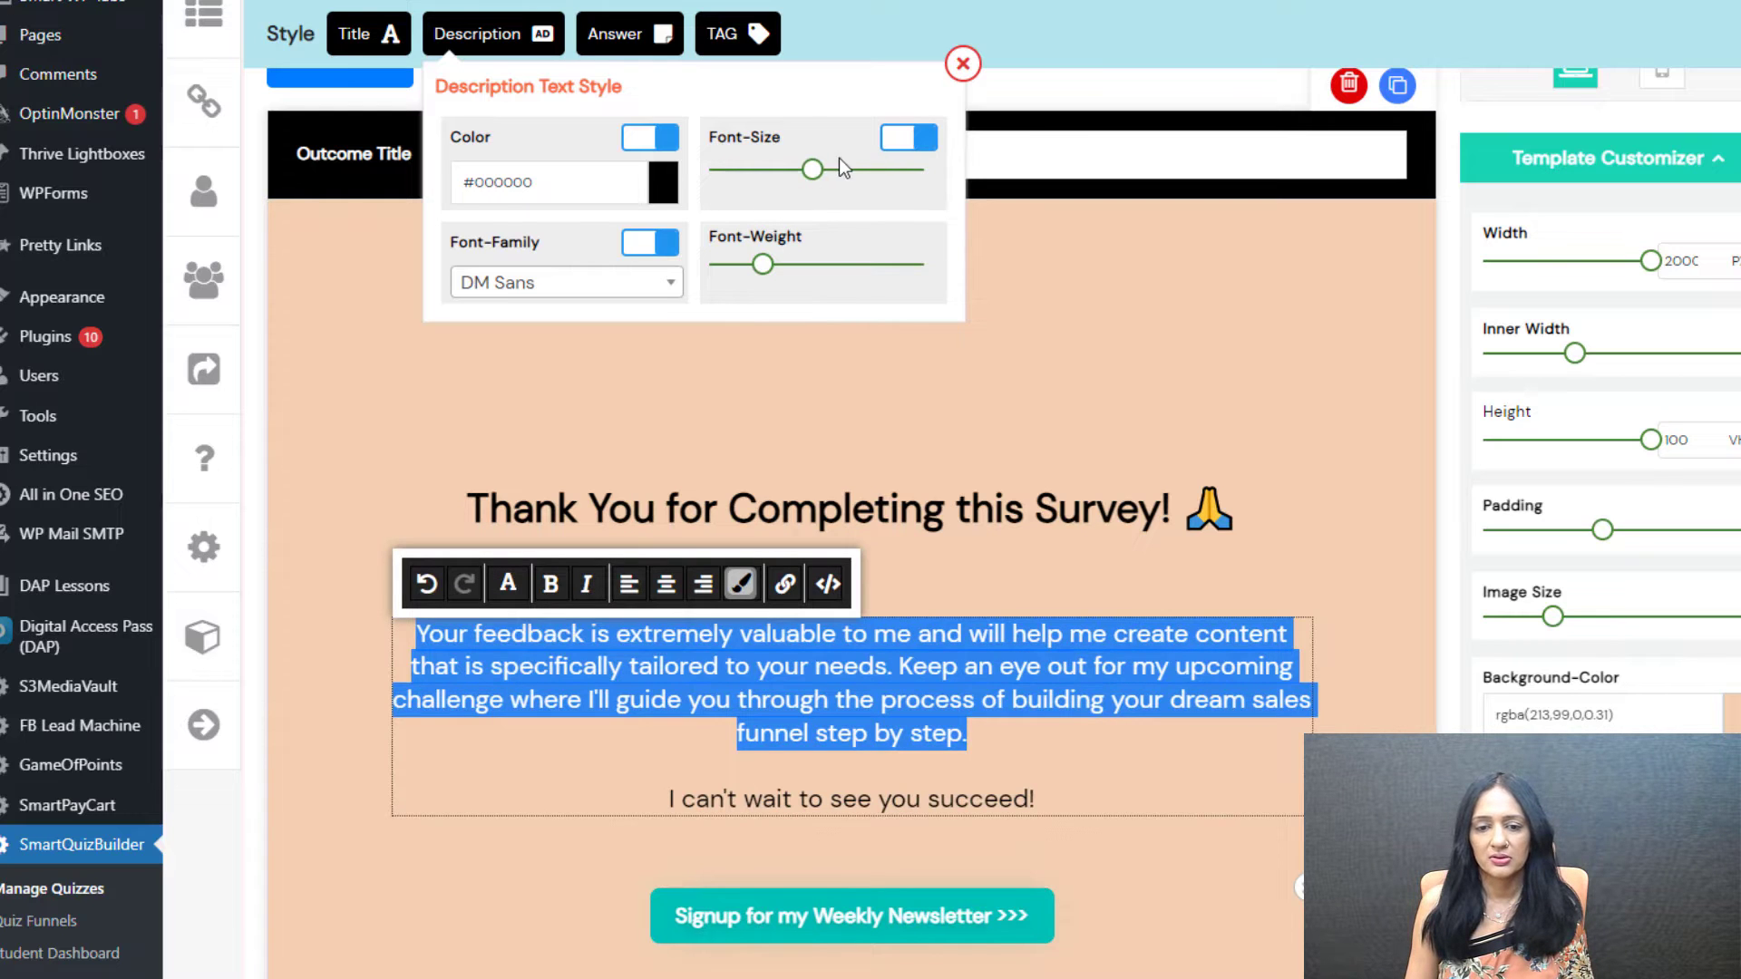
mouse_move(816, 172)
drag(814, 171, 820, 169)
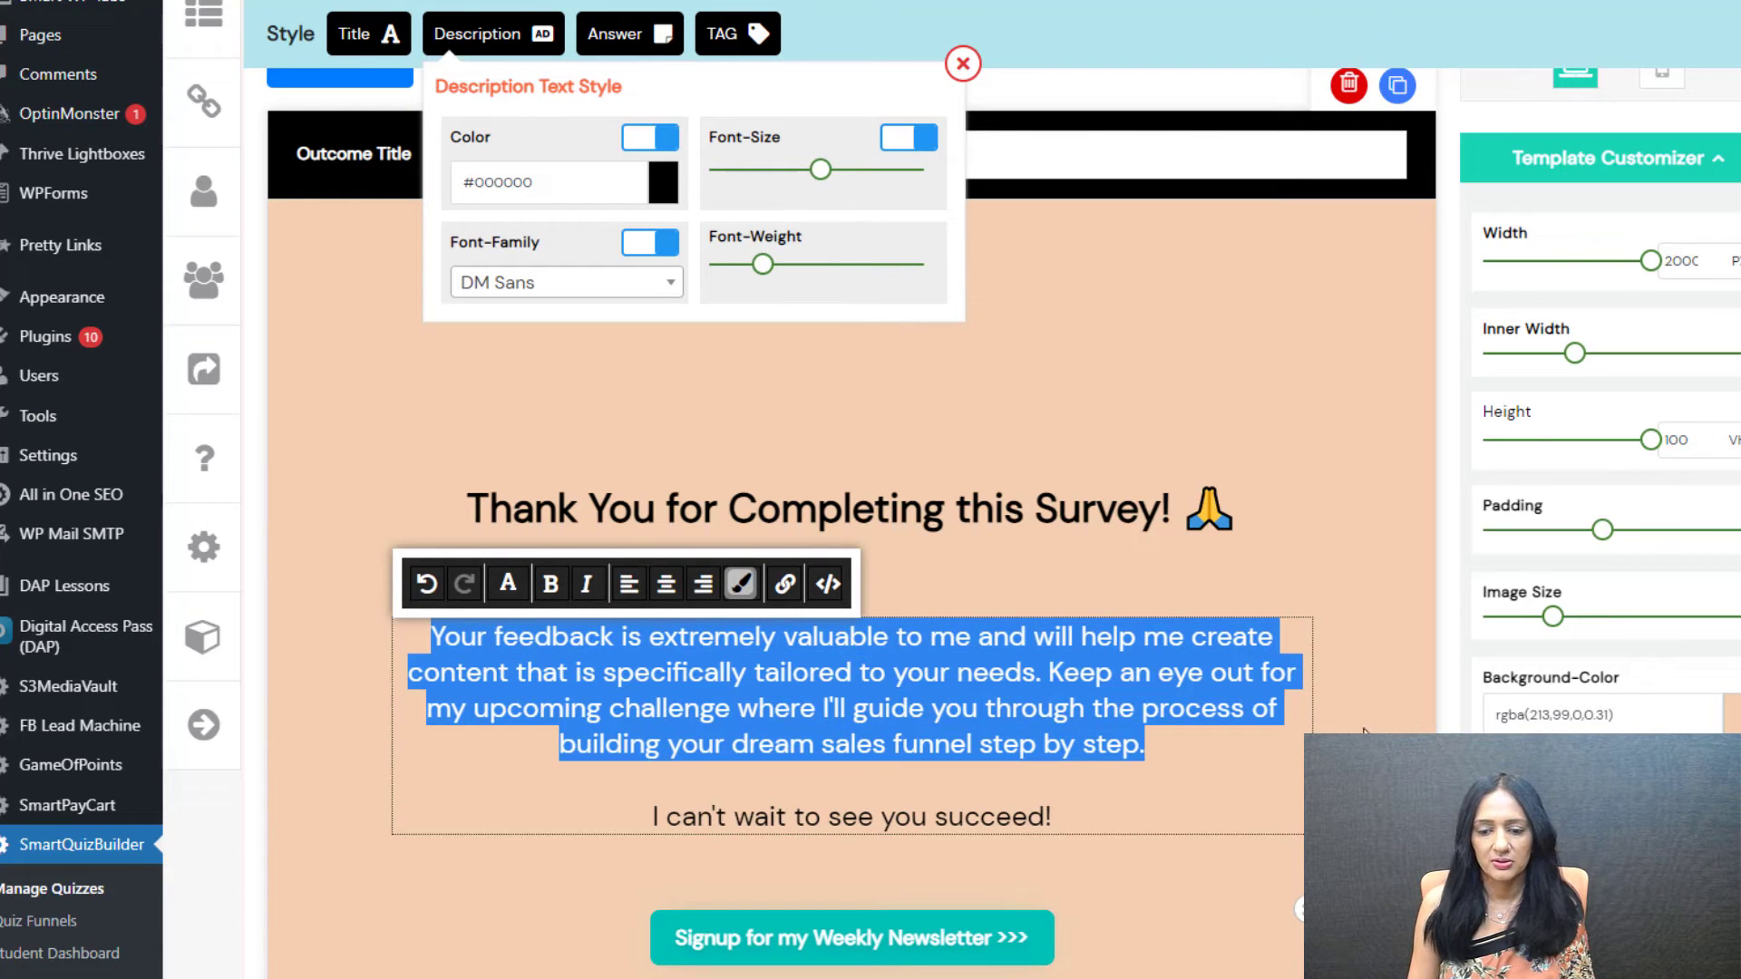
scroll(740, 713, down, 5)
scroll(740, 713, up, 6)
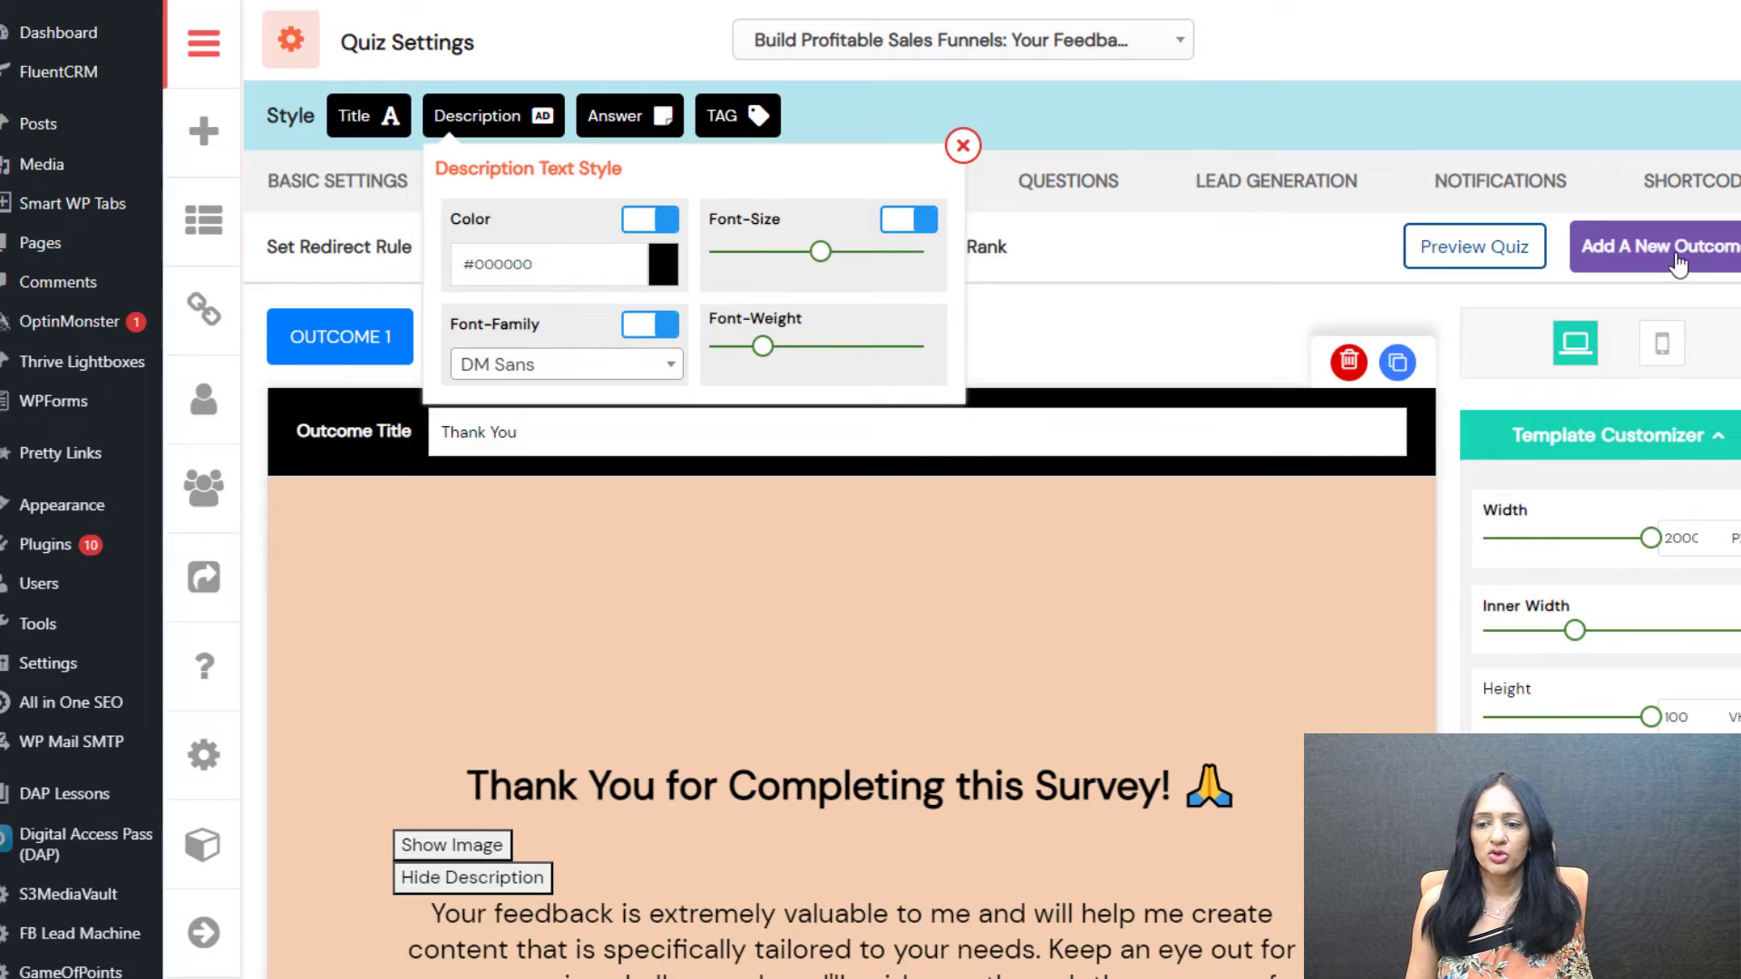
click(962, 147)
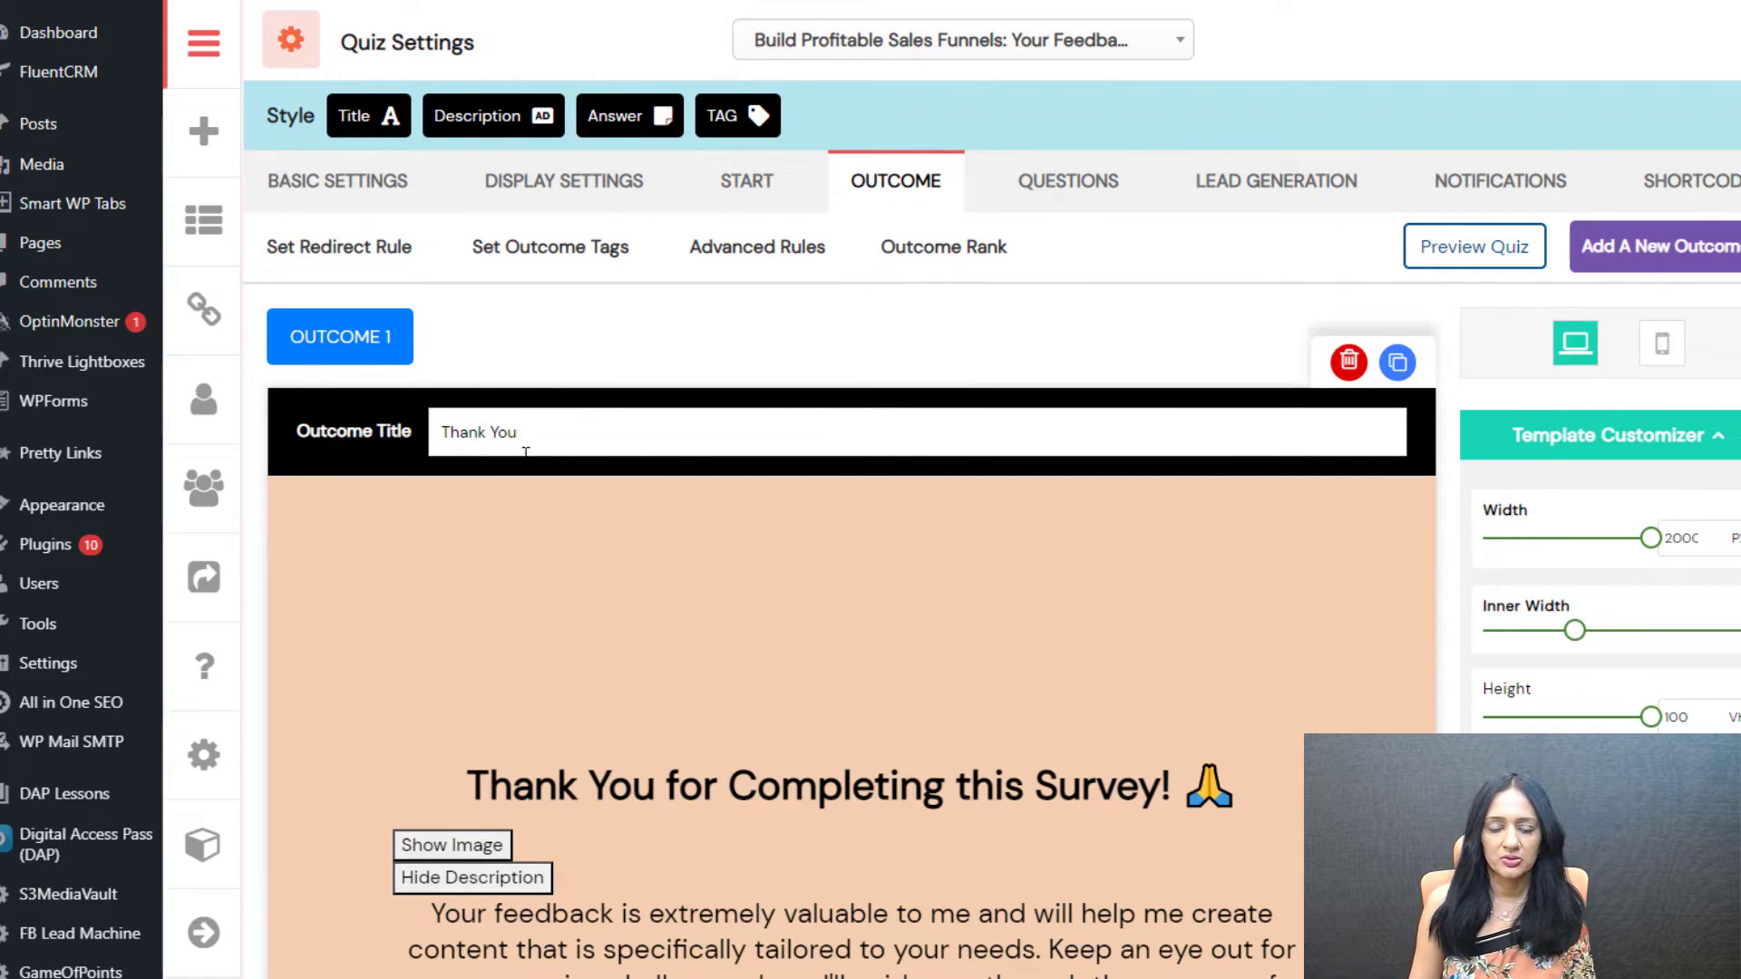
- Review the Thank You outcome's redirect rule, including the option to redirect to a different page
scroll(762, 640, down, 3)
scroll(660, 593, up, 3)
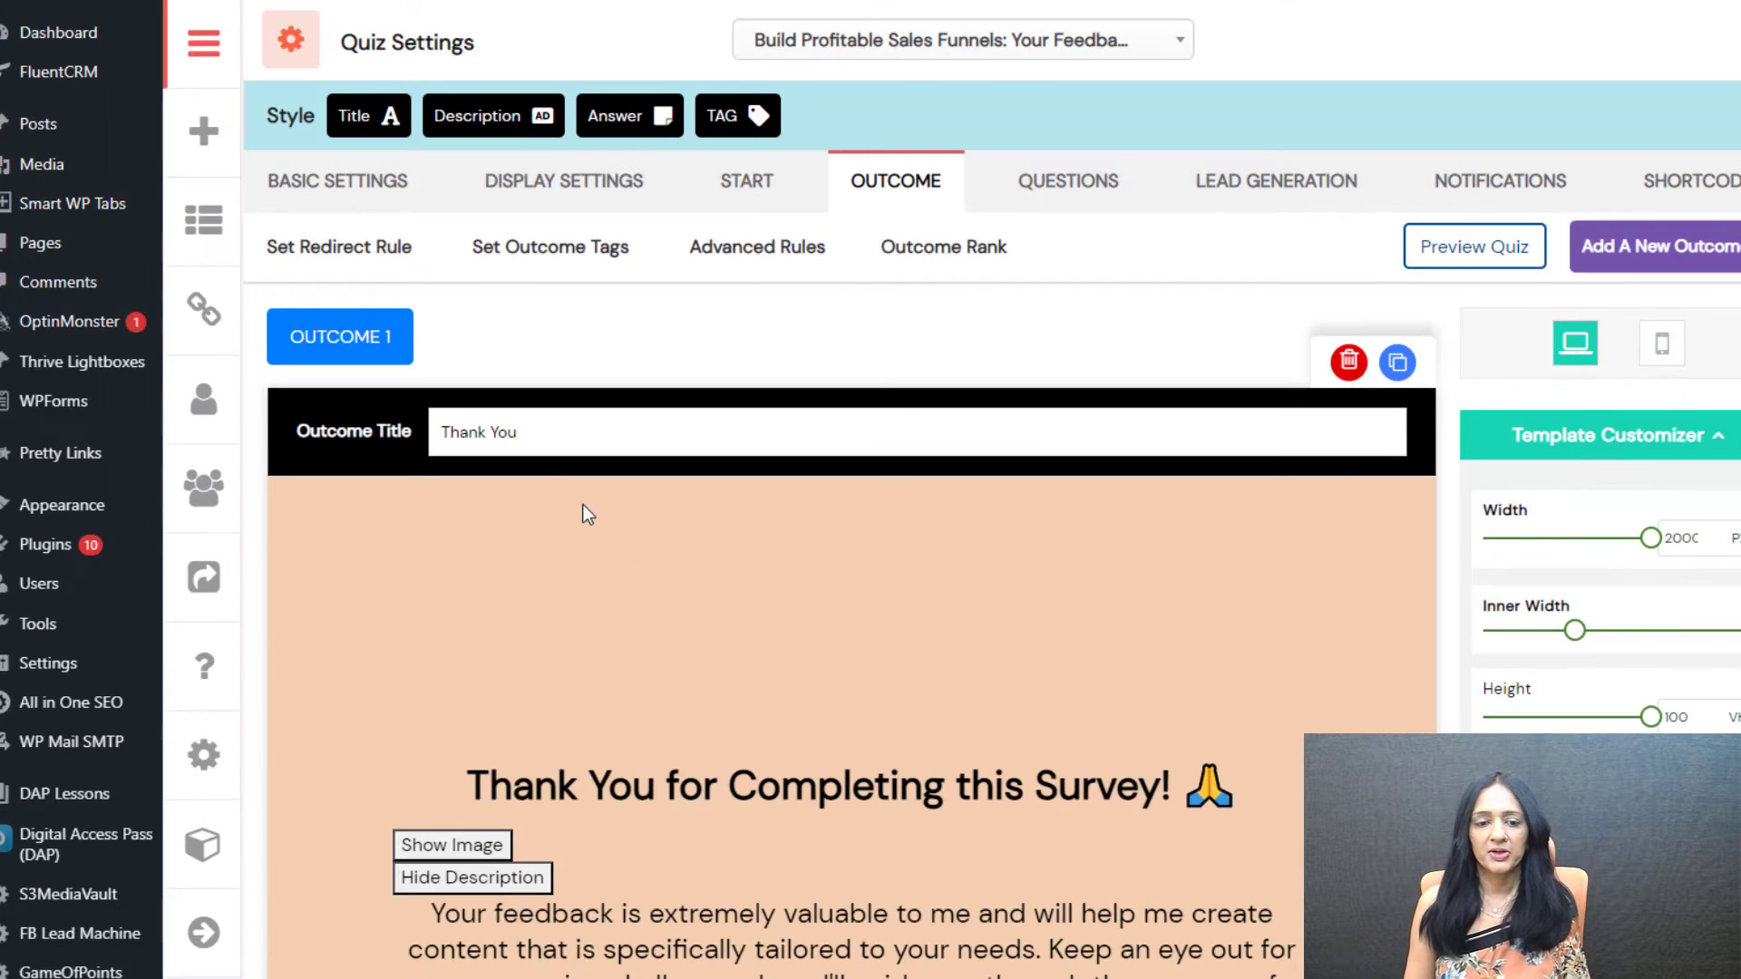
click(387, 263)
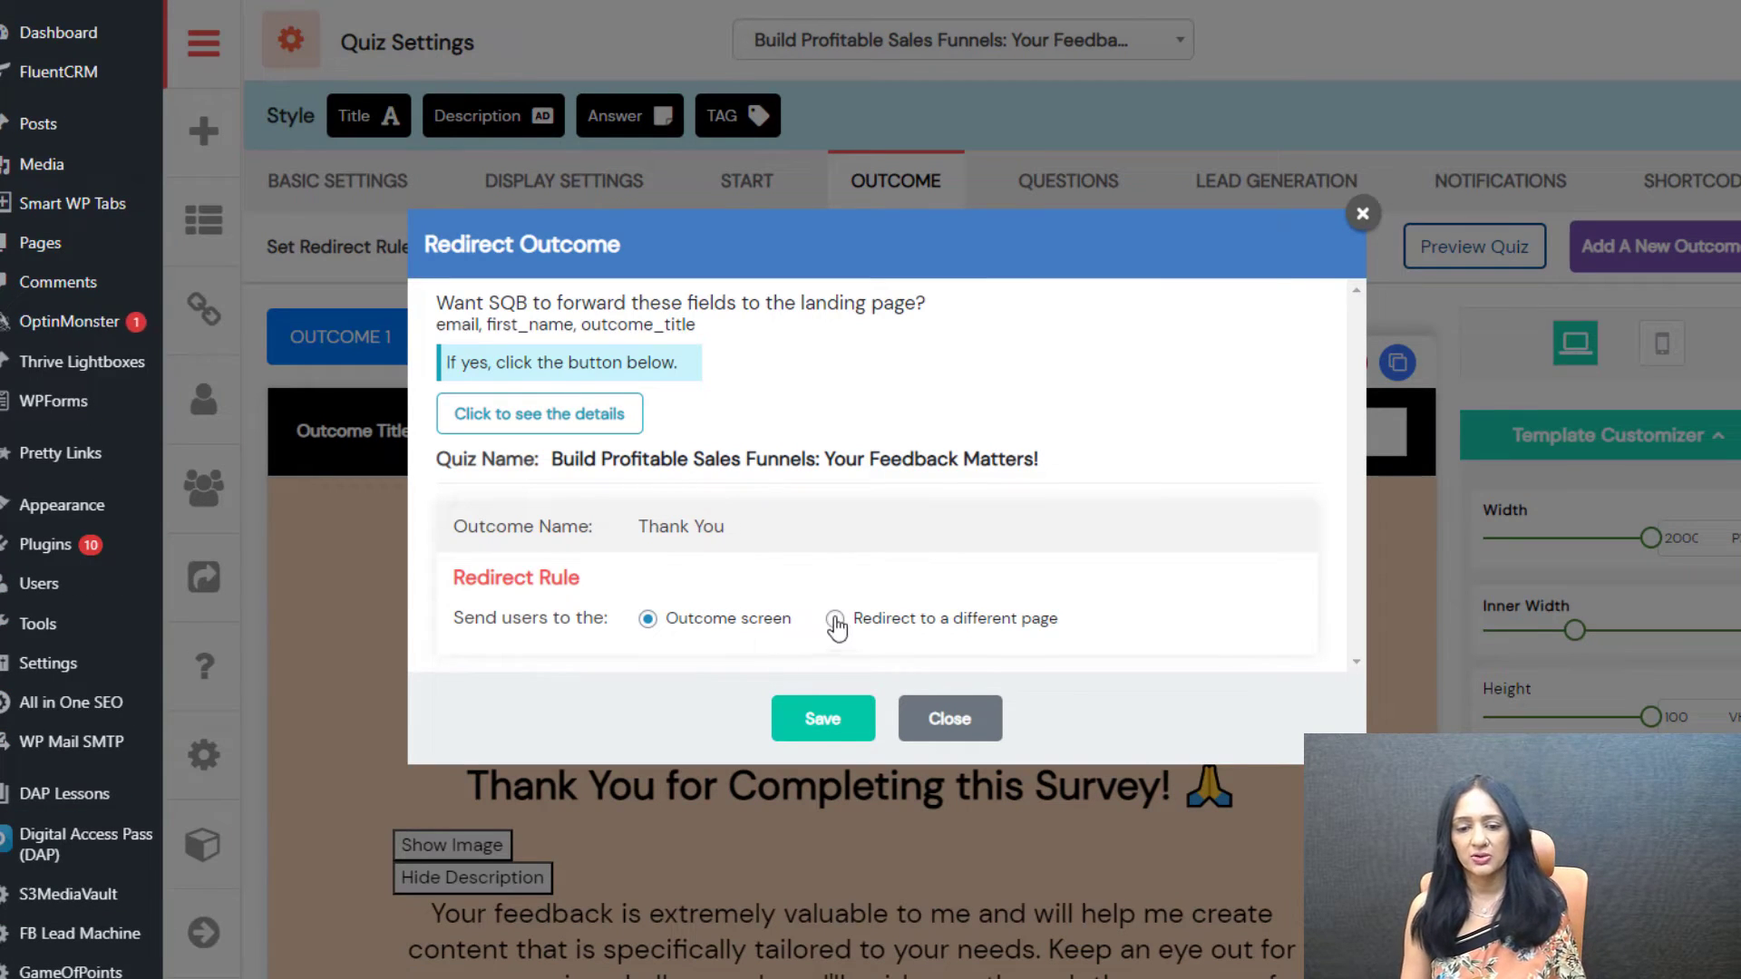
click(952, 619)
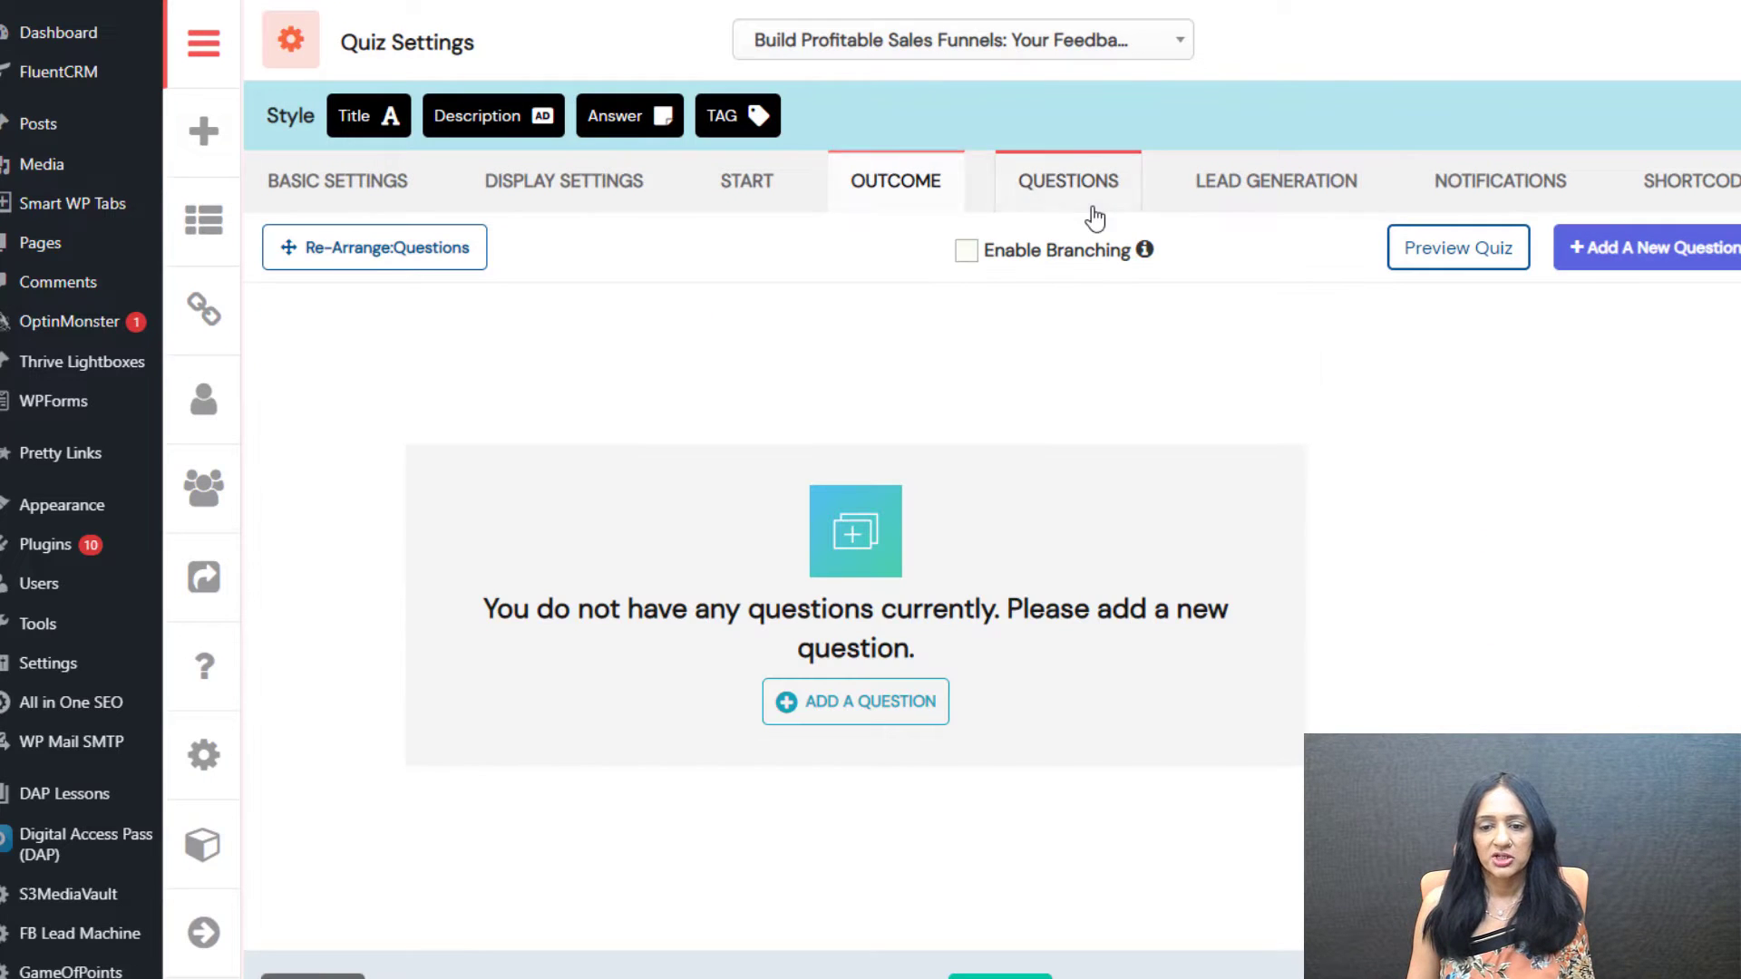
- Add a first question to the quiz and title it "What type of funnel are you most interested in building?" from the text draft
click(1088, 207)
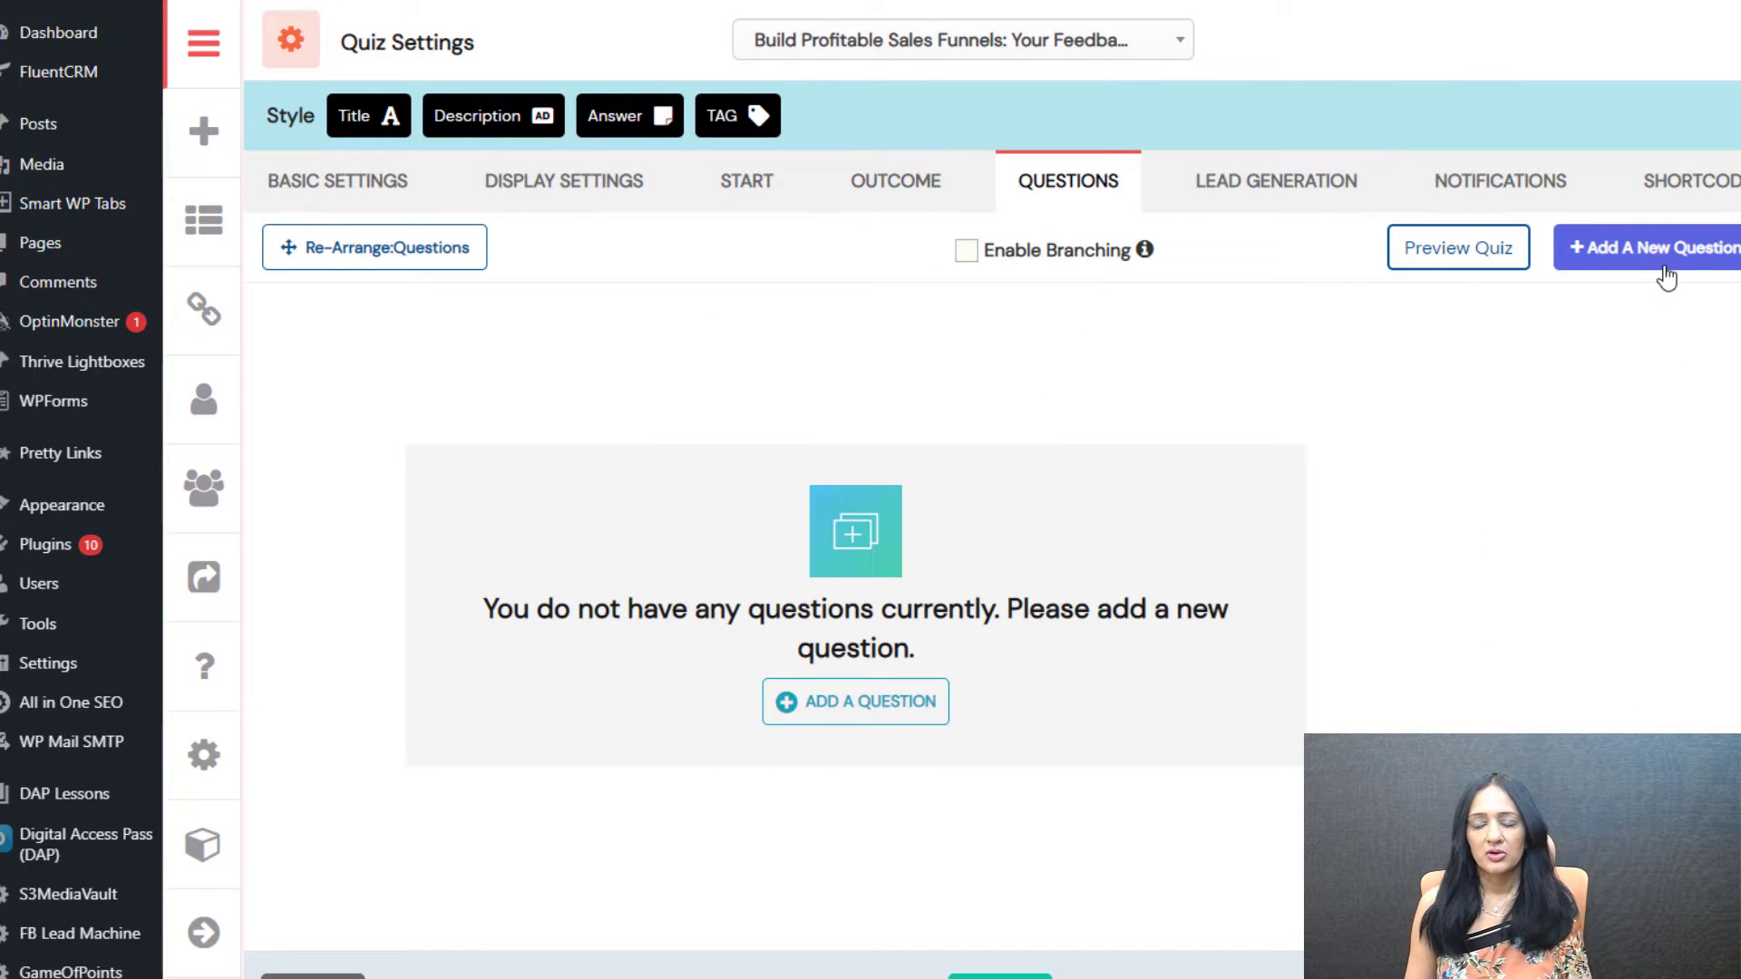
click(878, 717)
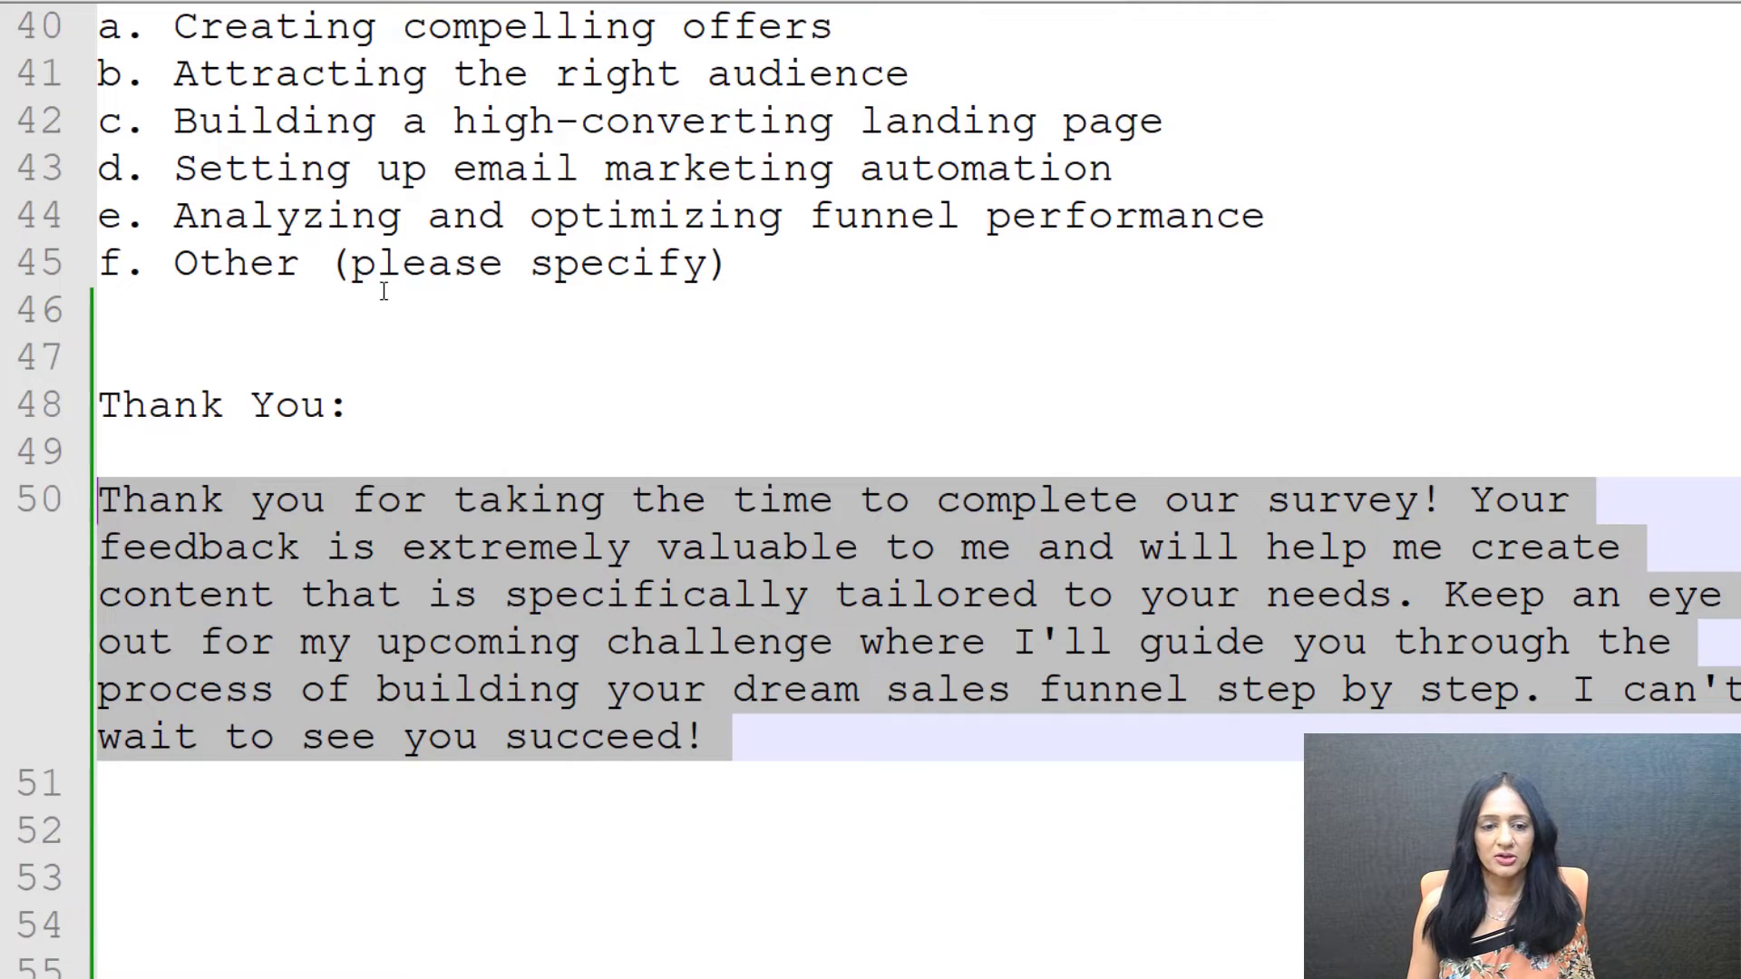
scroll(768, 515, up, 13)
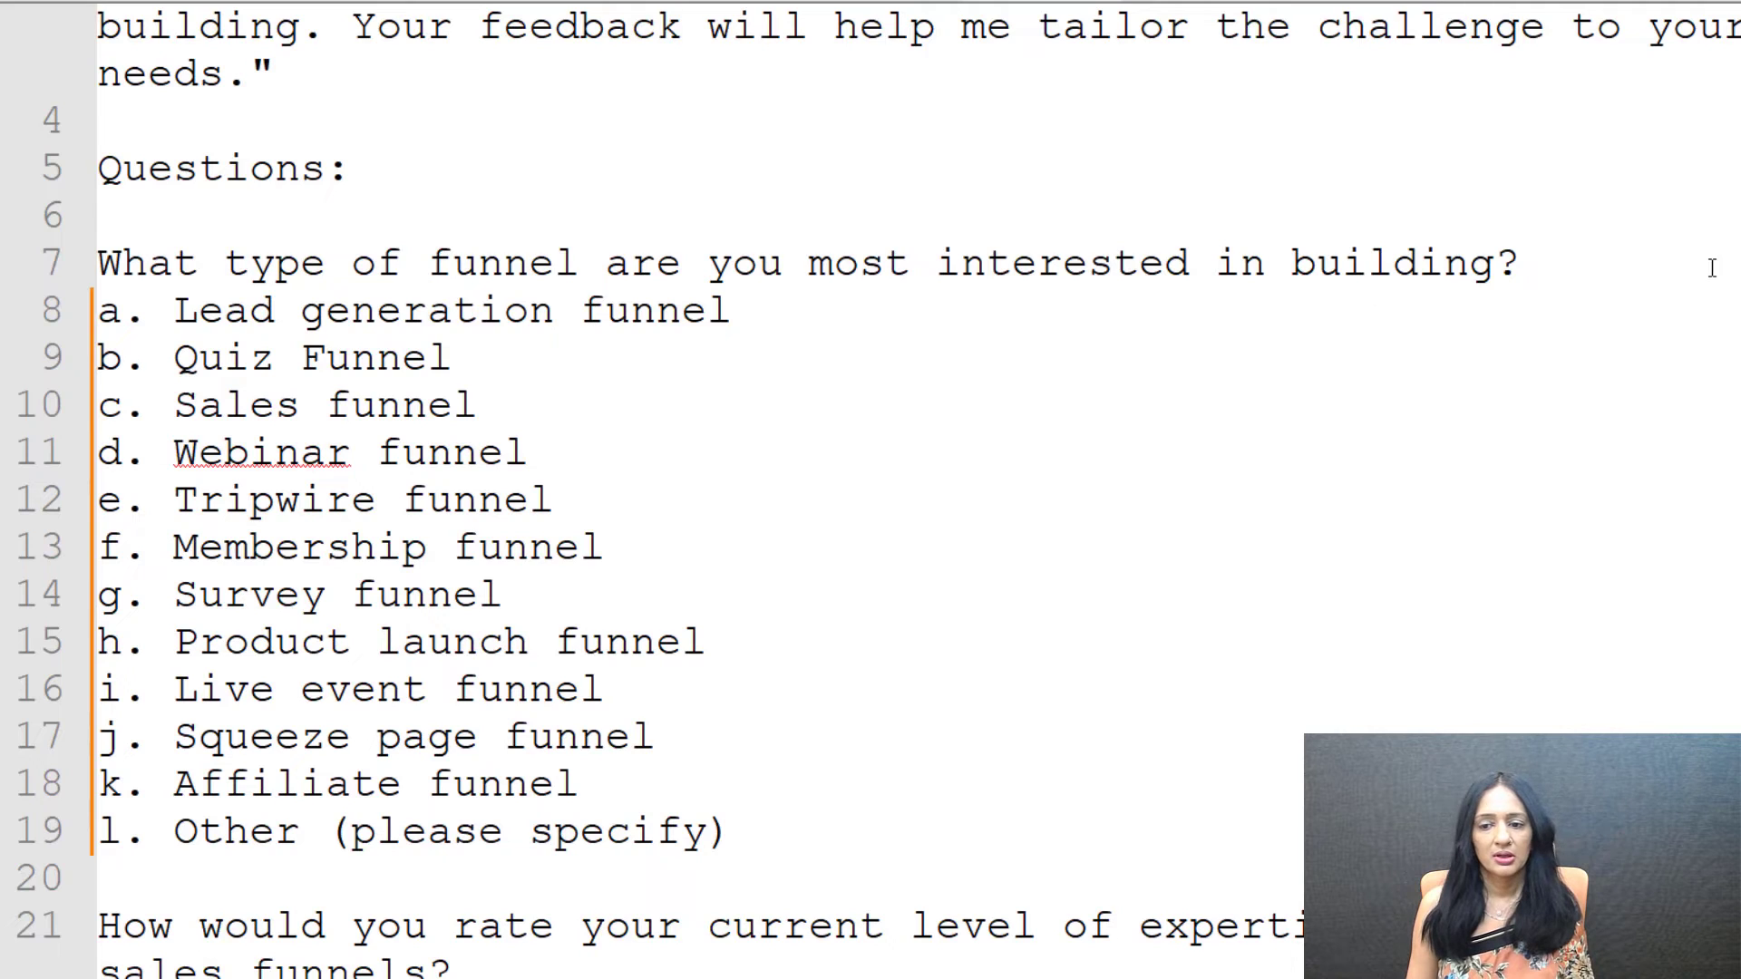
drag(1712, 268, 98, 263)
key(ctrl+c)
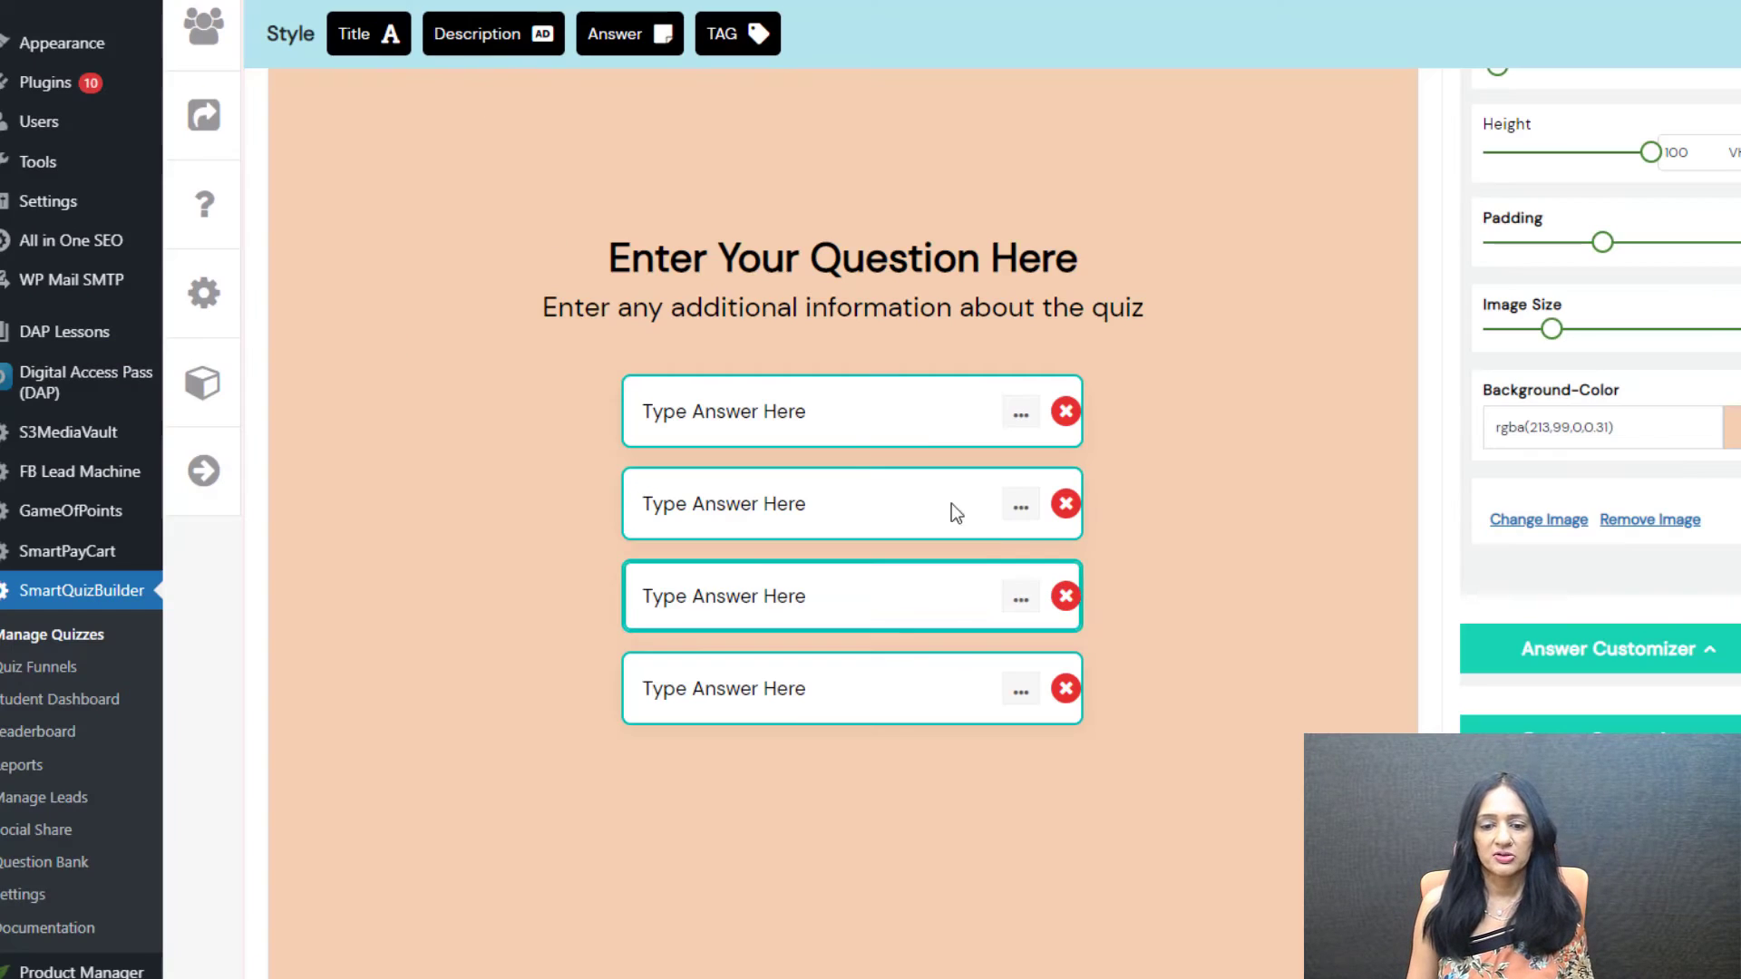
click(819, 255)
key(ctrl+v)
click(466, 585)
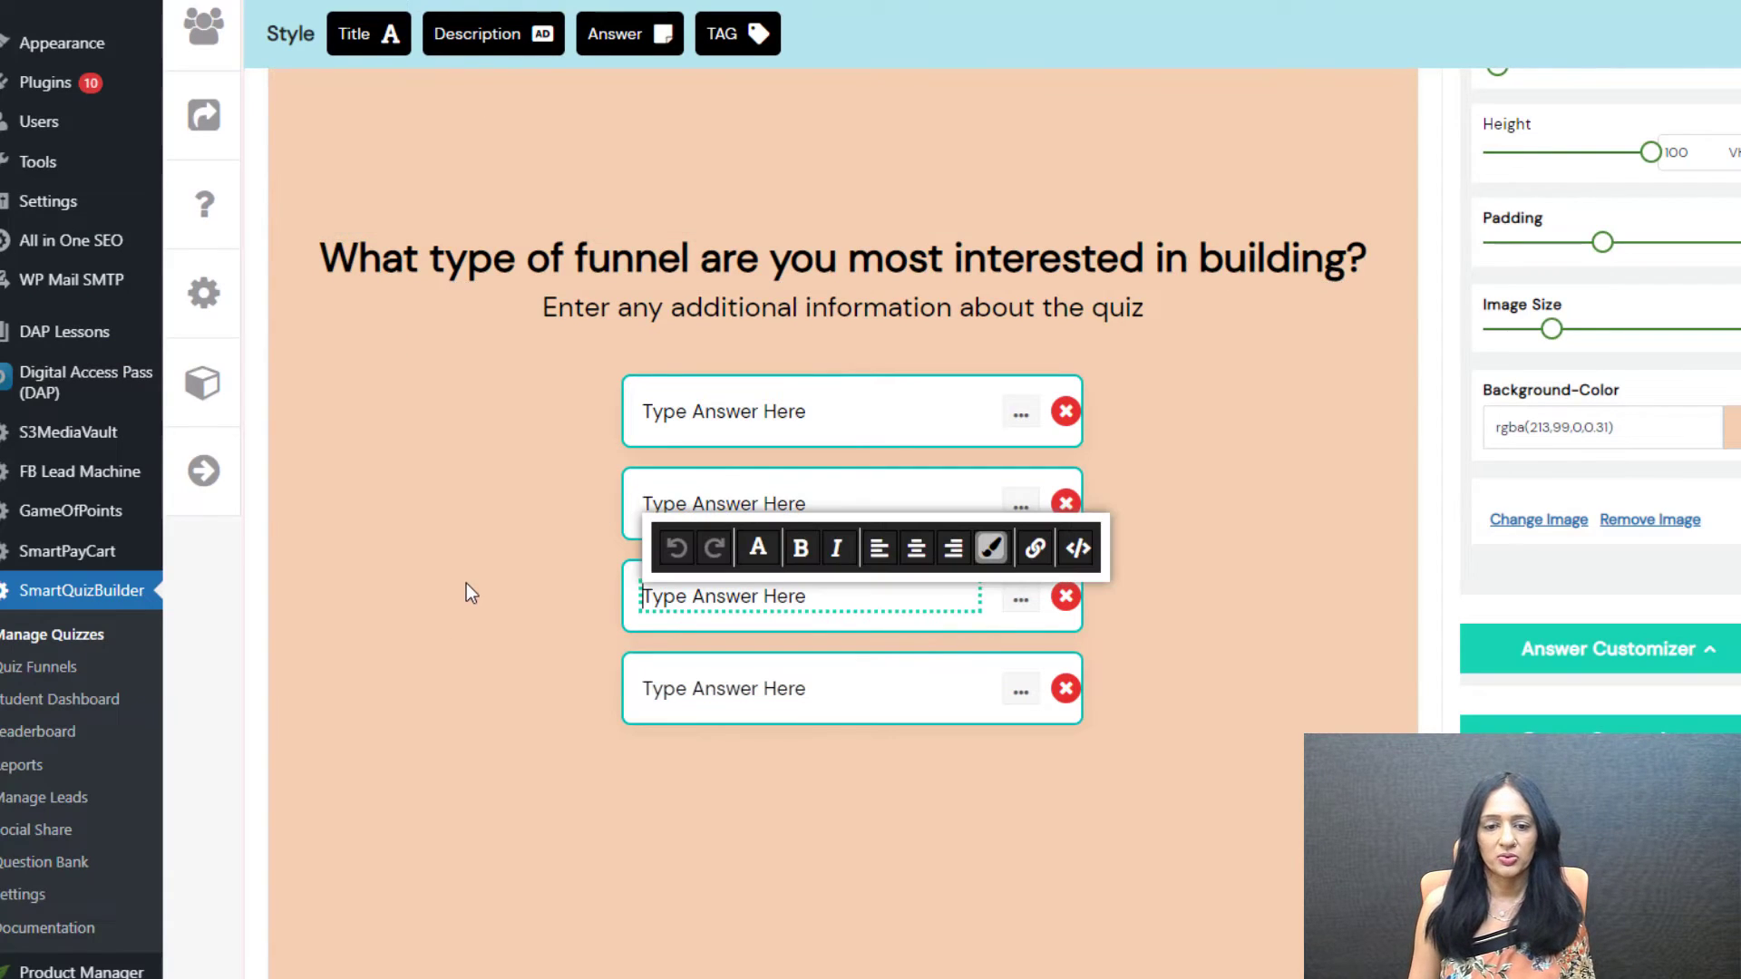
- Hide the description of the funnel type question
scroll(487, 199, up, 3)
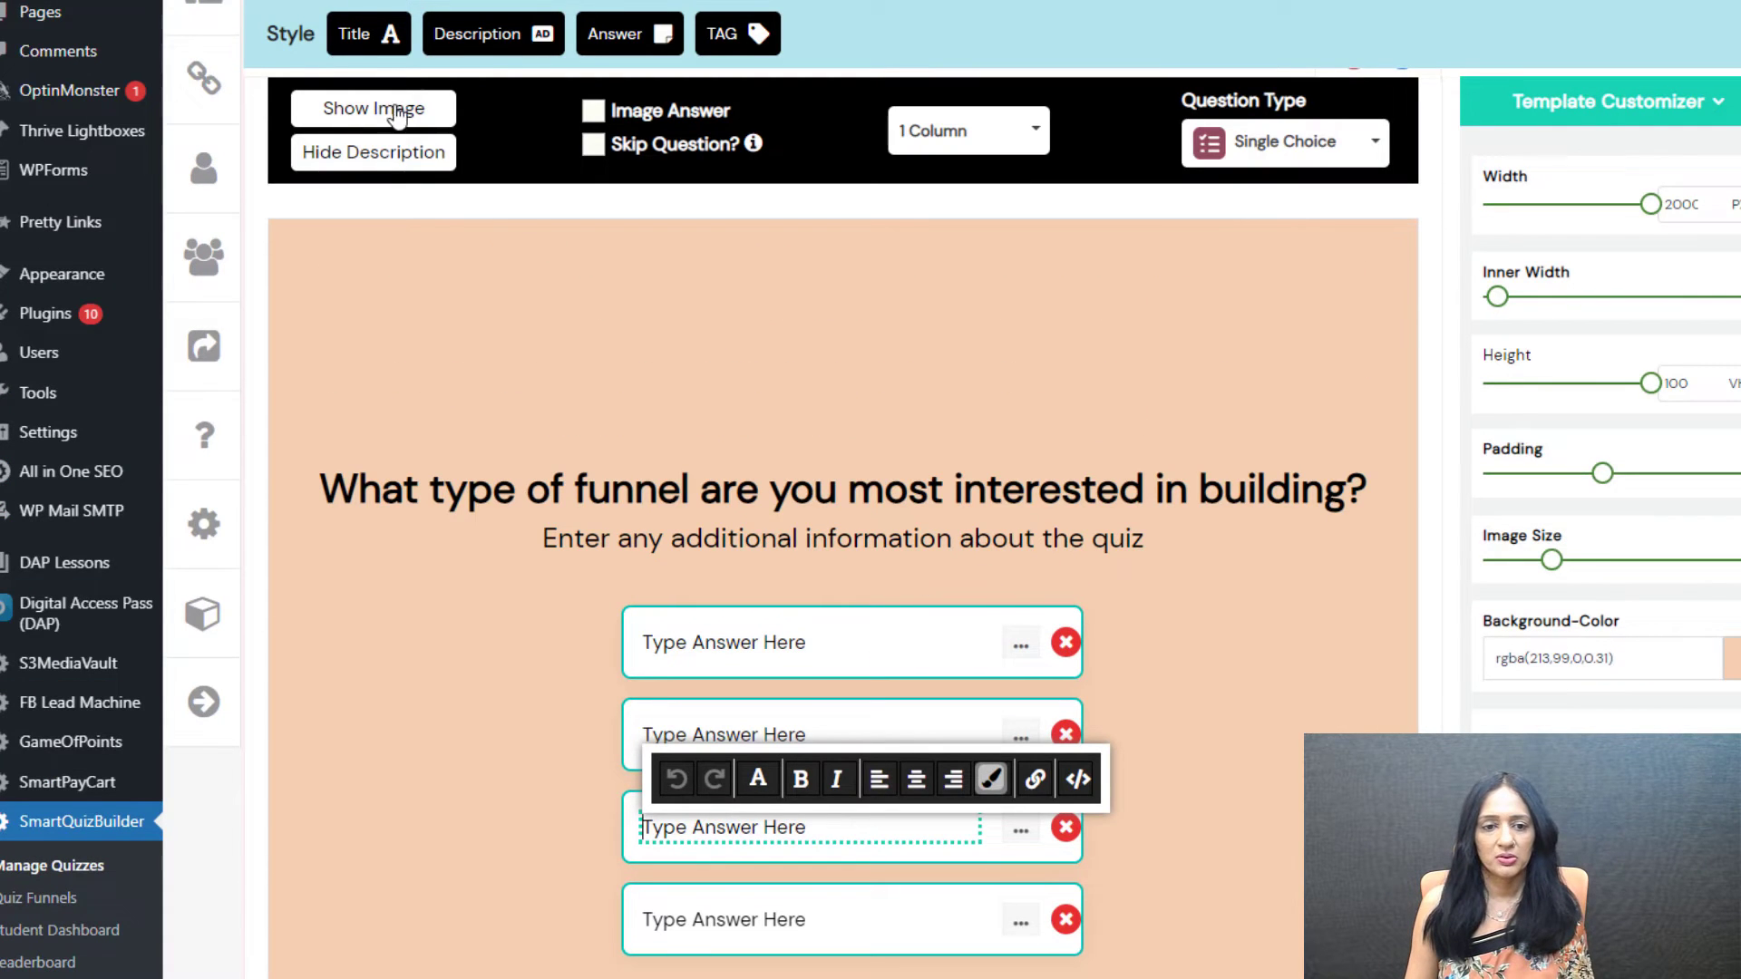
click(381, 156)
click(898, 494)
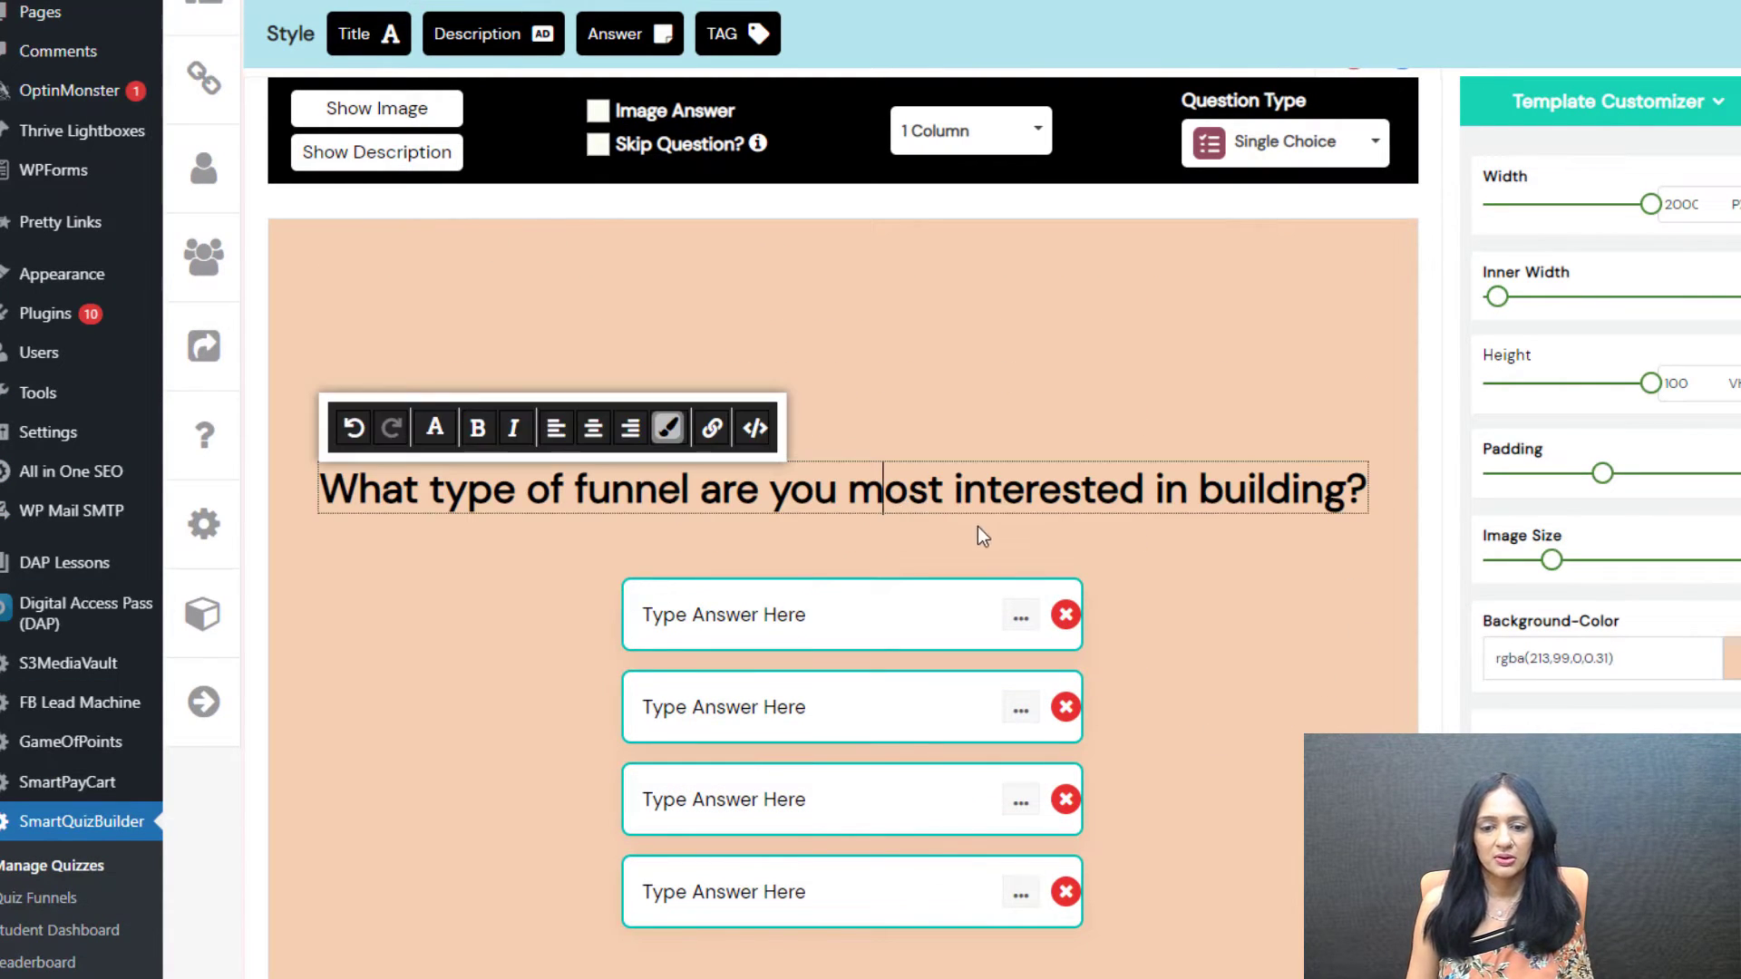
- Replace the first answer's placeholder with "Lead generation funnel" copied from the text draft
key(alt+Tab)
drag(733, 313, 182, 341)
key(ctrl+c)
key(alt+Tab)
click(721, 610)
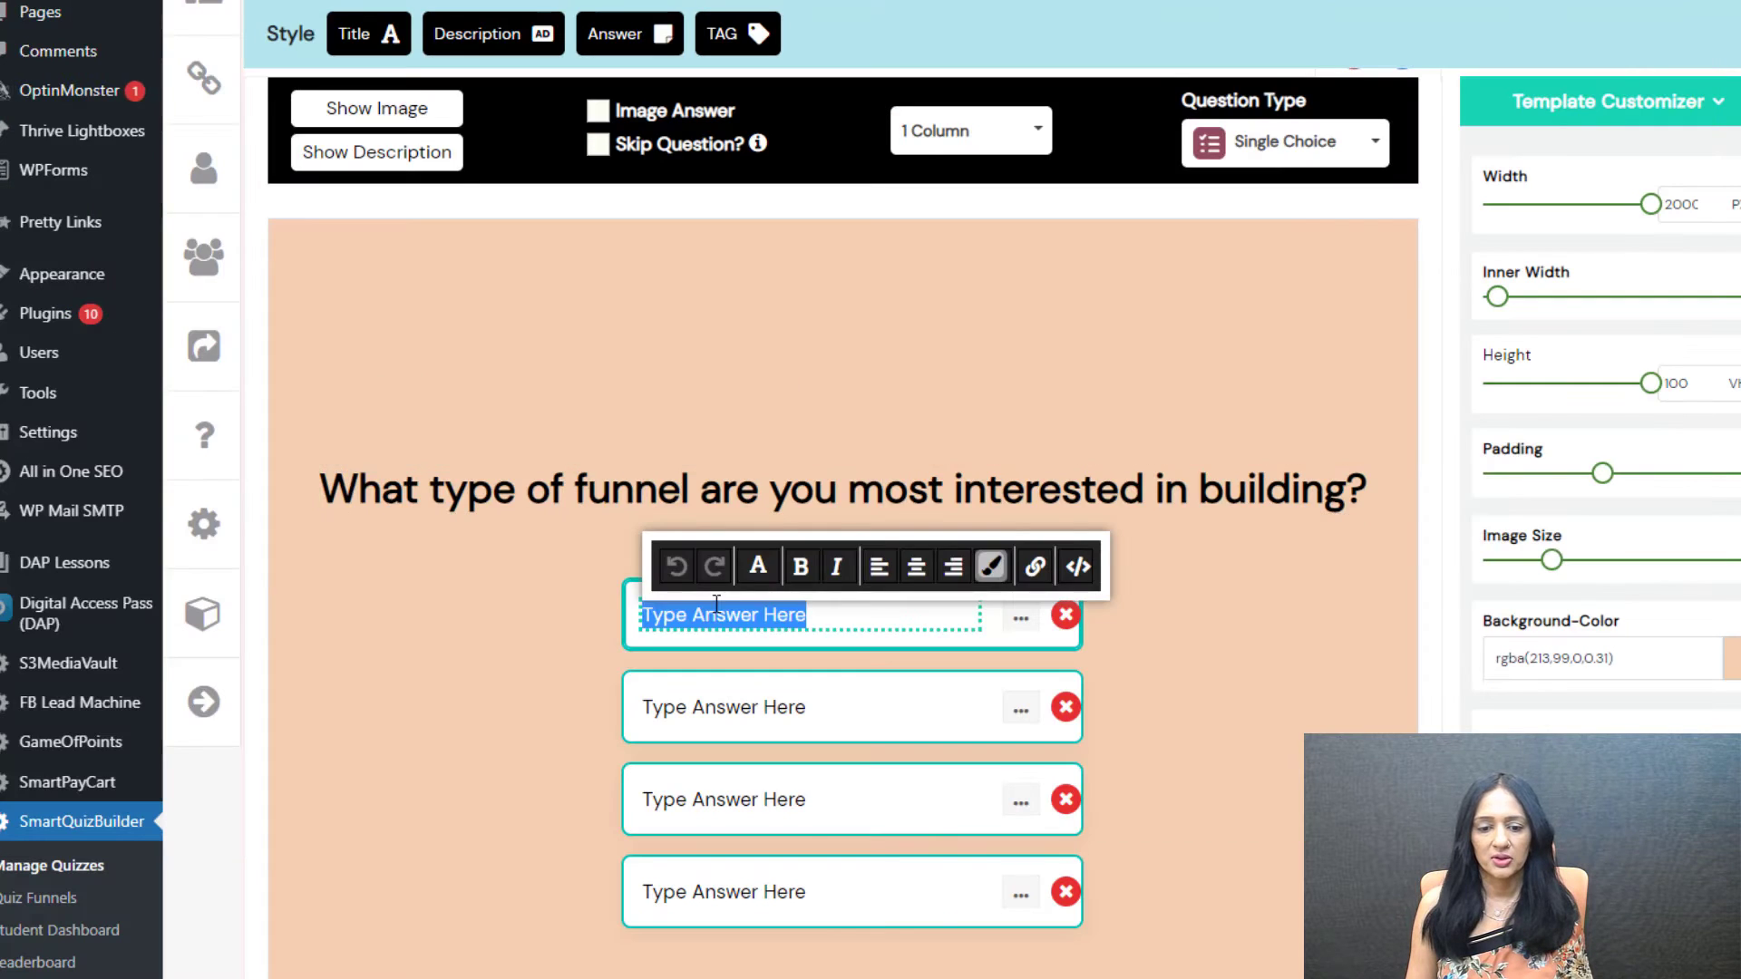
key(ctrl+v)
- Replace the second answer's placeholder with "Quiz Funnel" copied from the text draft
key(alt+Tab)
drag(453, 359, 174, 359)
key(ctrl+c)
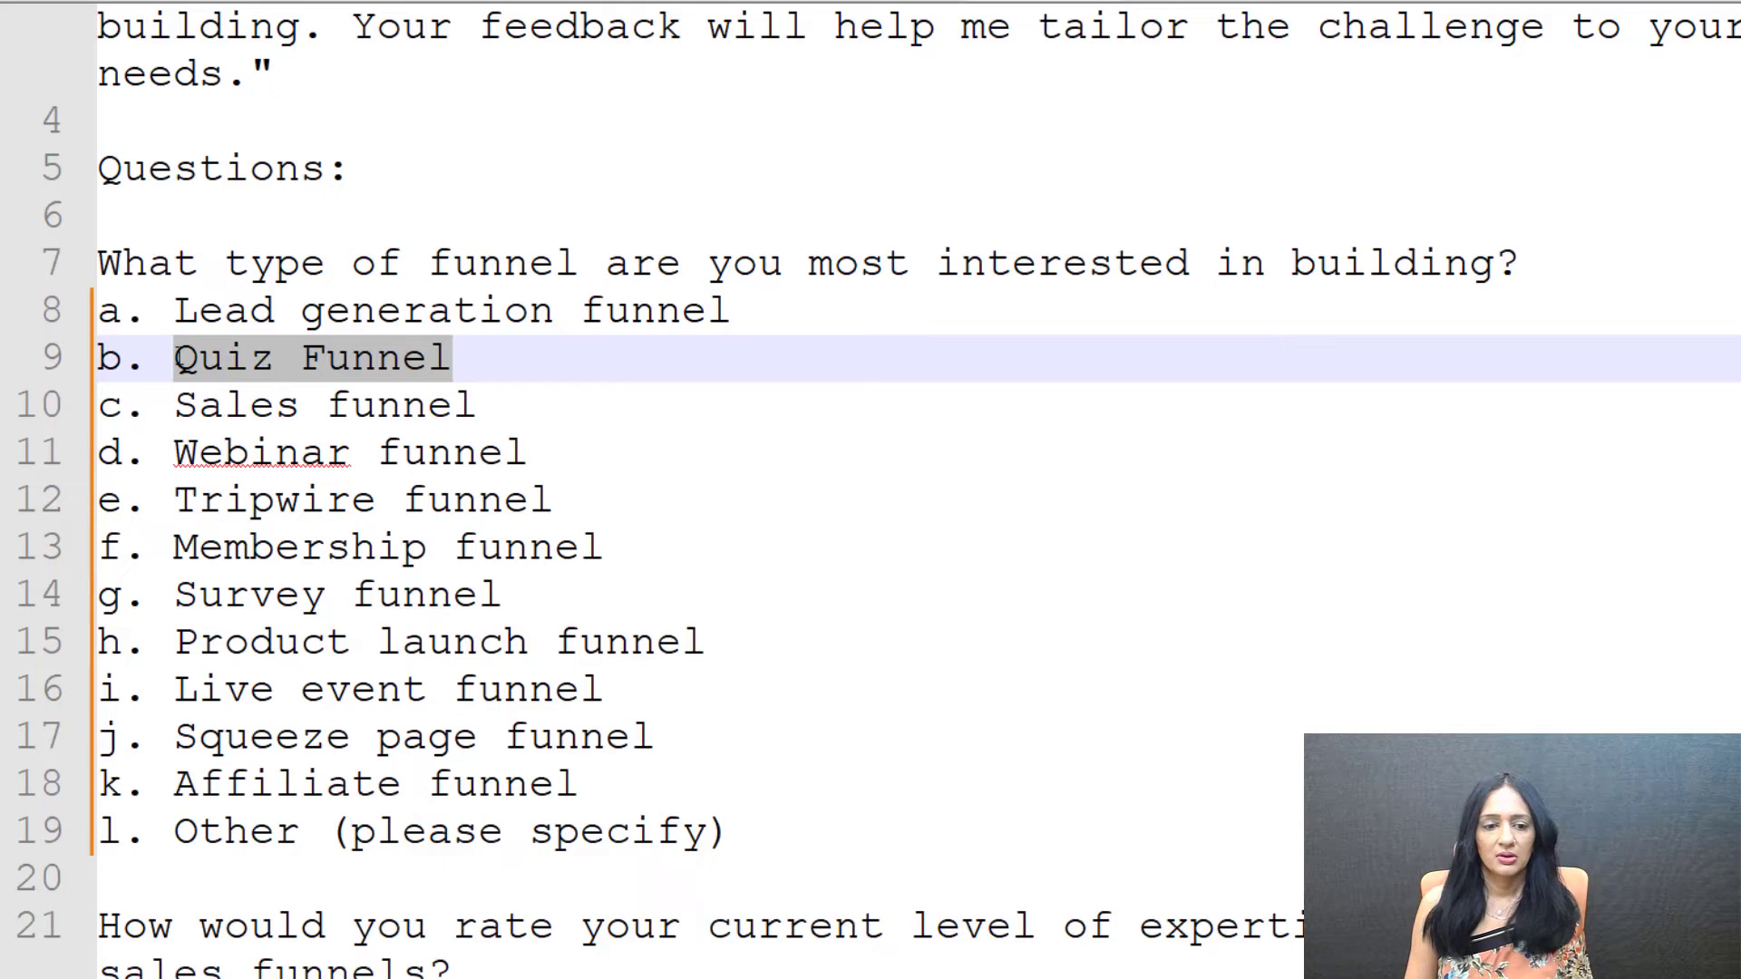
key(alt+Tab)
click(721, 707)
key(ctrl+v)
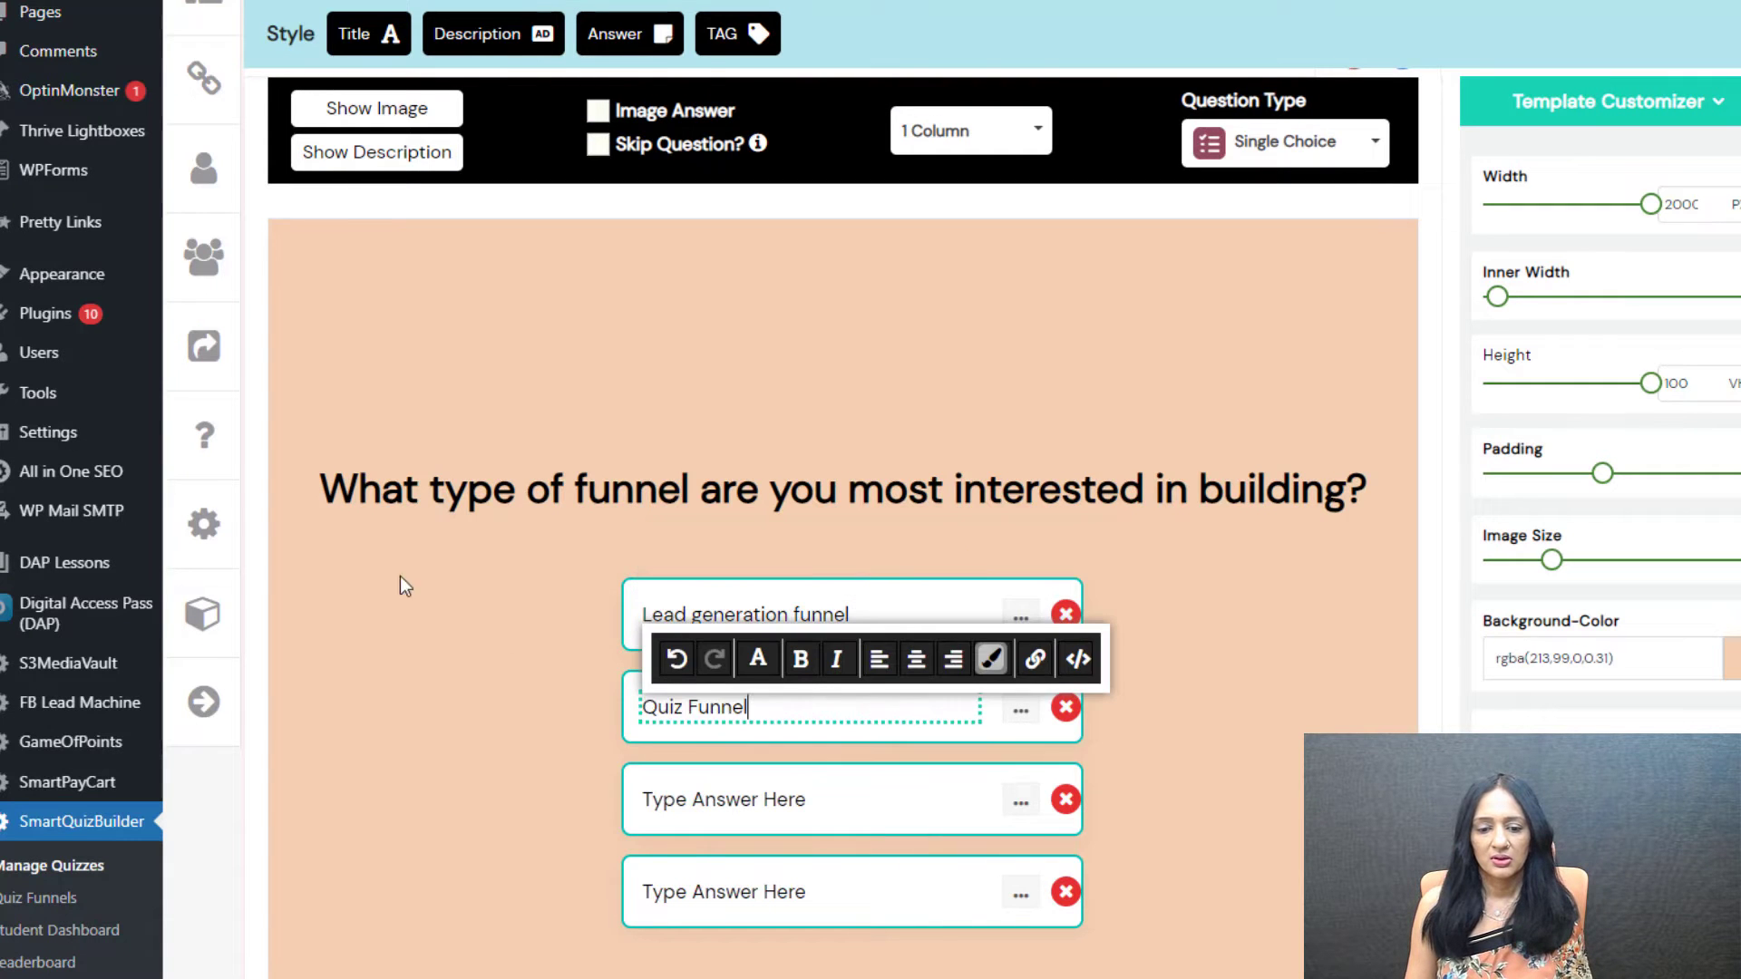
- Copy "Sales funnel" from the text draft for the third answer and return to the quiz editor
key(alt+Tab)
drag(164, 406, 672, 411)
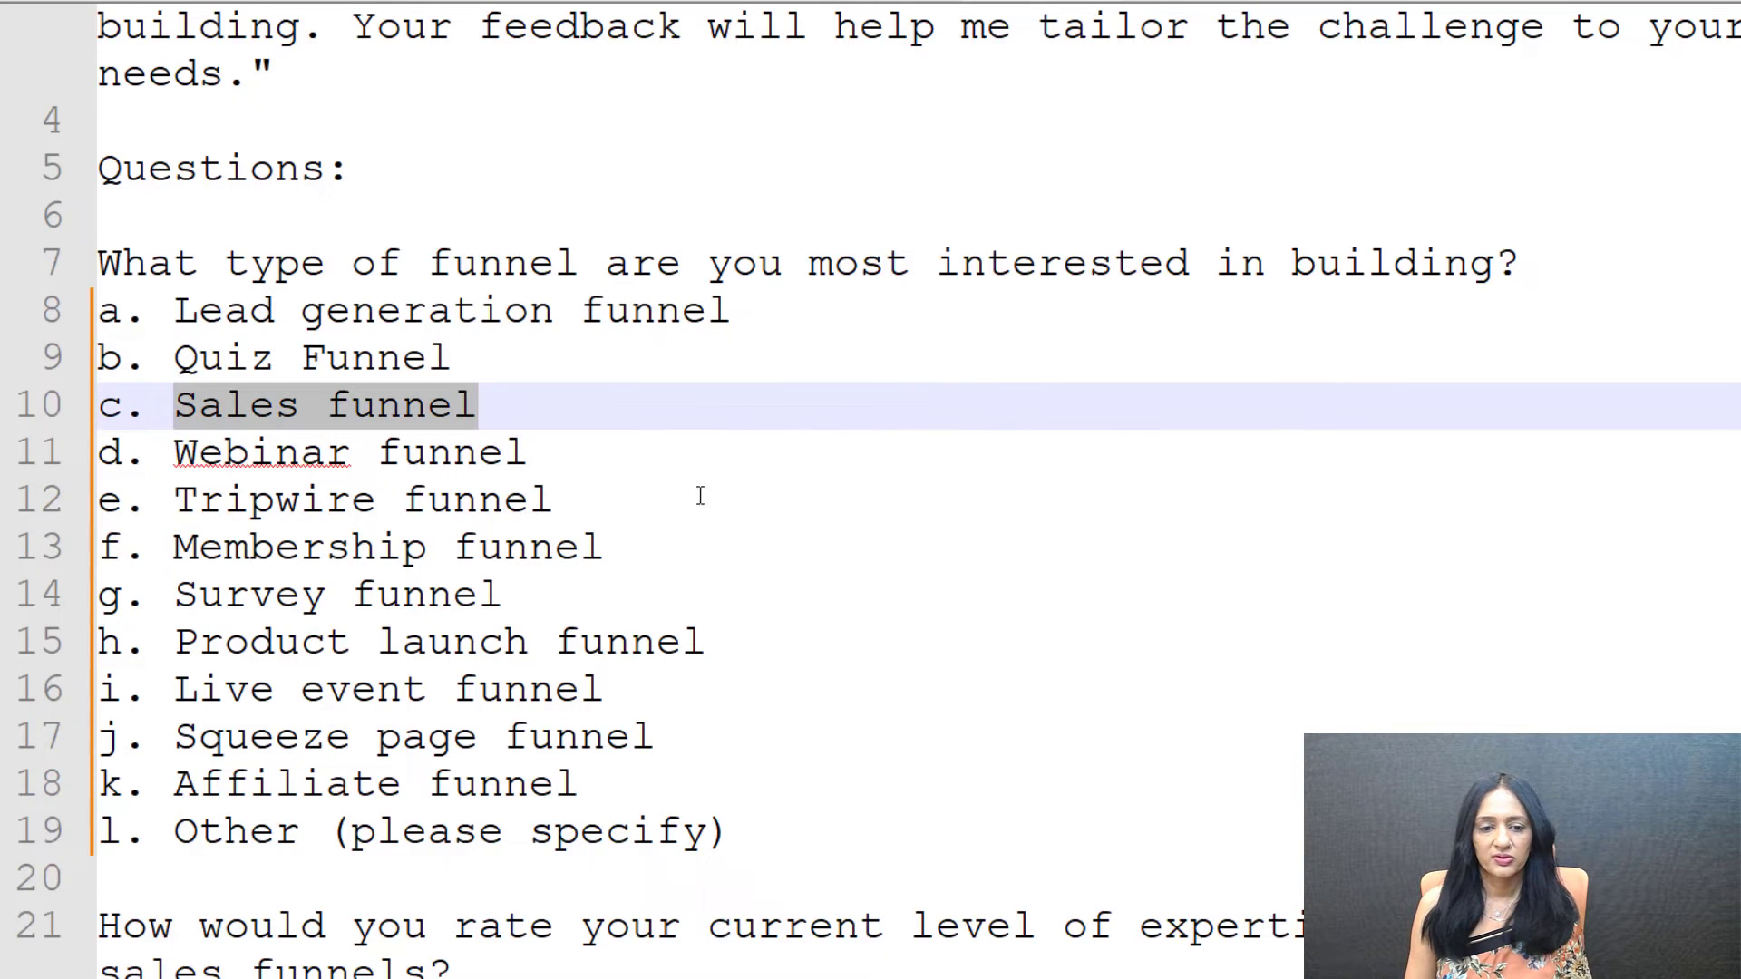
key(alt+Tab)
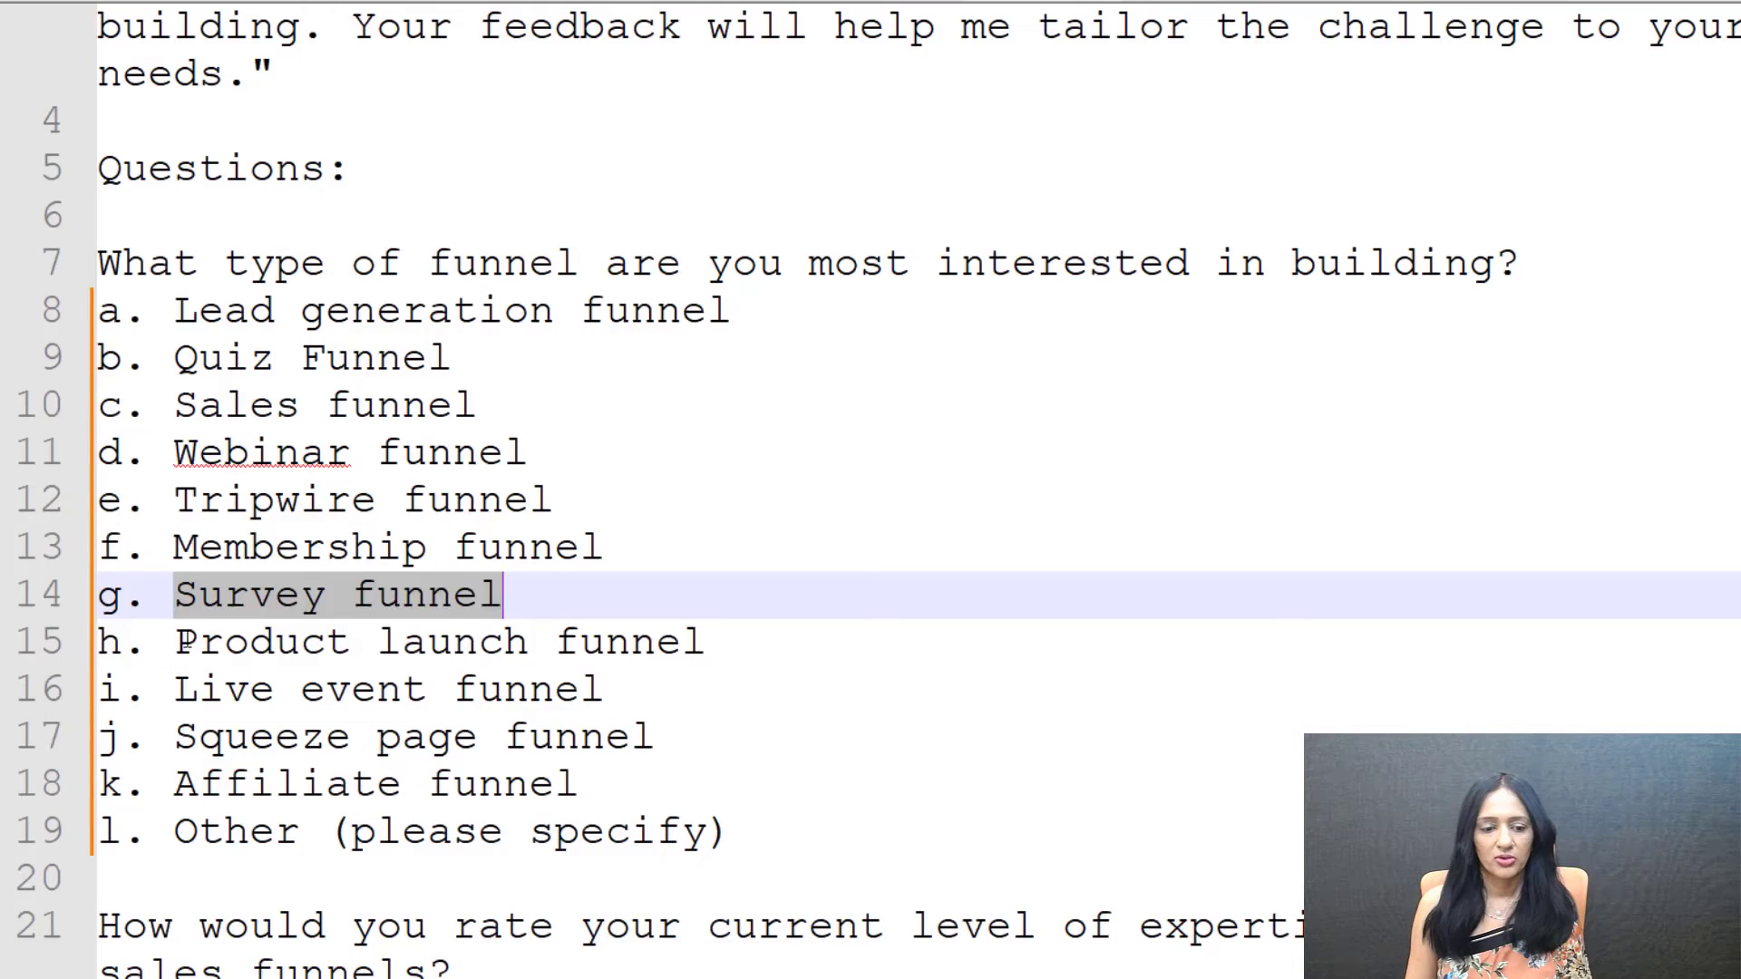
- Fill the eighth answer with "Product launch funnel" from the text draft and add another answer option to the question
drag(172, 642, 742, 649)
key(ctrl+c)
key(alt+Tab)
click(1036, 608)
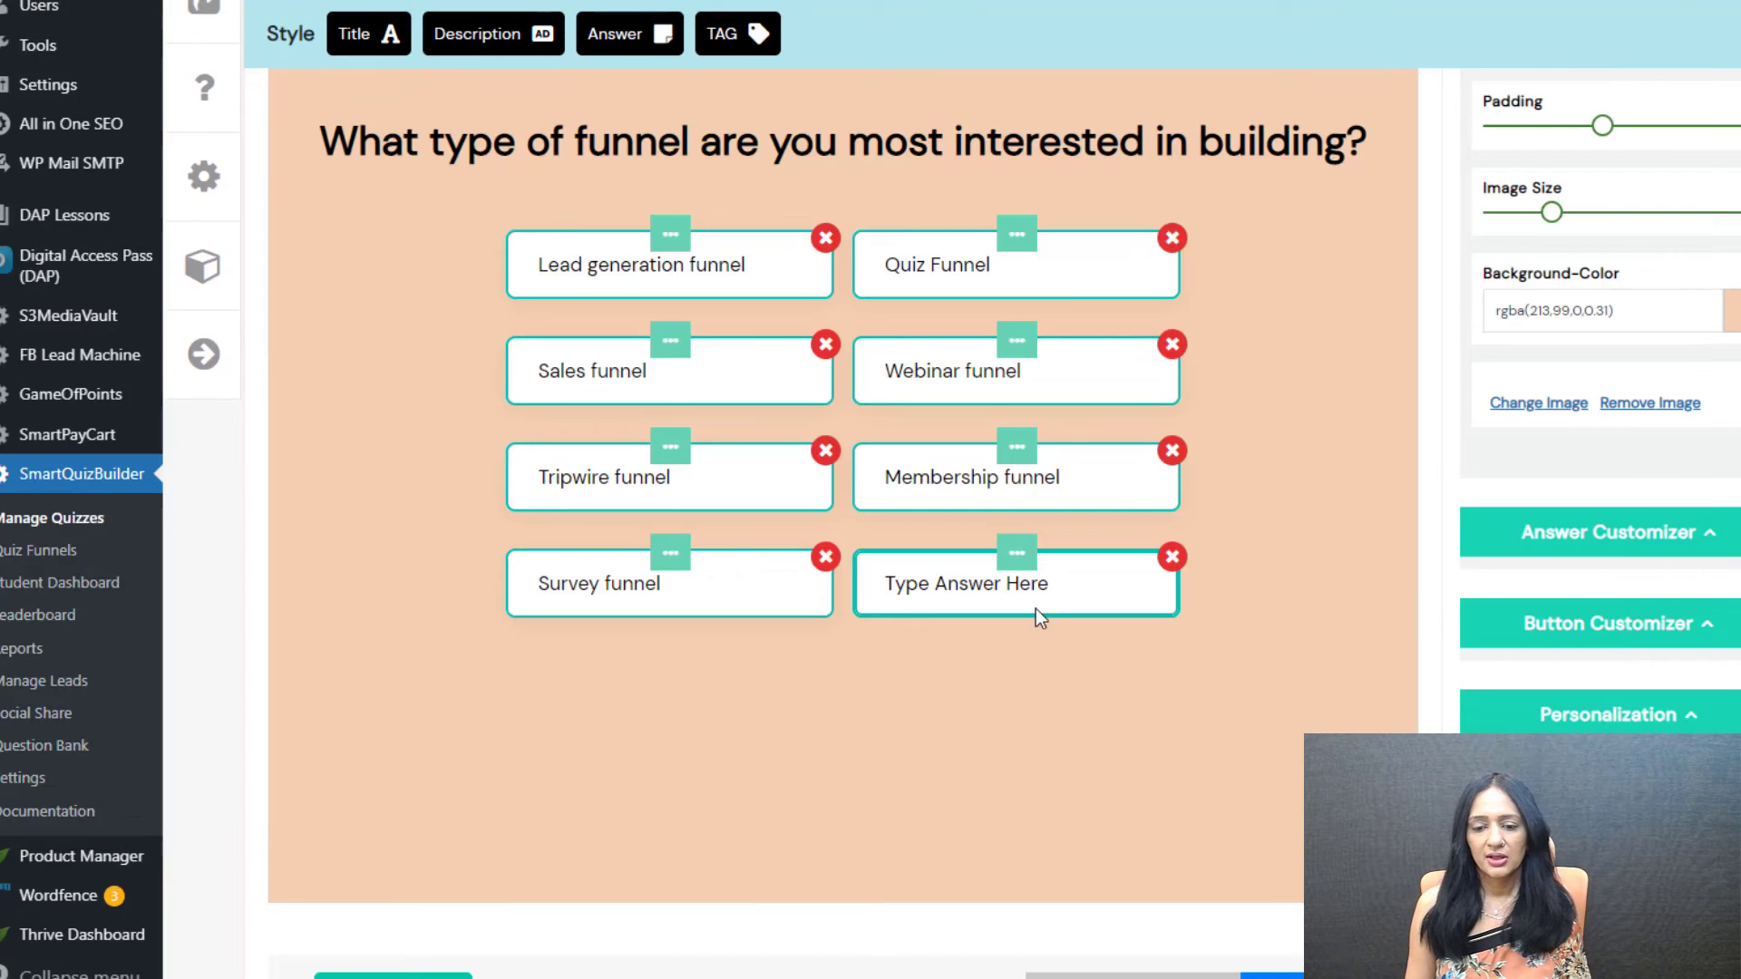
click(981, 580)
key(ctrl+v)
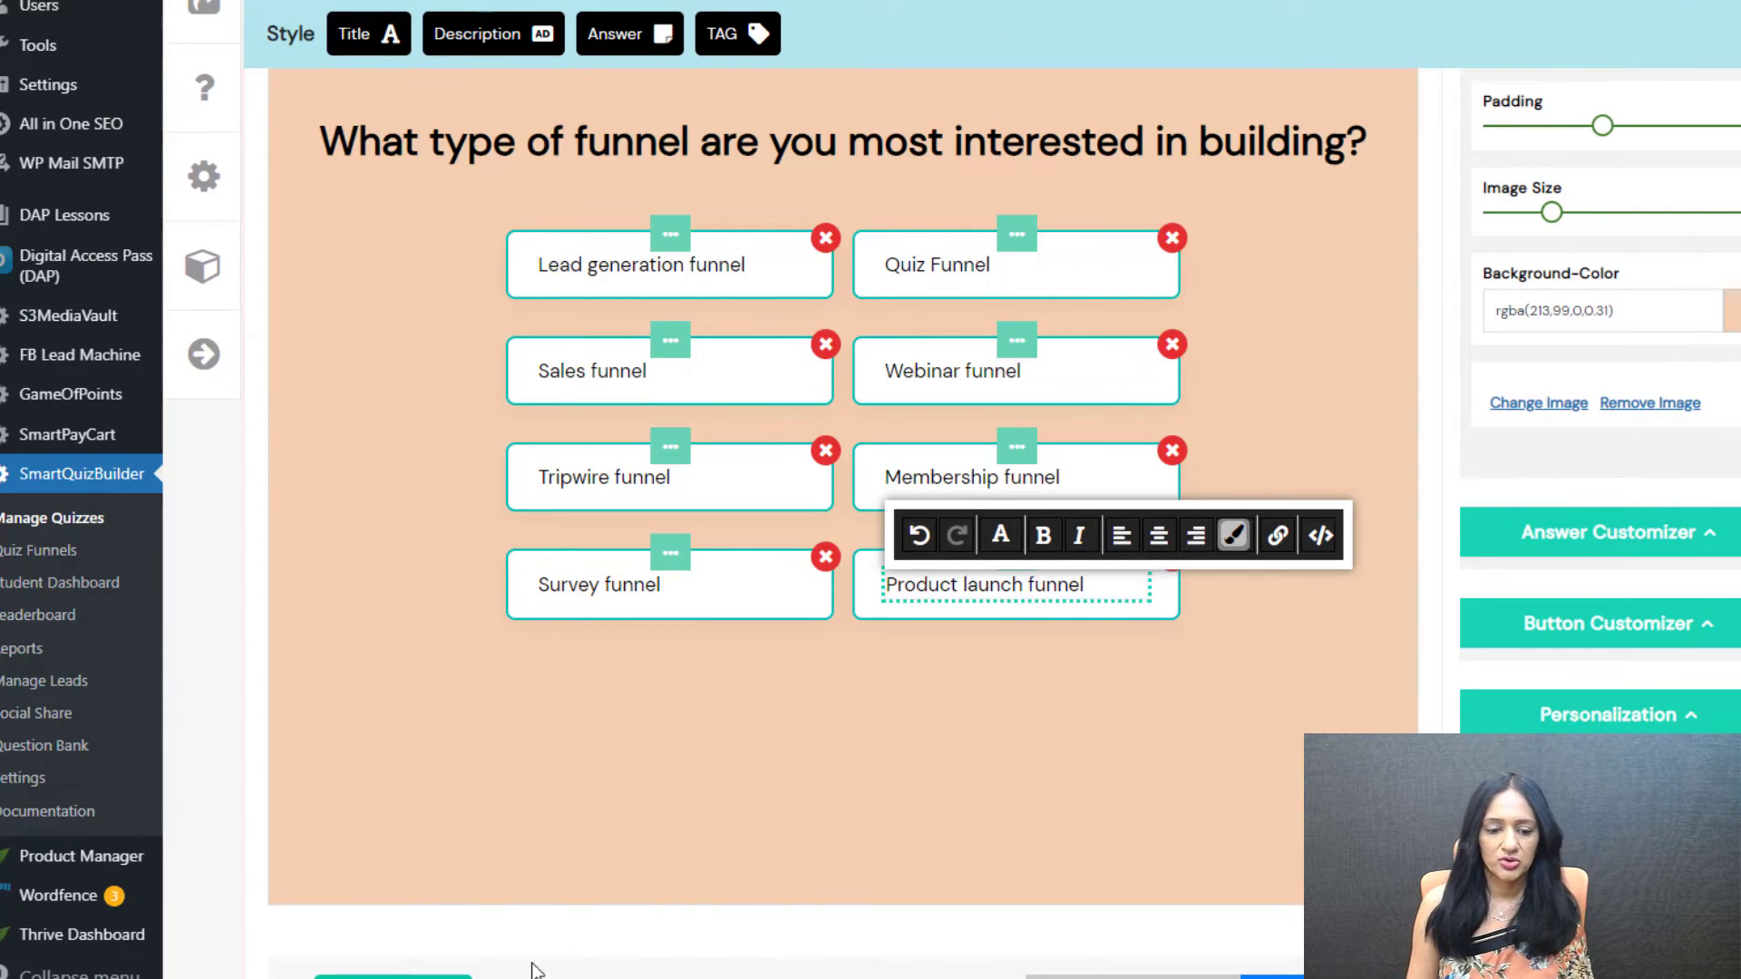
click(435, 978)
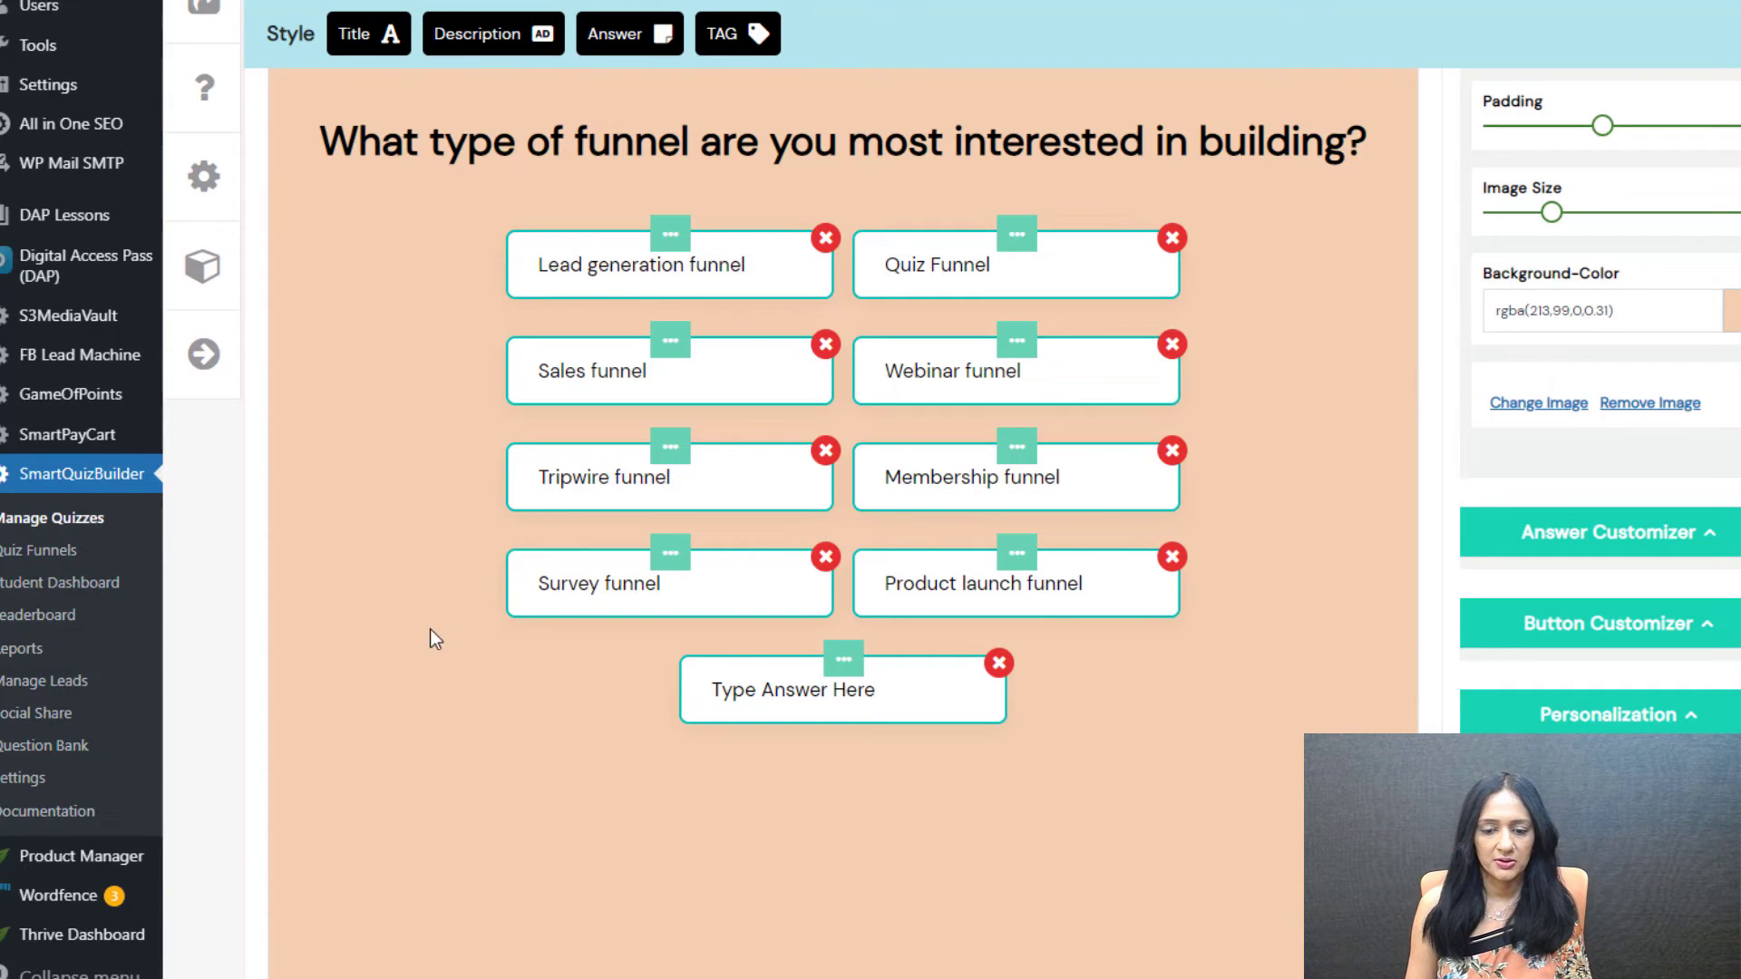
- Replace the ninth answer's placeholder with "Affiliate funnel" copied from the text draft
key(alt+Tab)
drag(169, 782, 598, 778)
key(ctrl+c)
key(alt+Tab)
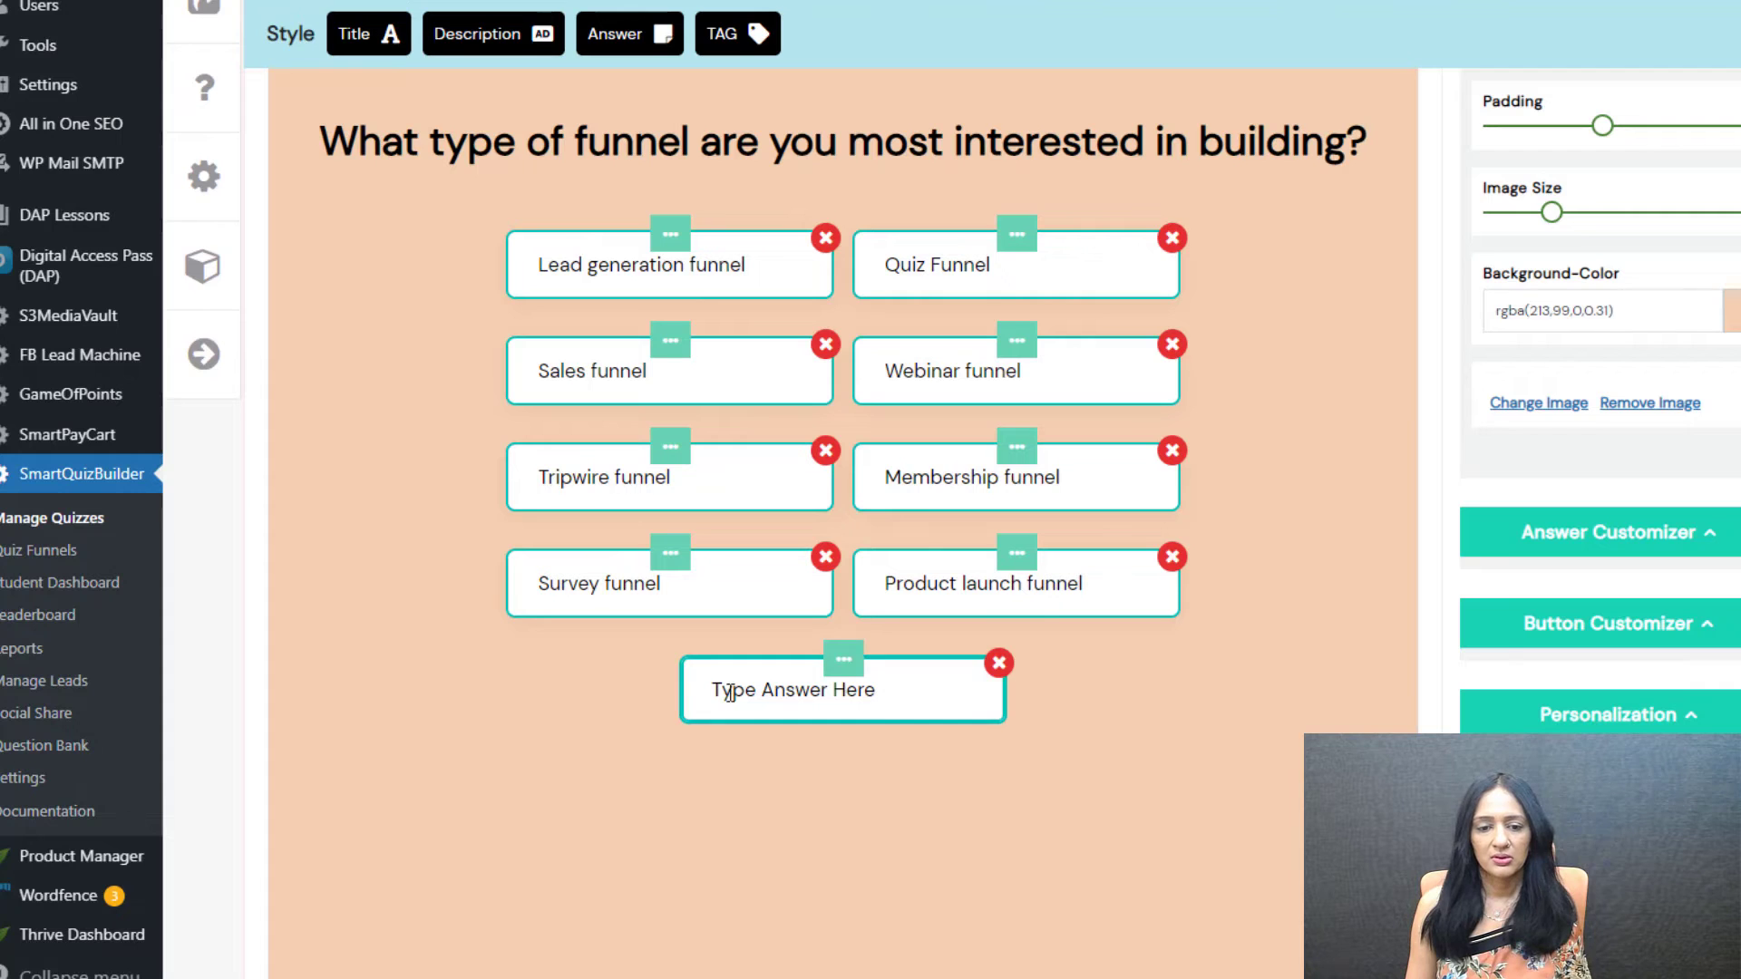
click(725, 693)
key(ctrl+a)
key(ctrl+v)
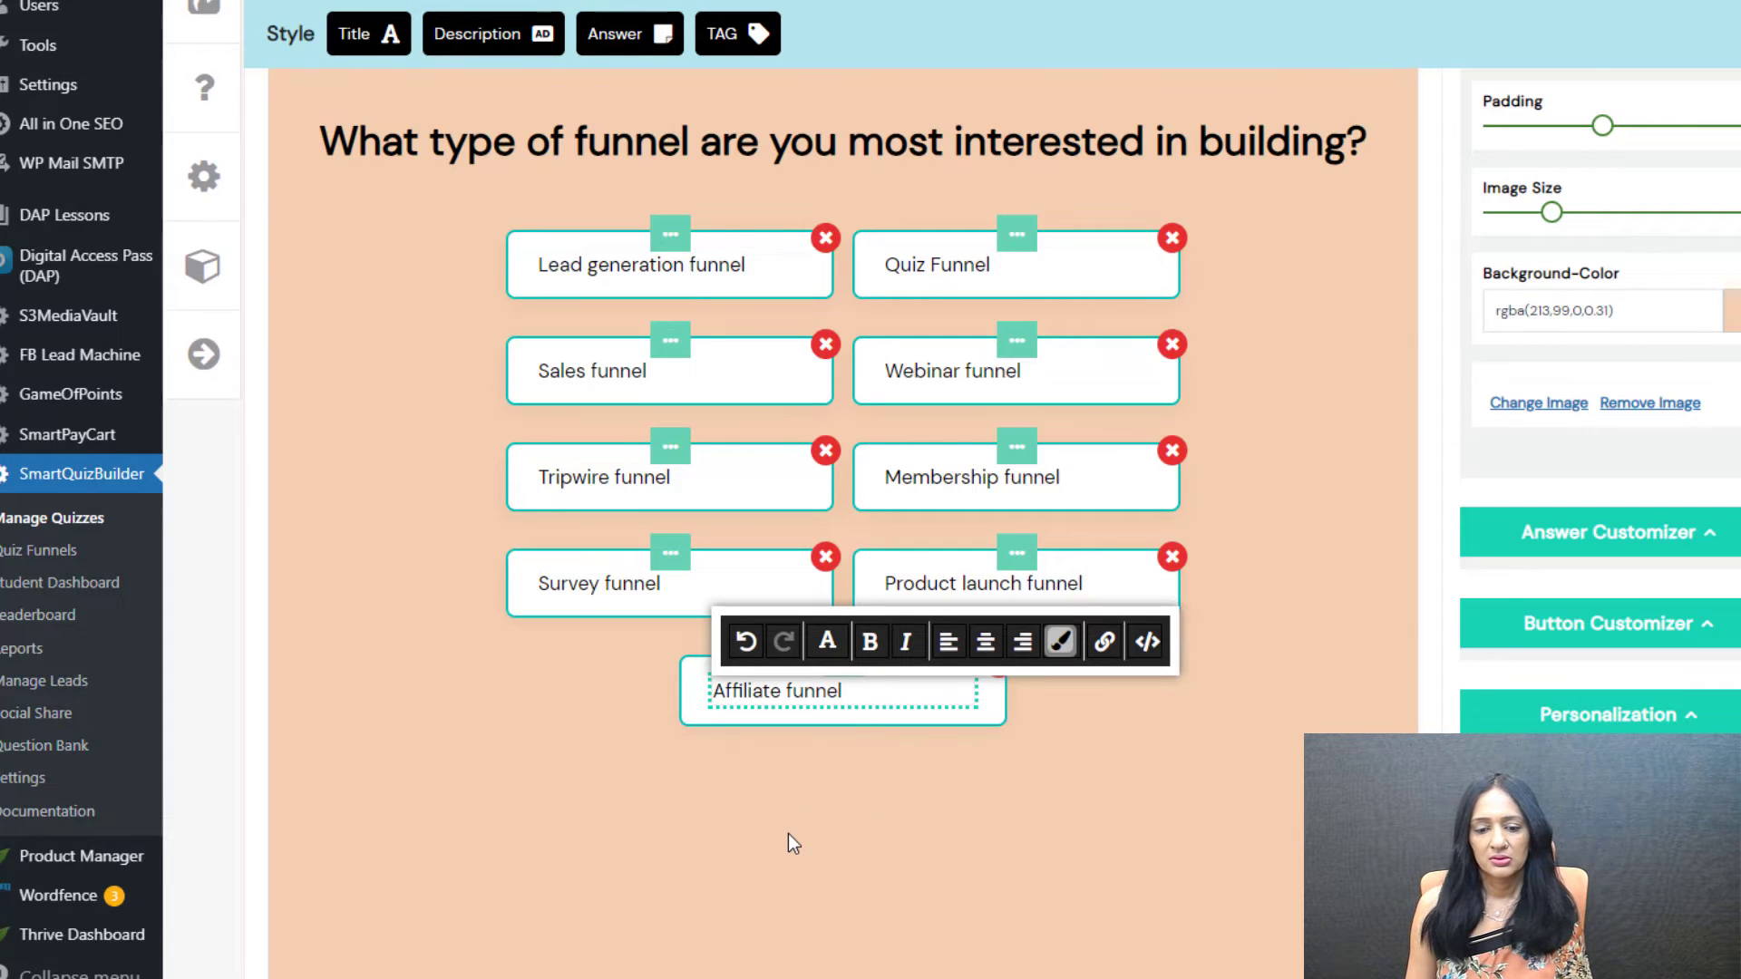
click(787, 834)
- Add a tenth answer and fill it with "Other (please specify)" copied from the text draft
scroll(374, 908, down, 3)
key(alt+Tab)
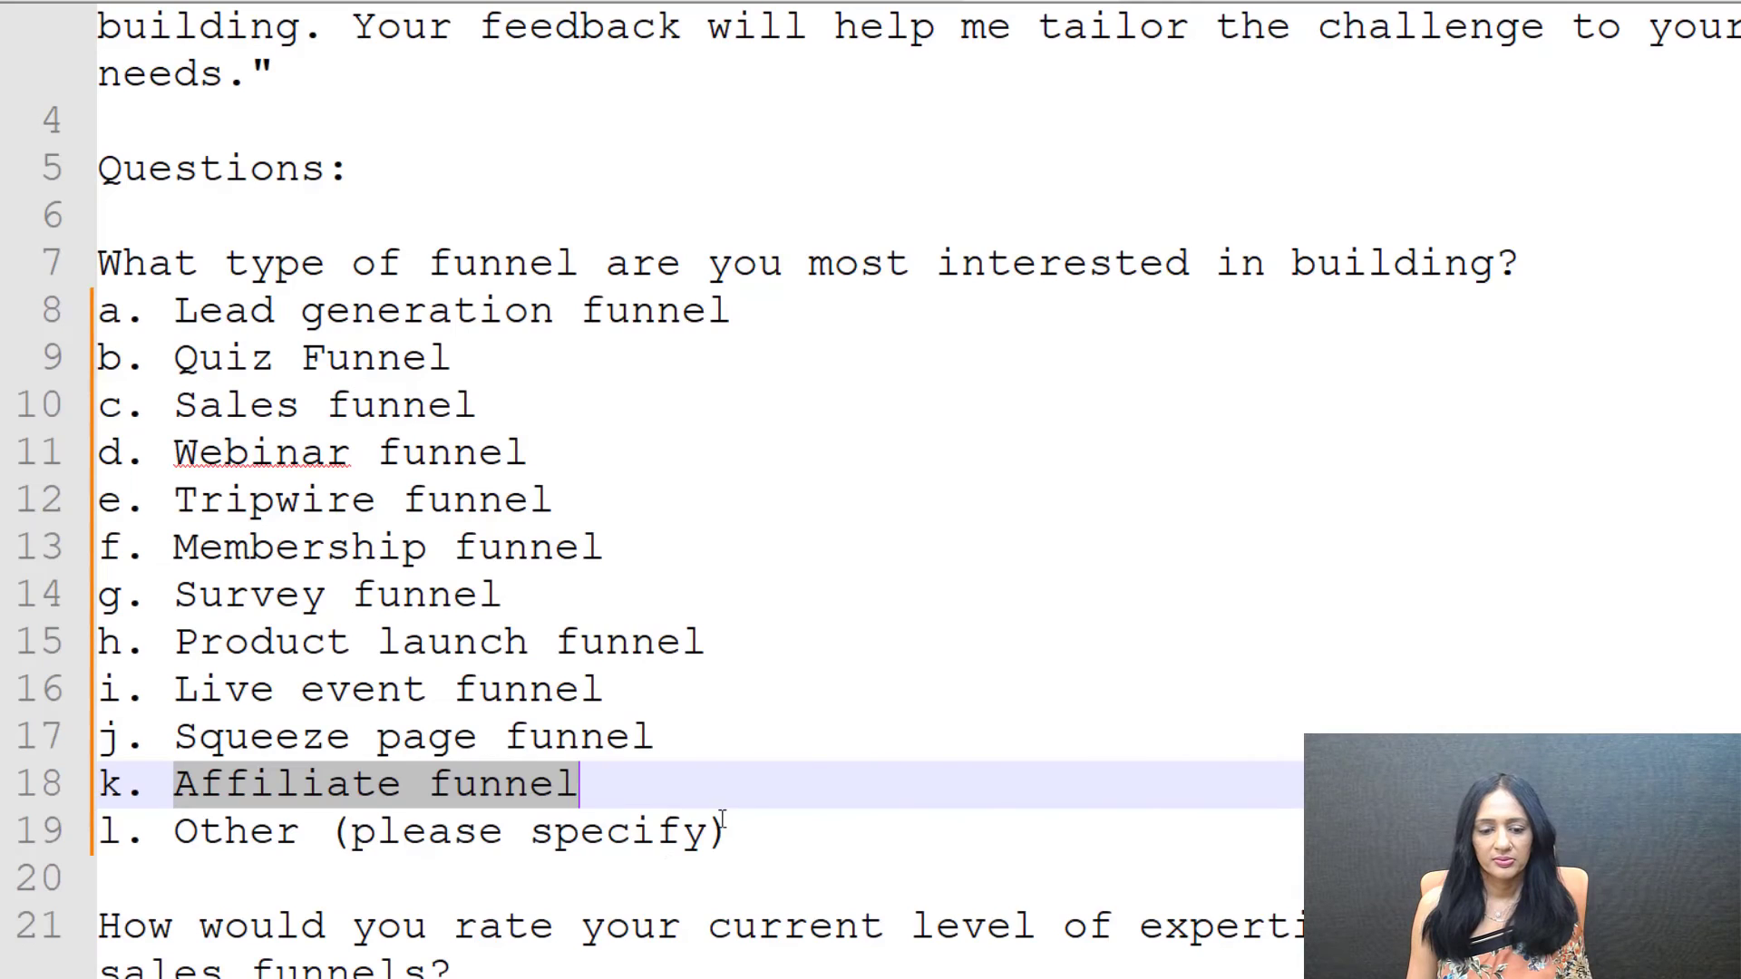
drag(730, 830, 172, 829)
key(ctrl+c)
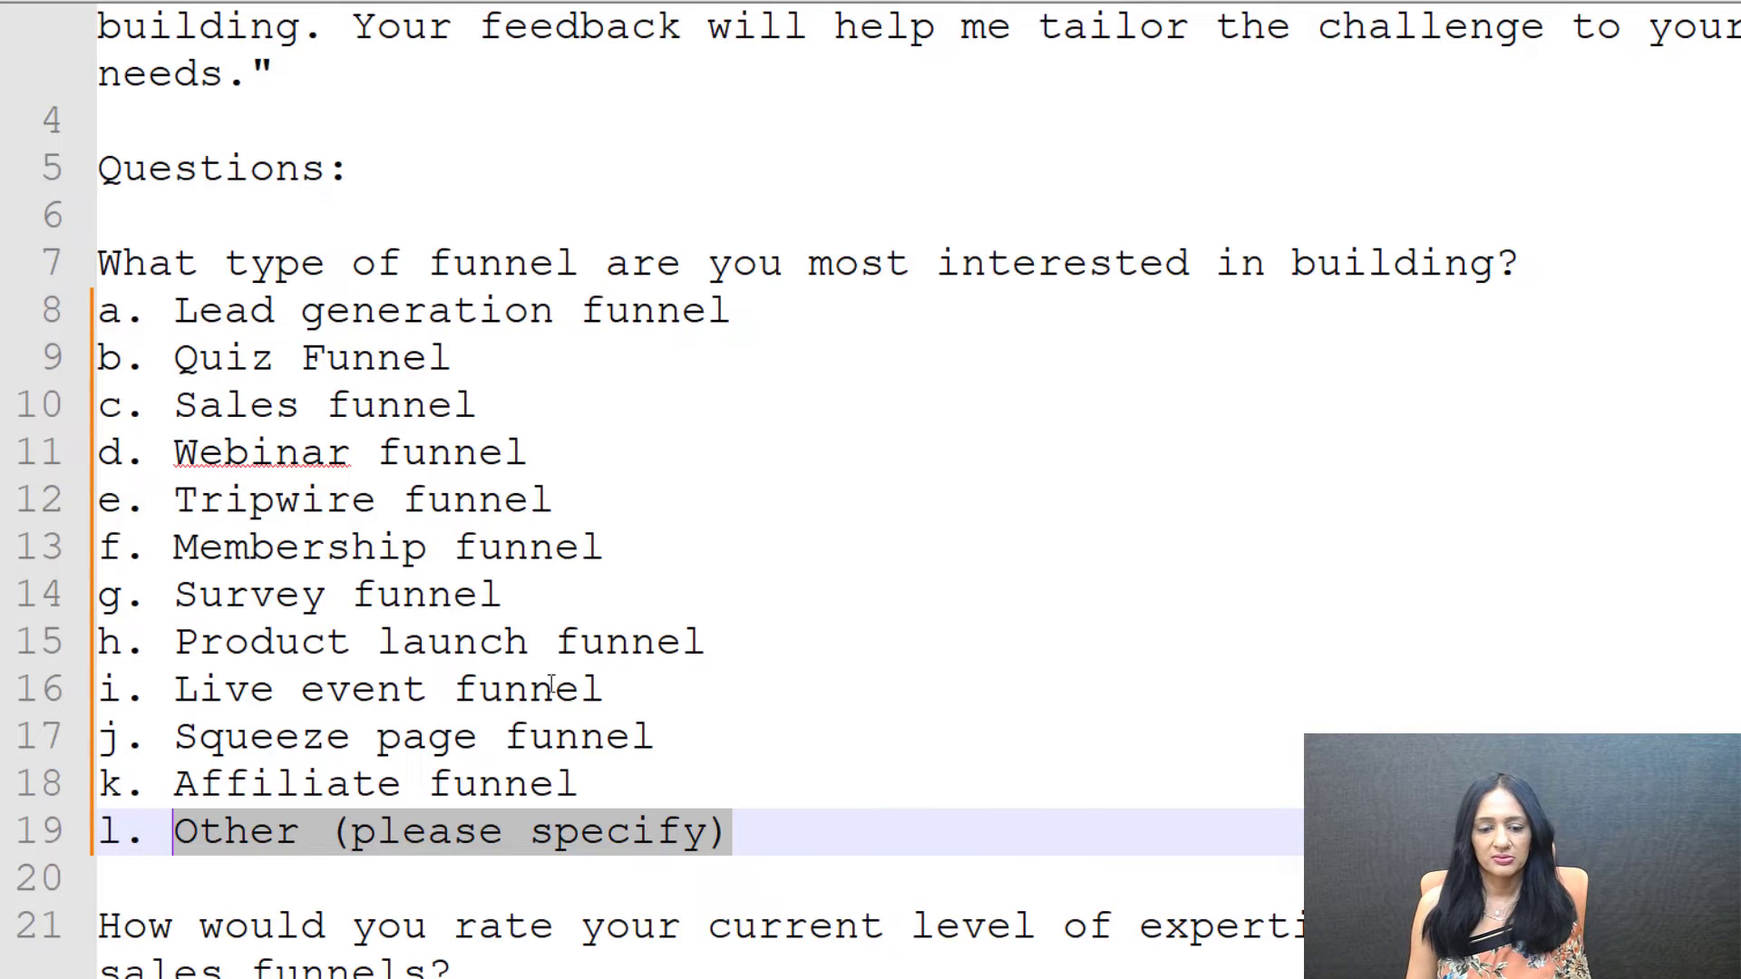
key(alt+Tab)
key(ctrl+v)
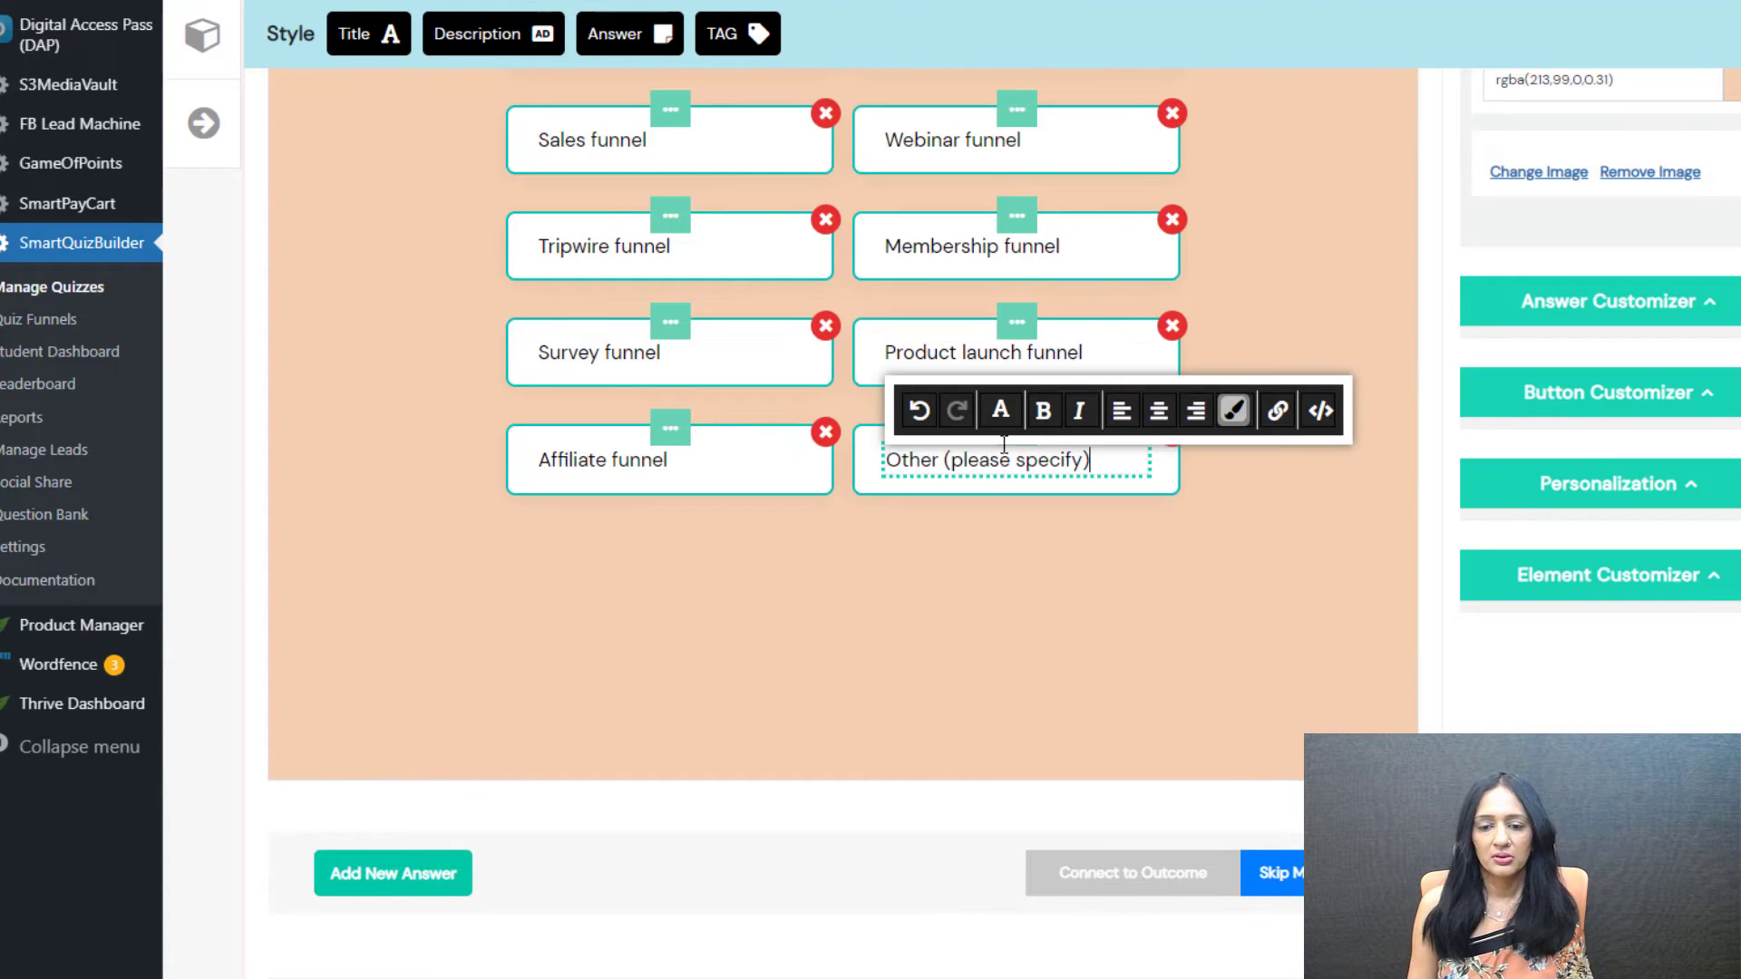
click(1036, 492)
- Enable Show Other for the "Other (please specify)" answer and start its text area prompt with "What"
click(1015, 430)
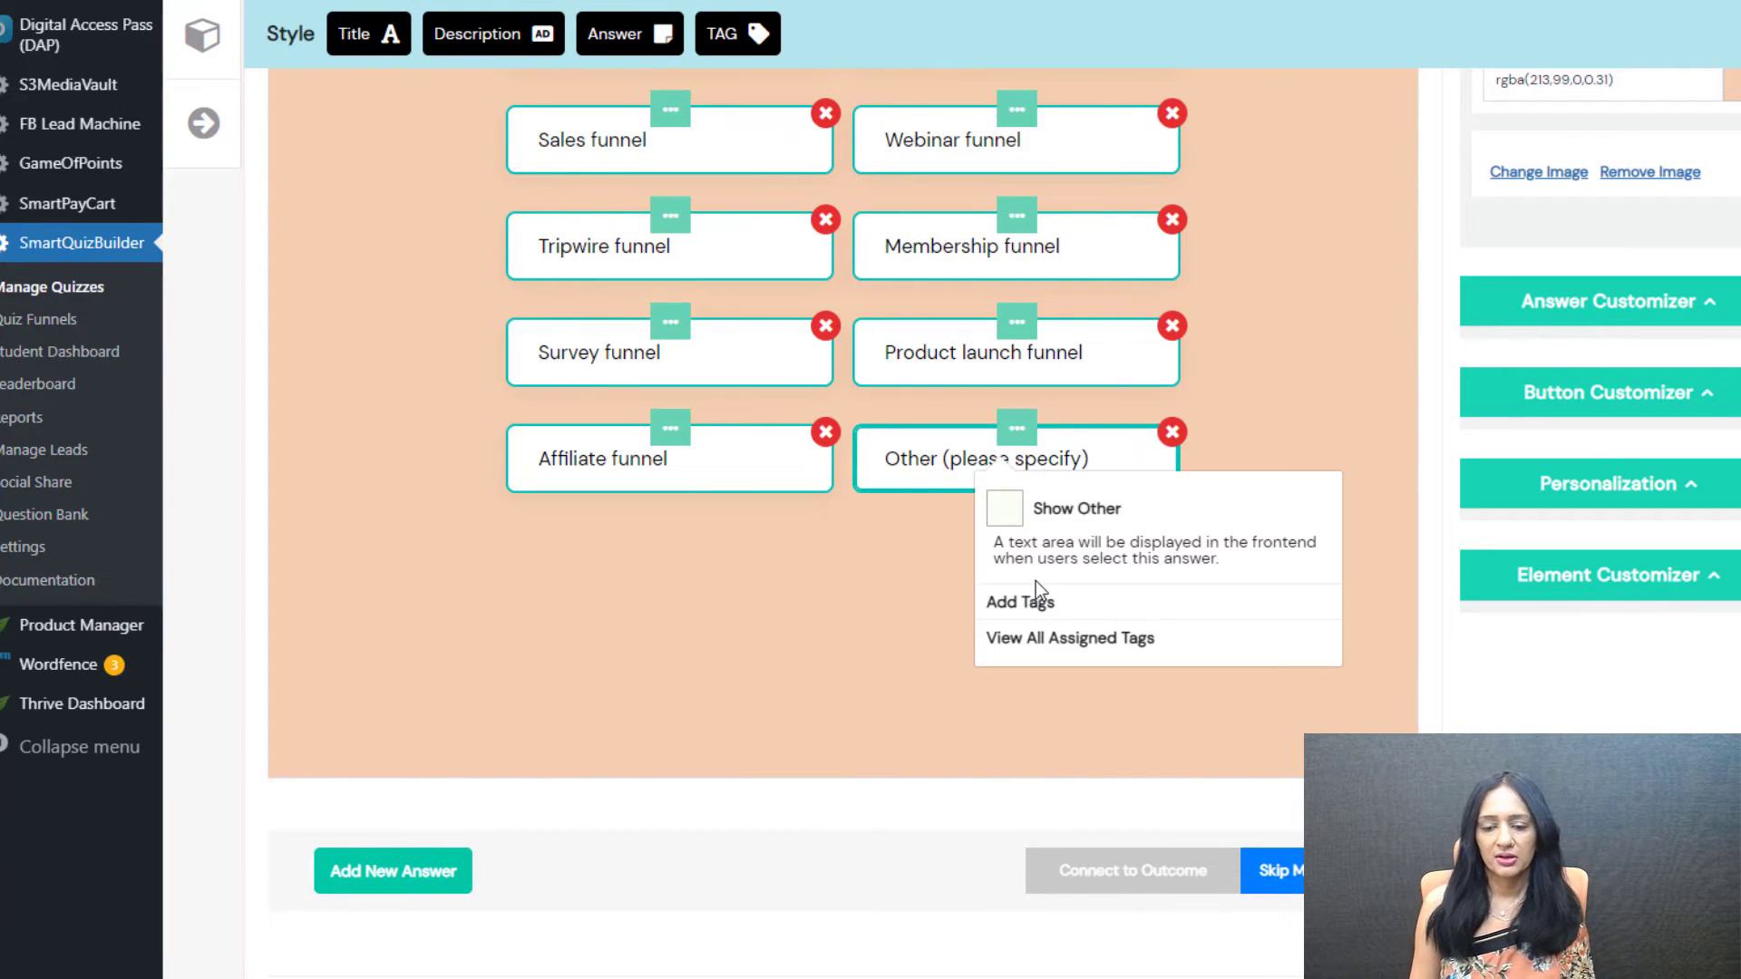
click(1015, 518)
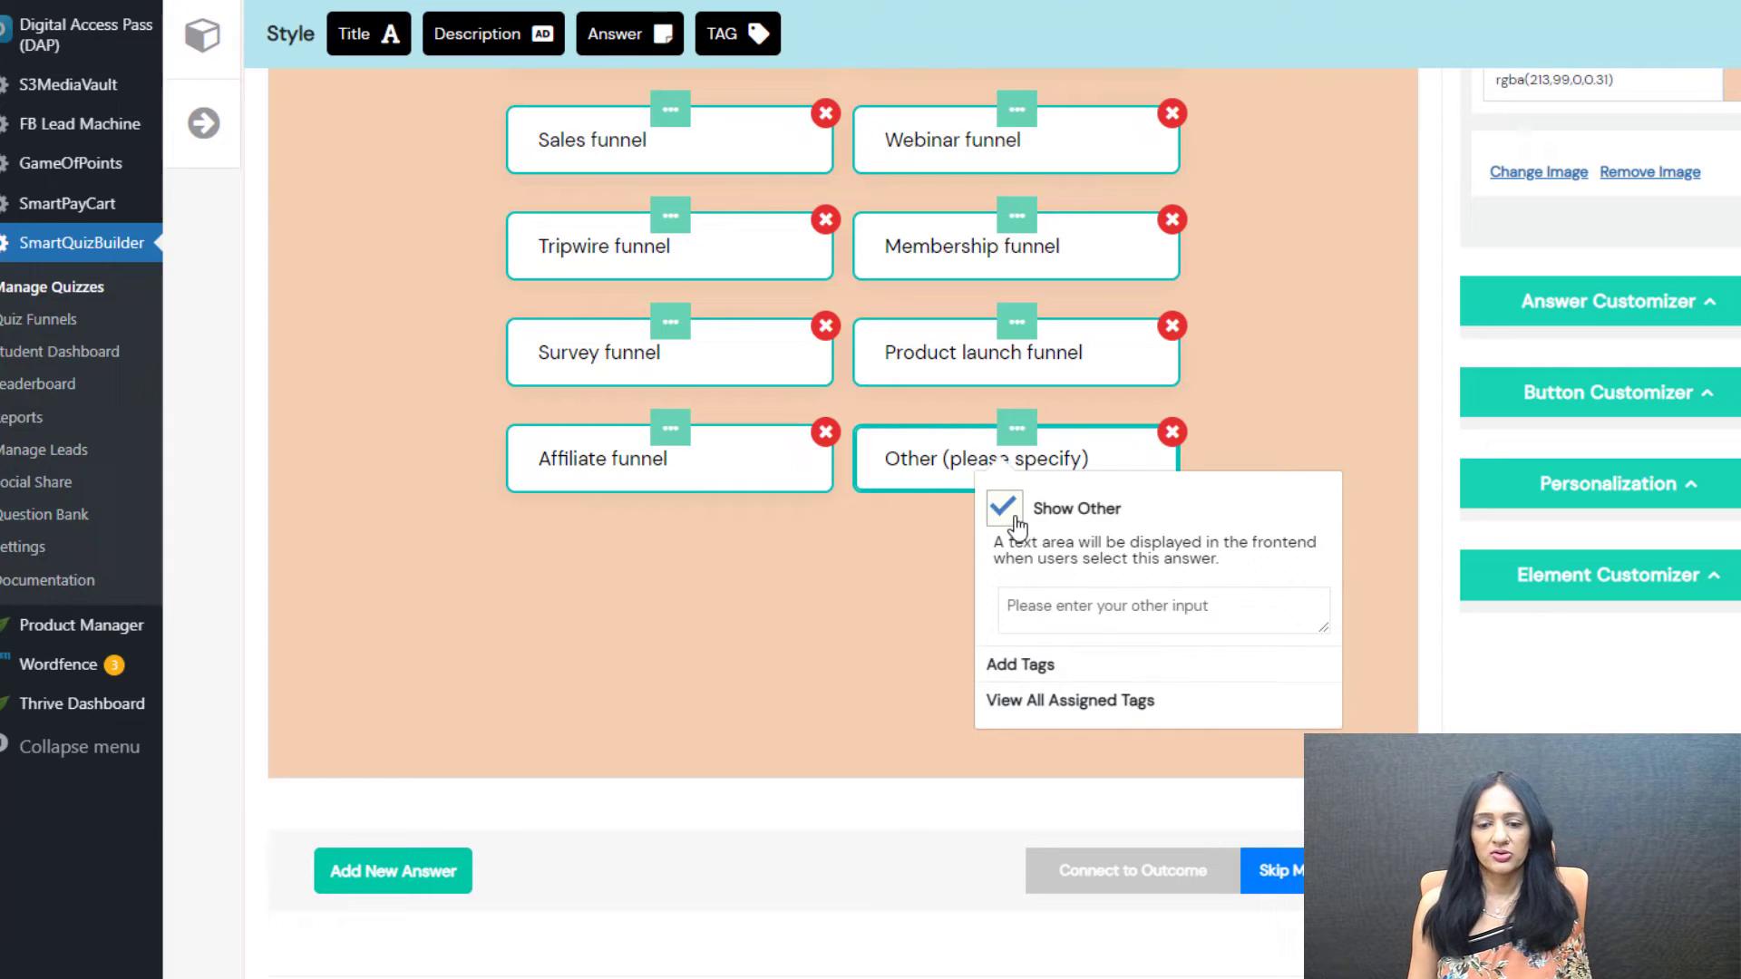
click(1041, 609)
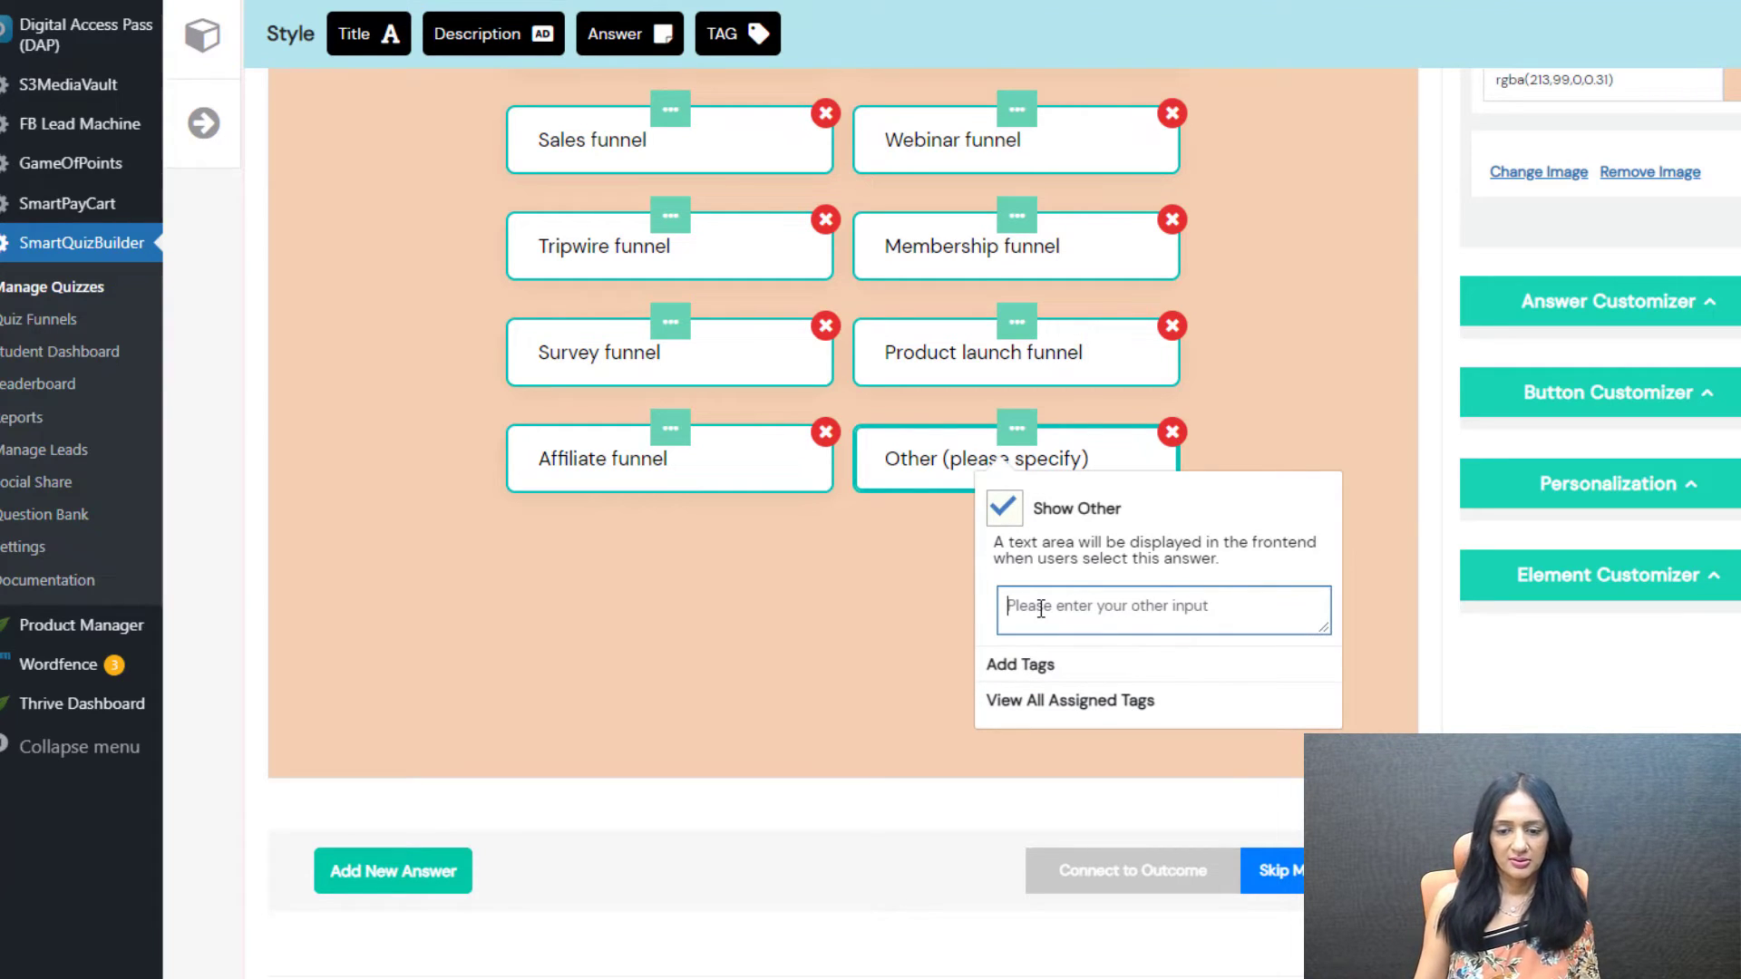
text(P)
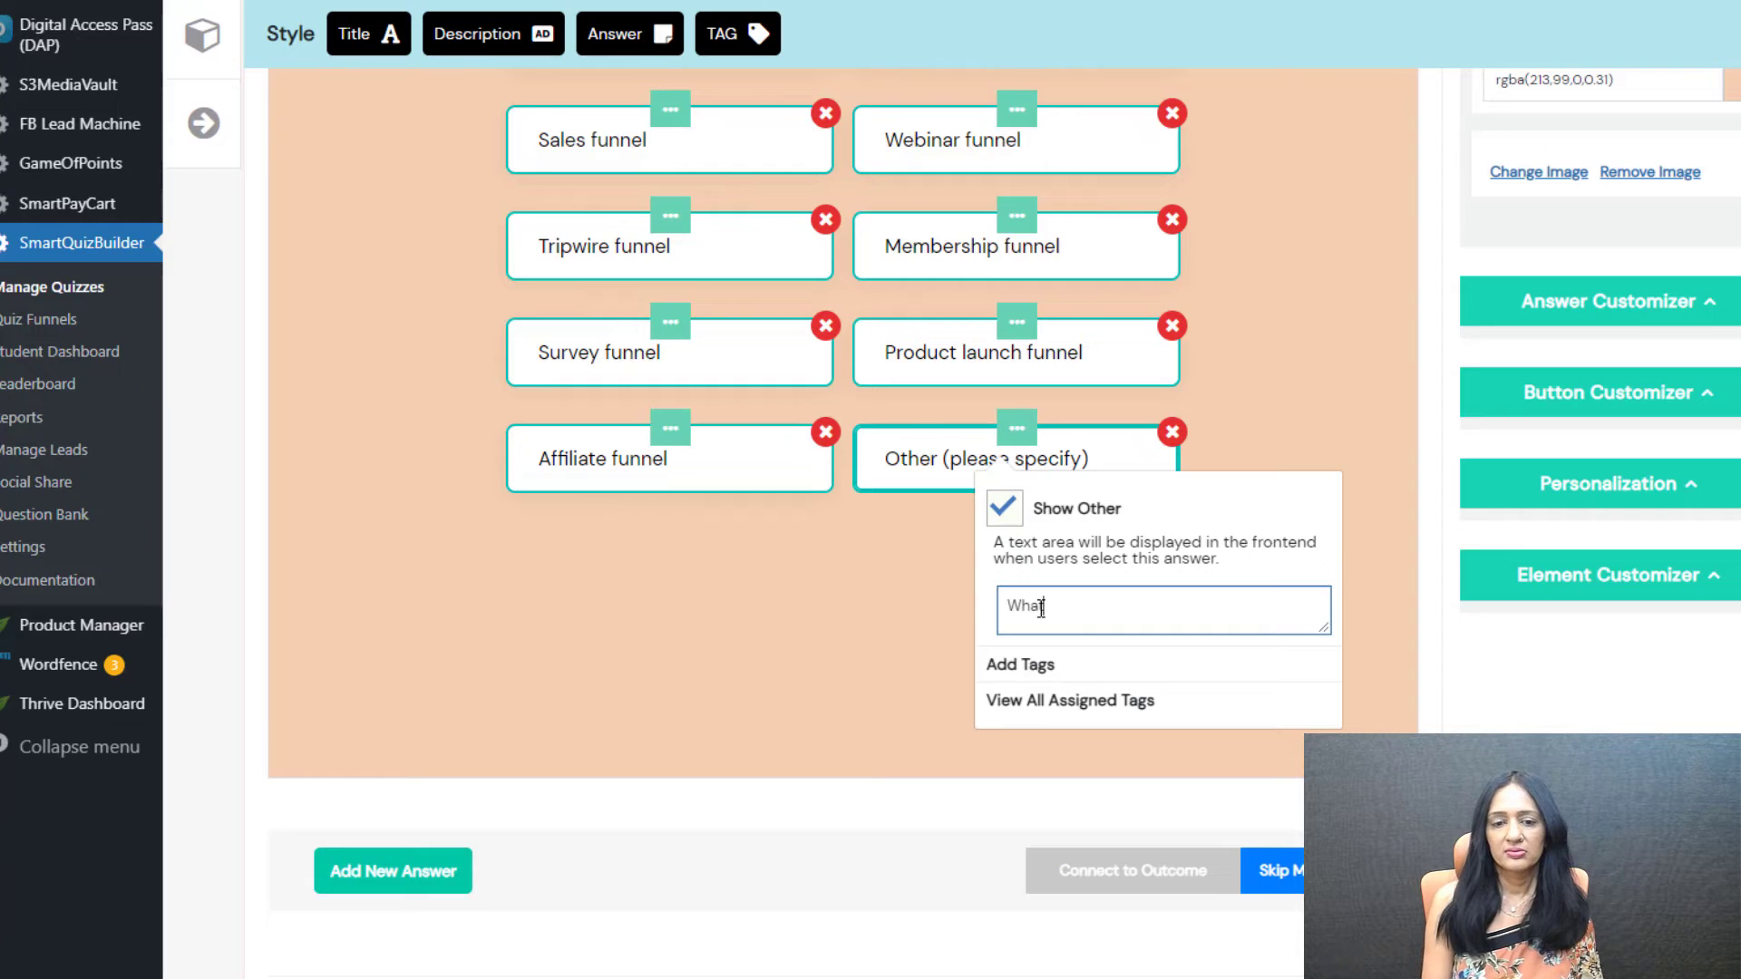
- Replace the Show Other prompt with the copied question title "What type of funnel are you most interested in building?"
scroll(907, 454, up, 3)
click(941, 143)
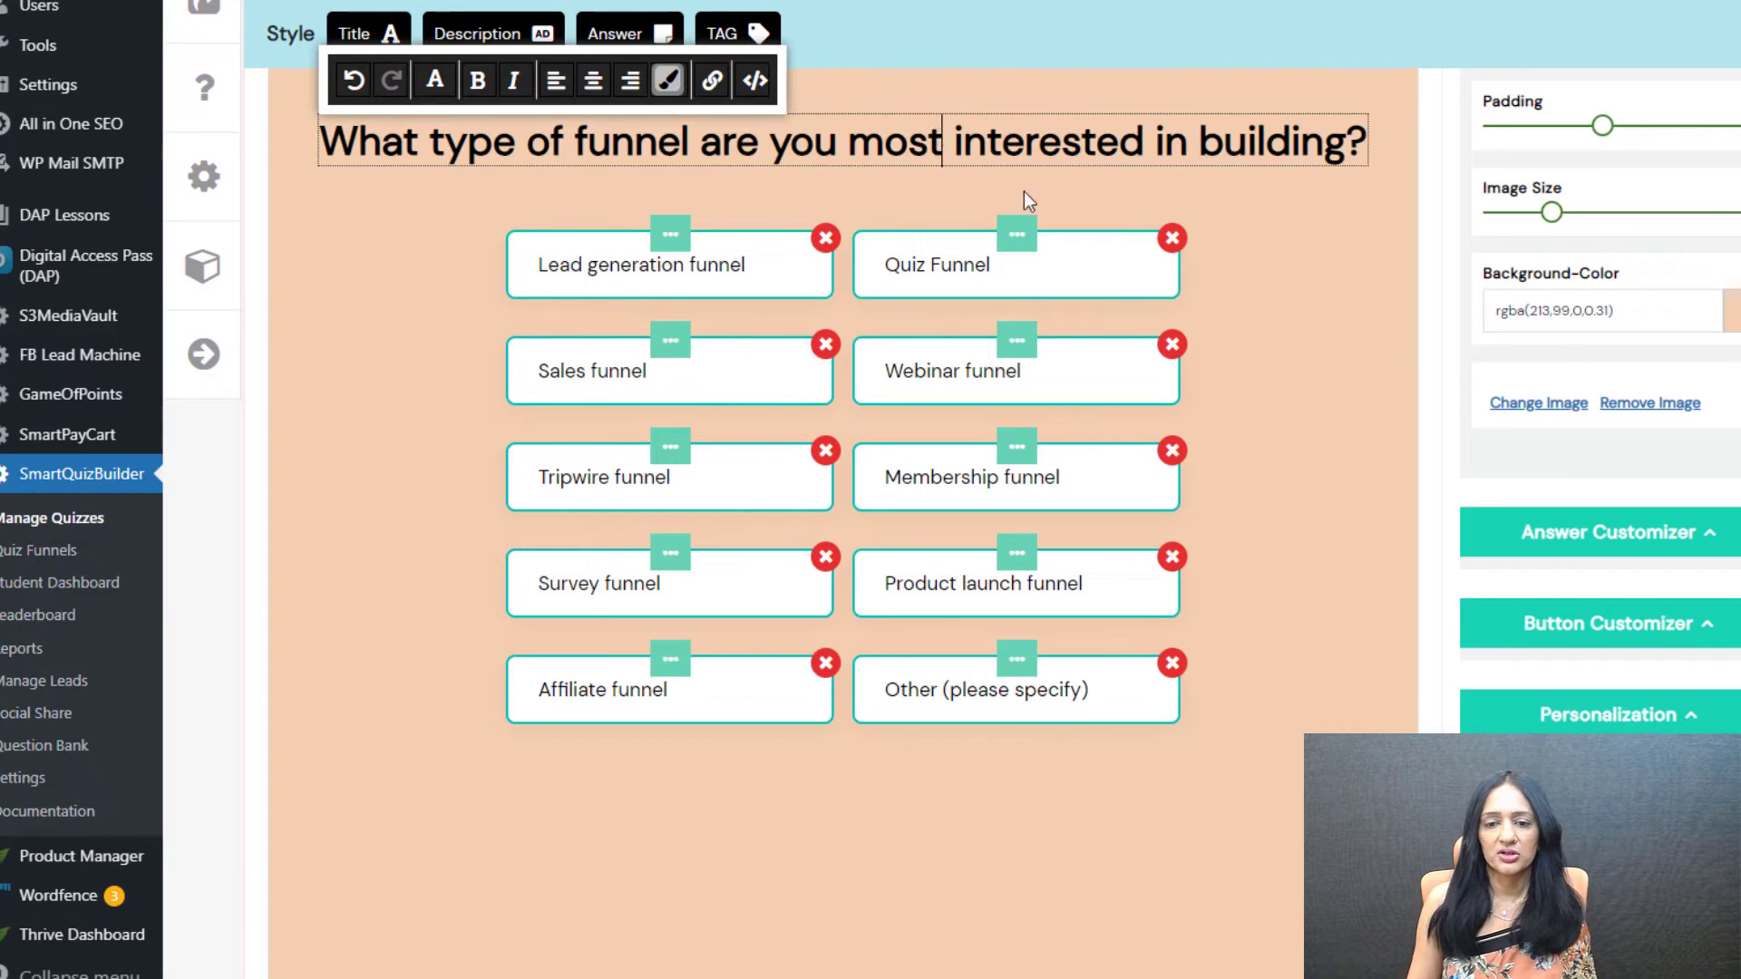
key(ctrl+a)
key(ctrl+c)
click(1017, 659)
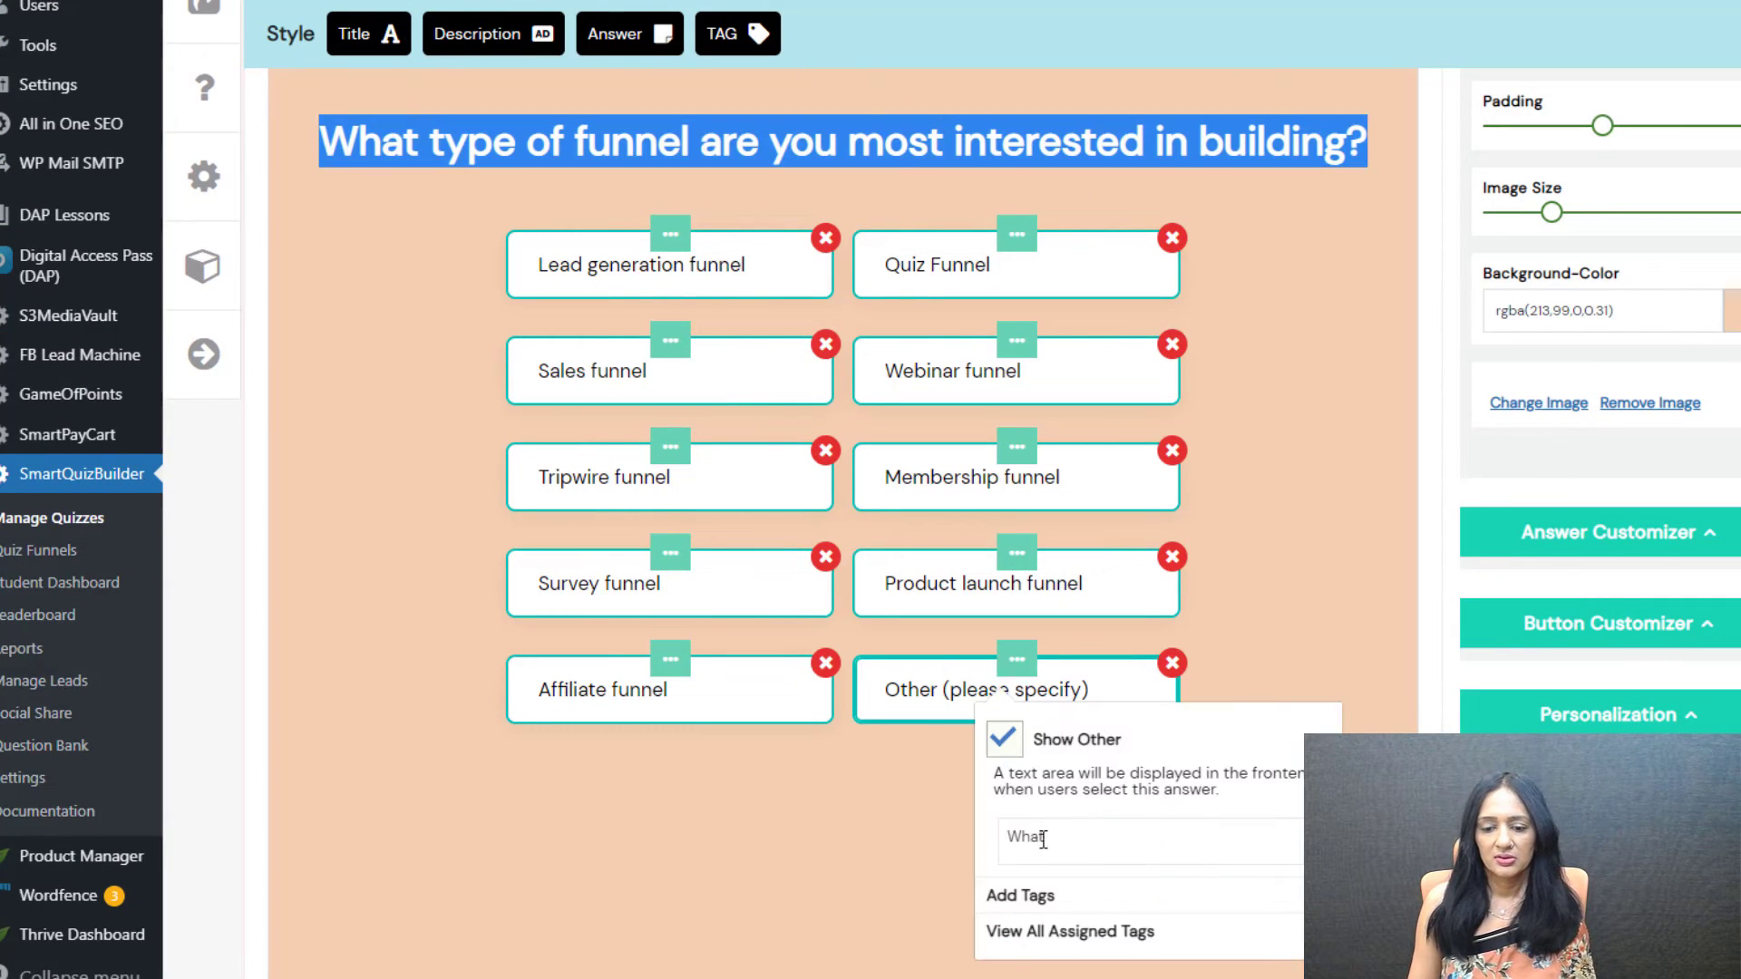
click(963, 848)
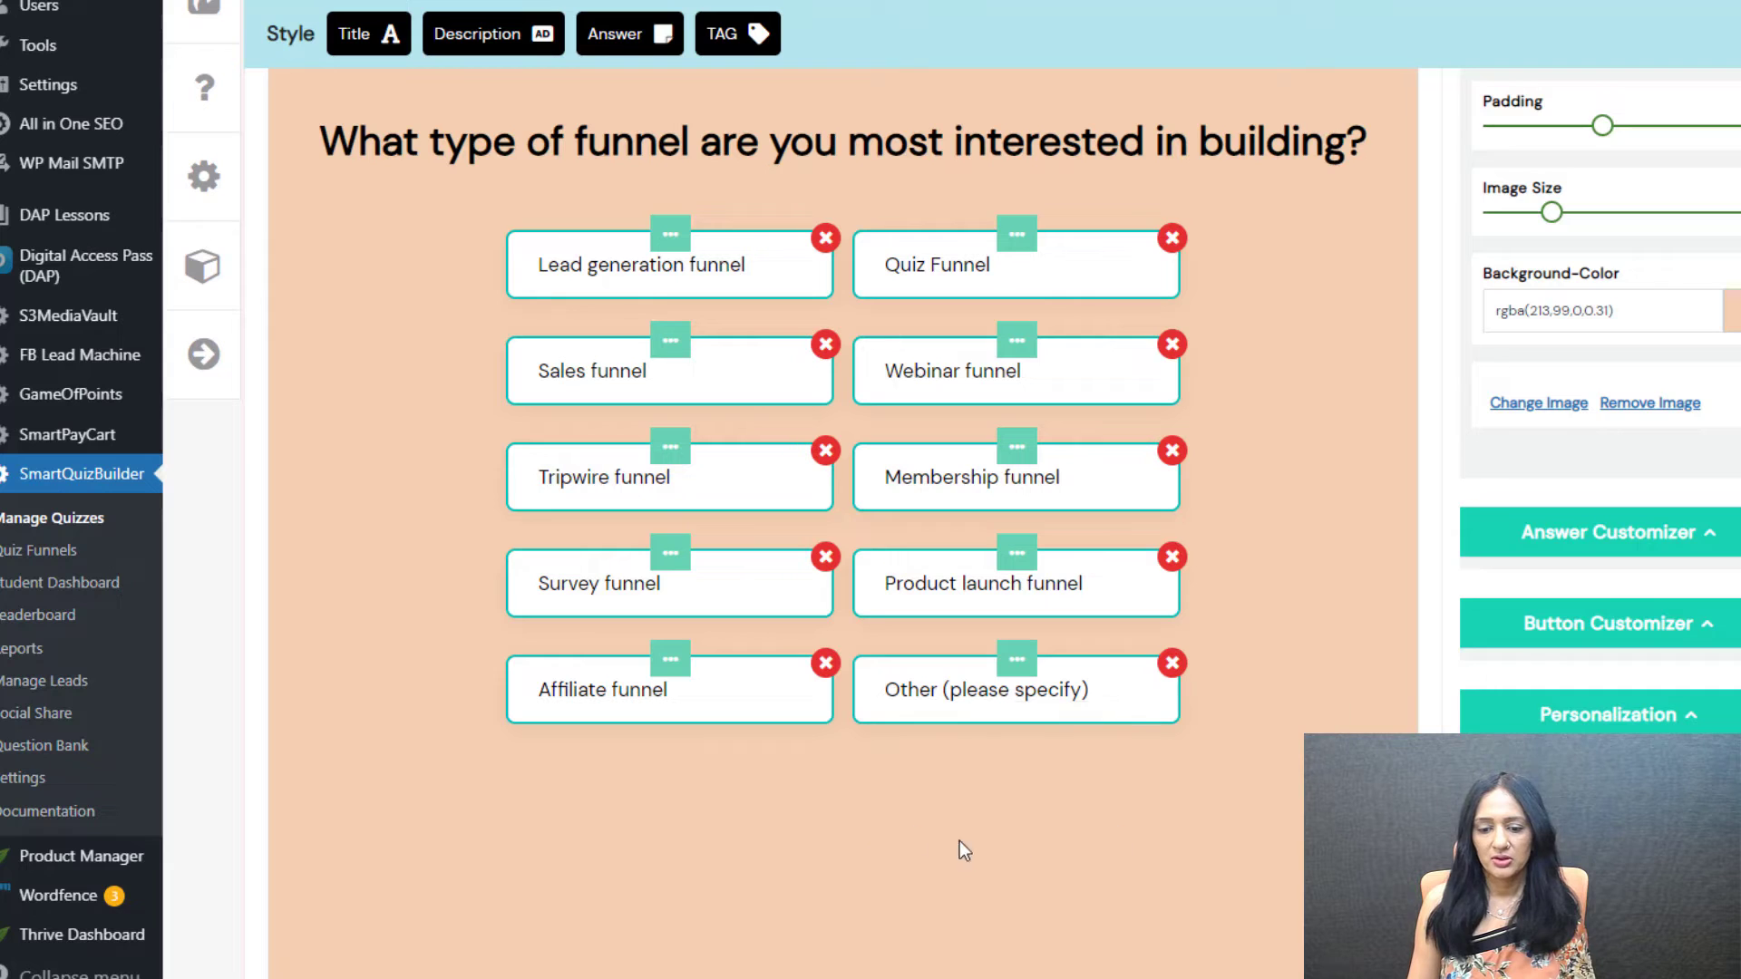
click(1016, 659)
double_click(1093, 844)
key(ctrl+v)
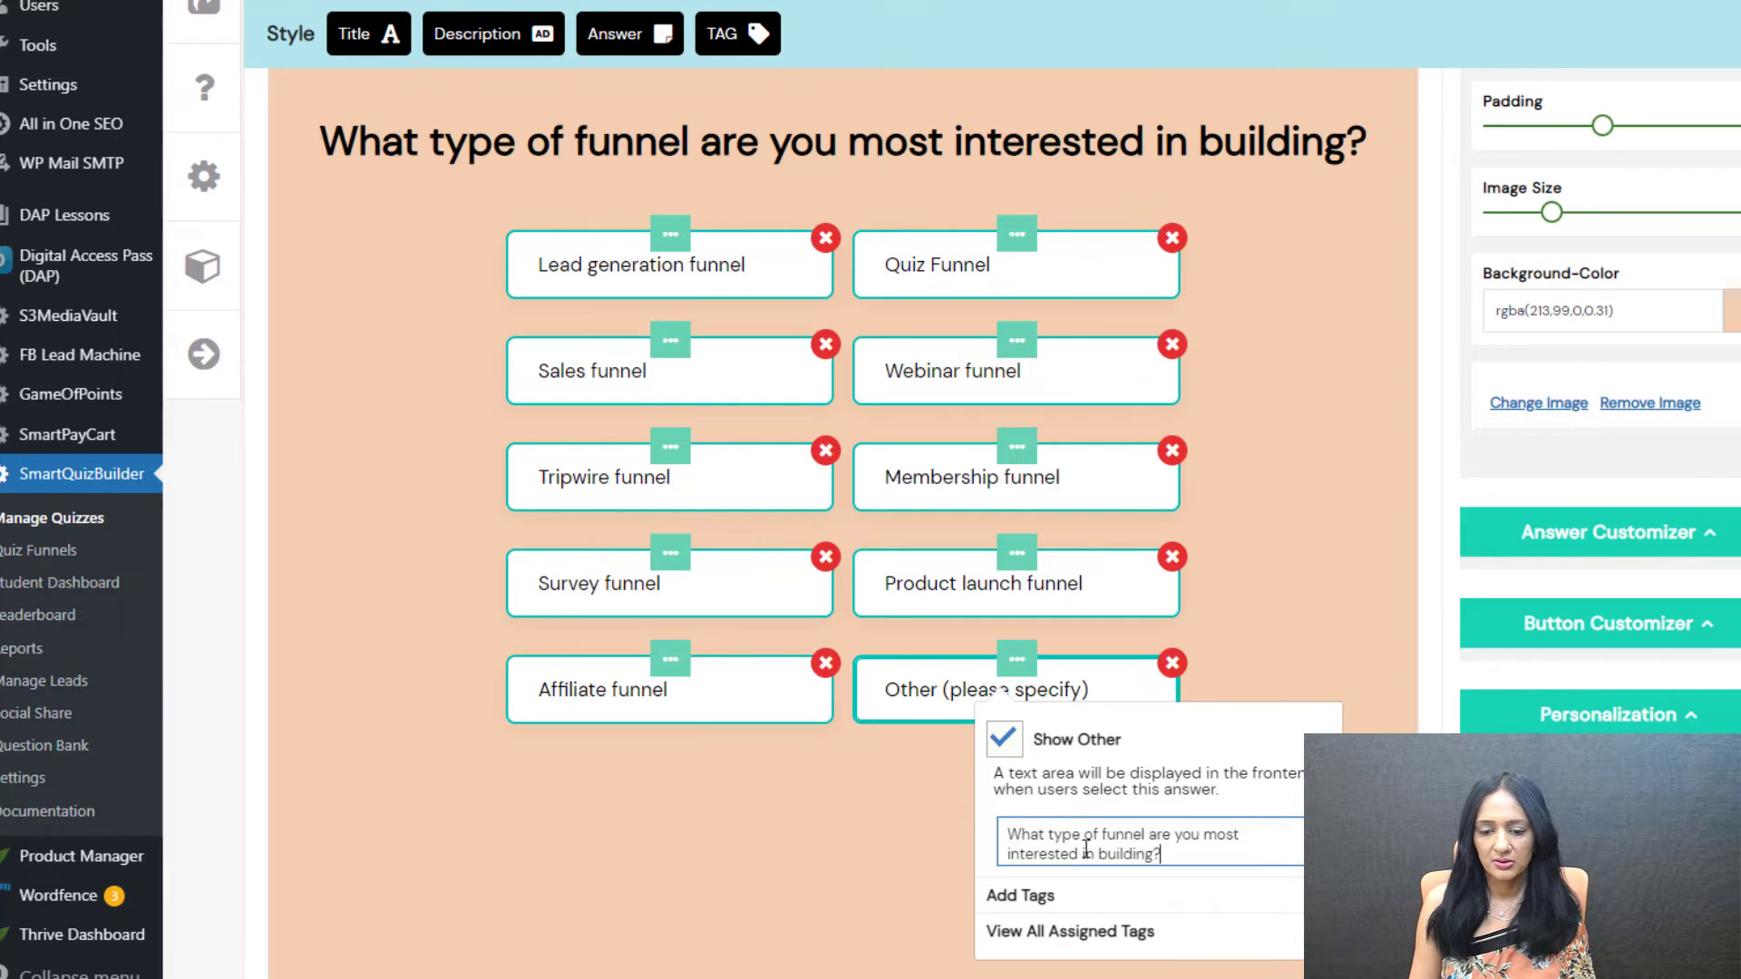
- Make the answer text style slightly larger and increase its font weight
scroll(535, 431, up, 3)
scroll(726, 544, up, 3)
scroll(759, 720, down, 2)
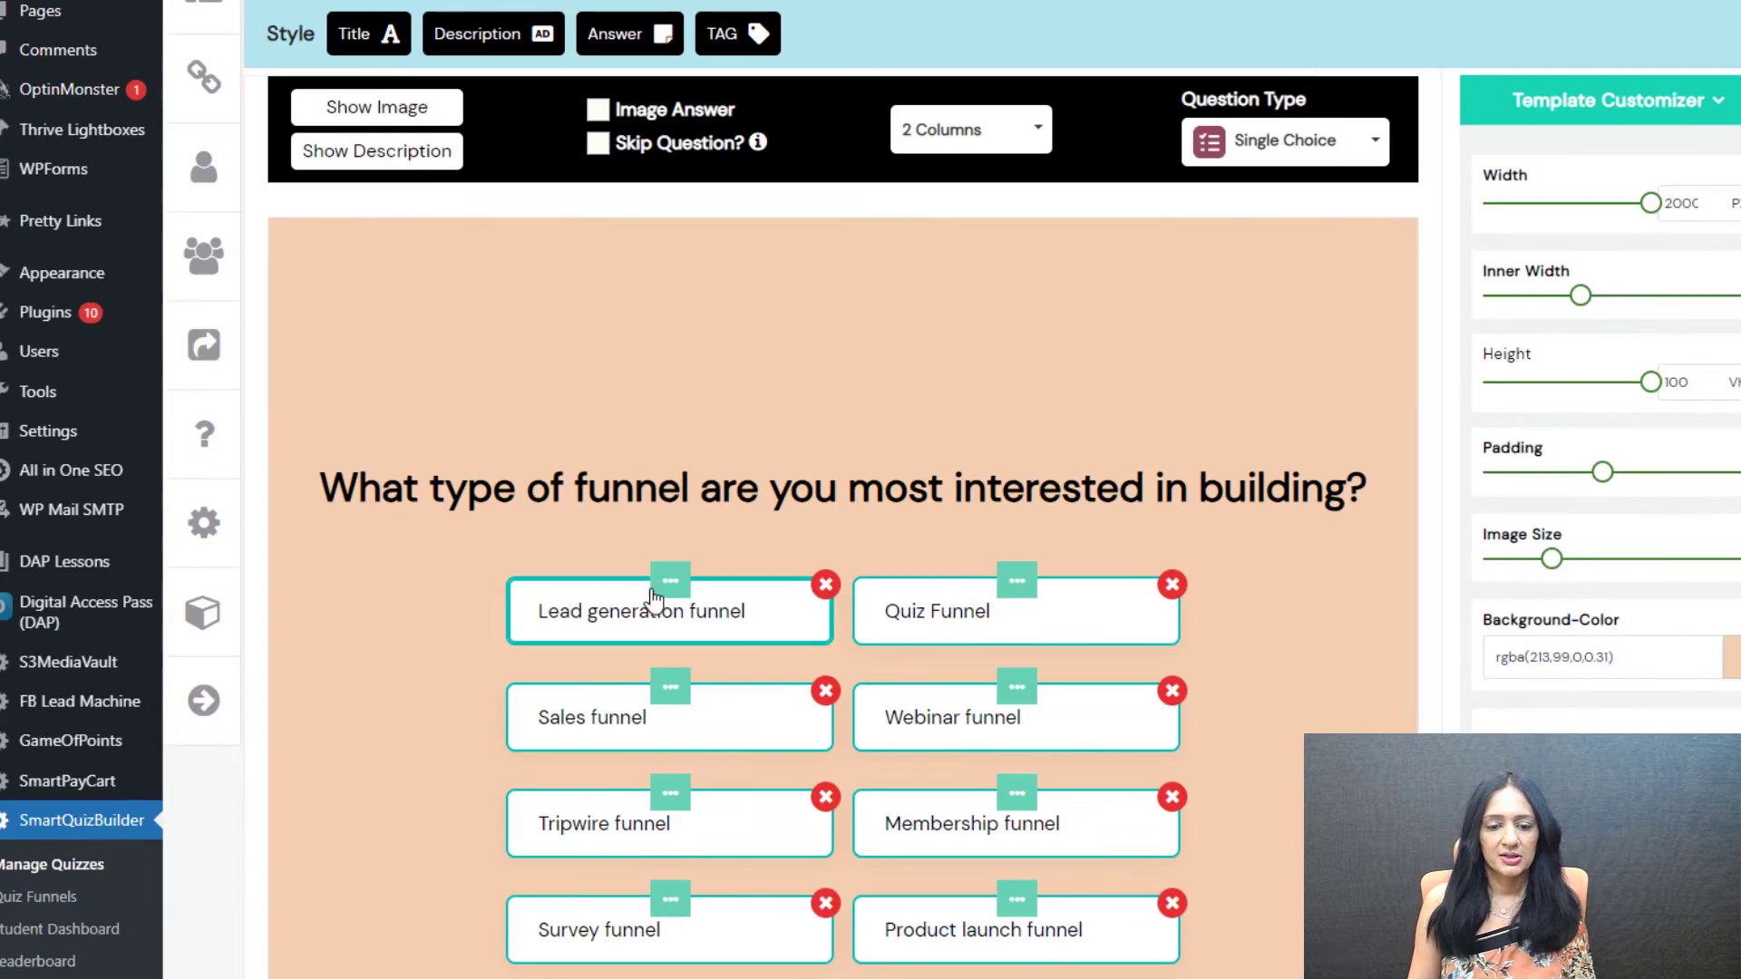
click(626, 34)
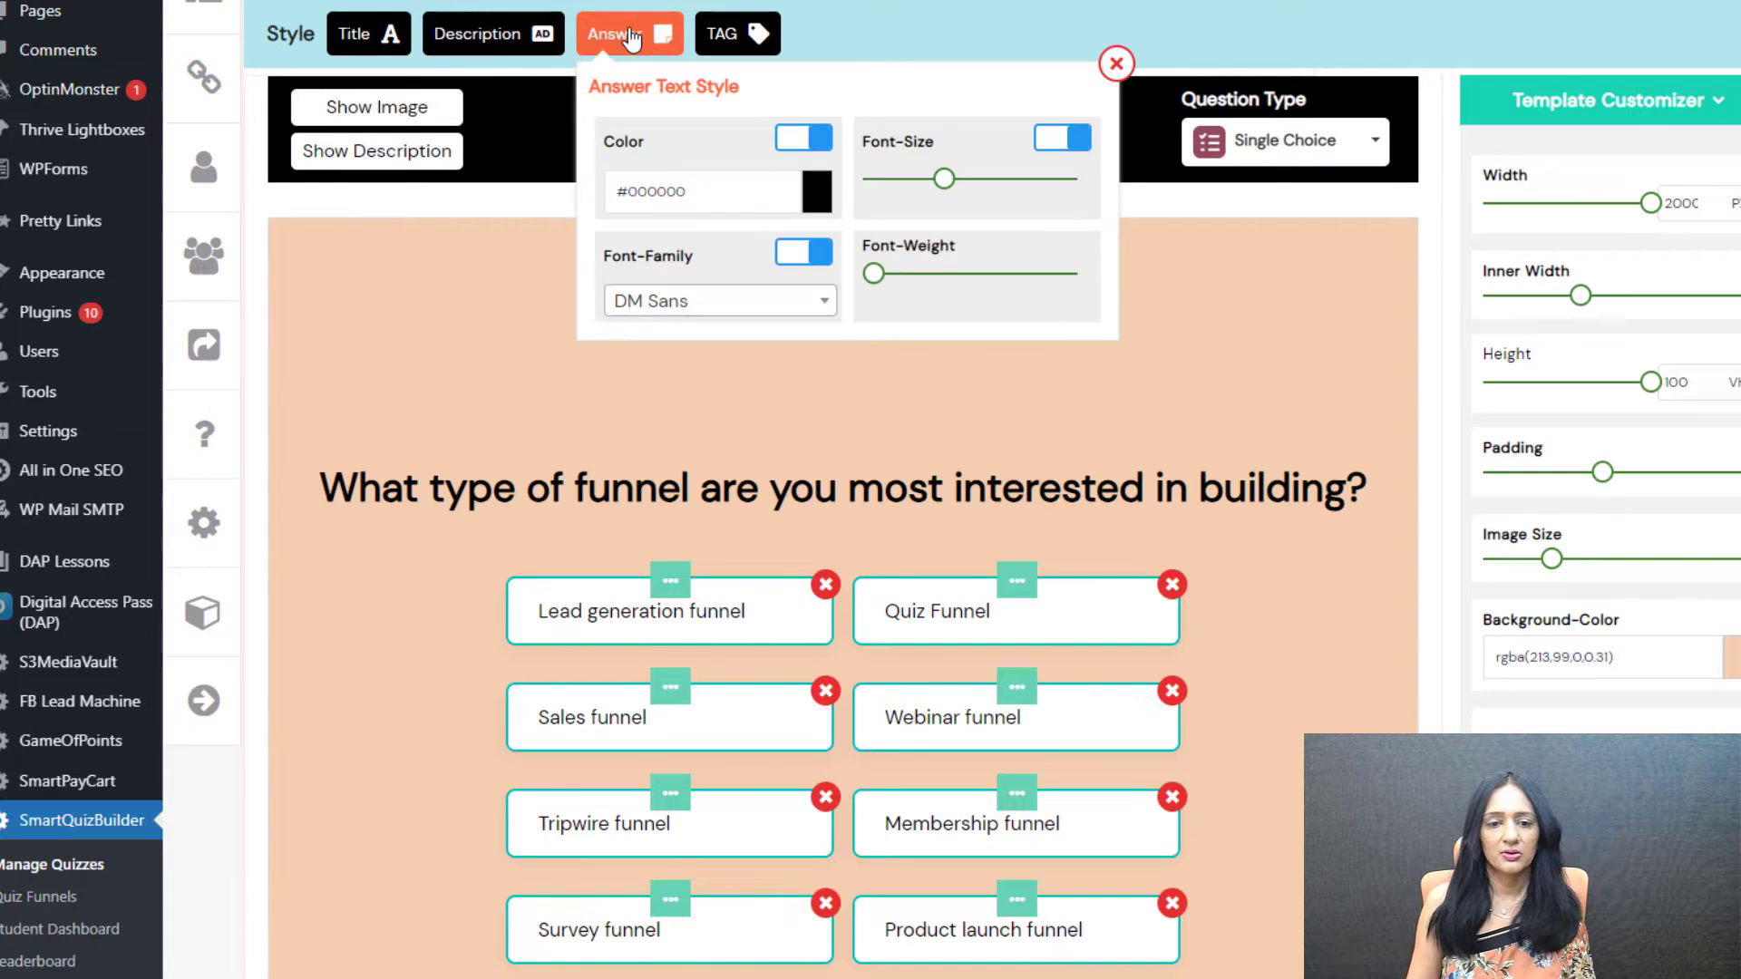
drag(940, 178, 961, 179)
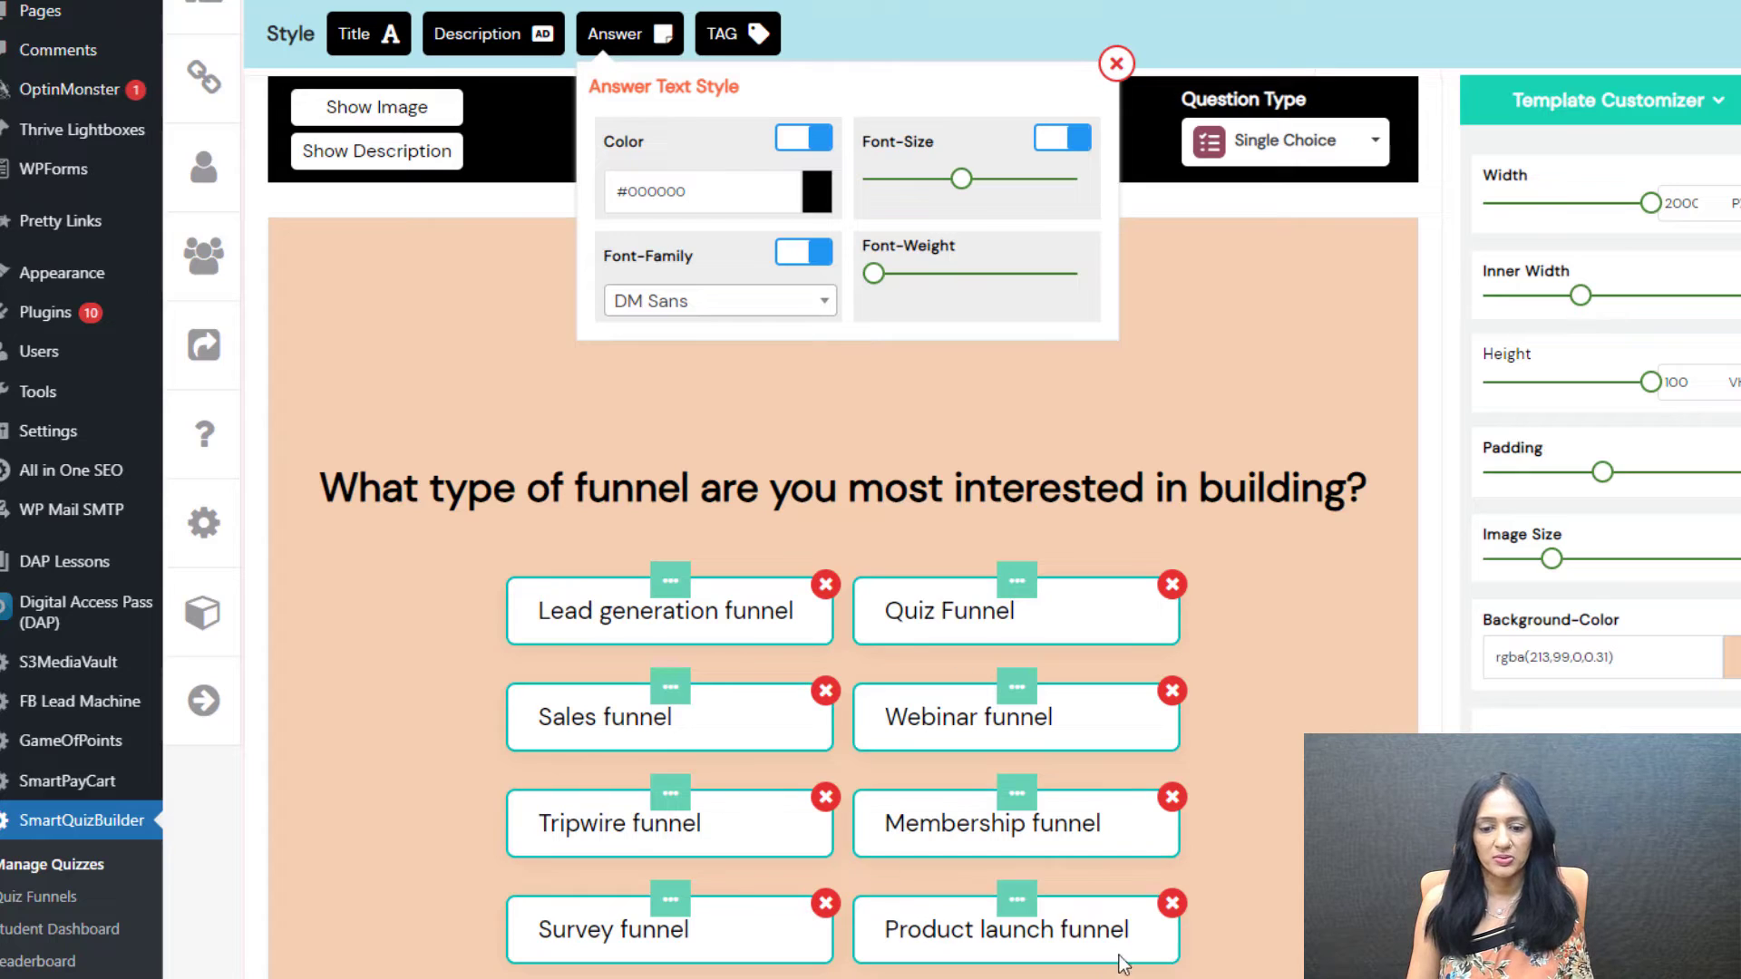
drag(873, 273, 960, 275)
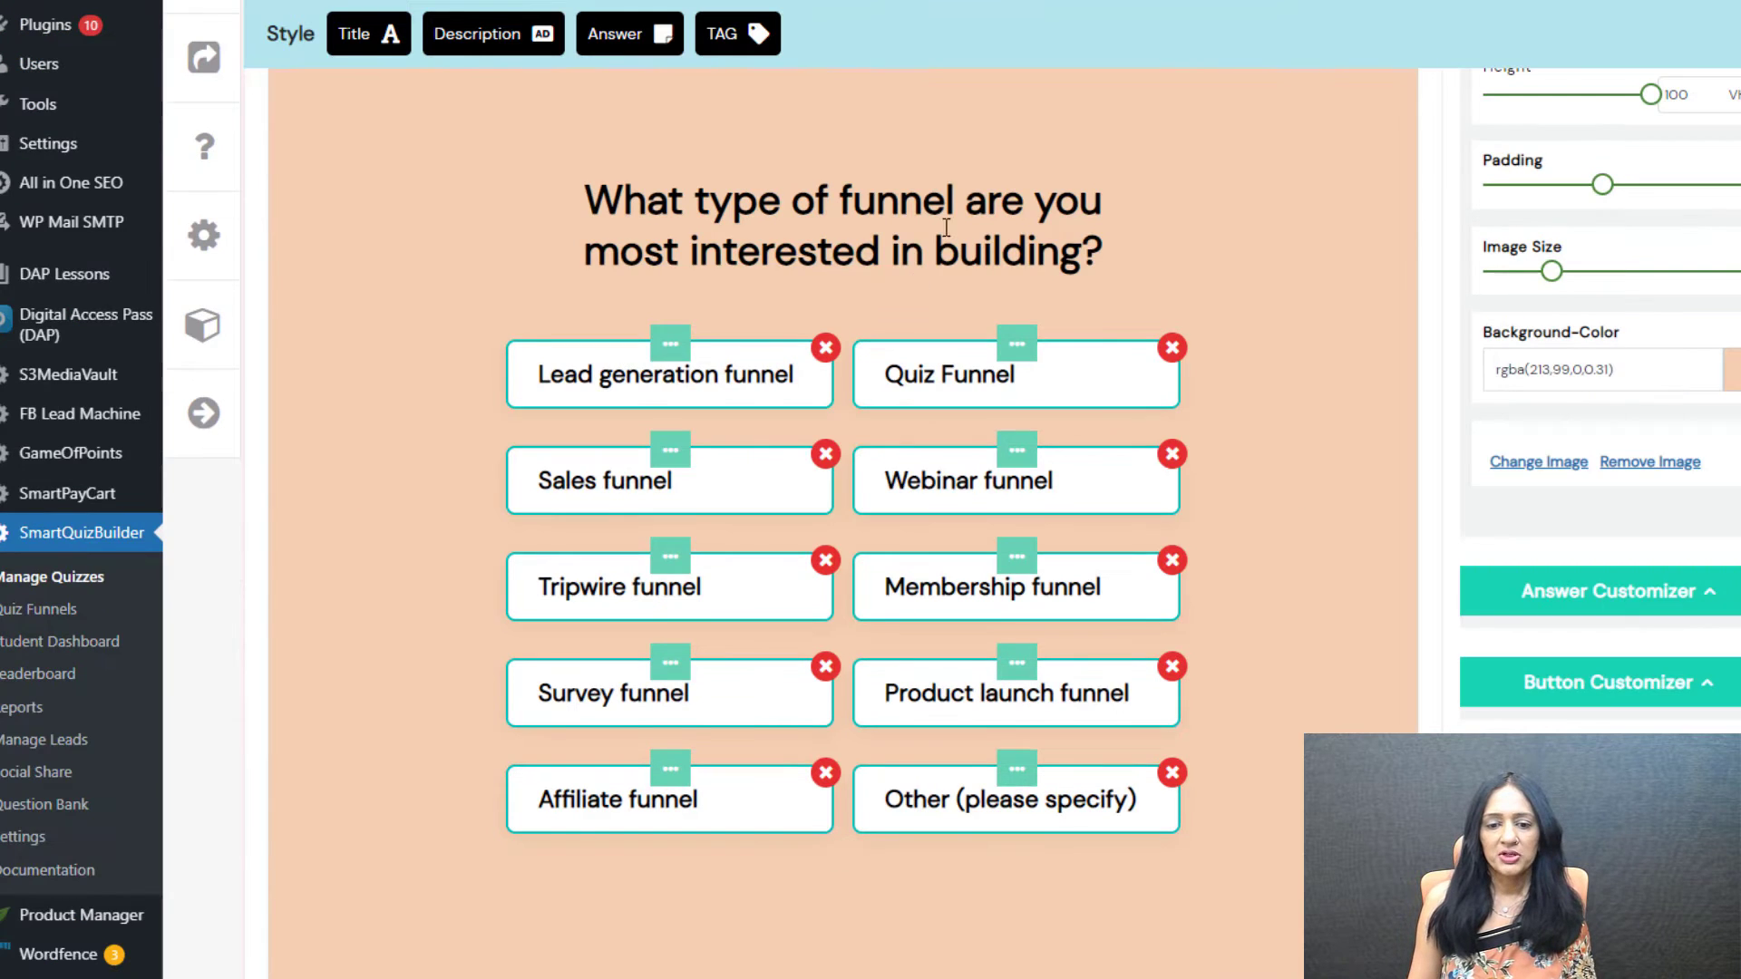
- Change the first question's type to Multiple Choice
scroll(1293, 247, up, 6)
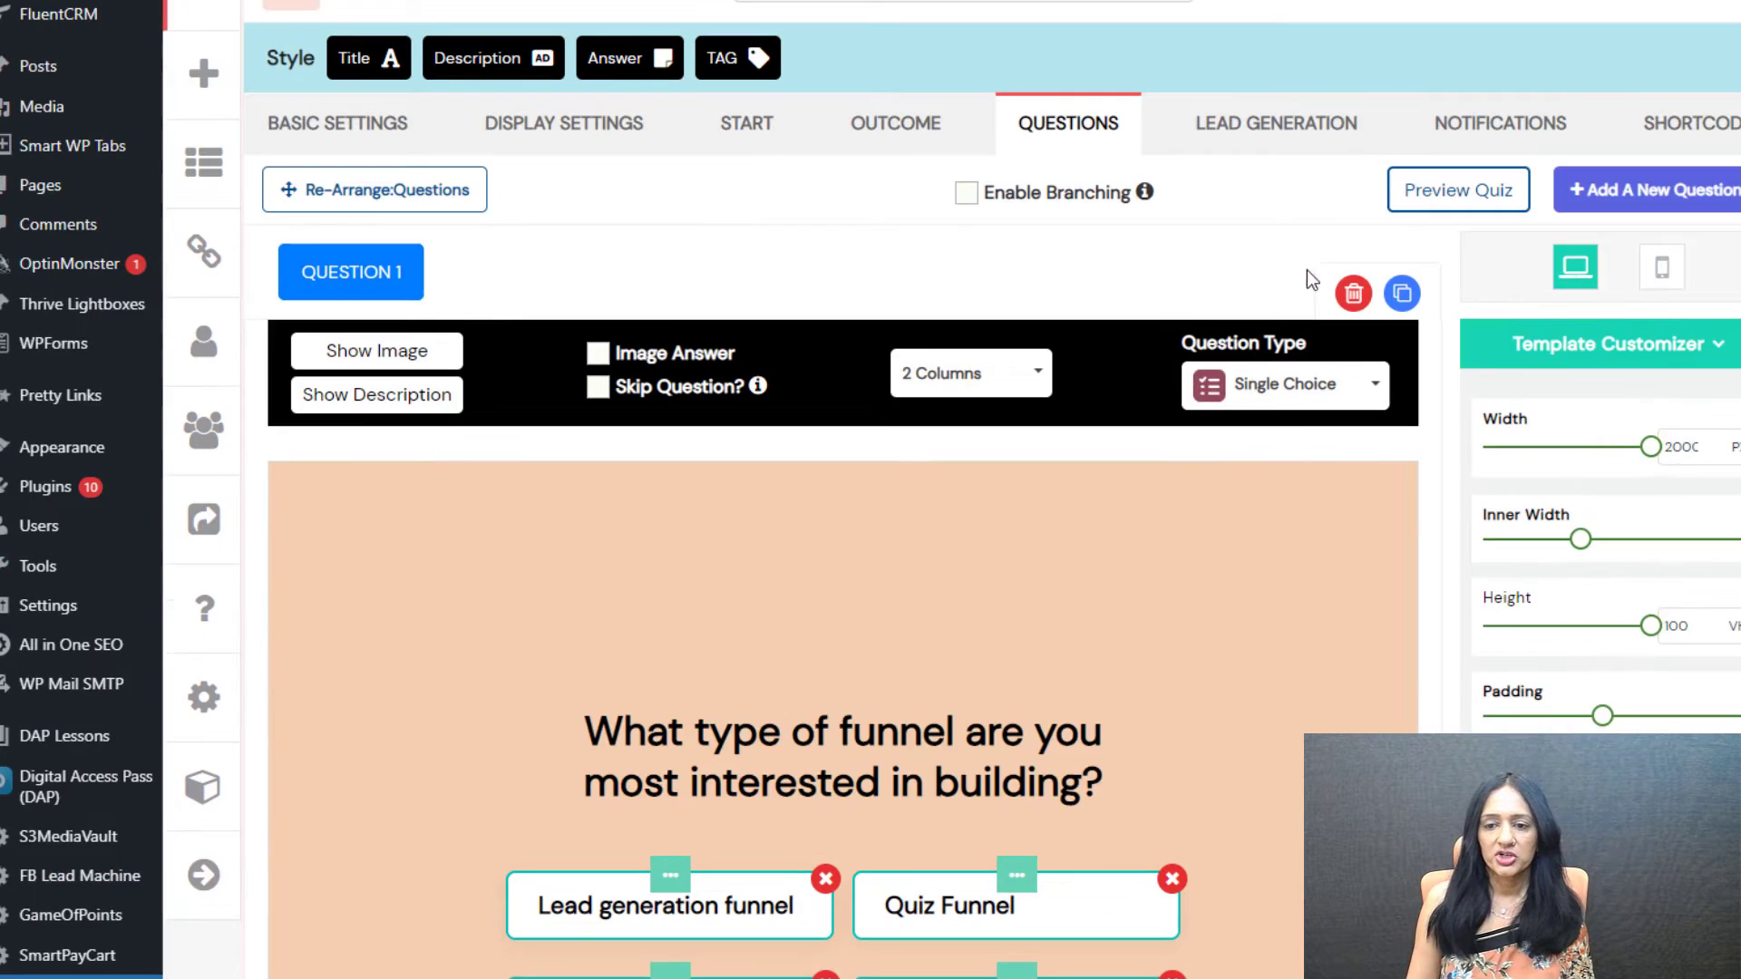
scroll(942, 649, down, 1)
click(1298, 281)
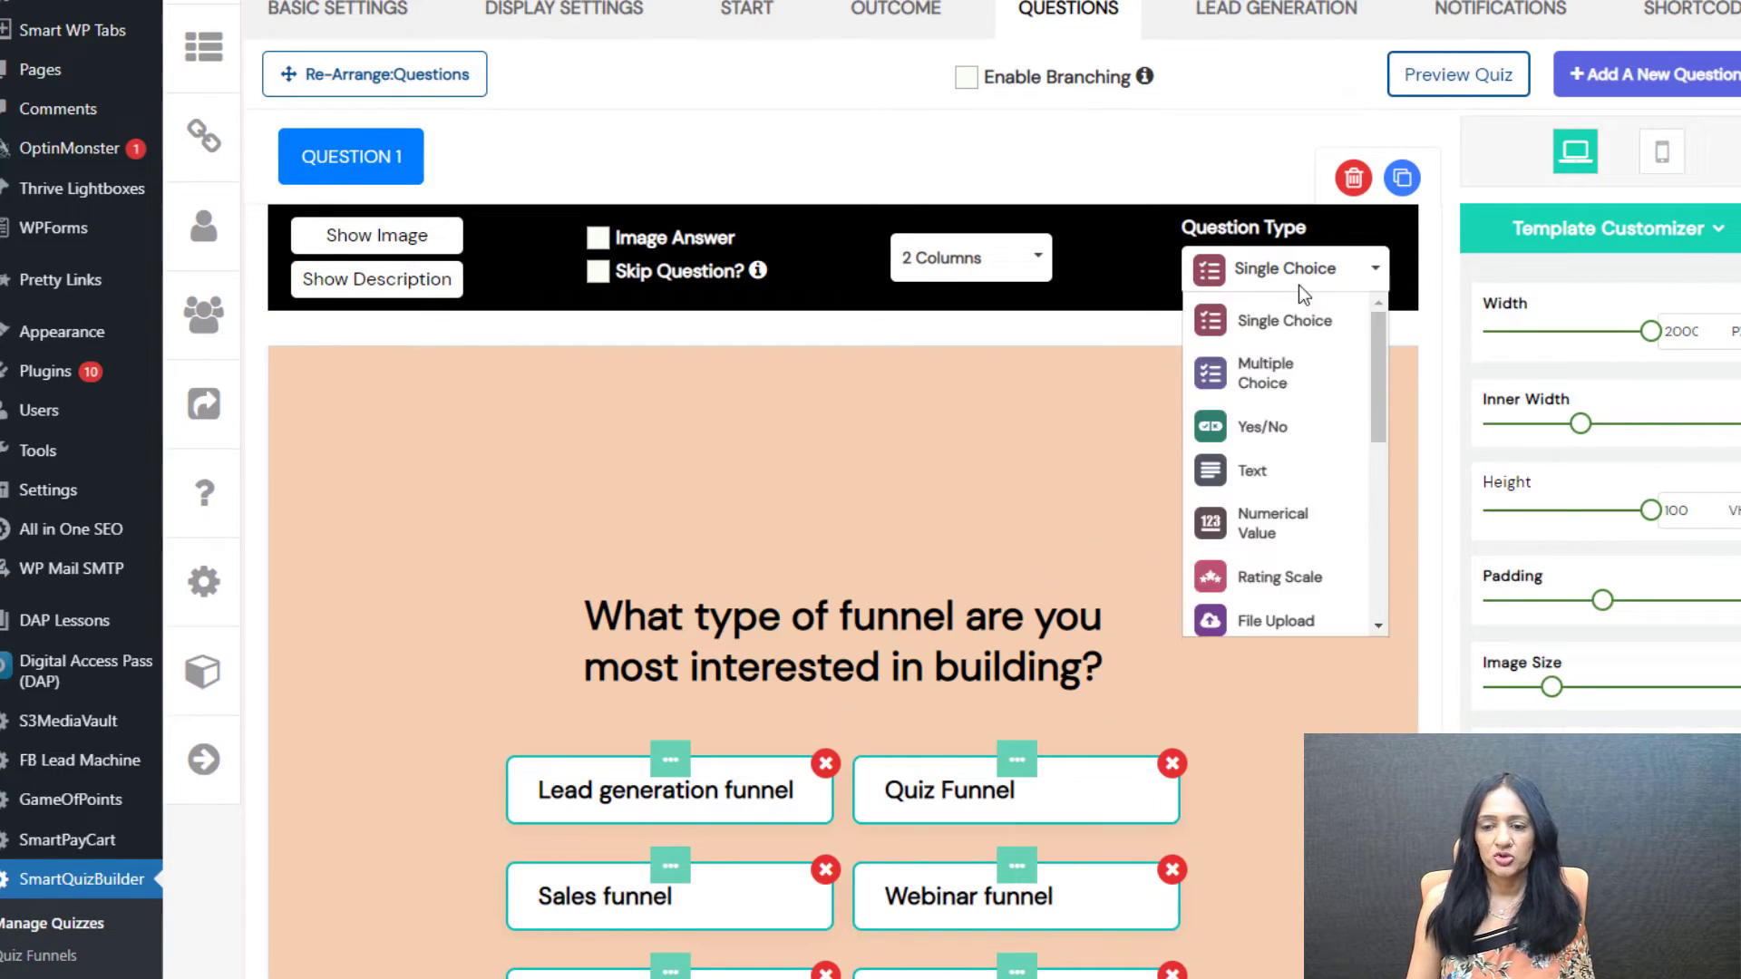
click(1287, 399)
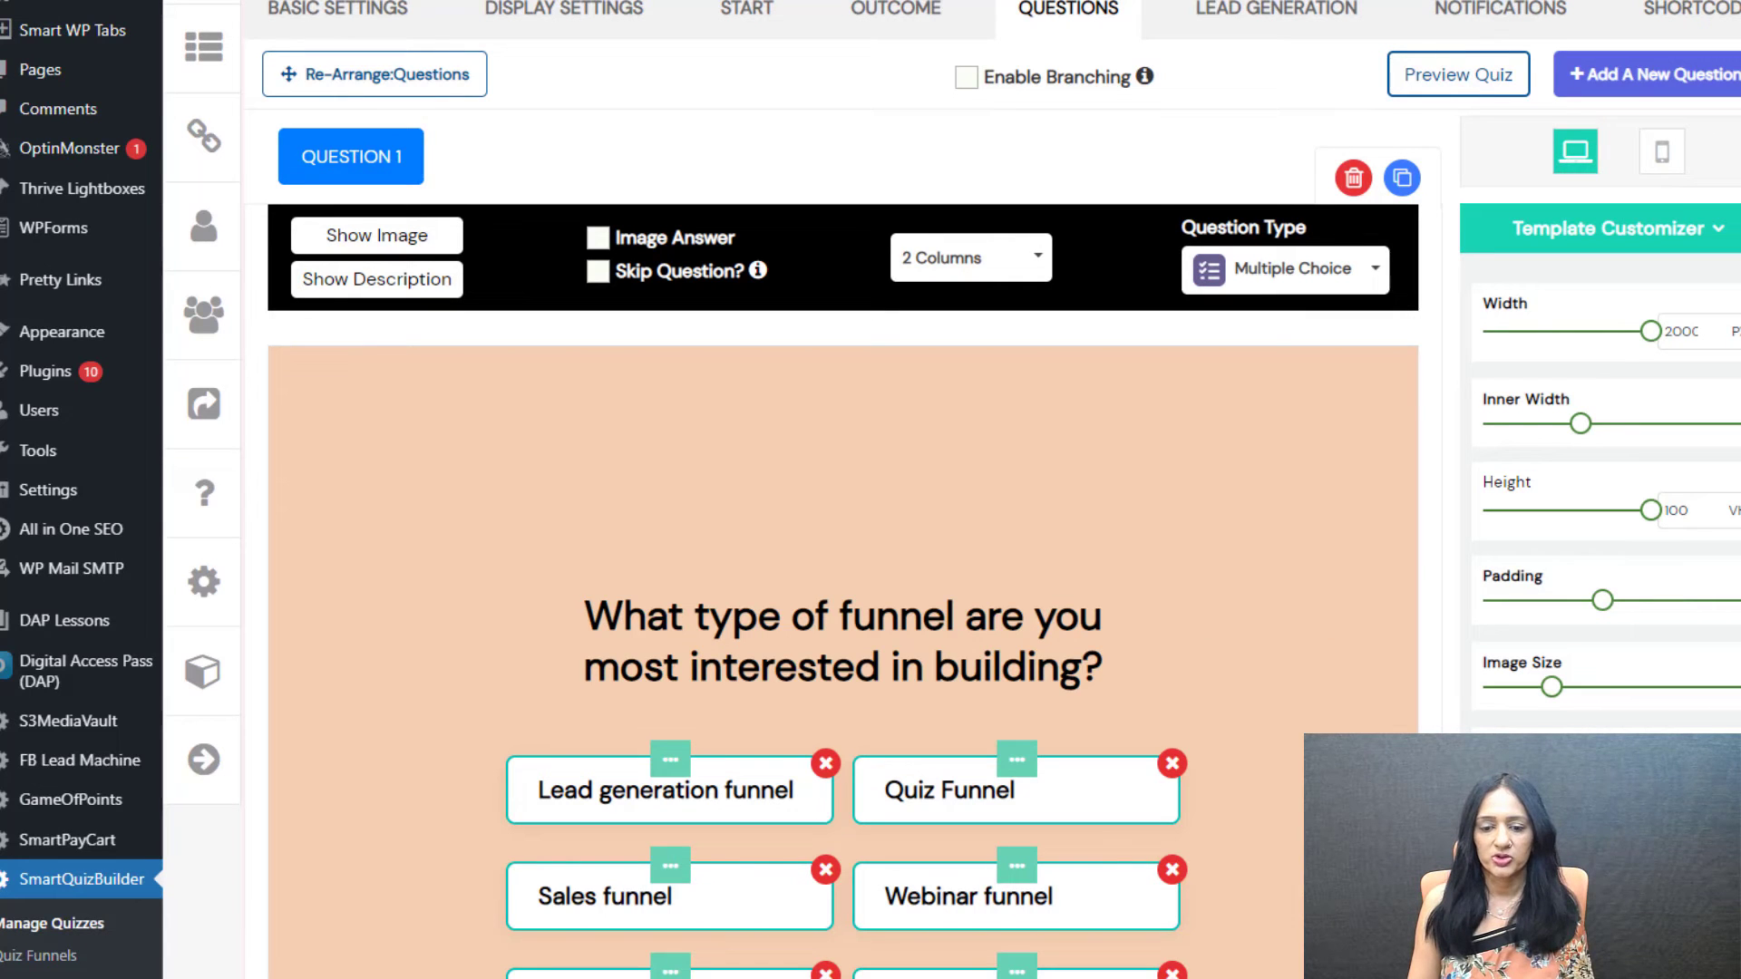
- Reword the question title to "What type of funnels are you most interested in building?" and check the rest of the question
scroll(1283, 556, down, 3)
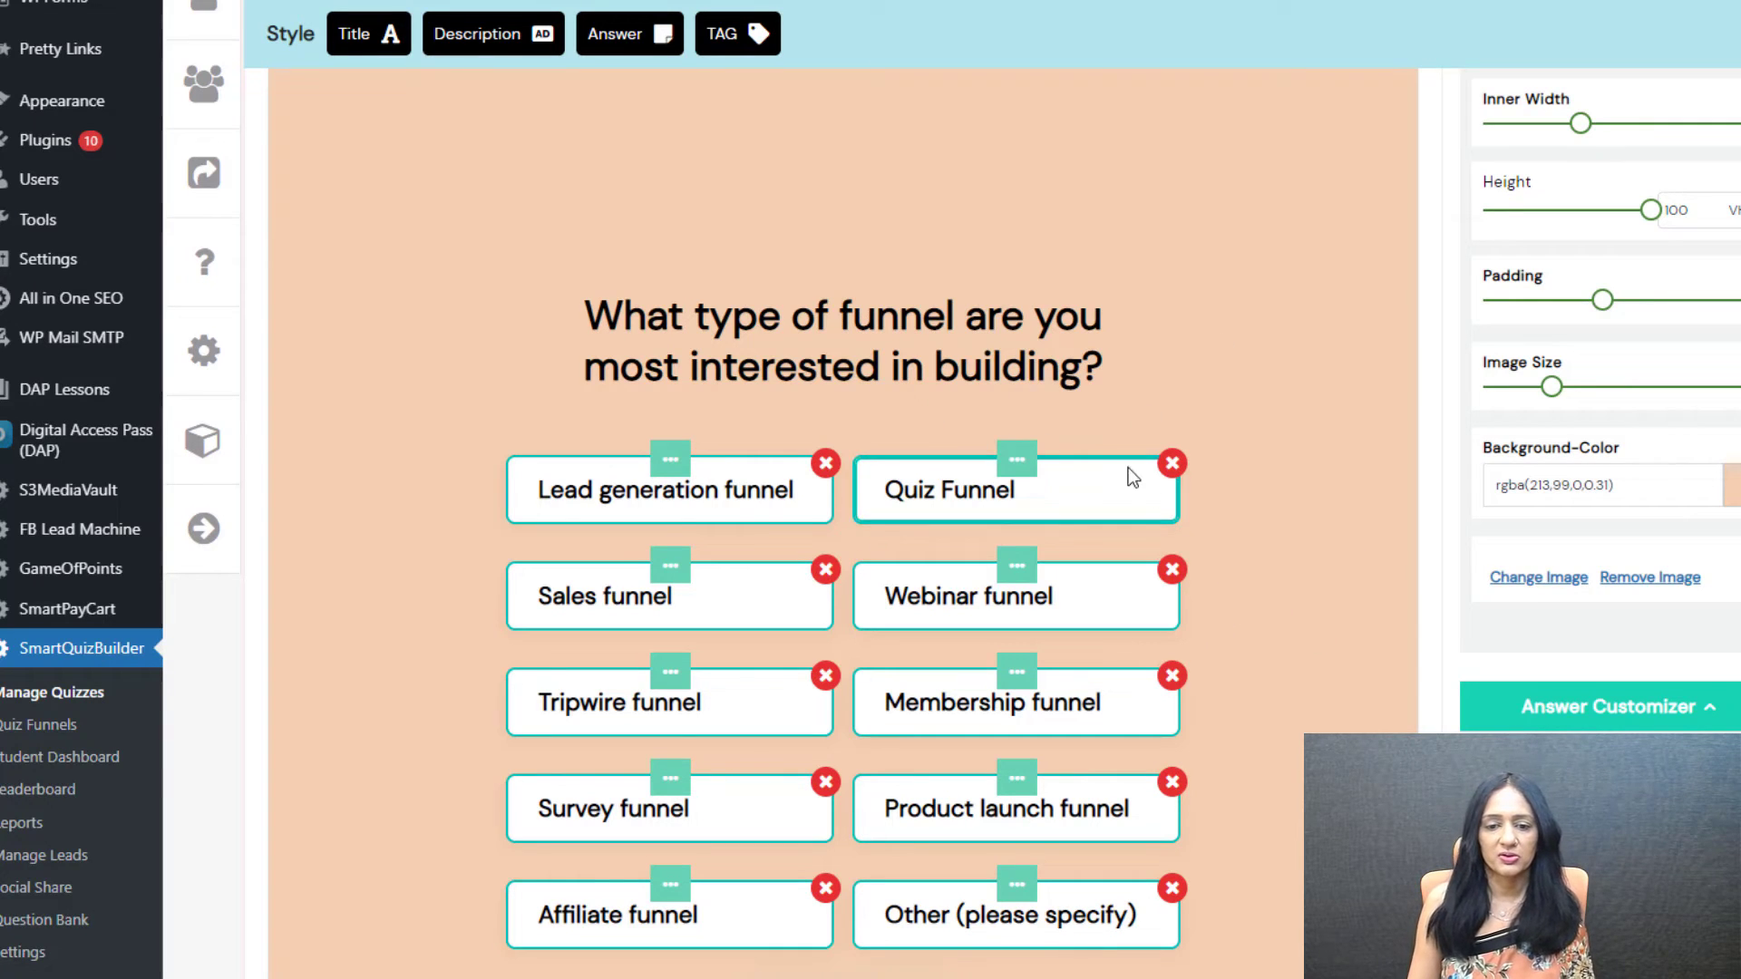
click(959, 321)
text(s)
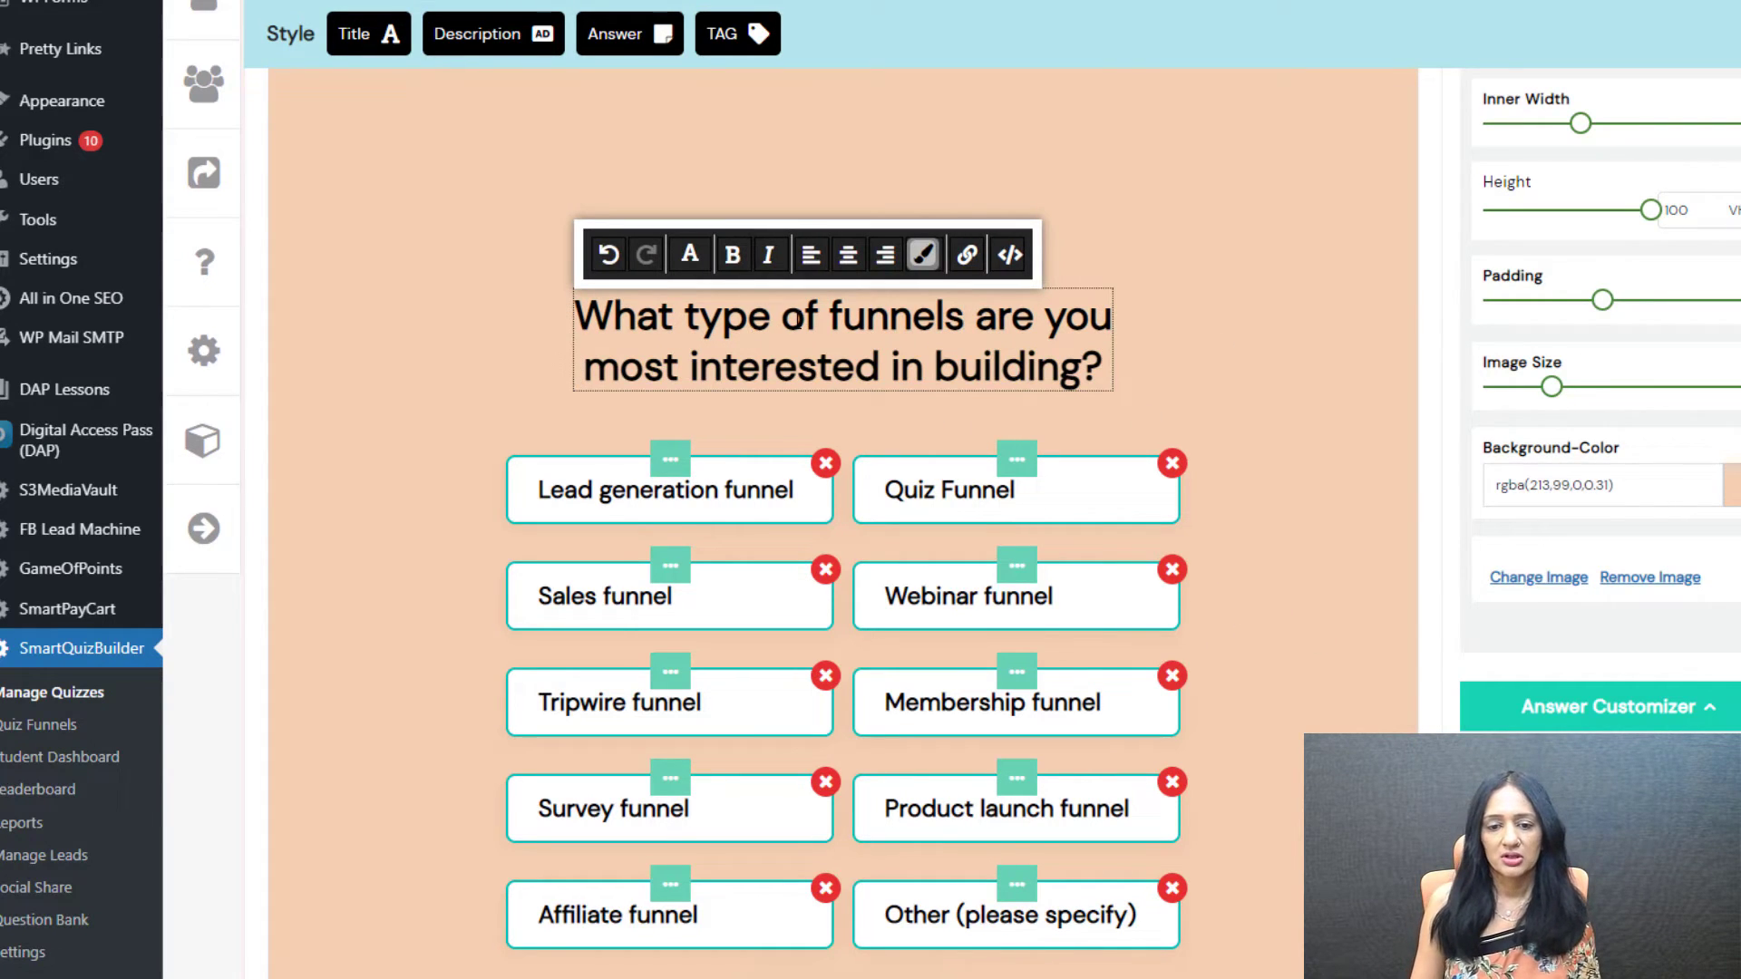
scroll(412, 459, down, 5)
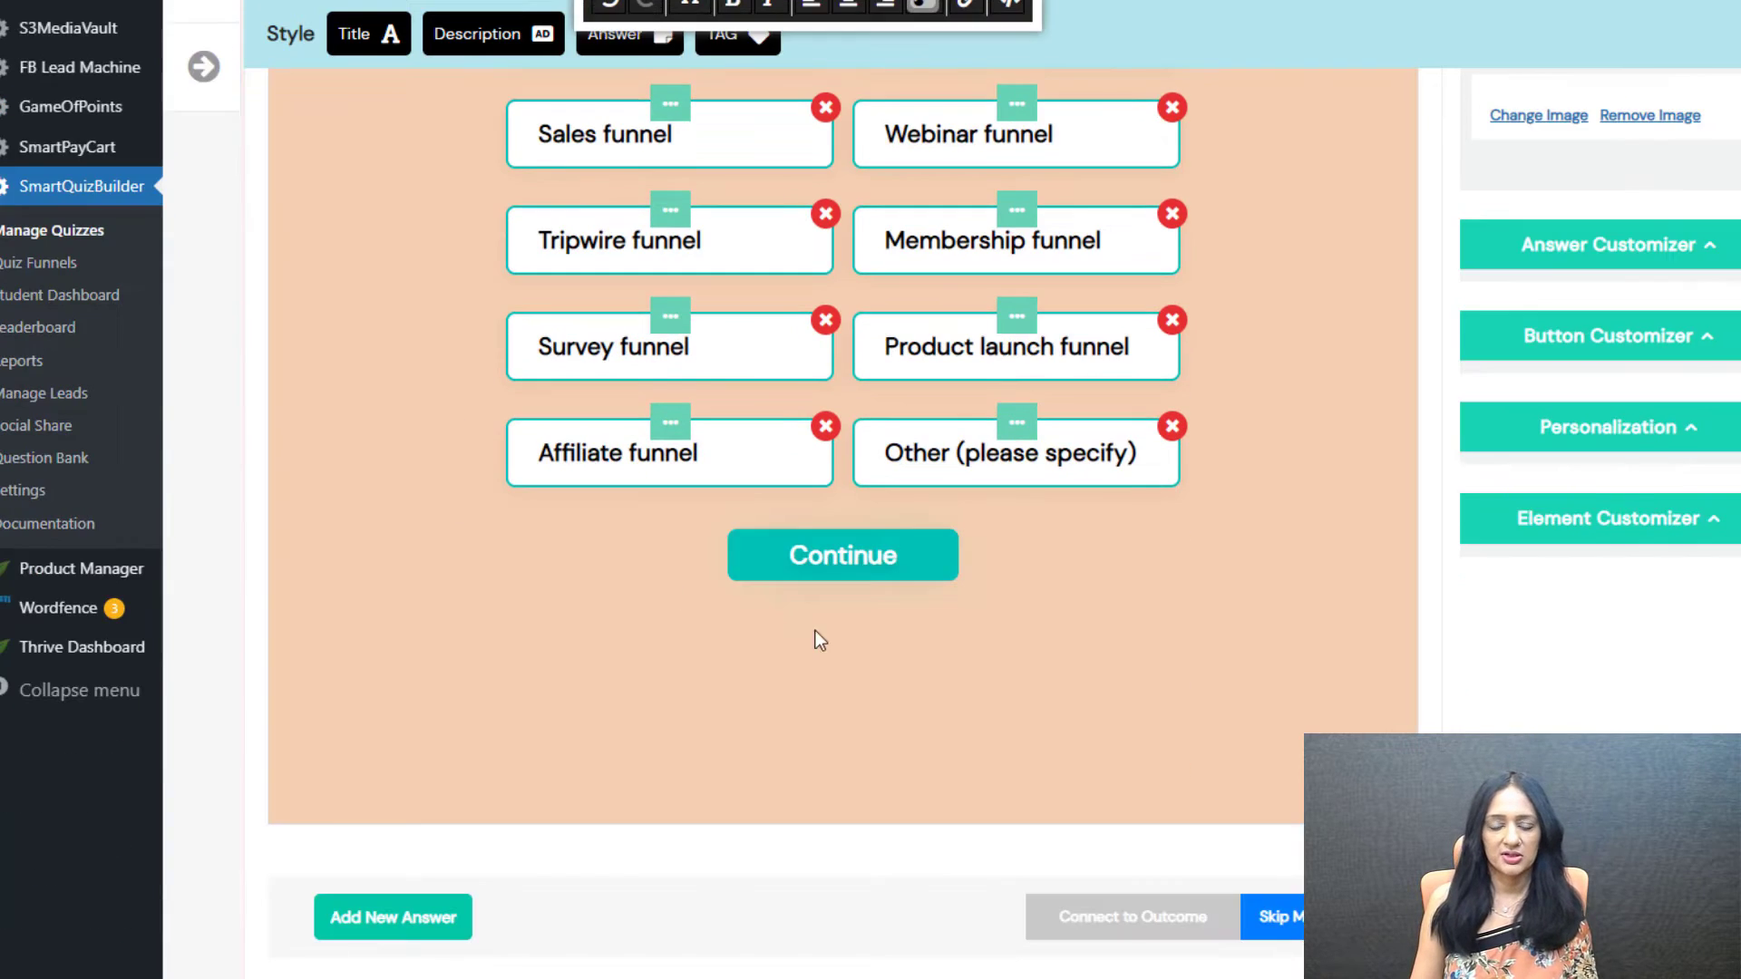
scroll(1205, 356, up, 8)
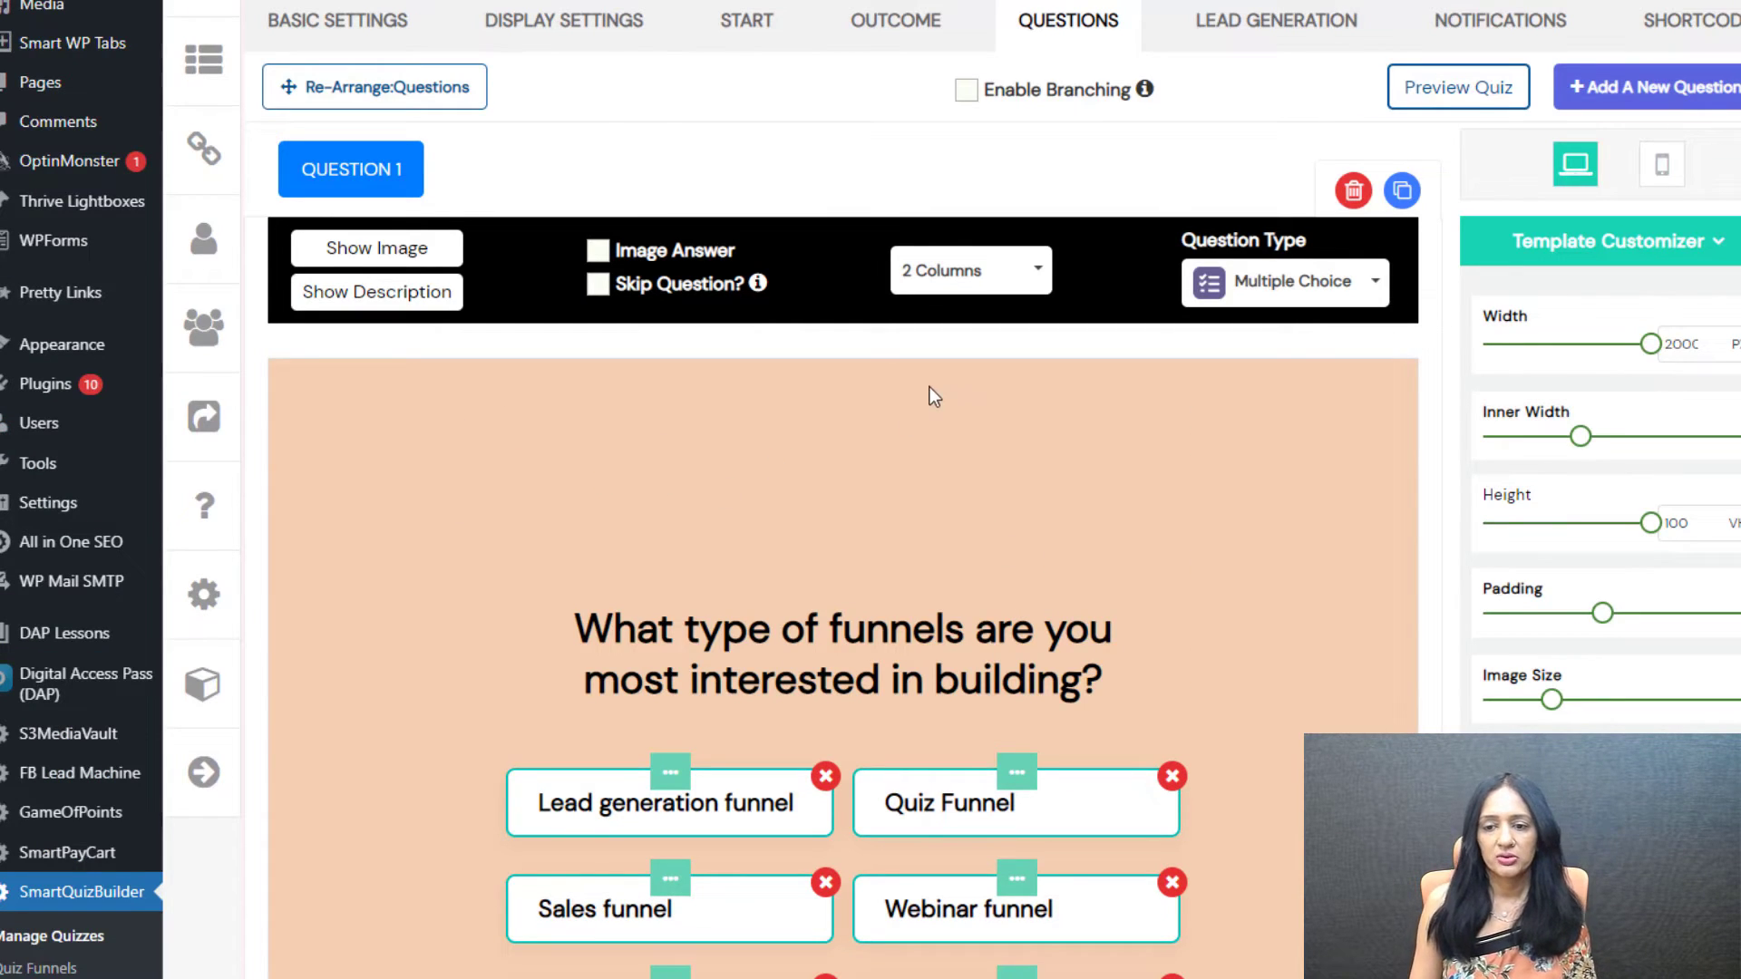
- Duplicate question 1 and retitle the copy "How would you rate your current level of expertise in building sales funnels?" from the text draft
click(1401, 193)
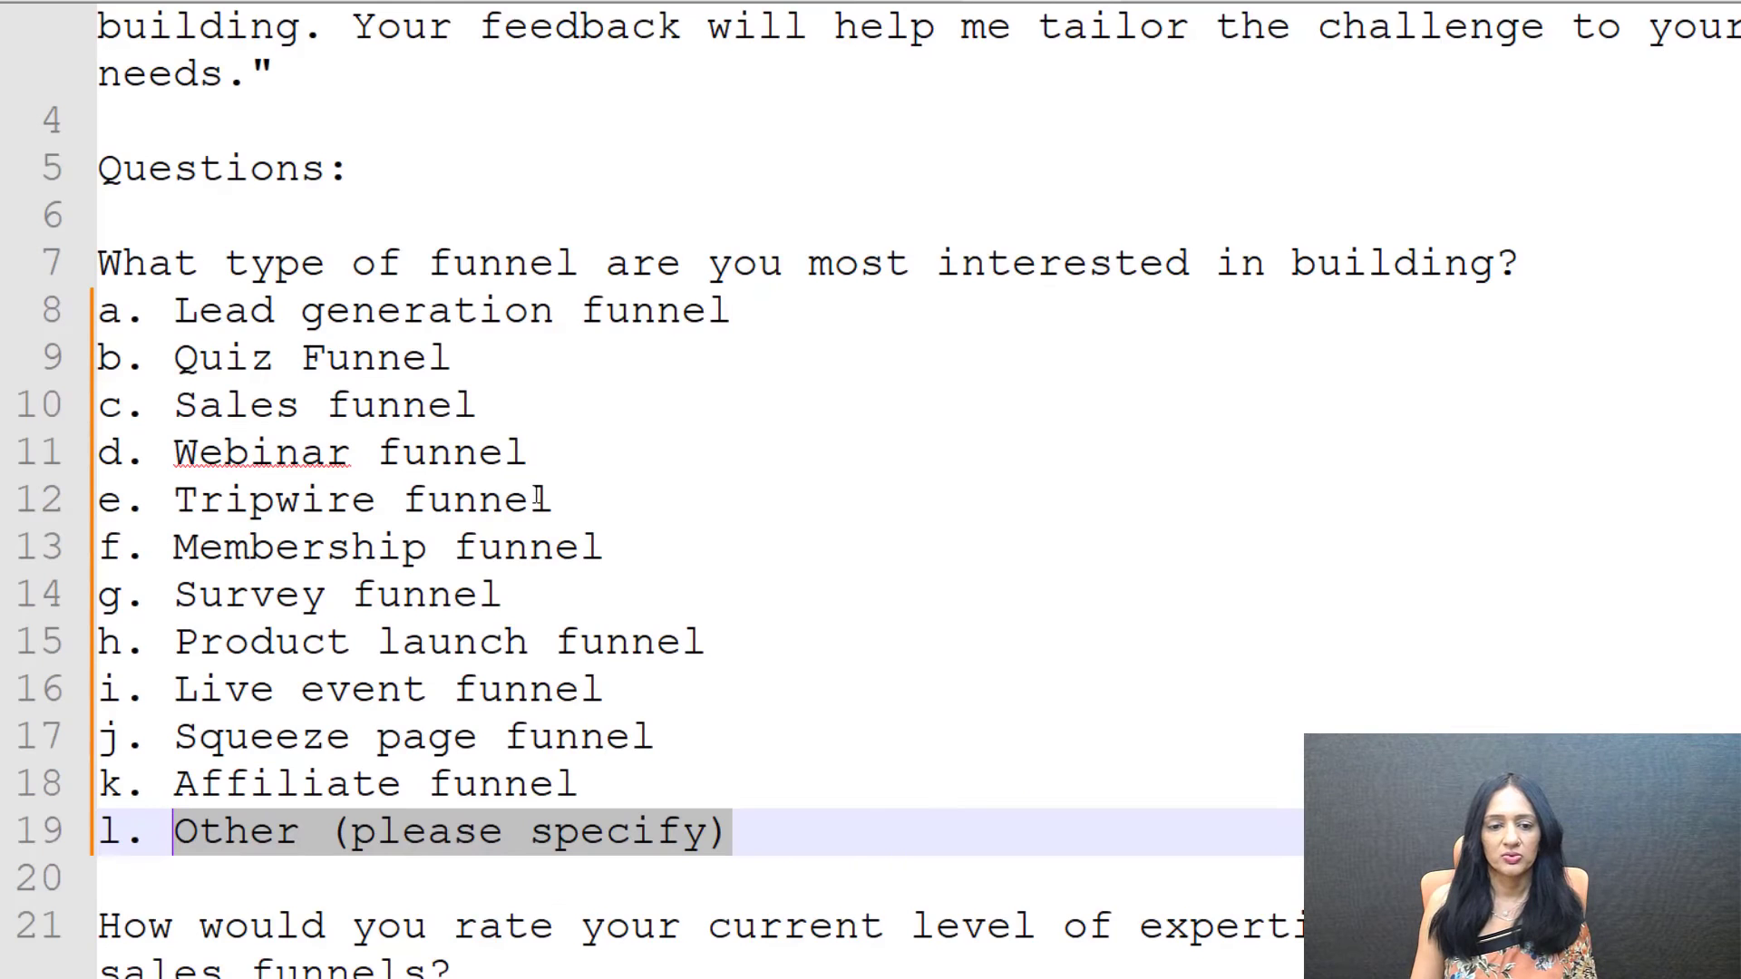
scroll(498, 455, down, 2)
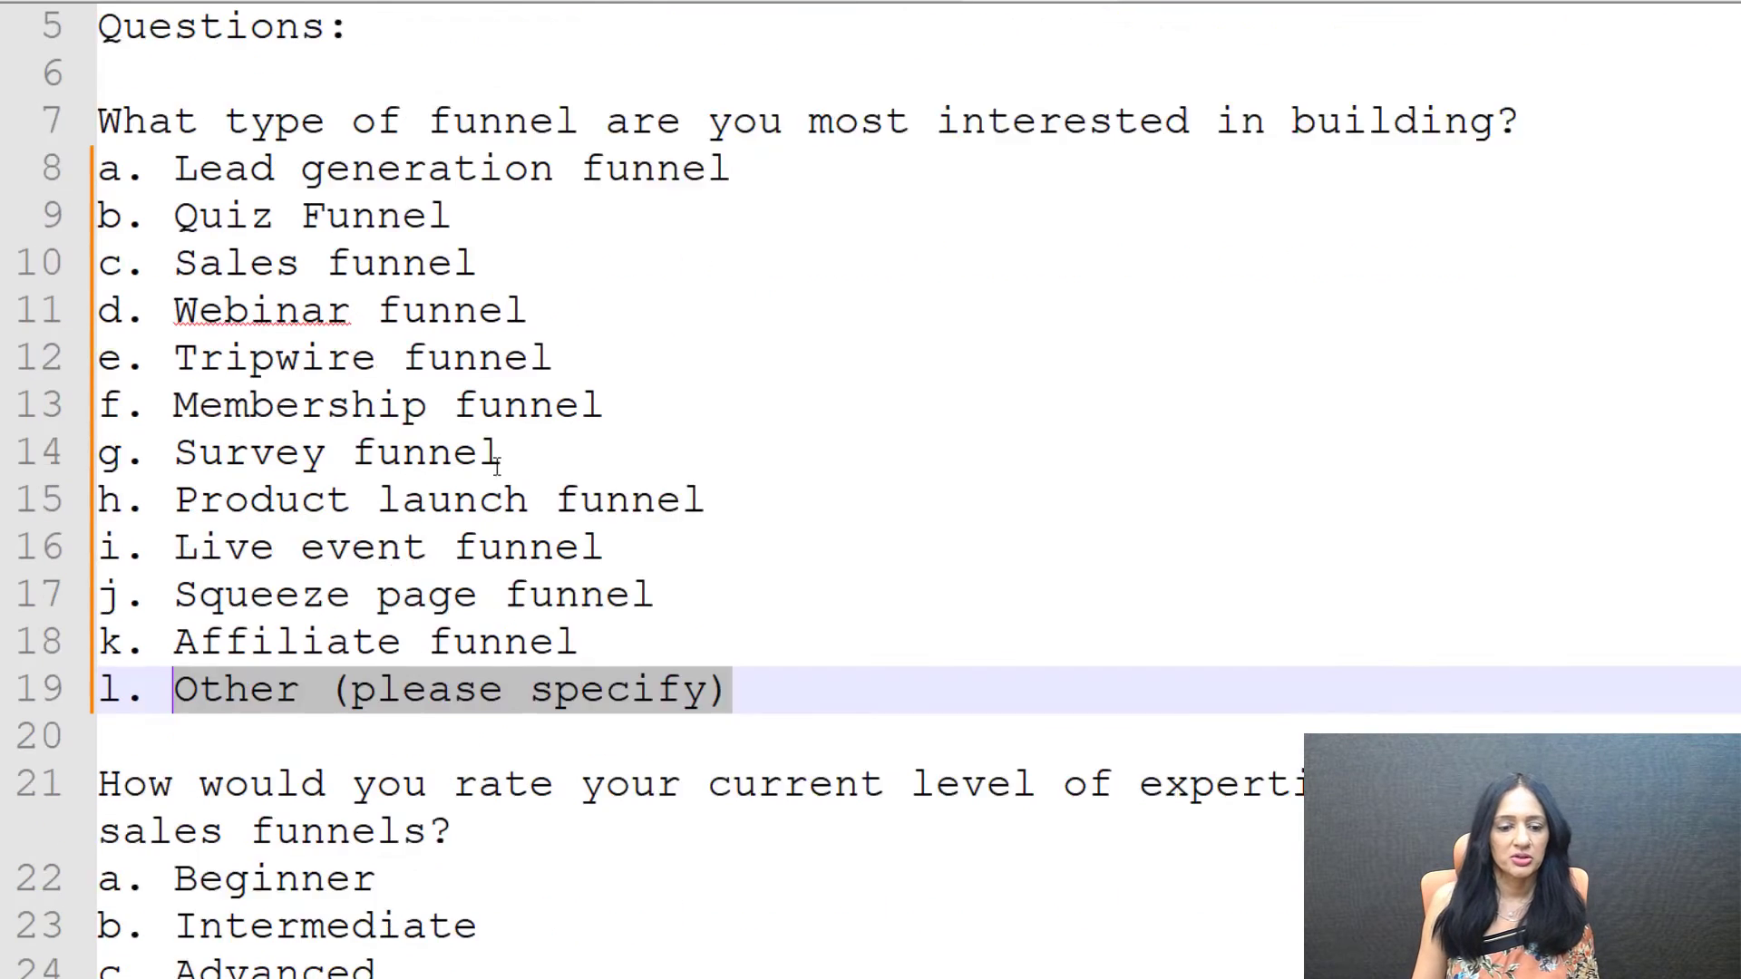
triple_click(570, 659)
key(ctrl+c)
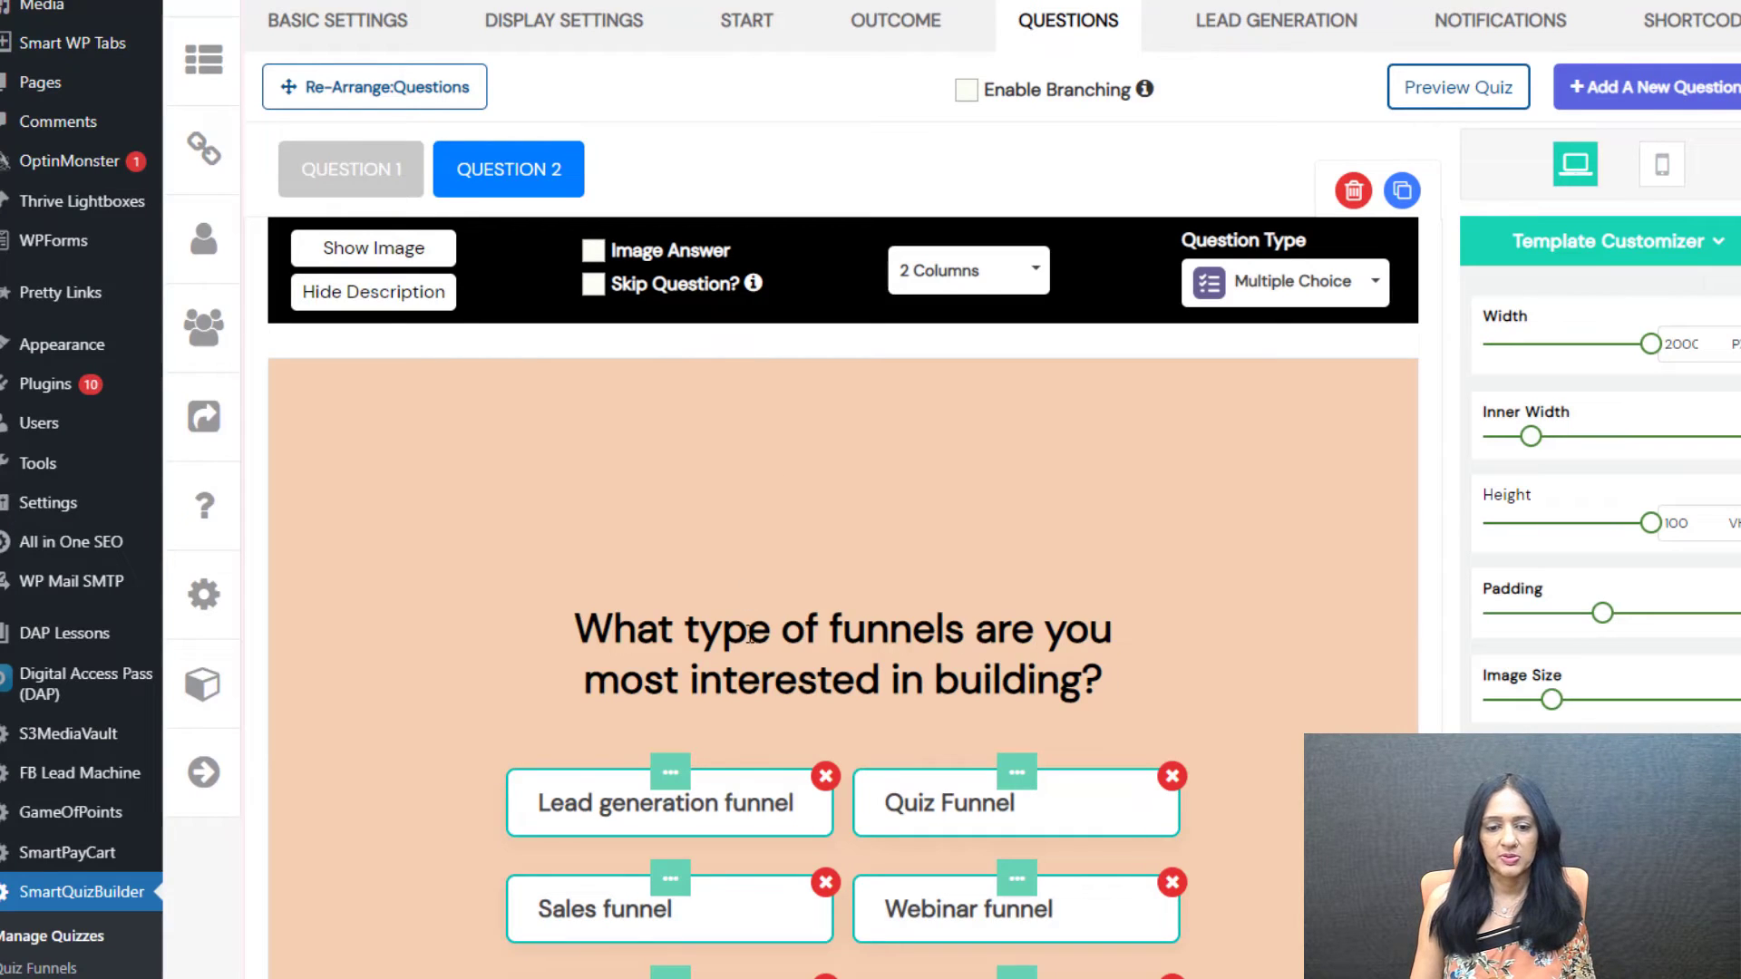
click(751, 638)
key(ctrl+a)
key(ctrl+v)
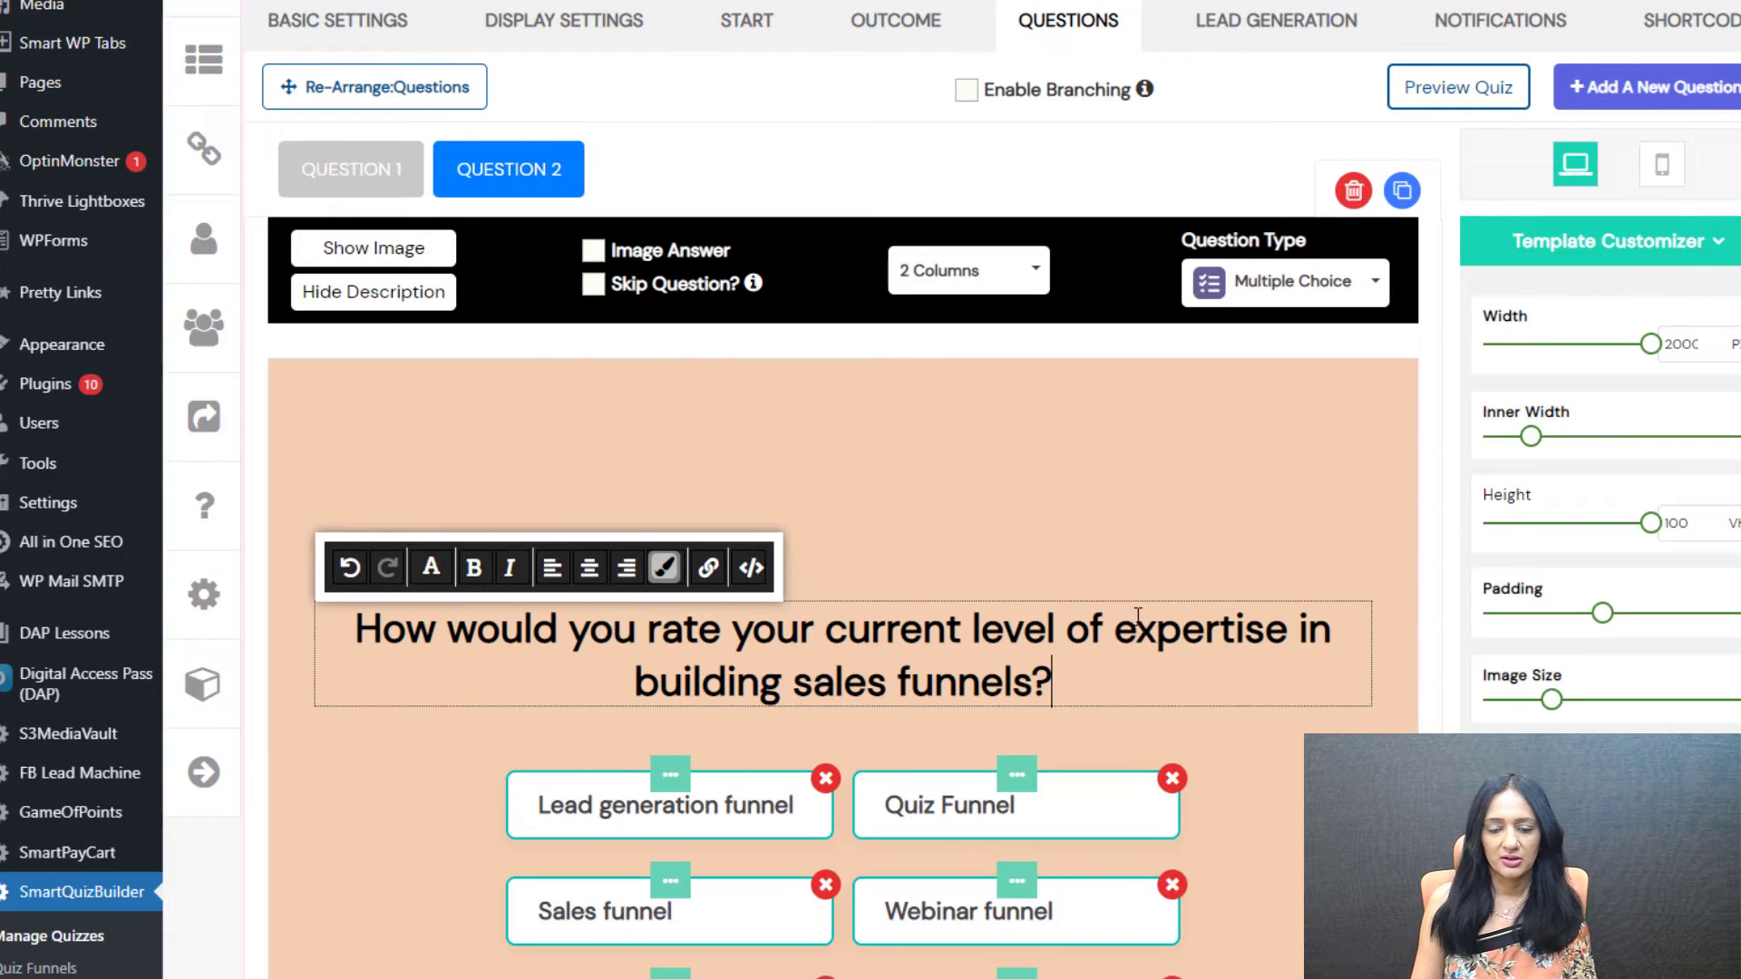
- Delete the second question's surplus answers, keeping only "Lead generation funnel", "Quiz Funnel" and "Sales funnel"
scroll(667, 644, down, 5)
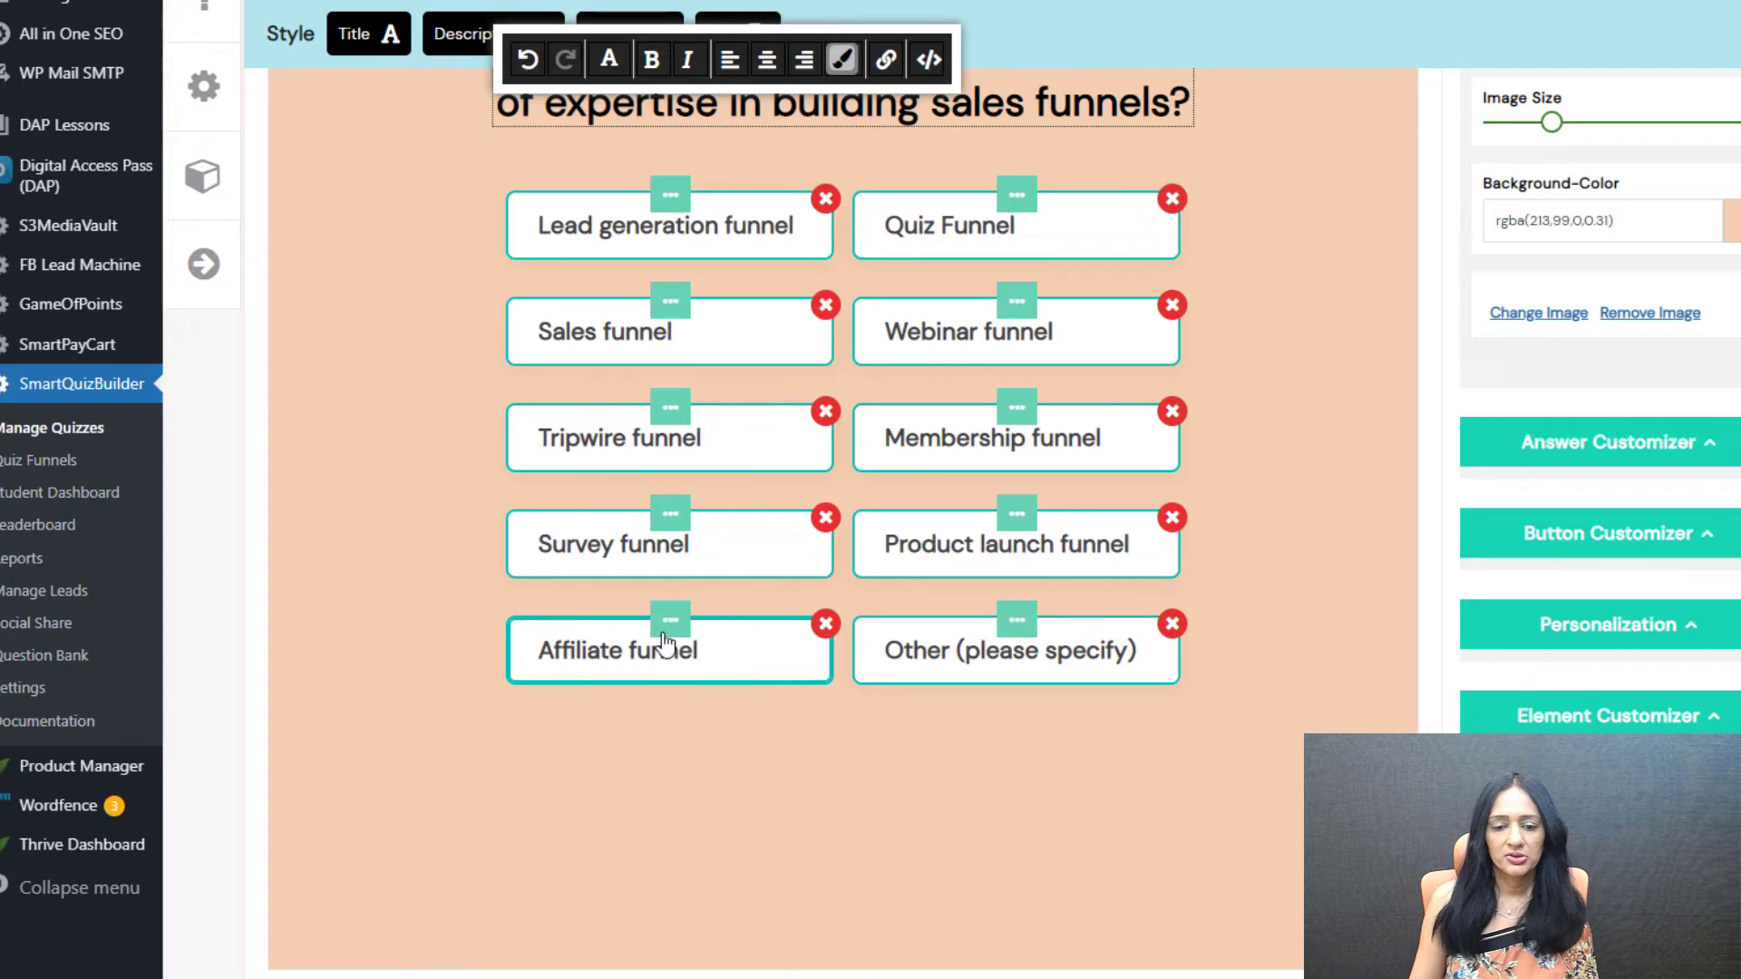
click(825, 623)
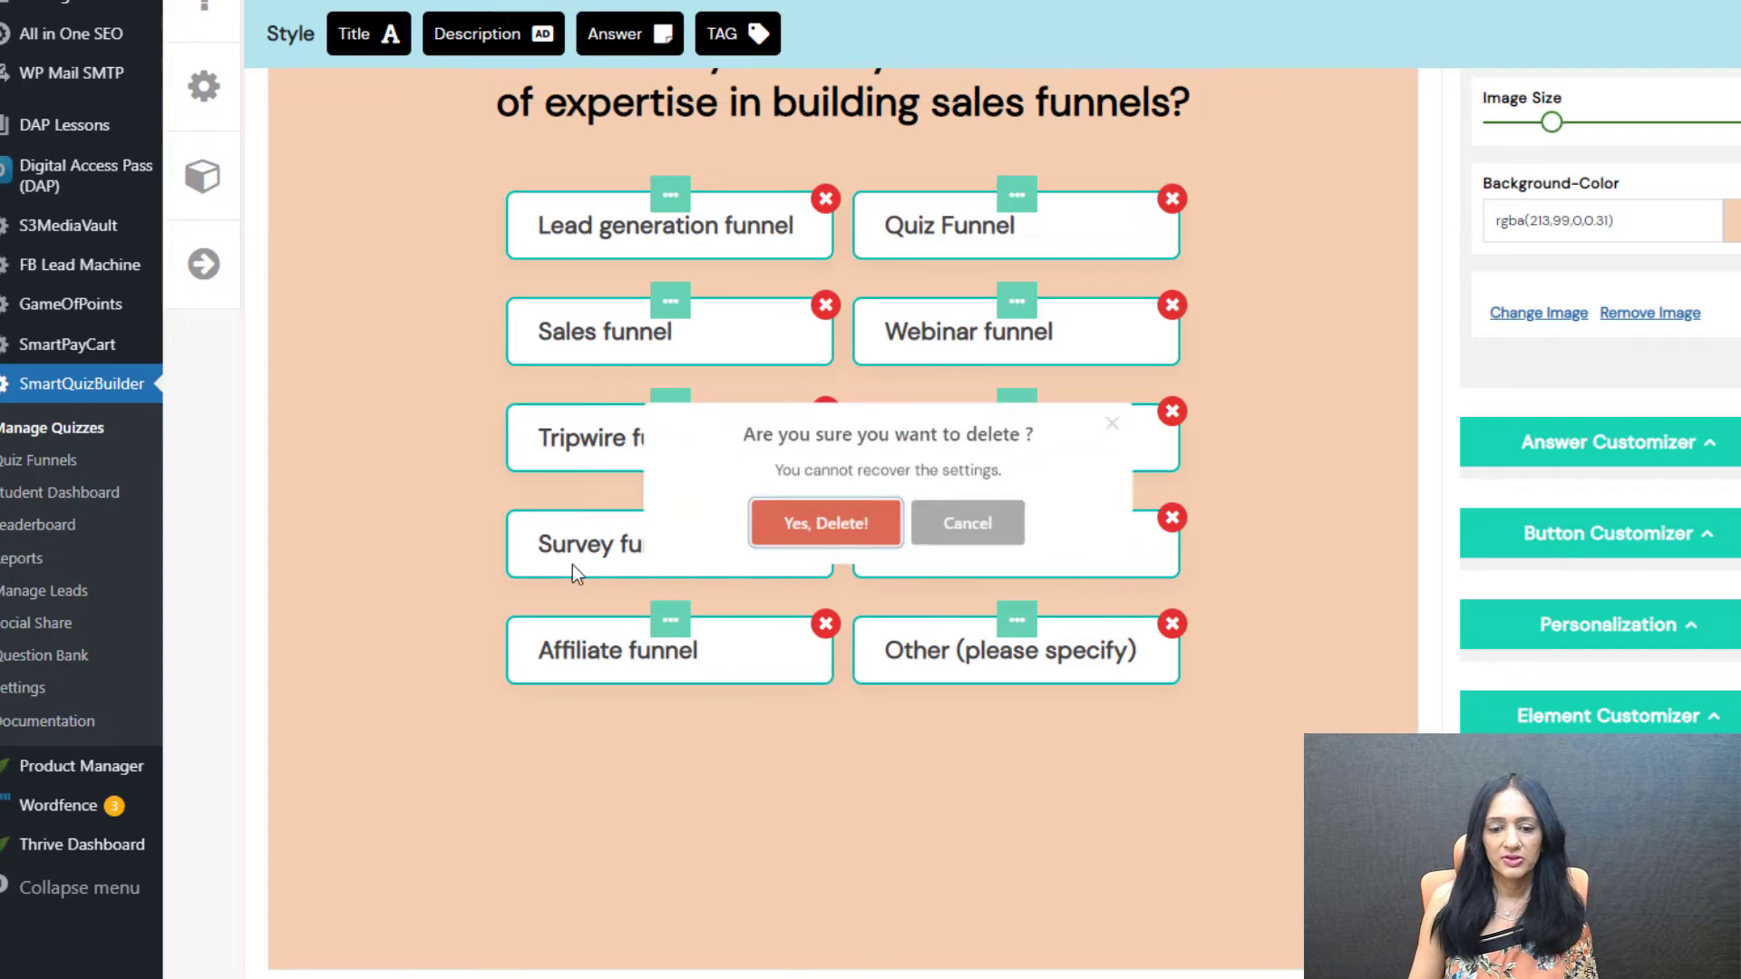
click(771, 544)
click(998, 624)
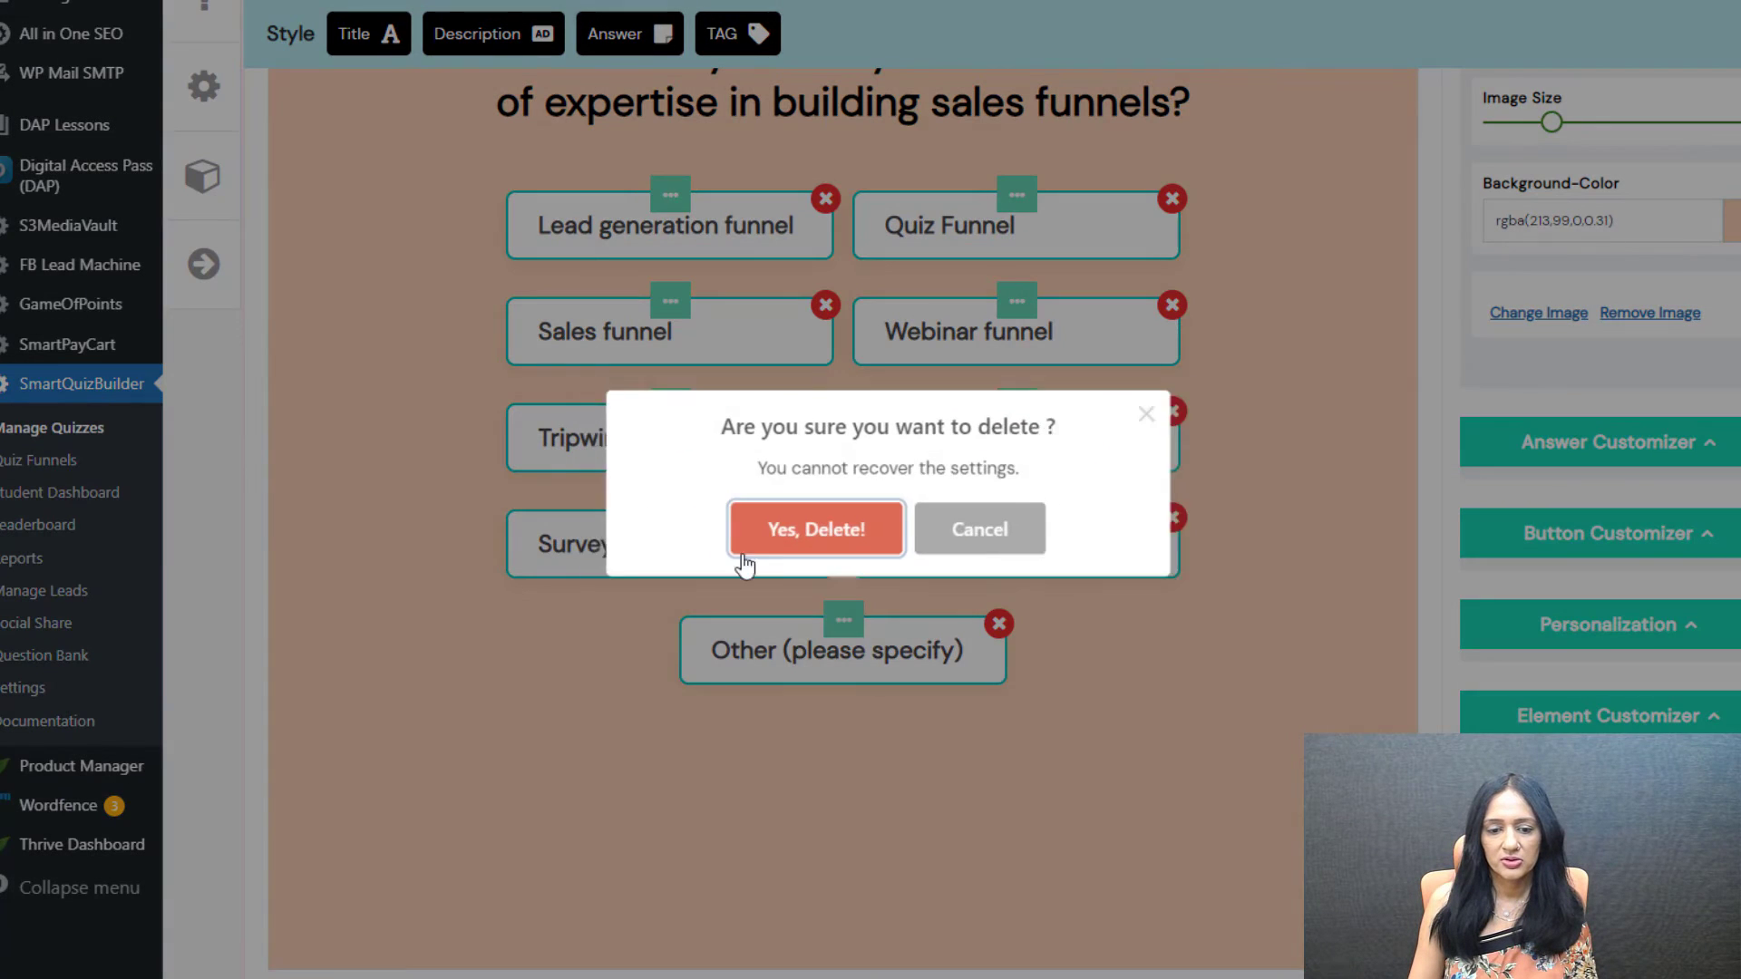
click(802, 531)
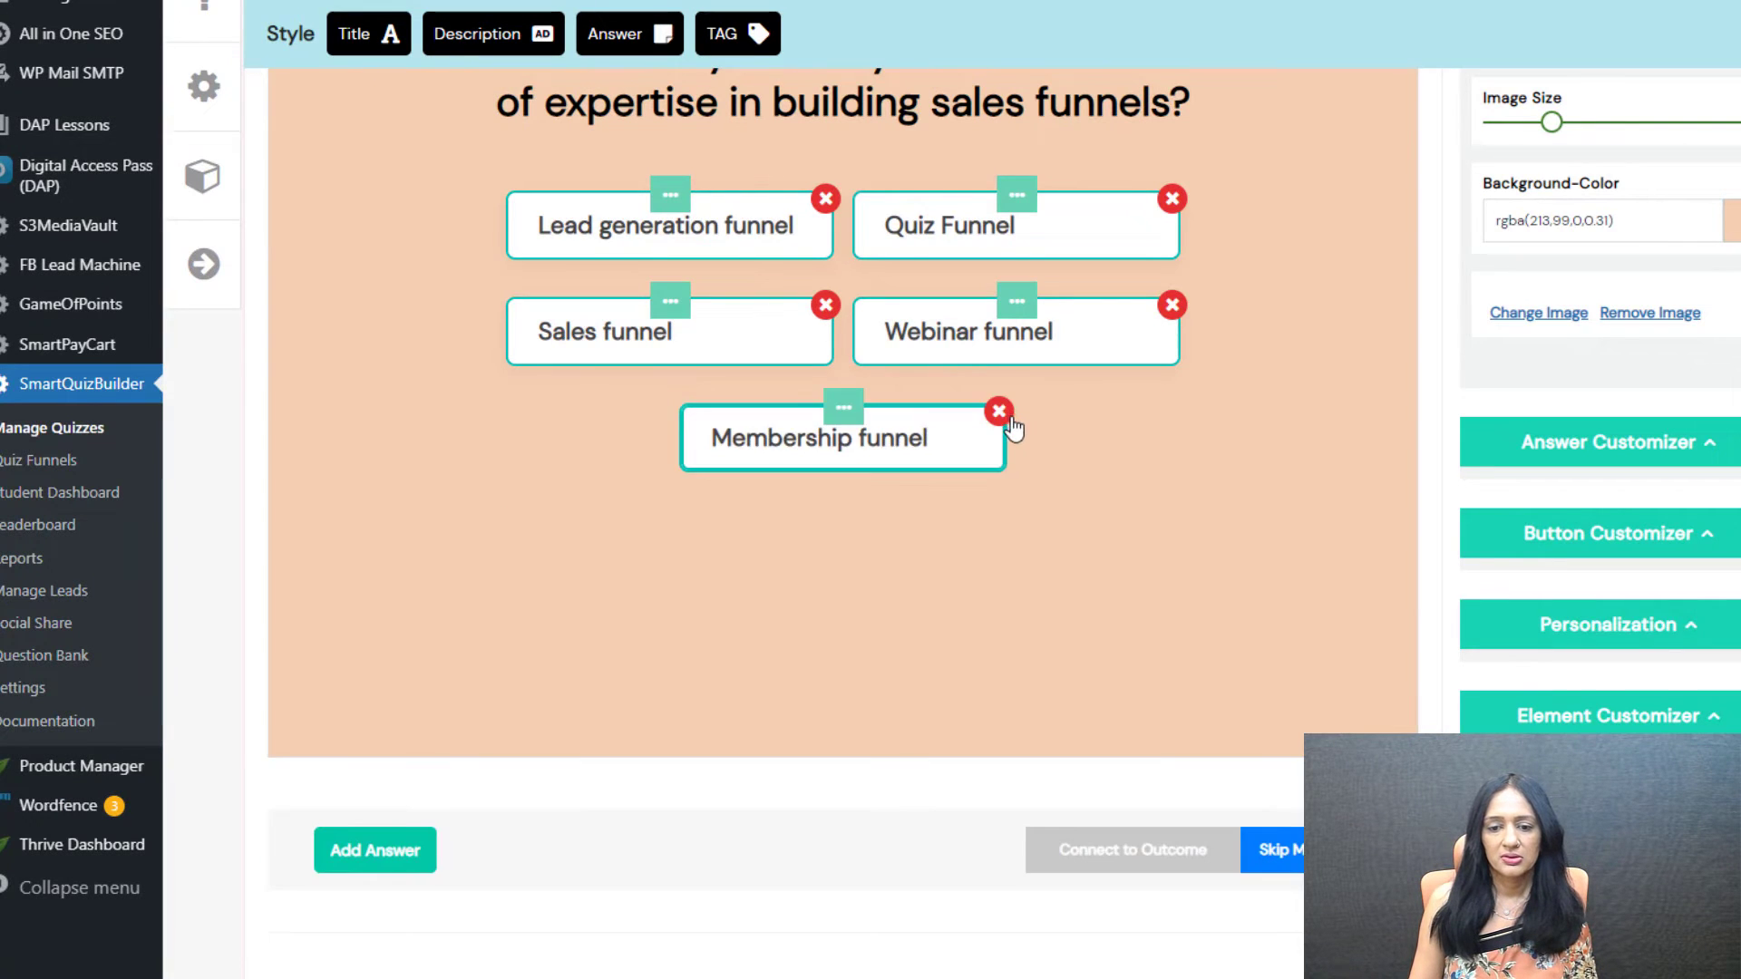
click(1046, 402)
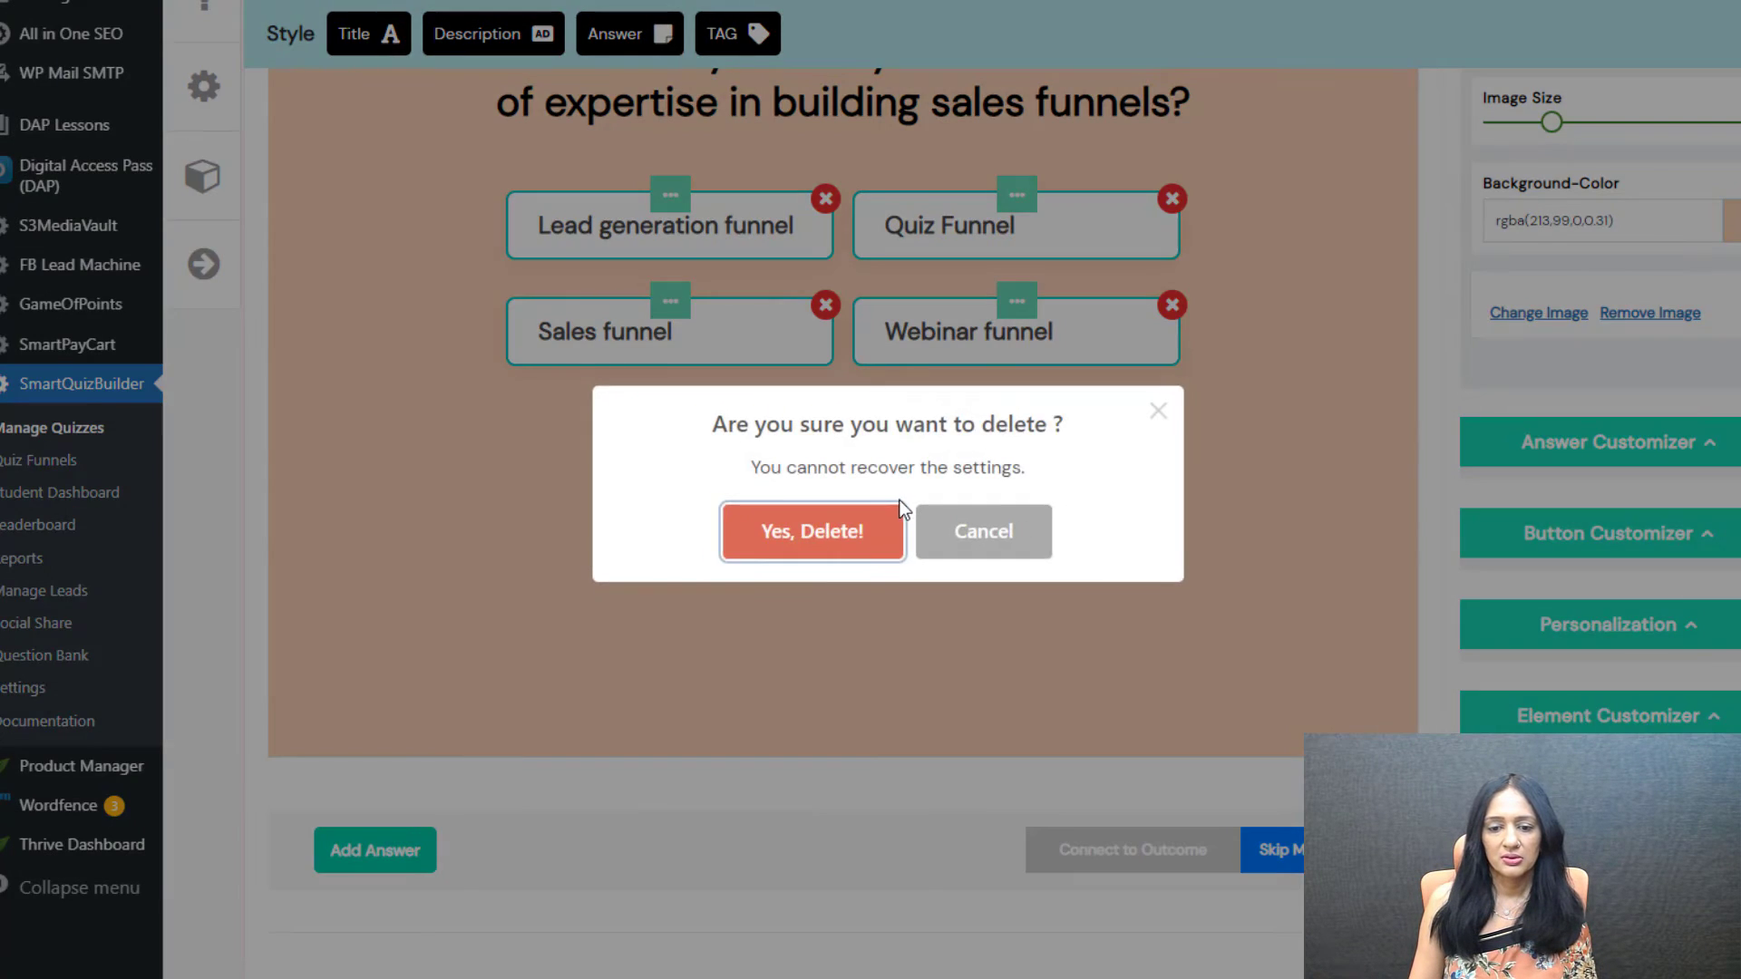
click(898, 524)
click(1173, 536)
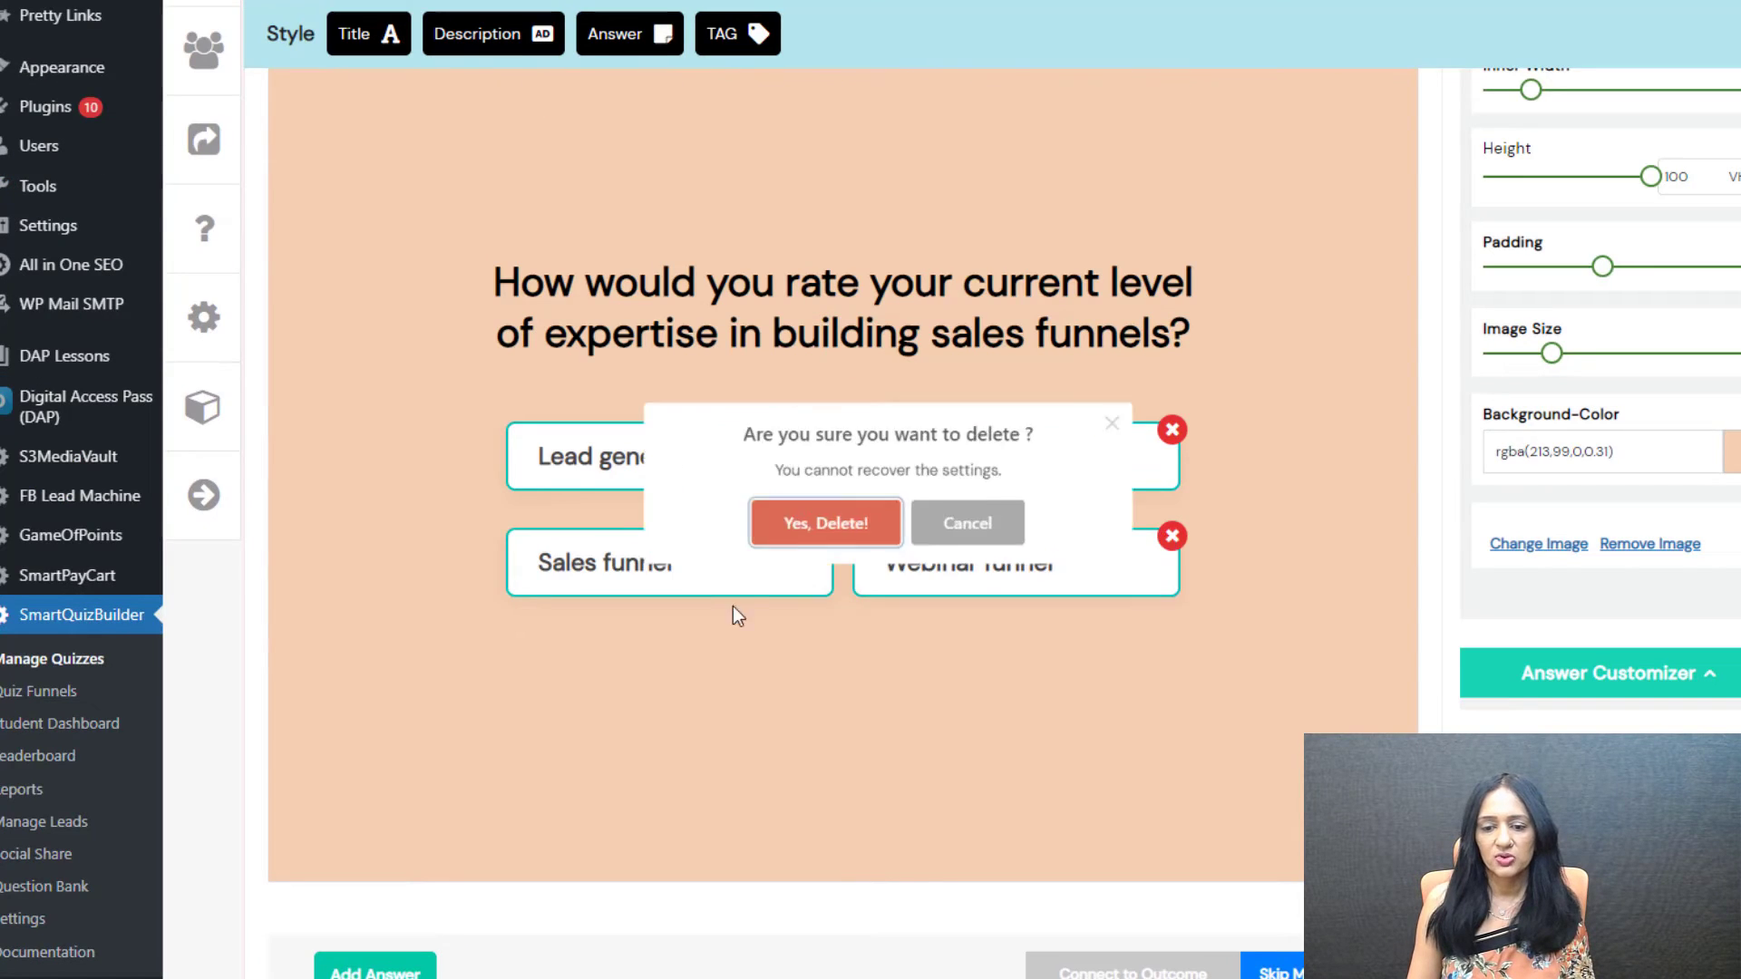
click(825, 533)
scroll(852, 299, up, 3)
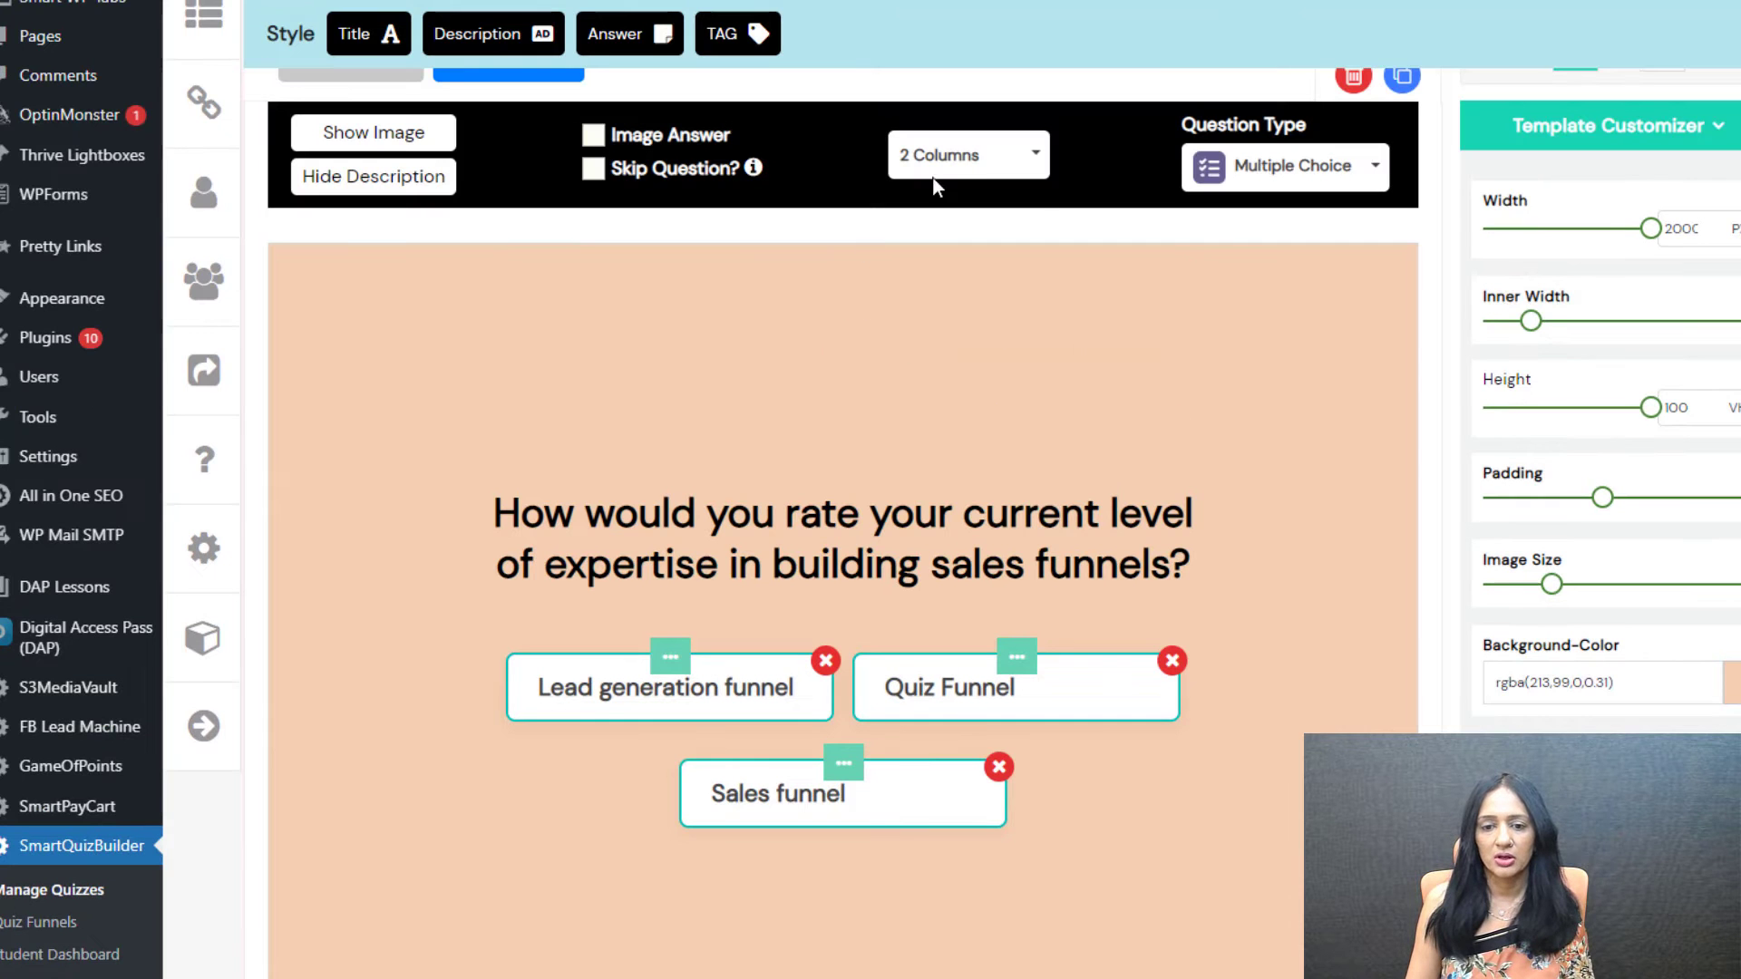
- Arrange question 2's answers in one column and replace them with "Beginner", "Intermediate" and "Advanced" from the text draft
click(969, 155)
click(938, 232)
scroll(567, 671, down, 1)
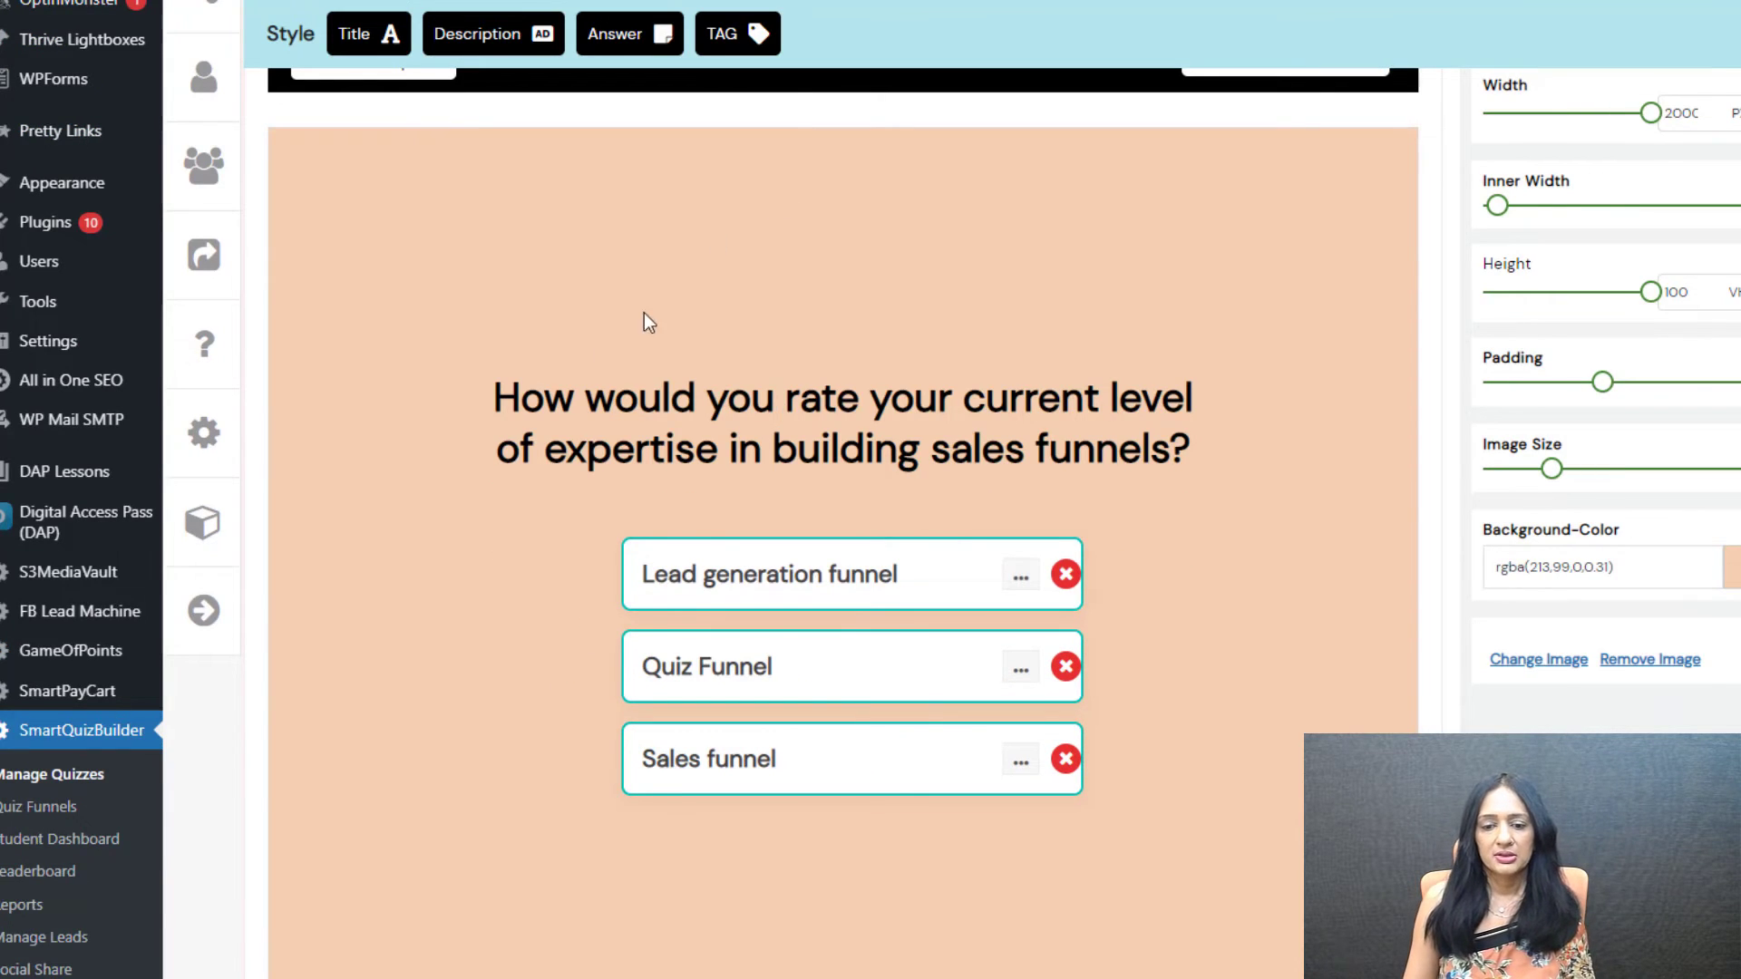
key(alt+Tab)
double_click(343, 734)
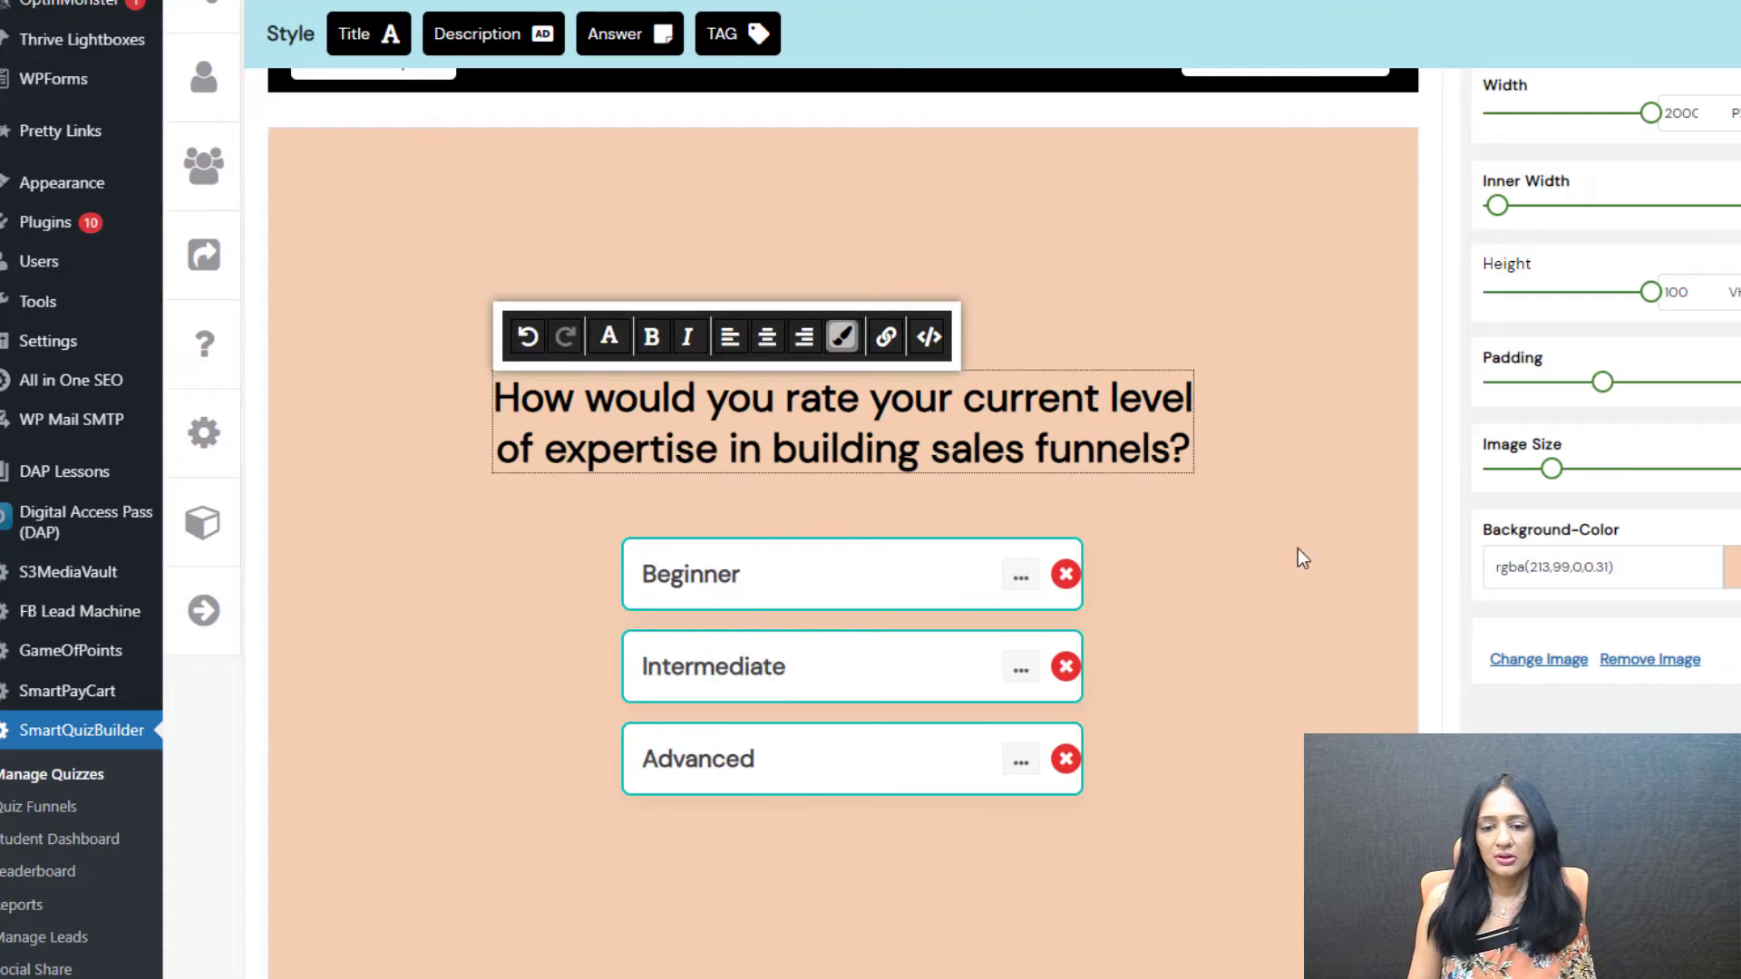
- Change question 2's type to Single Choice
scroll(1298, 548, up, 3)
click(1367, 270)
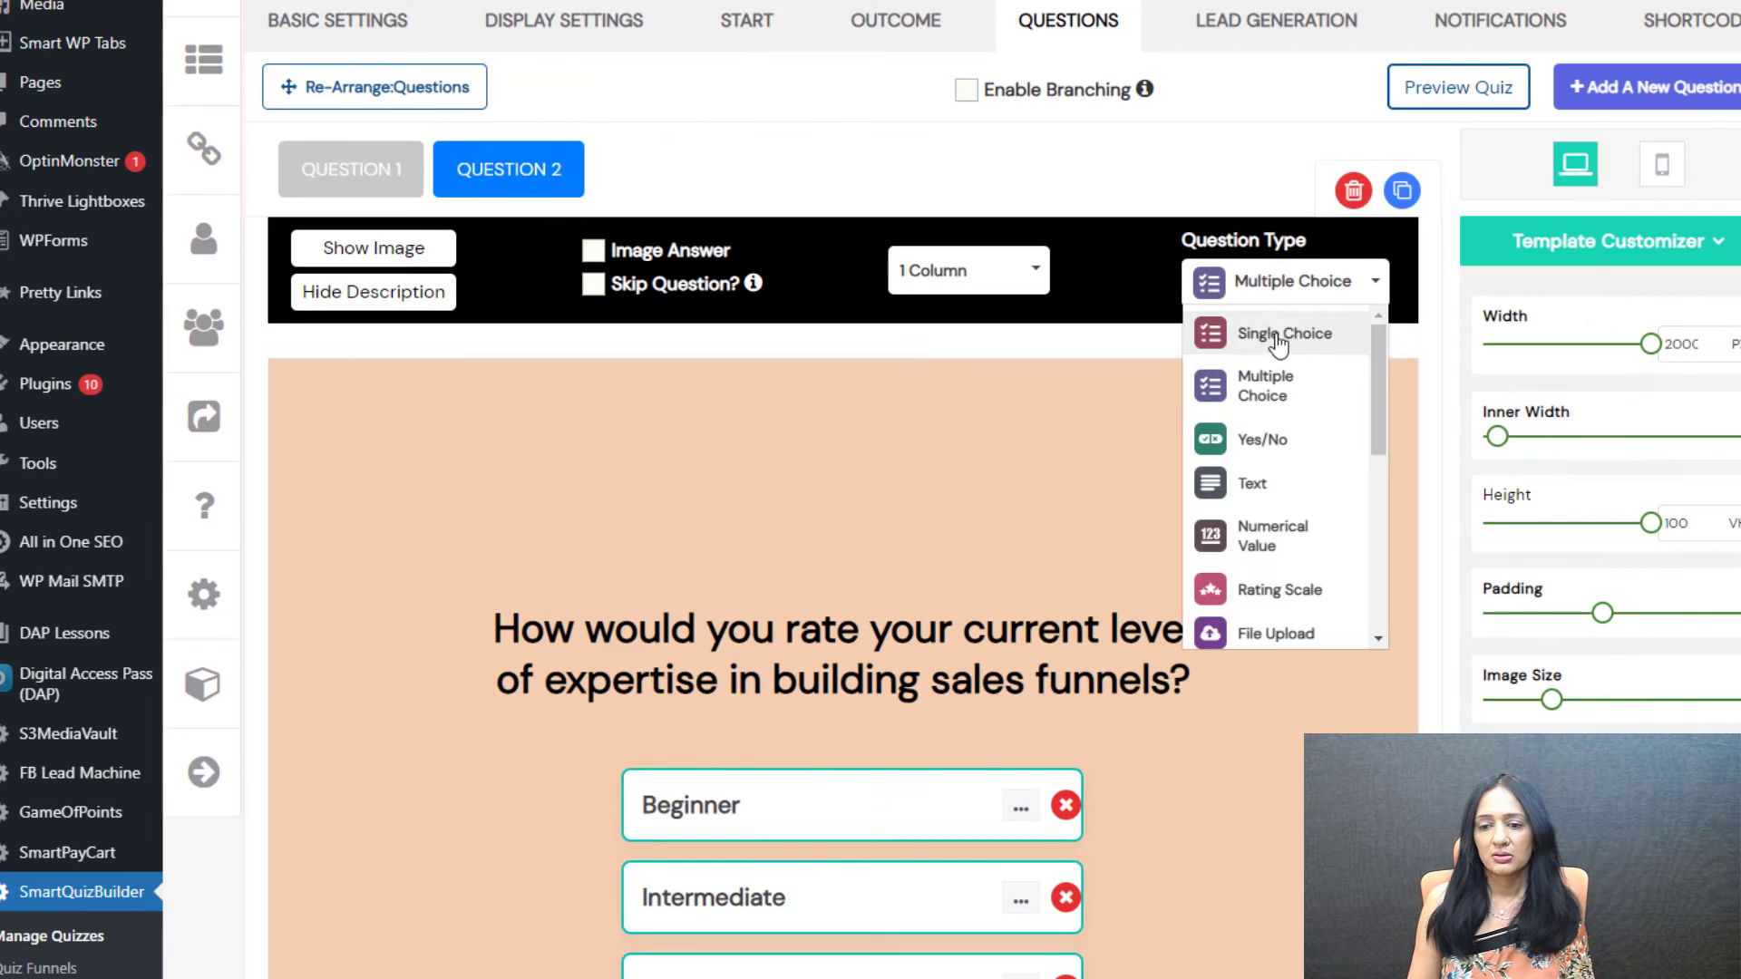
click(1282, 334)
- Duplicate question 2 and retitle the copy "What is the primary goal of your funnel?"
scroll(983, 546, up, 1)
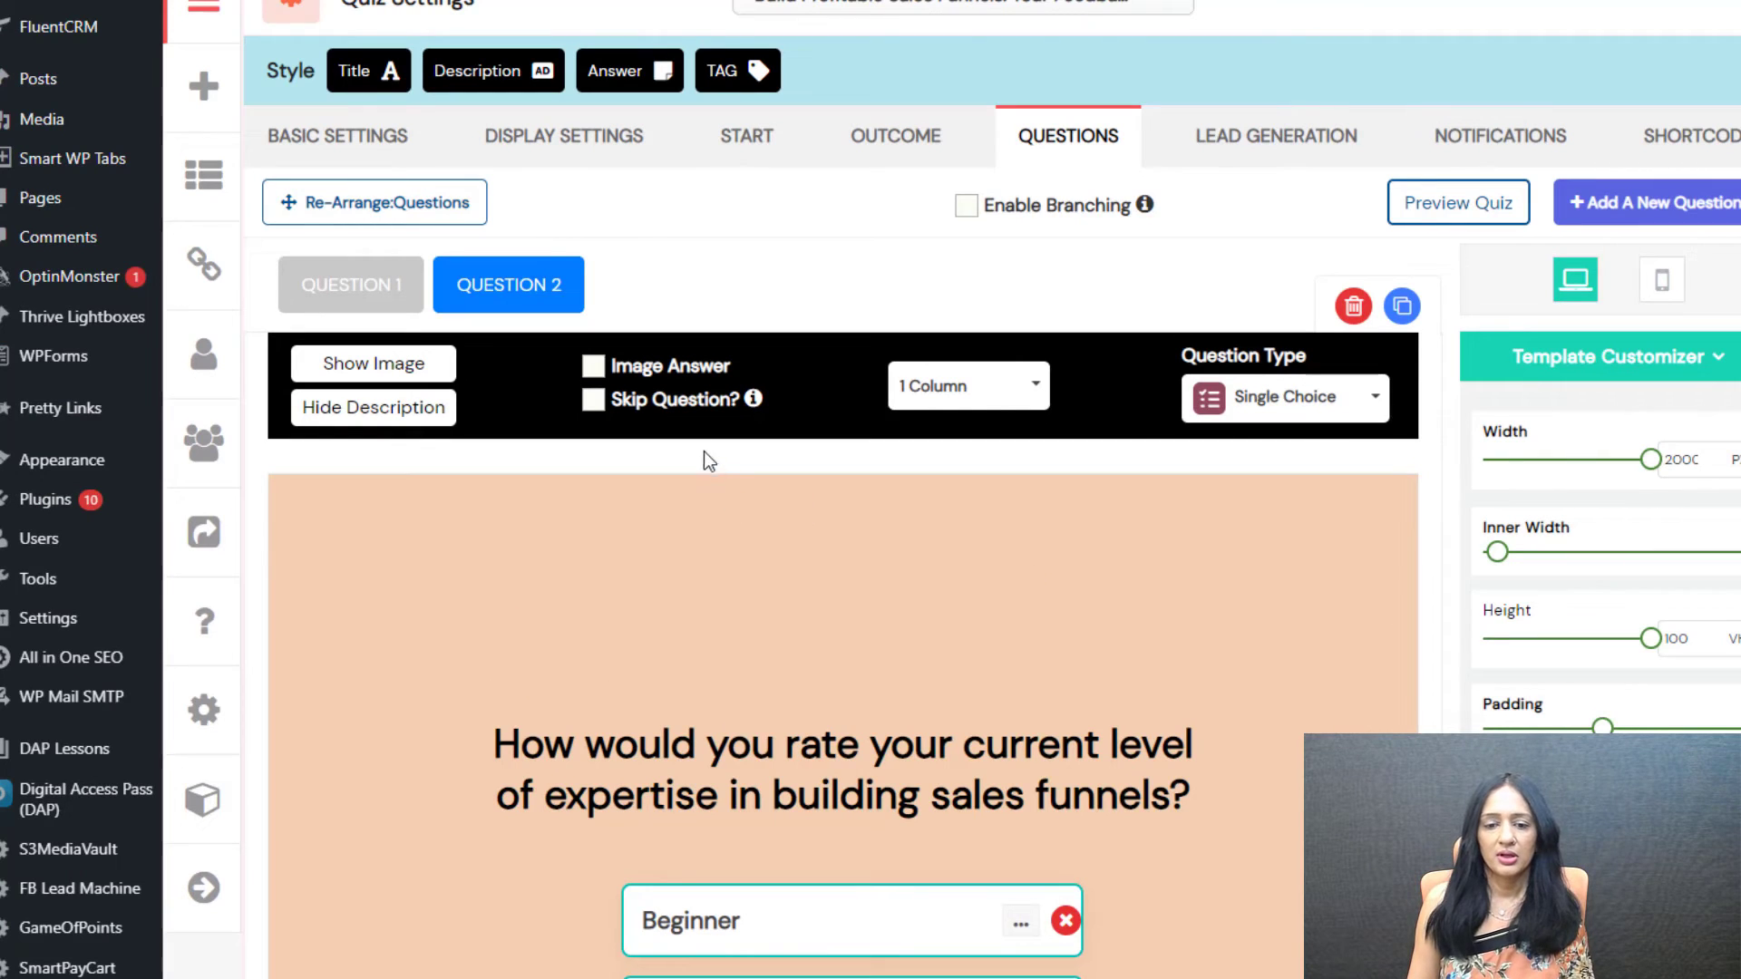
click(1402, 306)
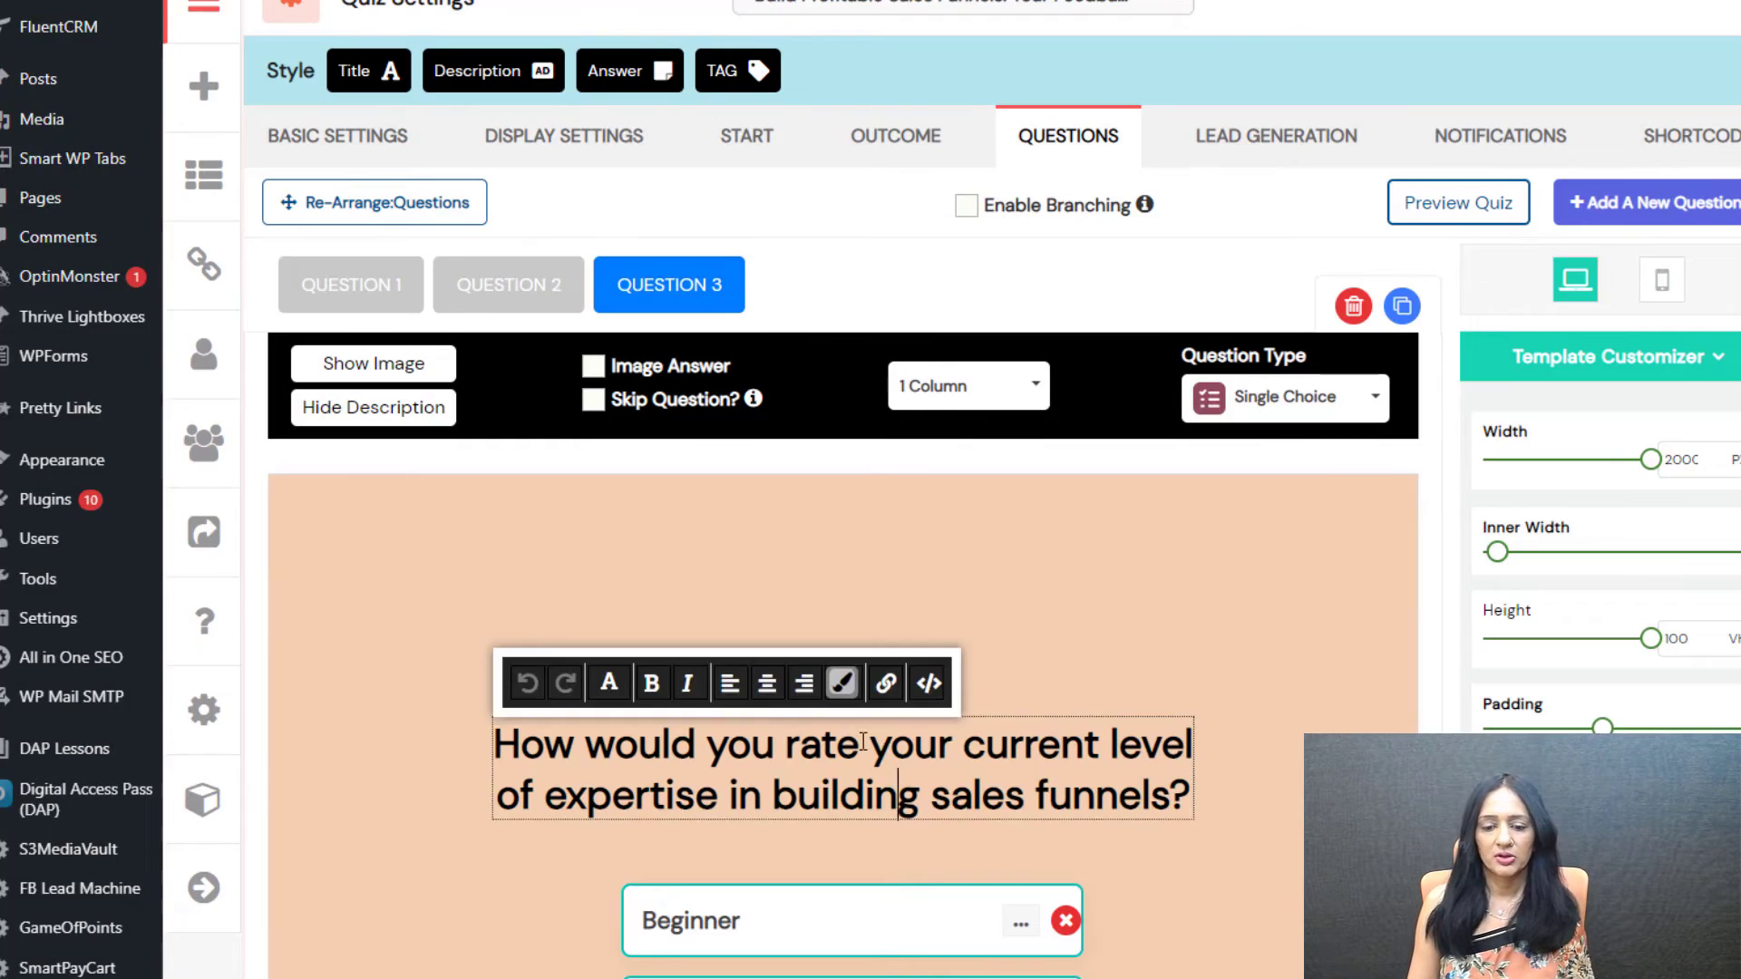
key(ctrl+a)
text(What is the primary goal of your funnel?)
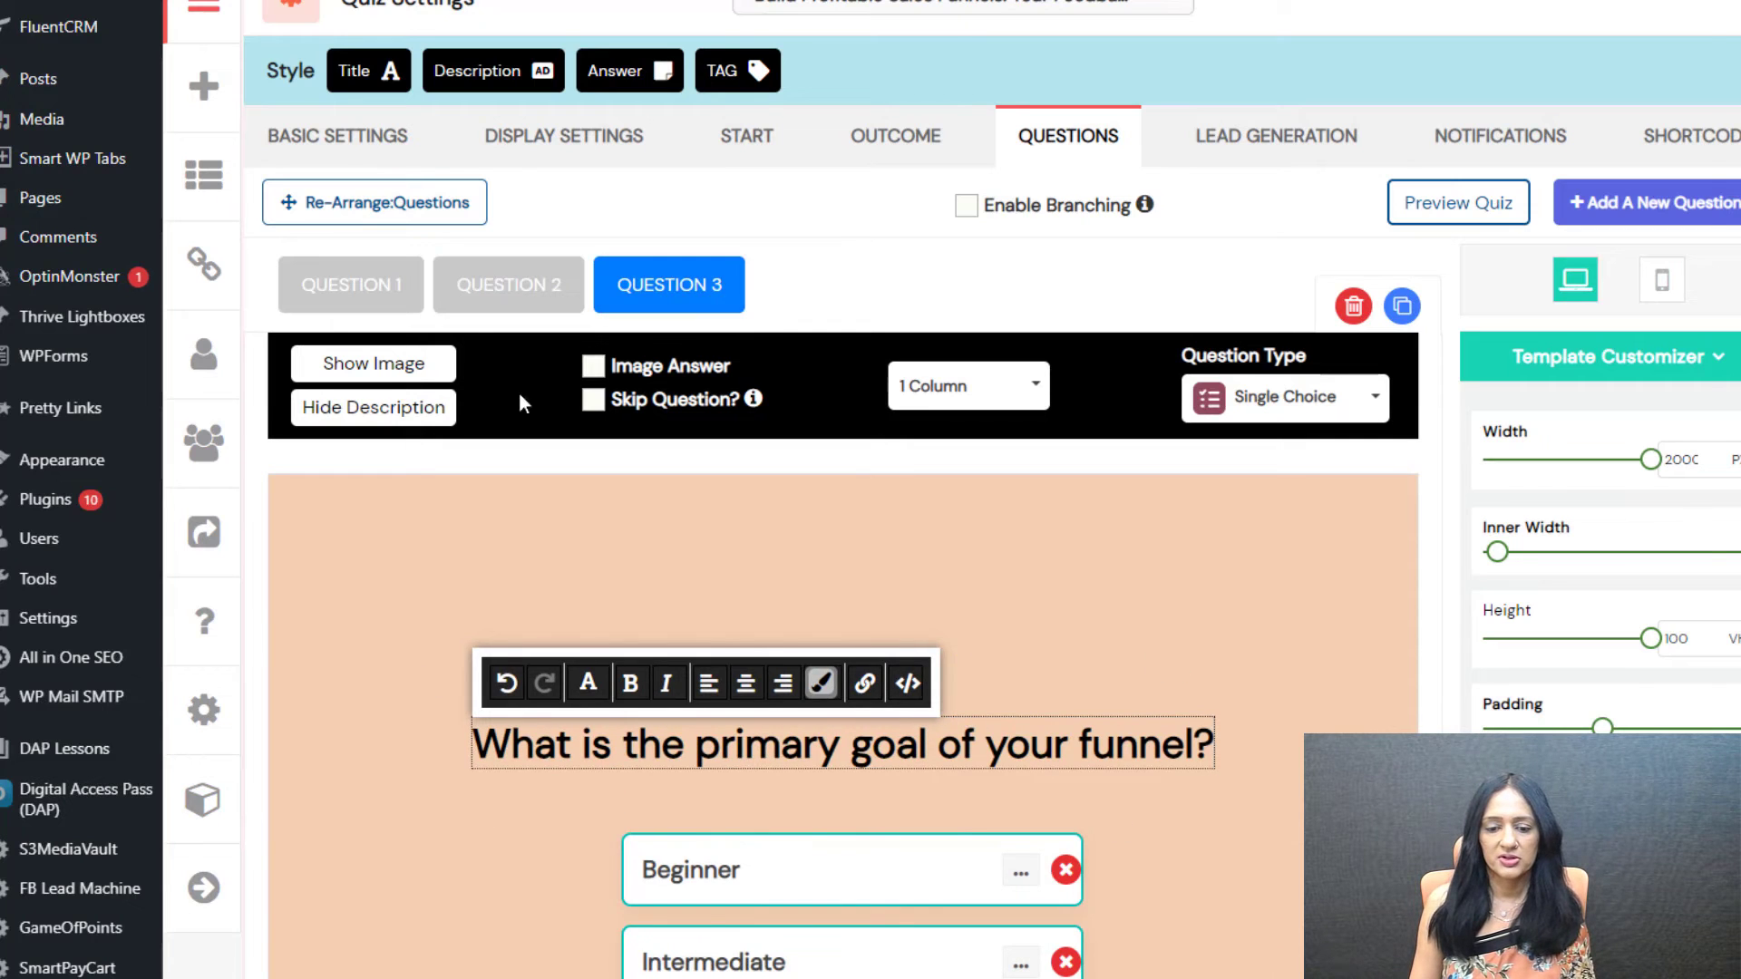
- Replace question 3's answers with "Generate leads", "Sell a product or service", "Increase brand awareness" and "Other (please specify)" from the text draft
key(alt+Tab)
scroll(362, 524, down, 3)
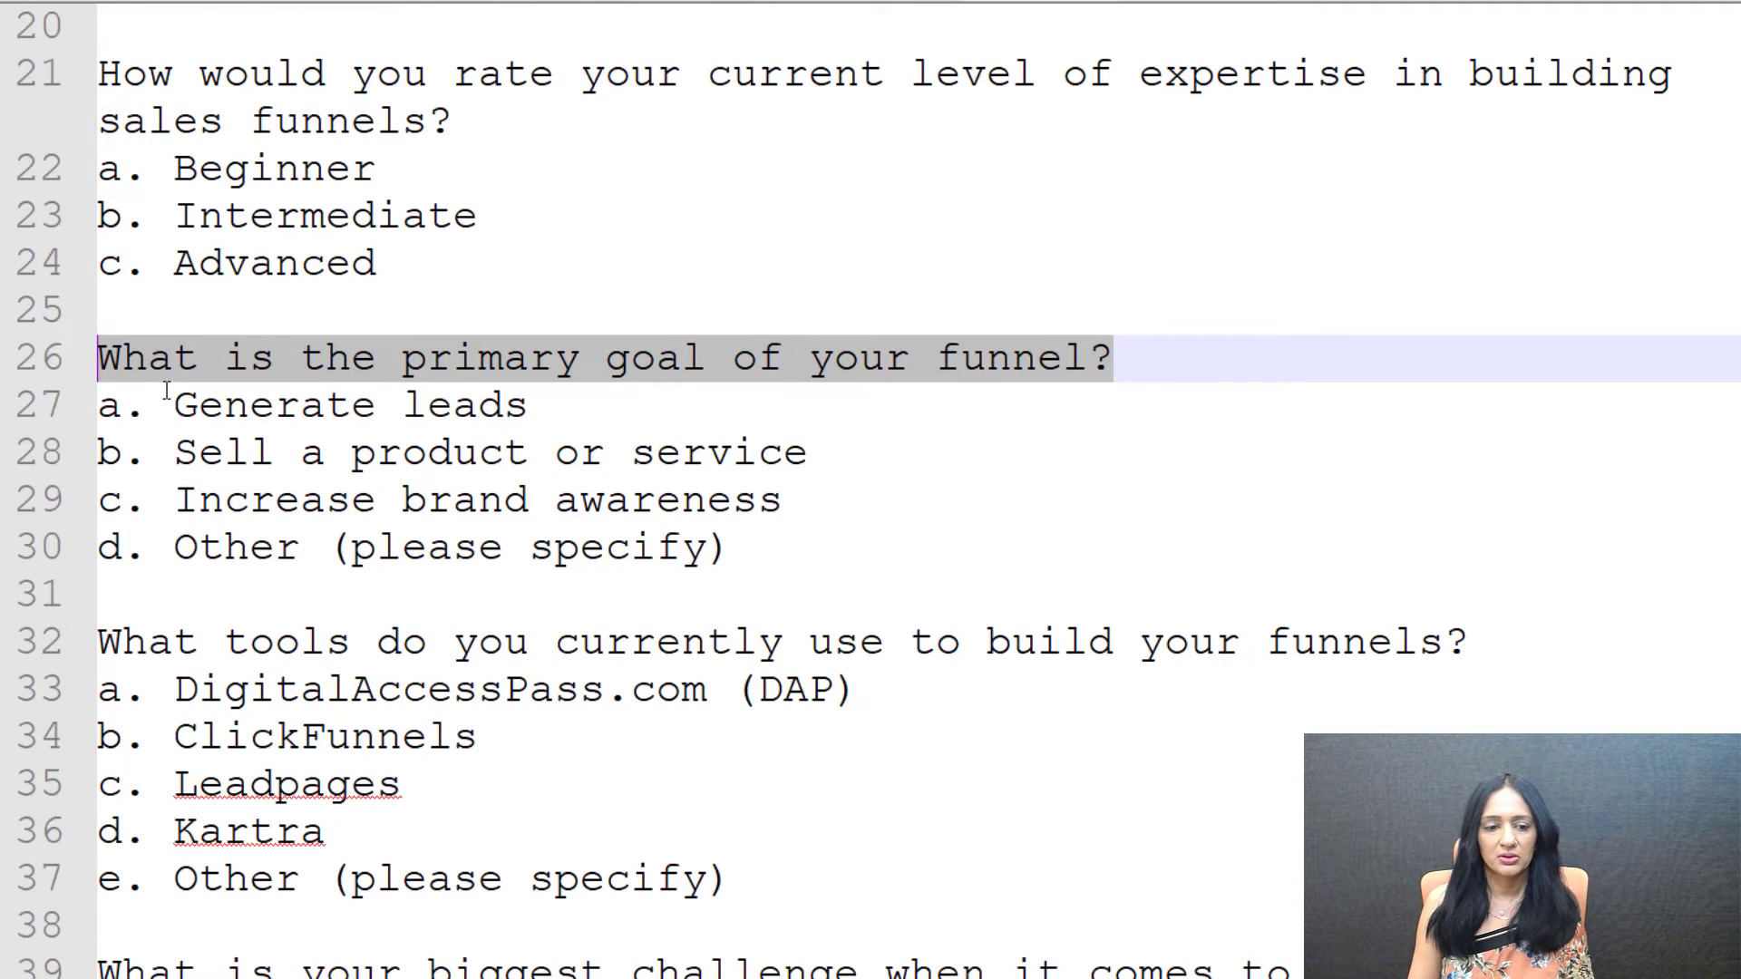
drag(168, 399, 575, 403)
key(ctrl+c)
key(alt+Tab)
click(750, 898)
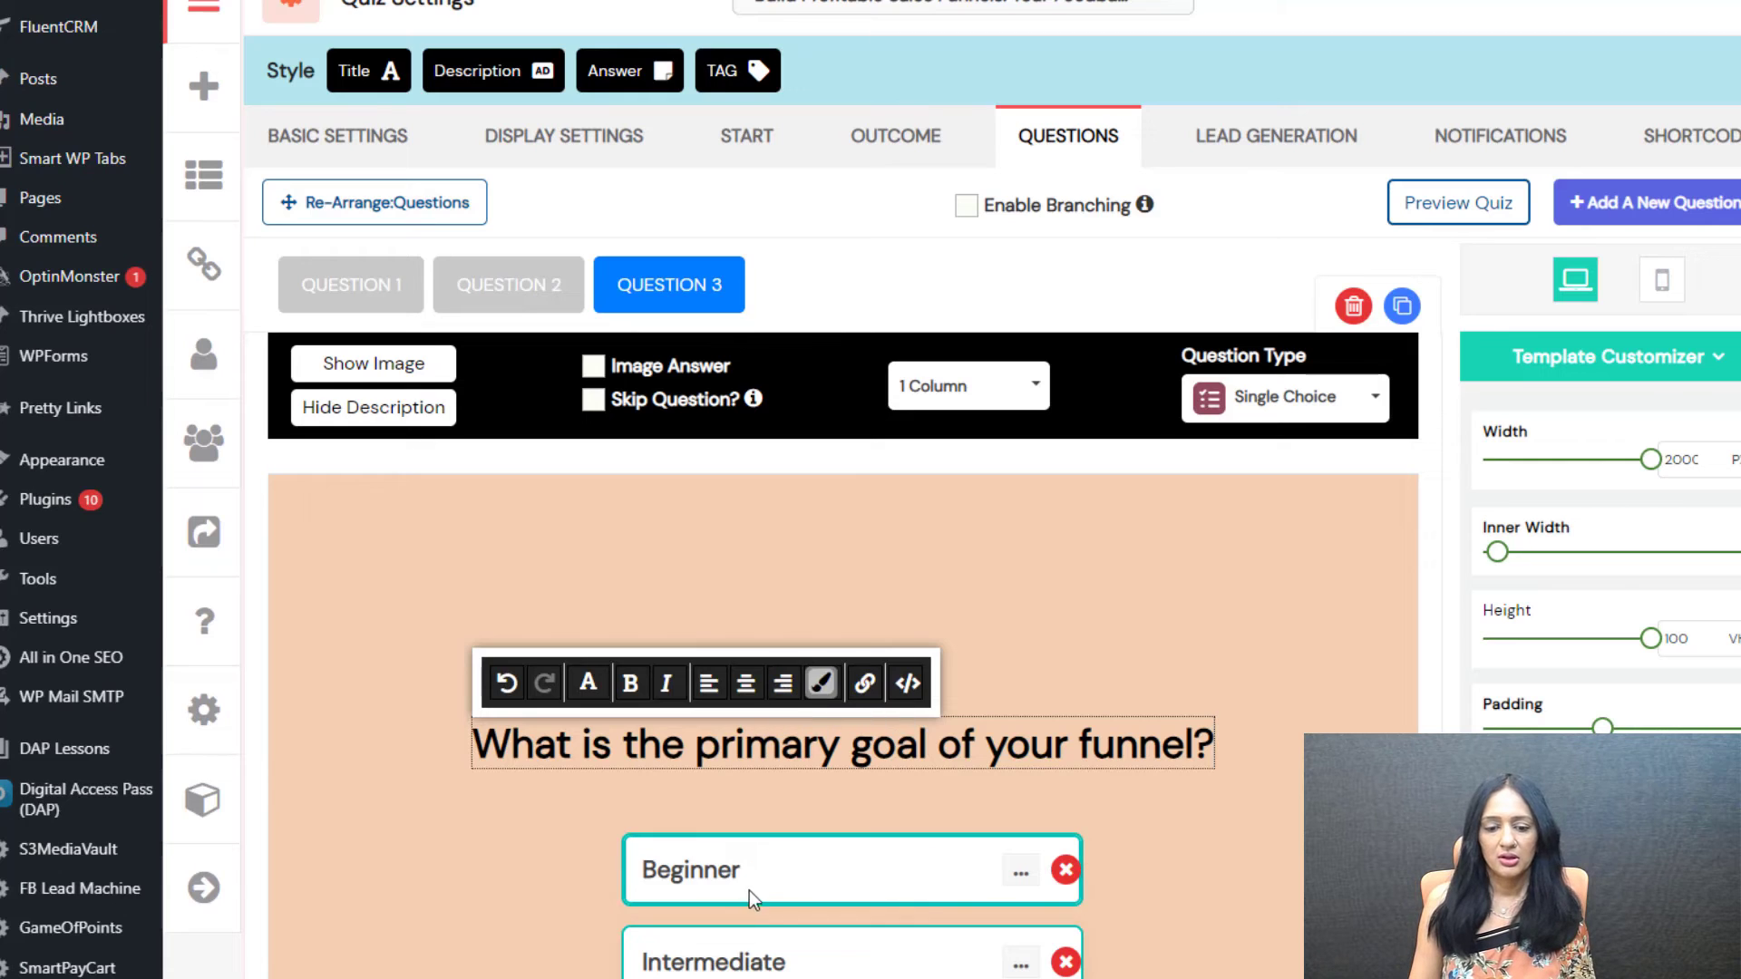
key(ctrl+a)
key(ctrl+v)
click(521, 620)
key(alt+Tab)
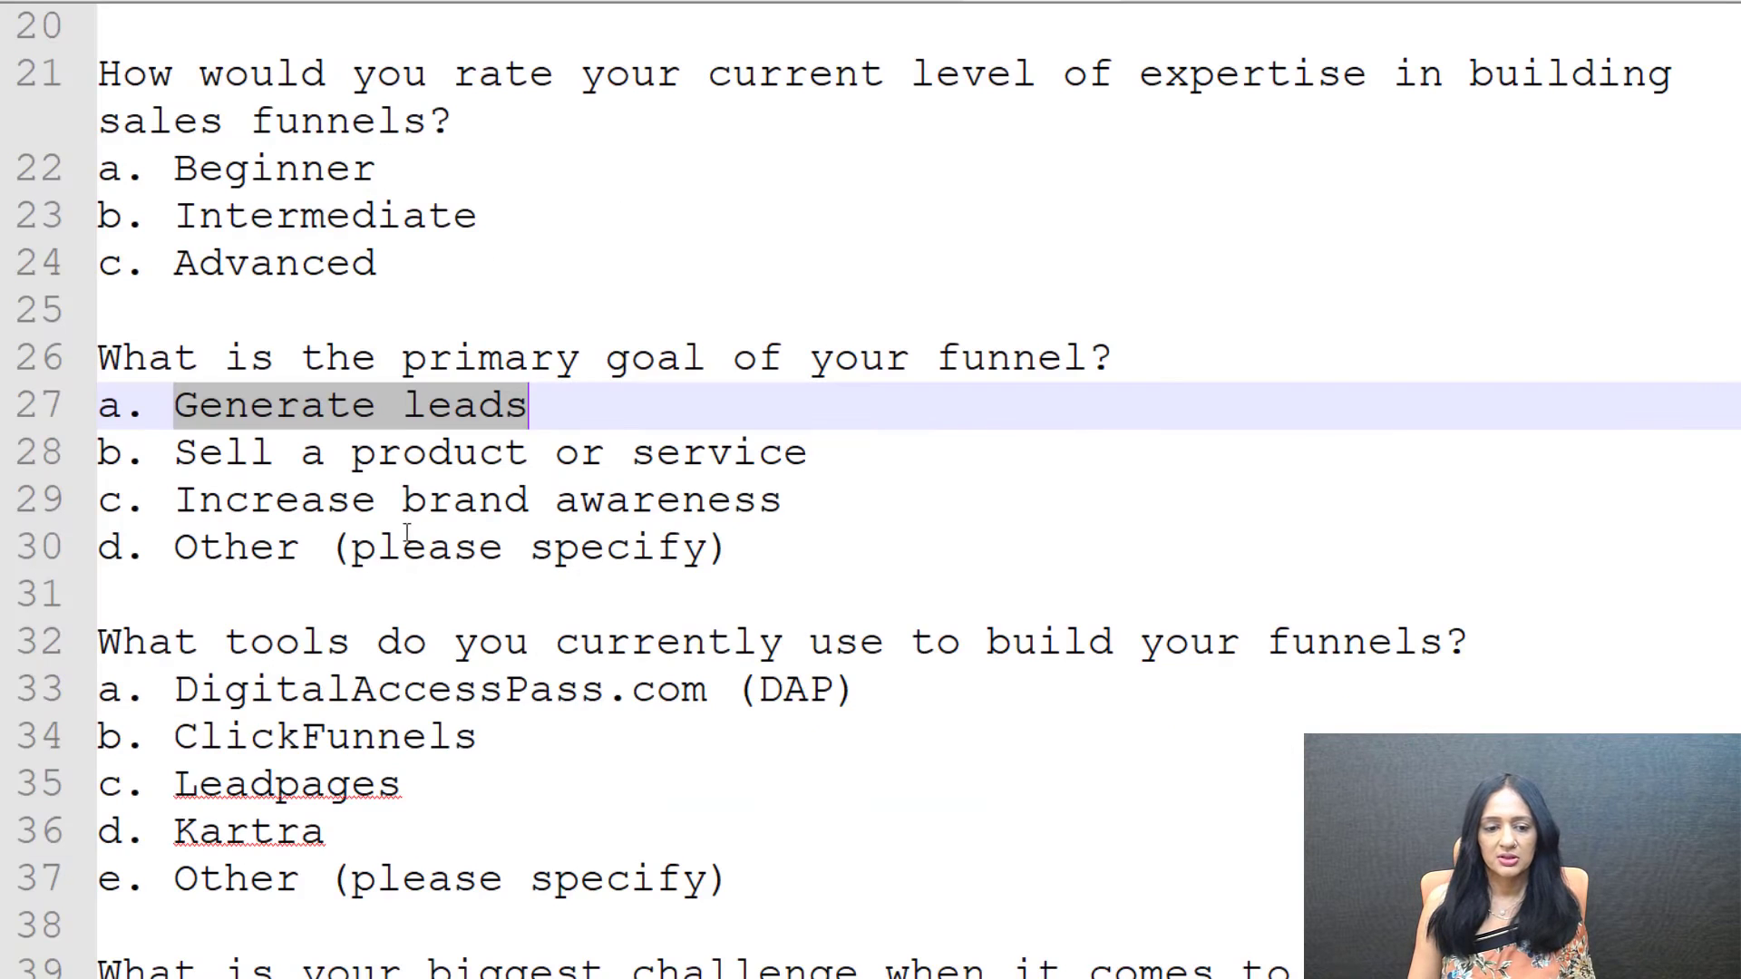
key(alt+Tab)
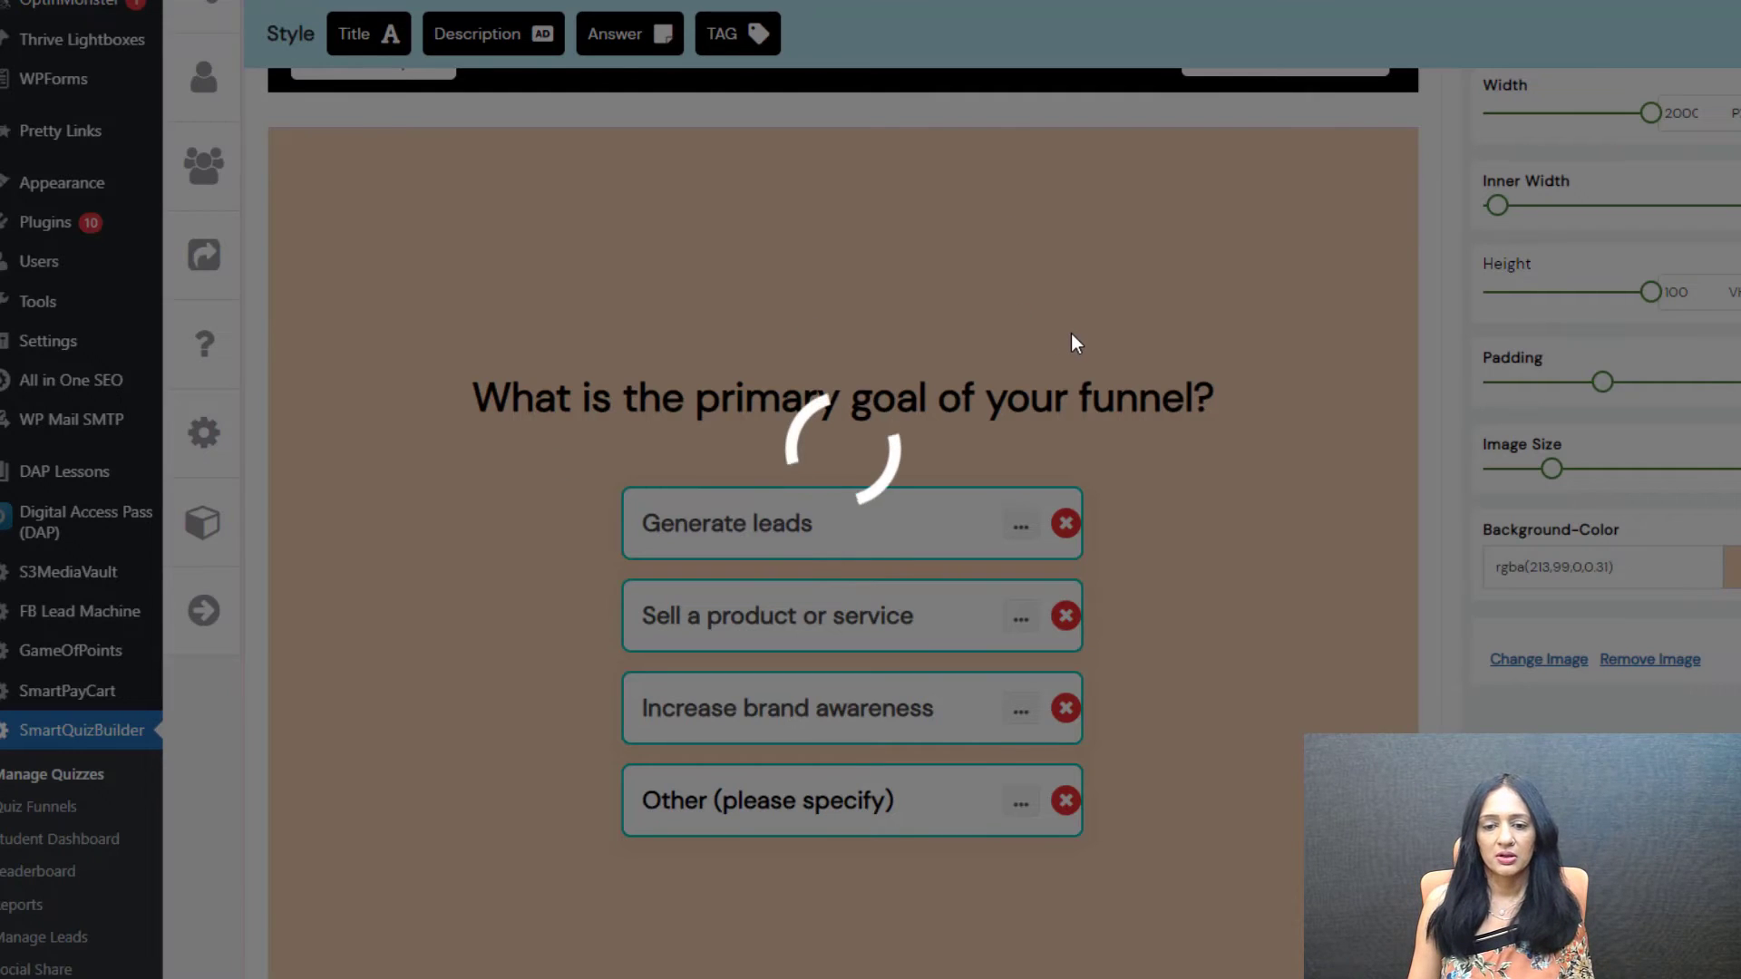
- Duplicate question 3 and retitle the copy "What tools do you currently use to build your funnels?" from the text draft
scroll(1096, 350, up, 2)
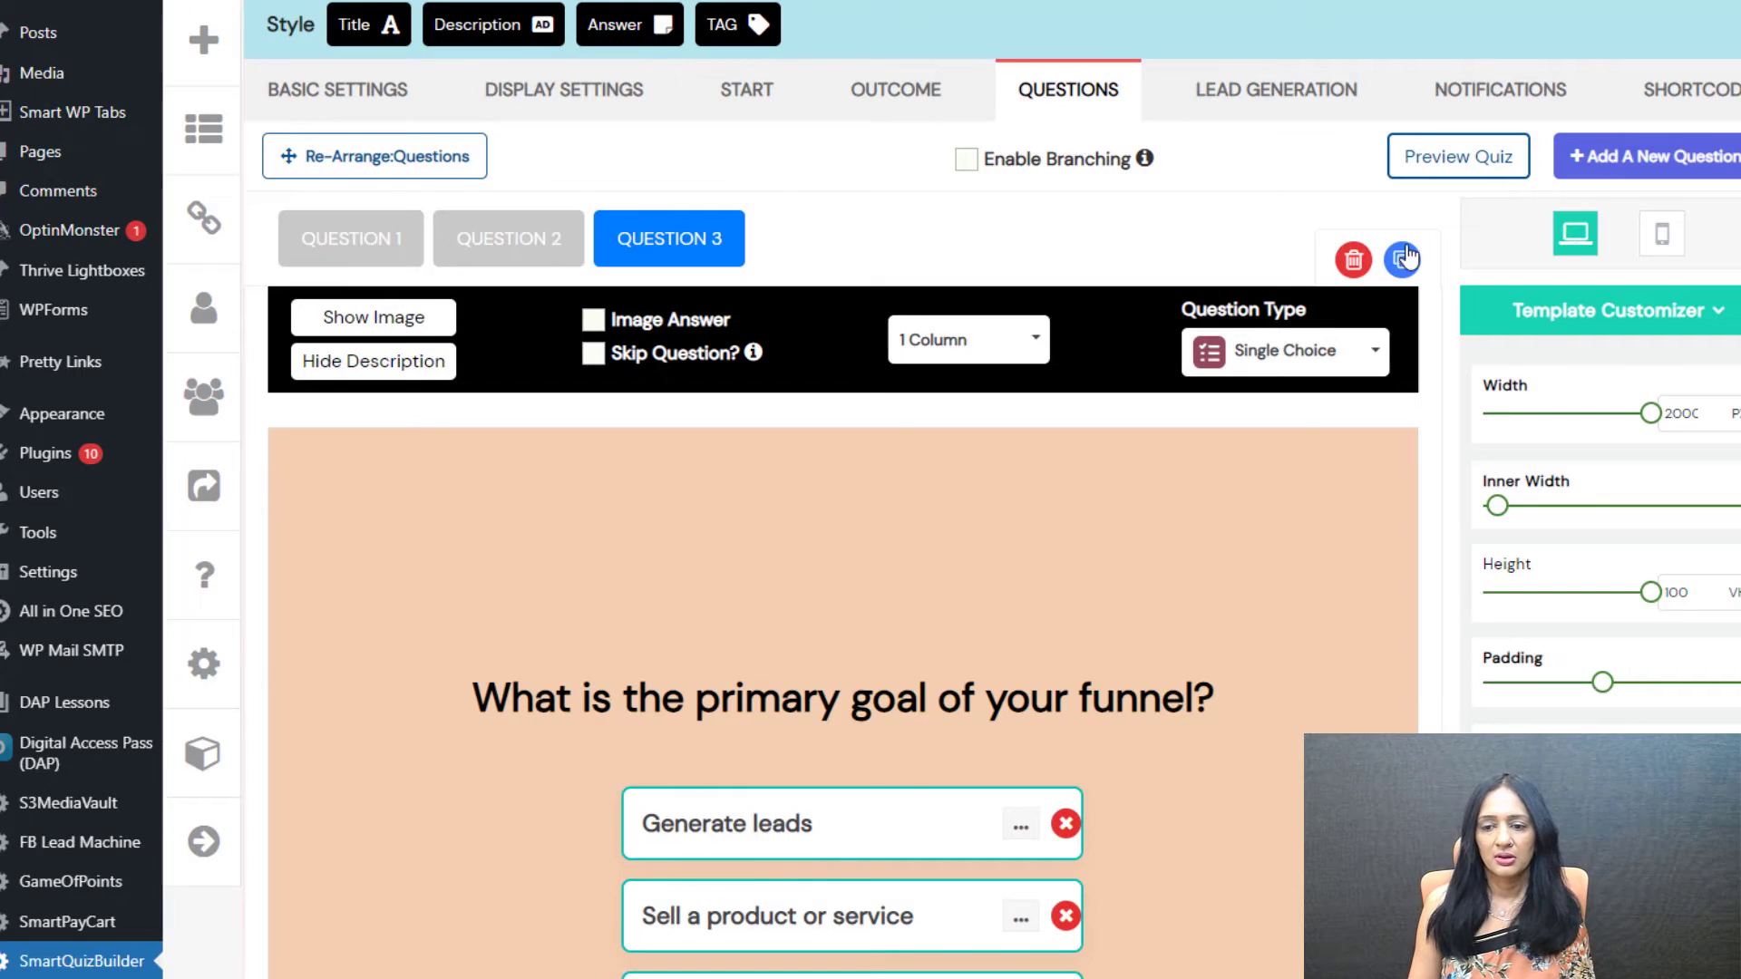
click(1405, 260)
key(alt+Tab)
scroll(285, 669, down, 2)
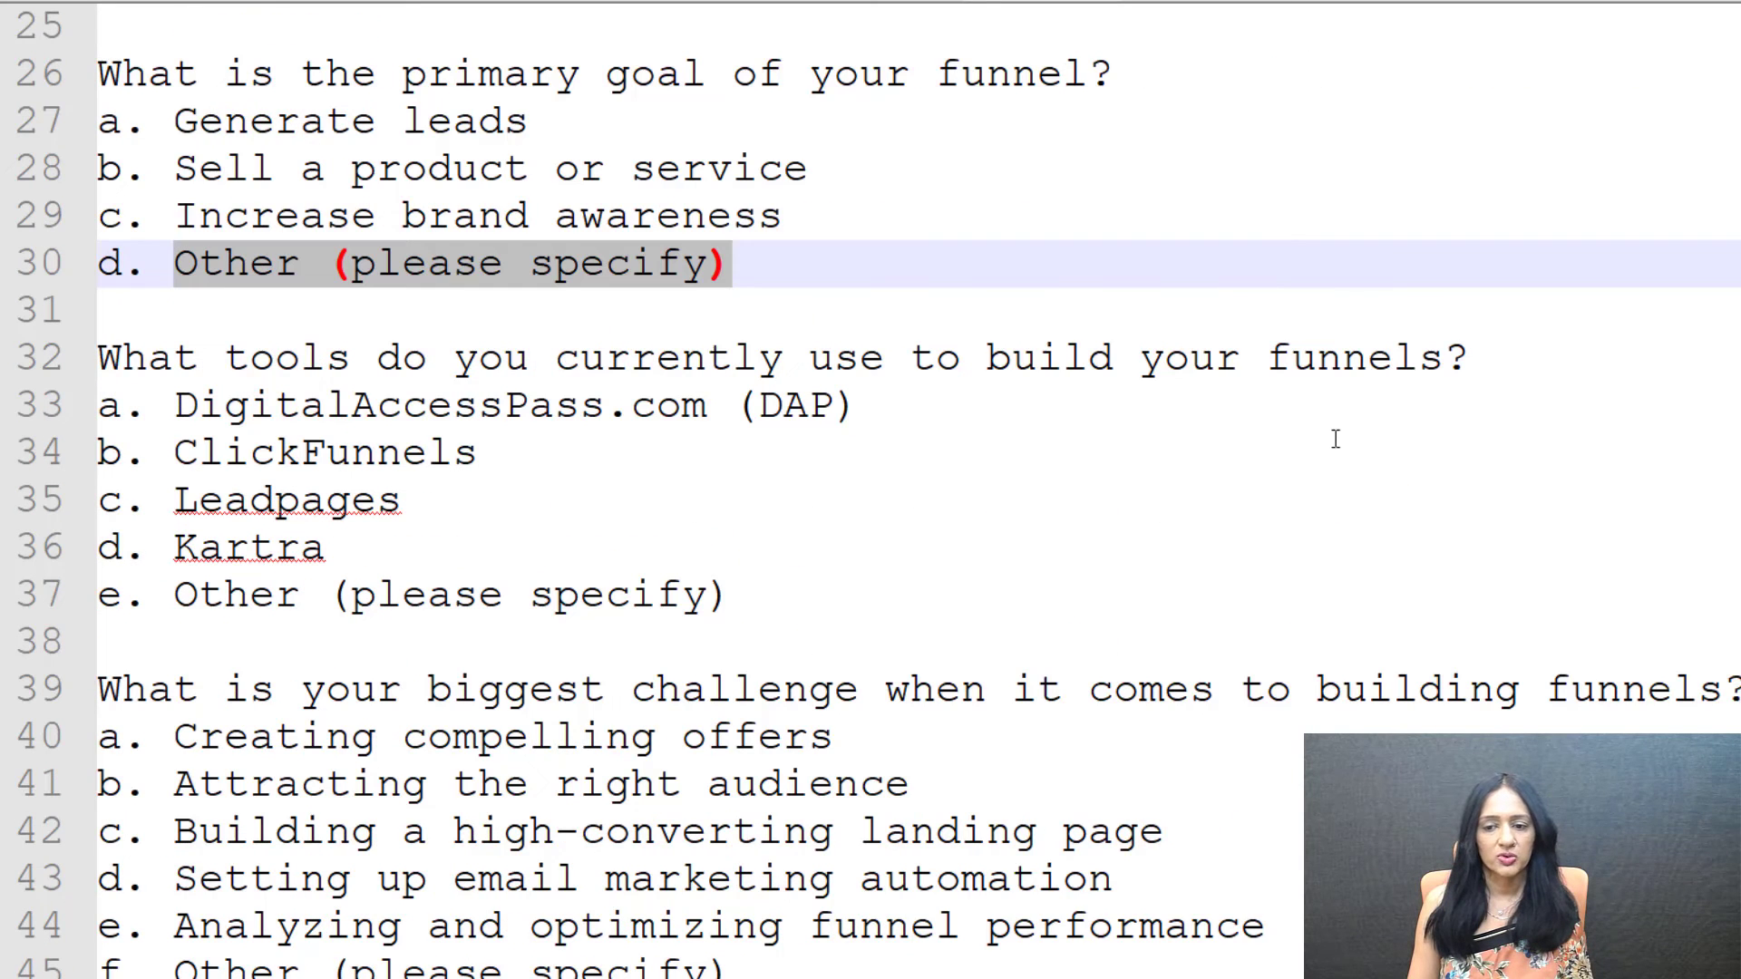
drag(1469, 357, 98, 357)
key(ctrl+c)
key(alt+Tab)
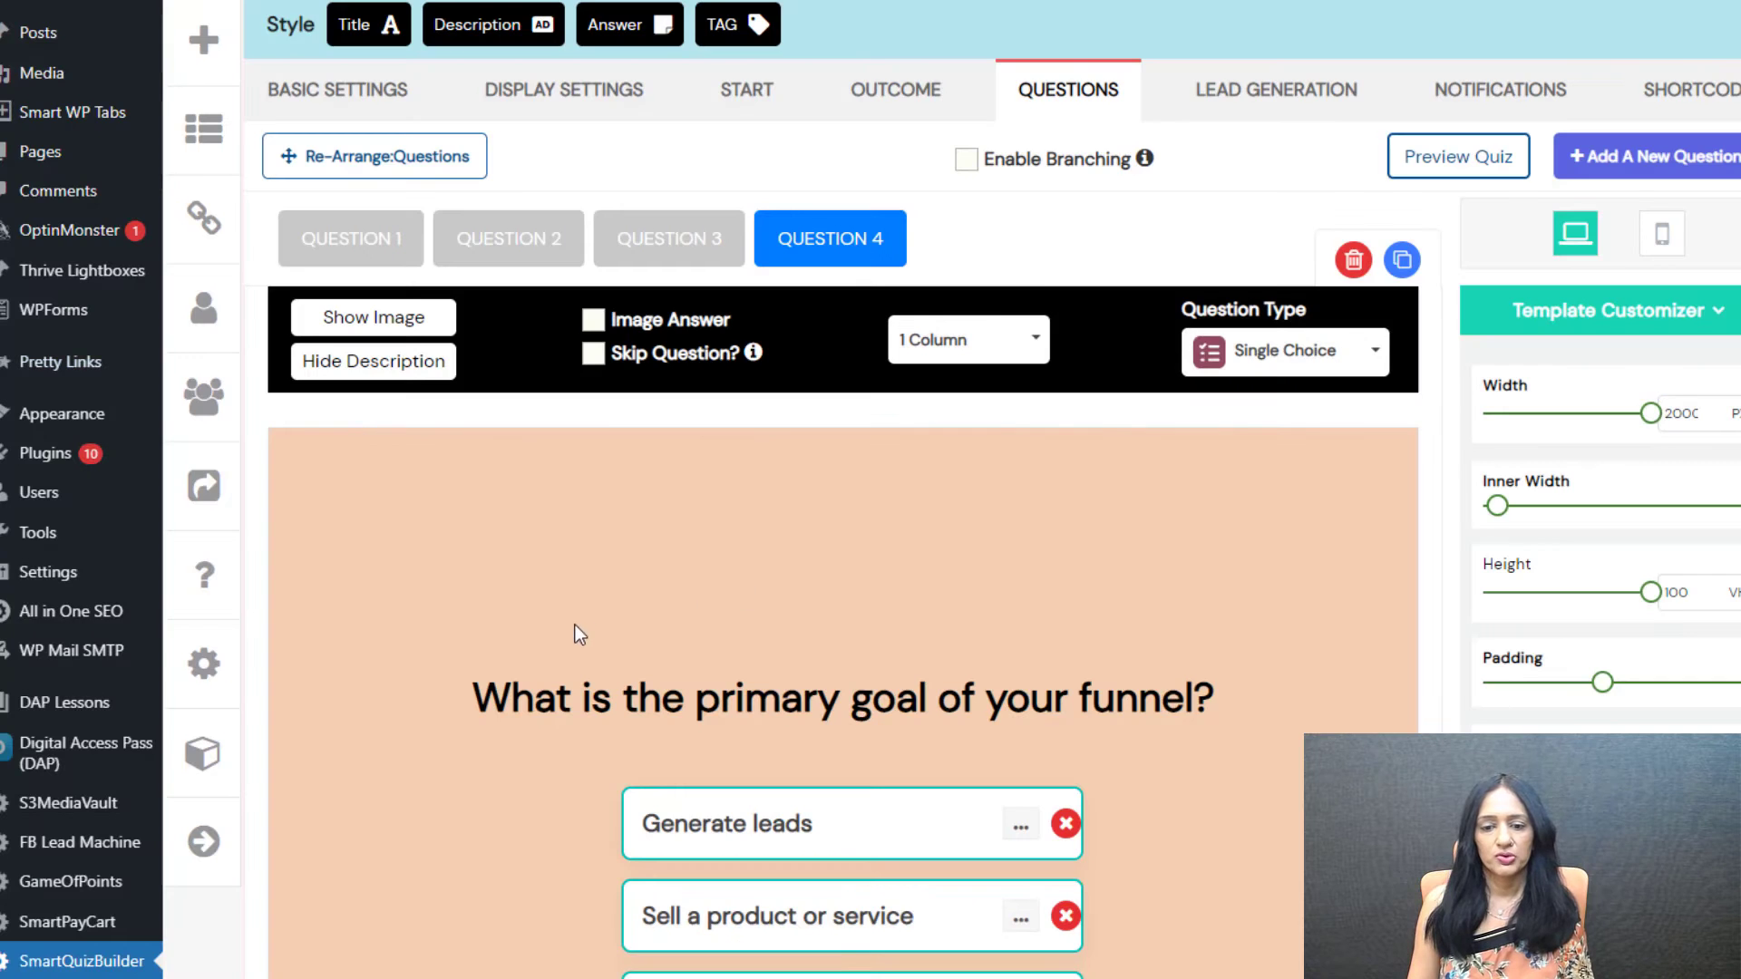
triple_click(672, 699)
key(ctrl+v)
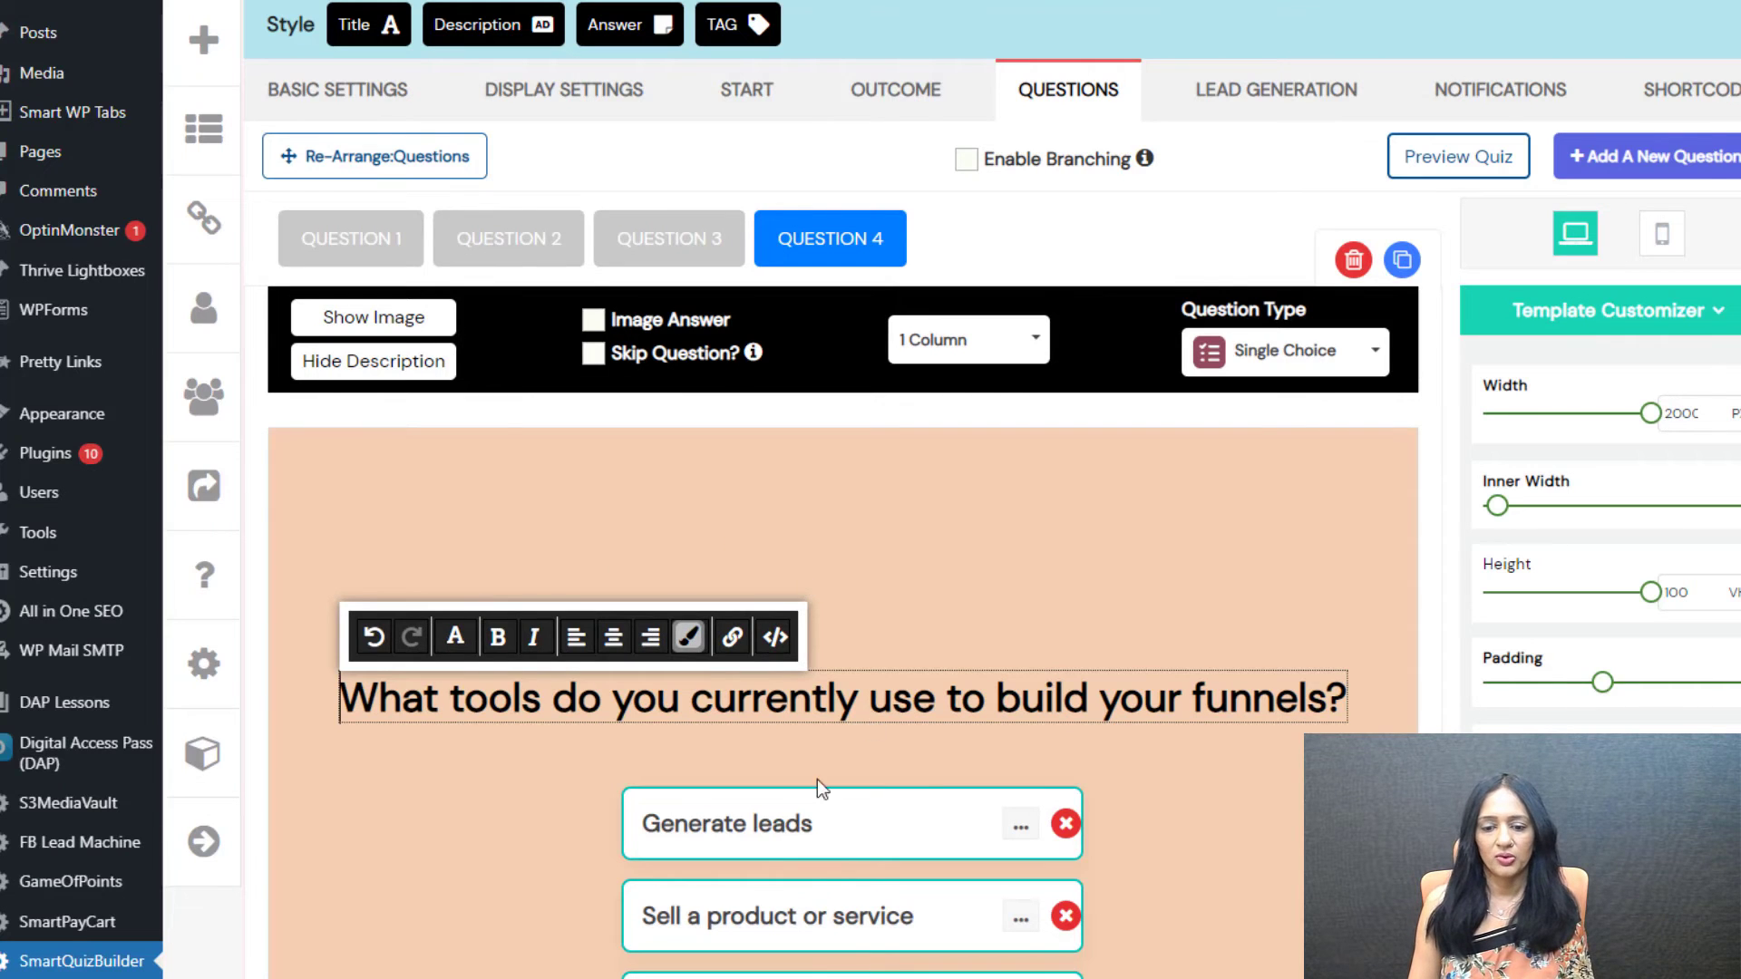
- Replace question 4's first answer with "DigitalAccessPass.com (DAP)" from the text draft
key(alt+Tab)
drag(921, 416, 172, 405)
key(ctrl+c)
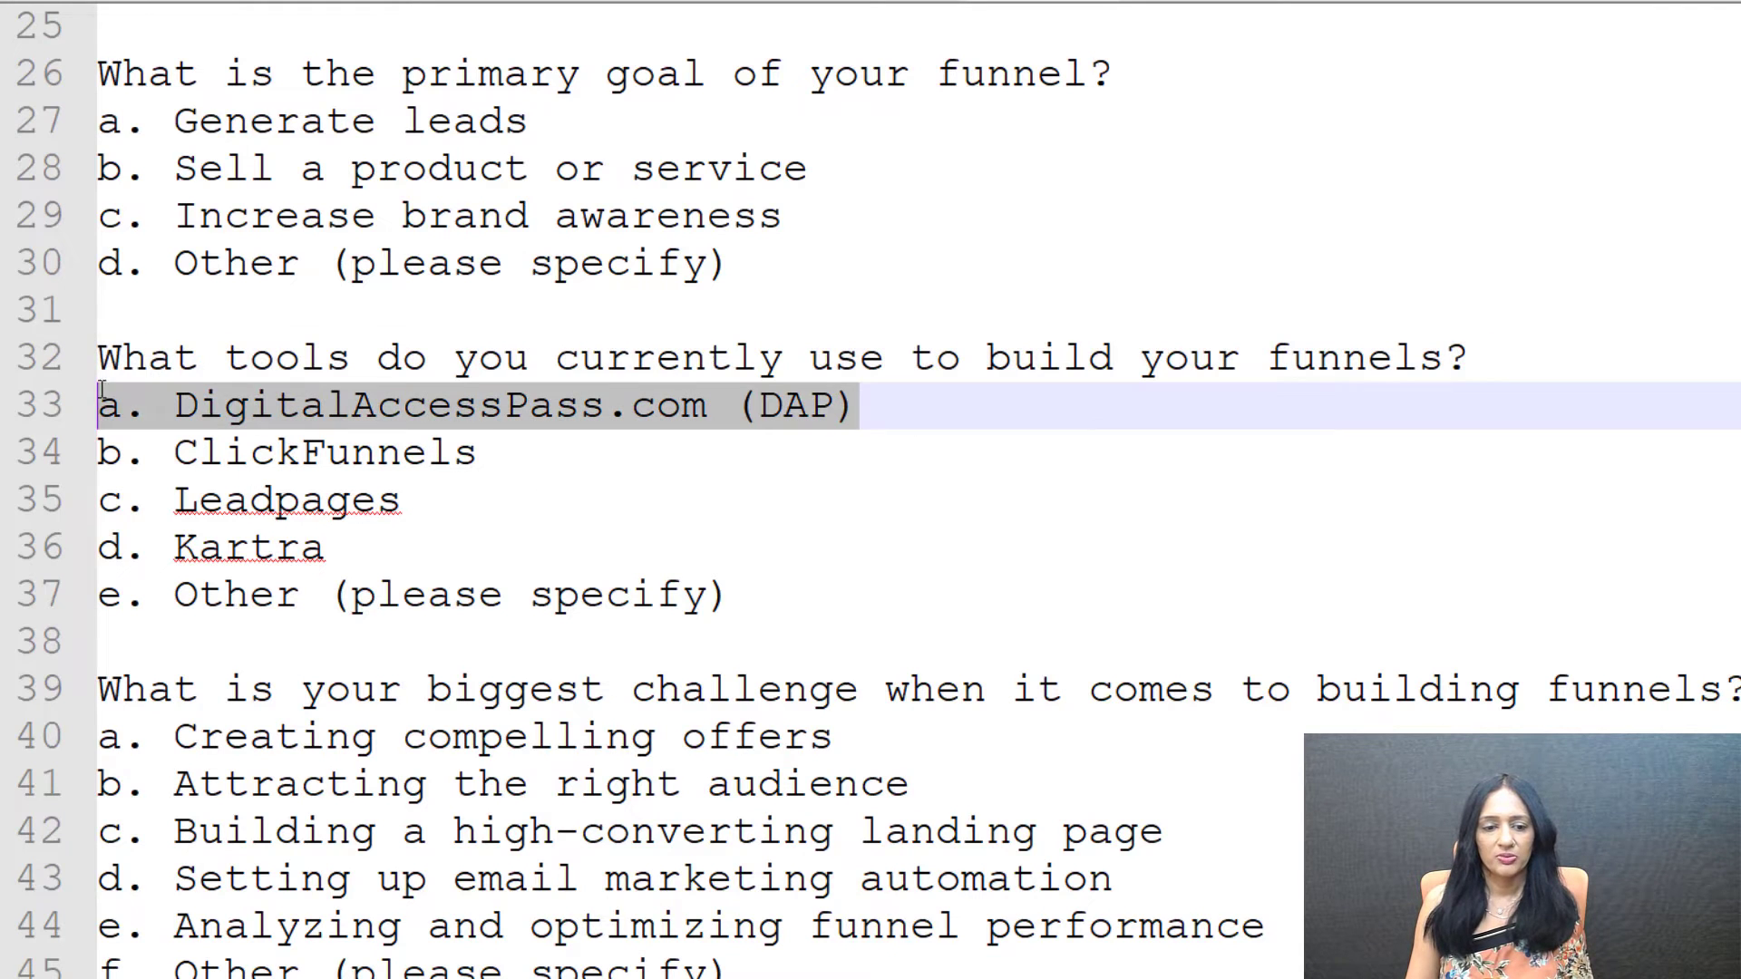
key(alt+Tab)
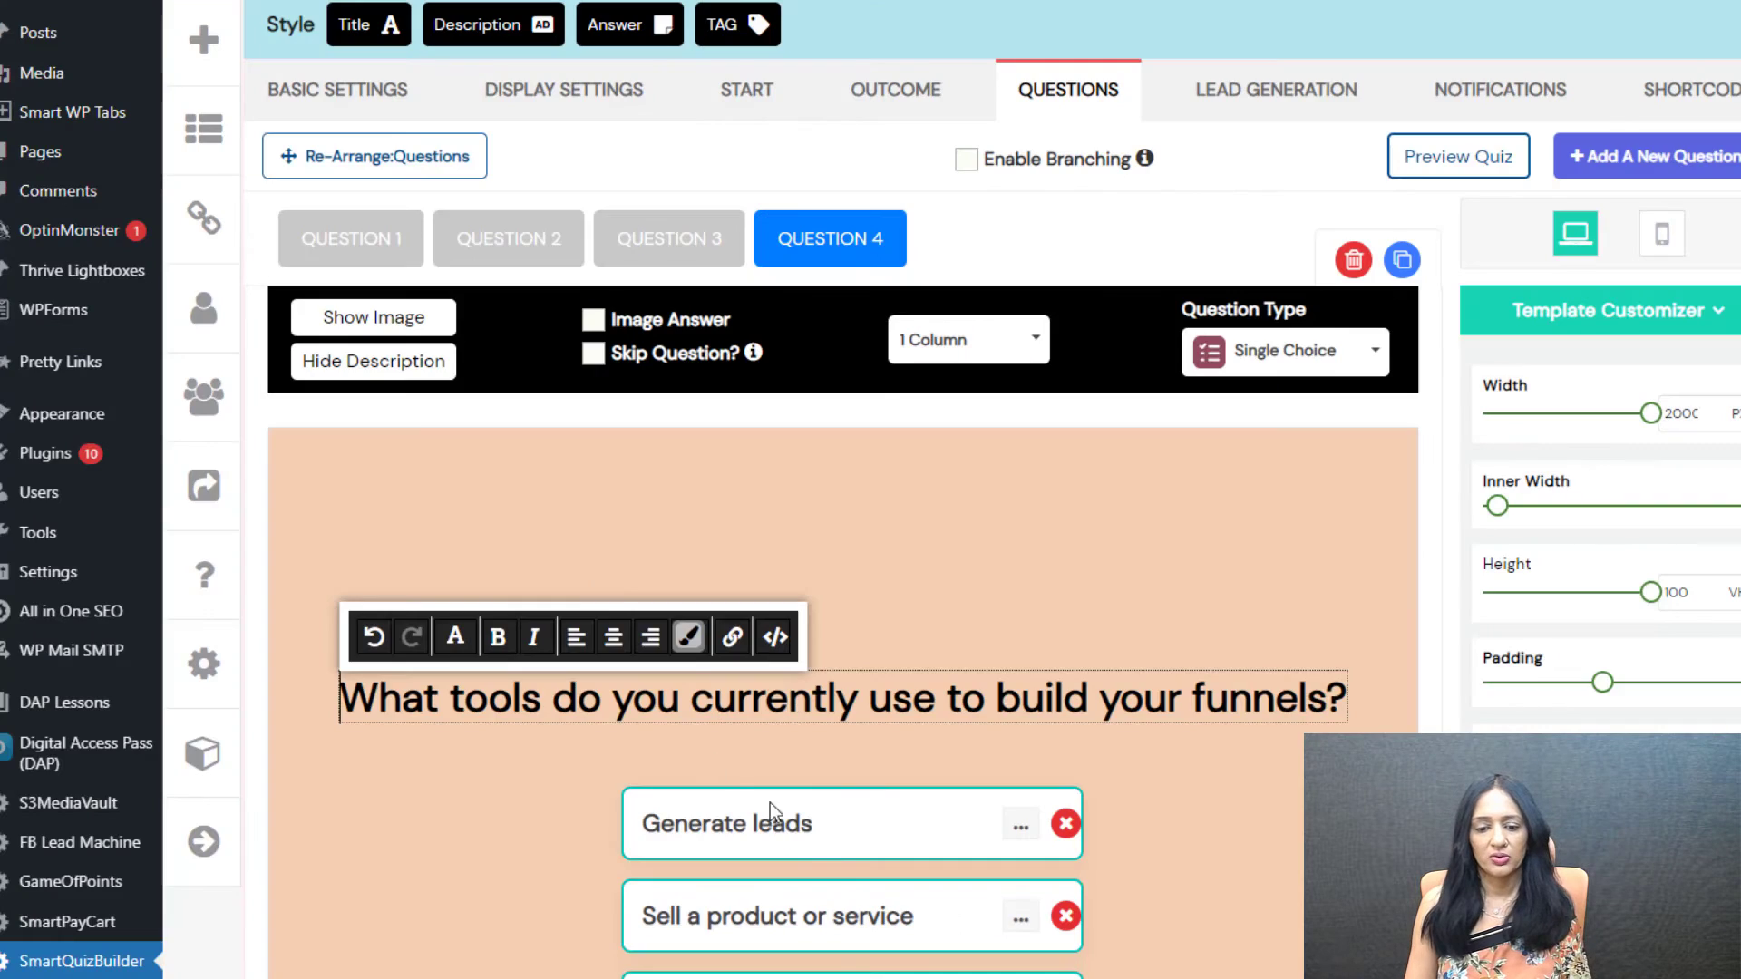
click(726, 823)
key(ctrl+a)
key(ctrl+v)
scroll(590, 562, down, 3)
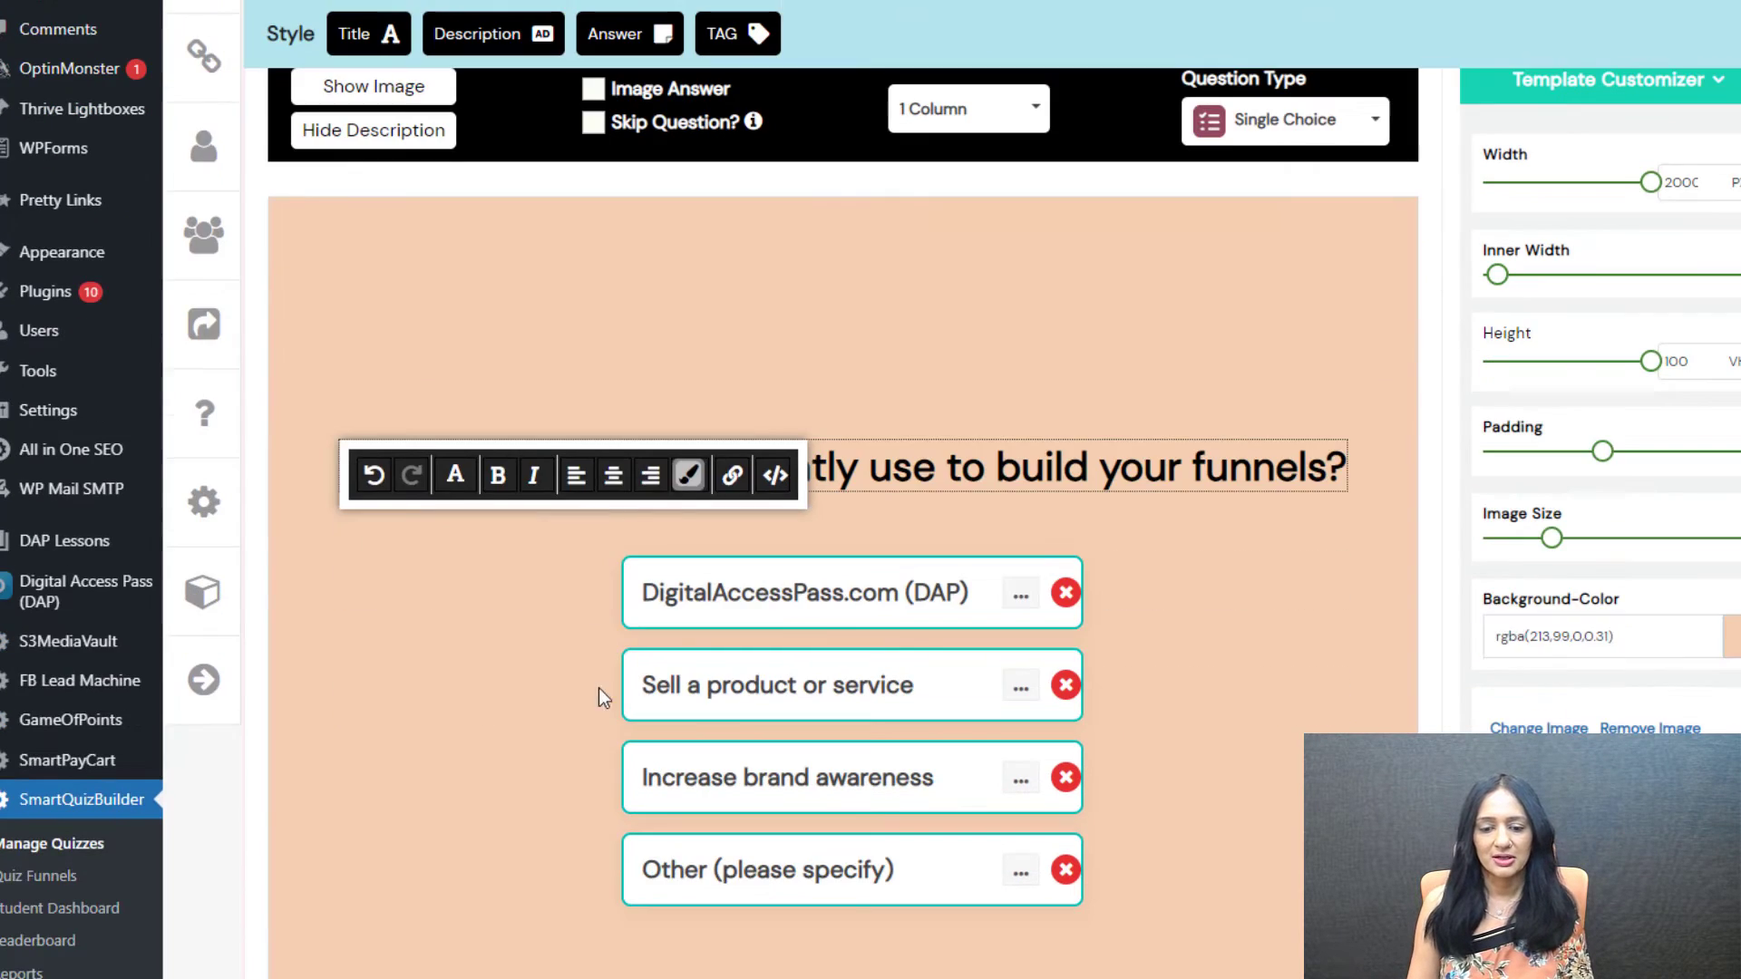
- Fill in question 4's next answers from the text draft: "ClickFunnels", "Leadpages" and "Kartra"
key(Tab)
key(alt+Tab)
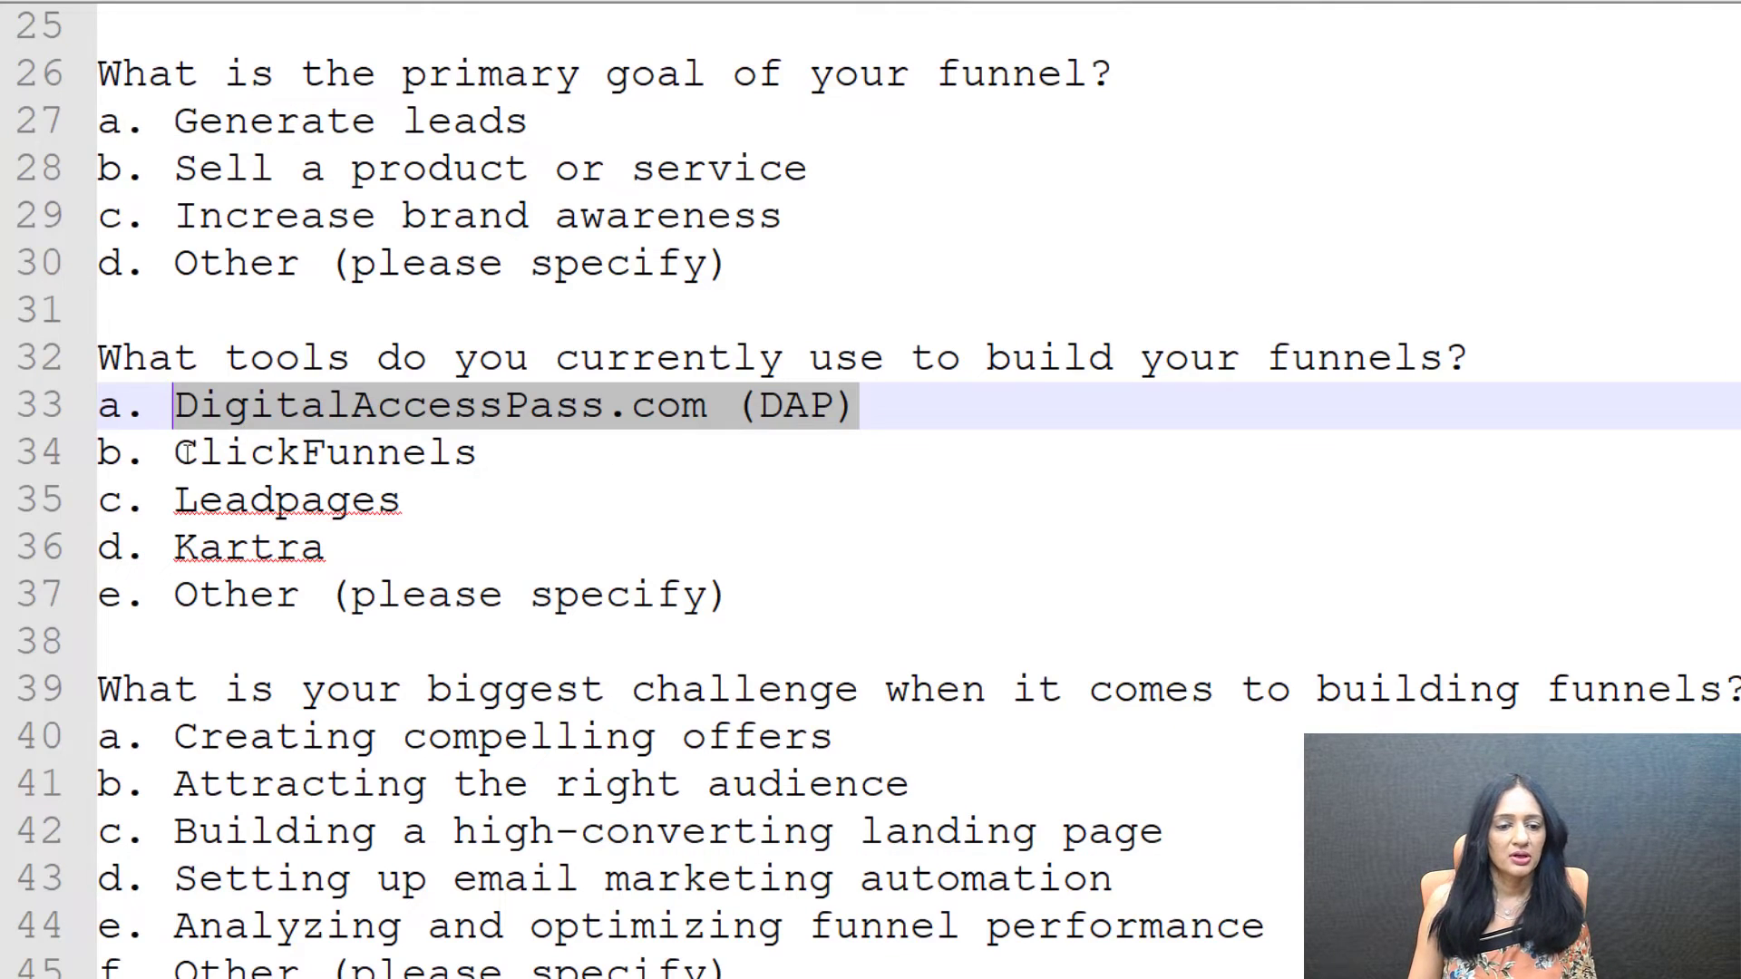
drag(177, 451, 509, 450)
key(ctrl+c)
key(alt+Tab)
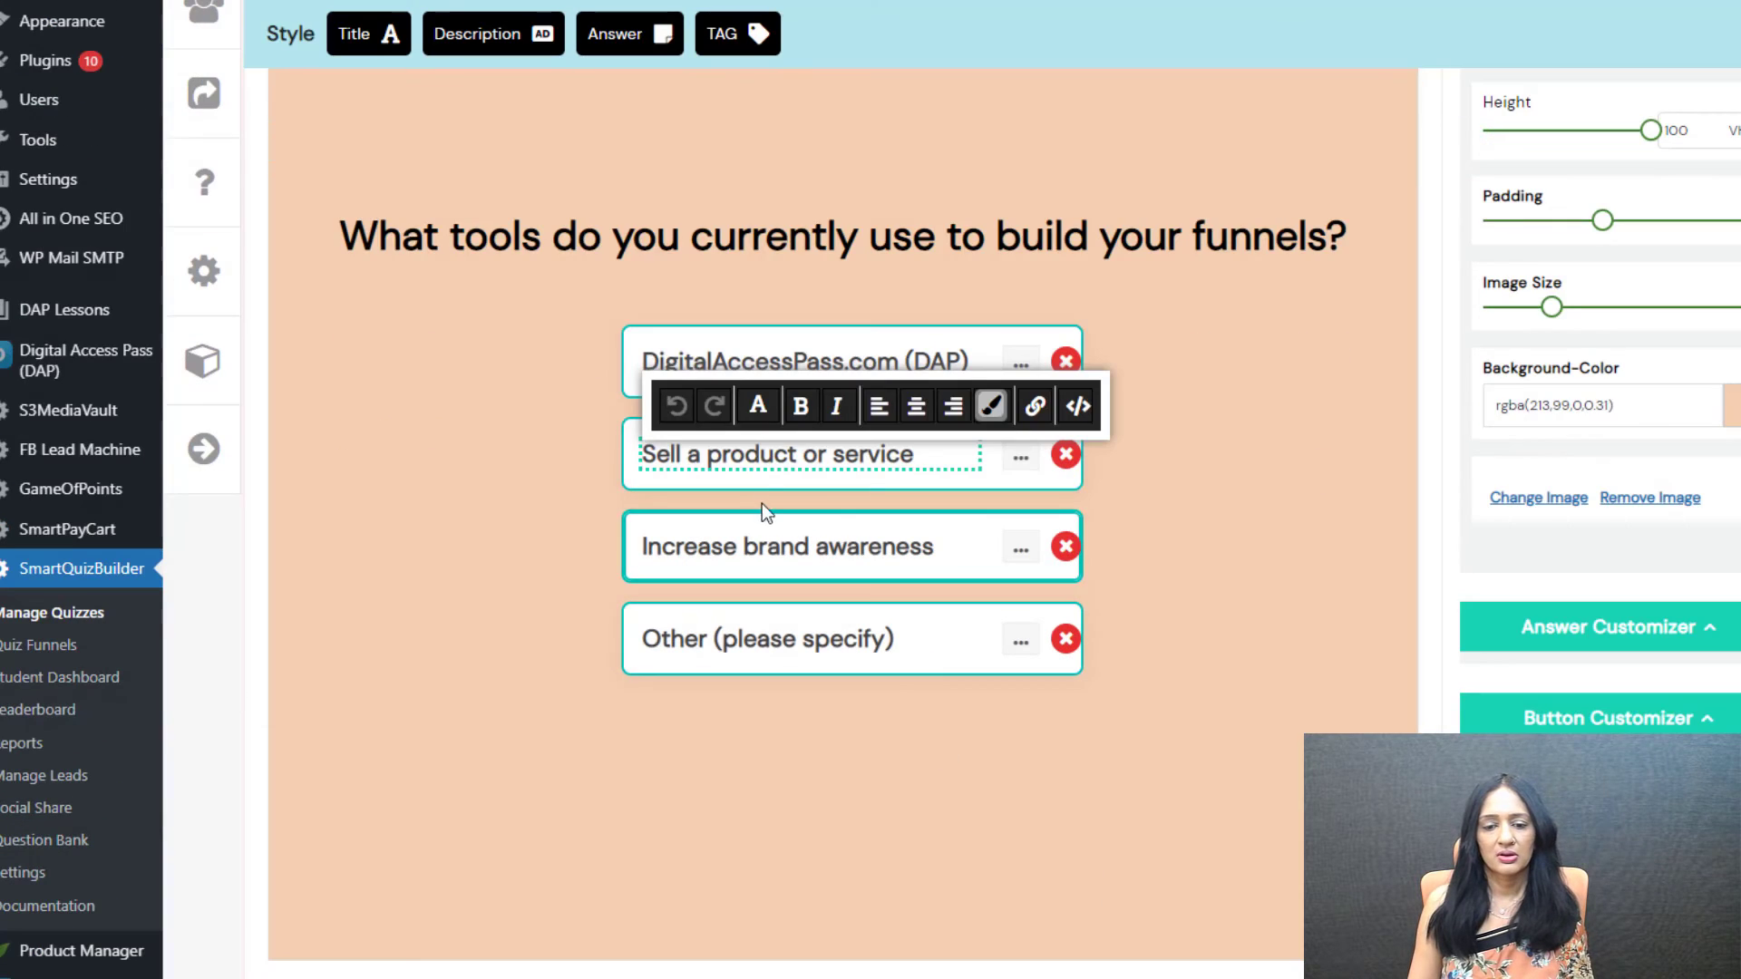
key(ctrl+a)
key(ctrl+v)
key(alt+Tab)
key(alt+Tab)
- Retitle question 5 "What is your biggest challenge when it comes to building funnels?", with a line break before "when"
scroll(763, 686, up, 5)
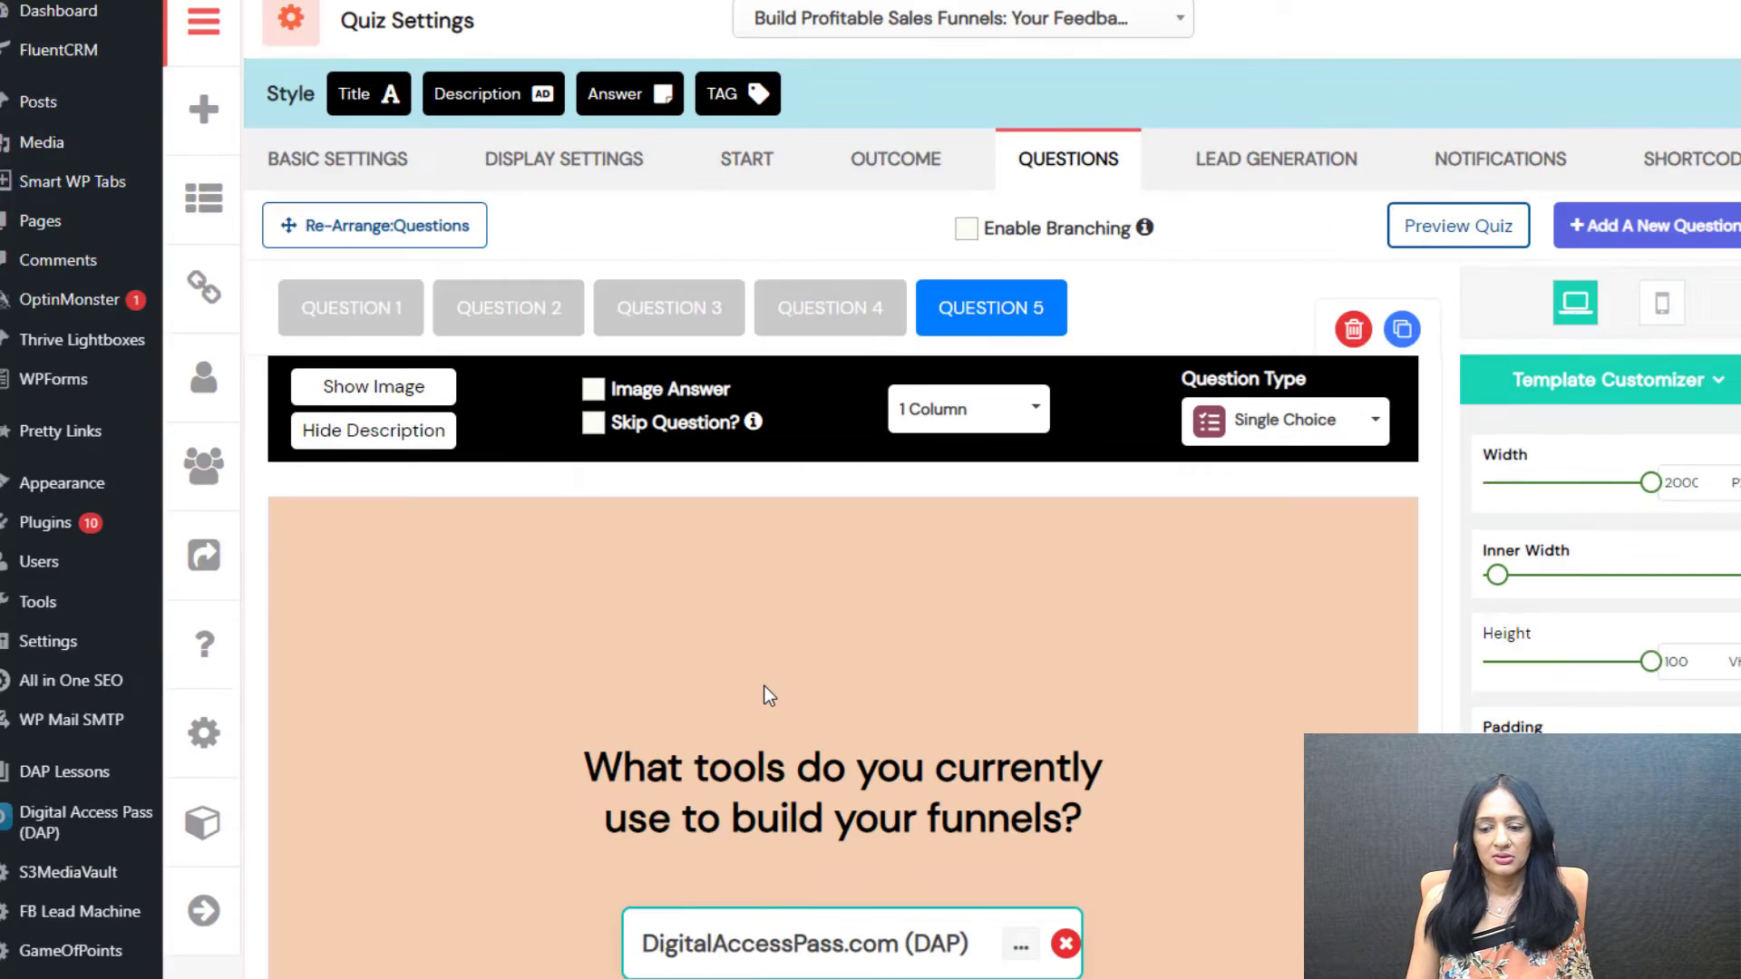
scroll(764, 685, down, 3)
triple_click(840, 511)
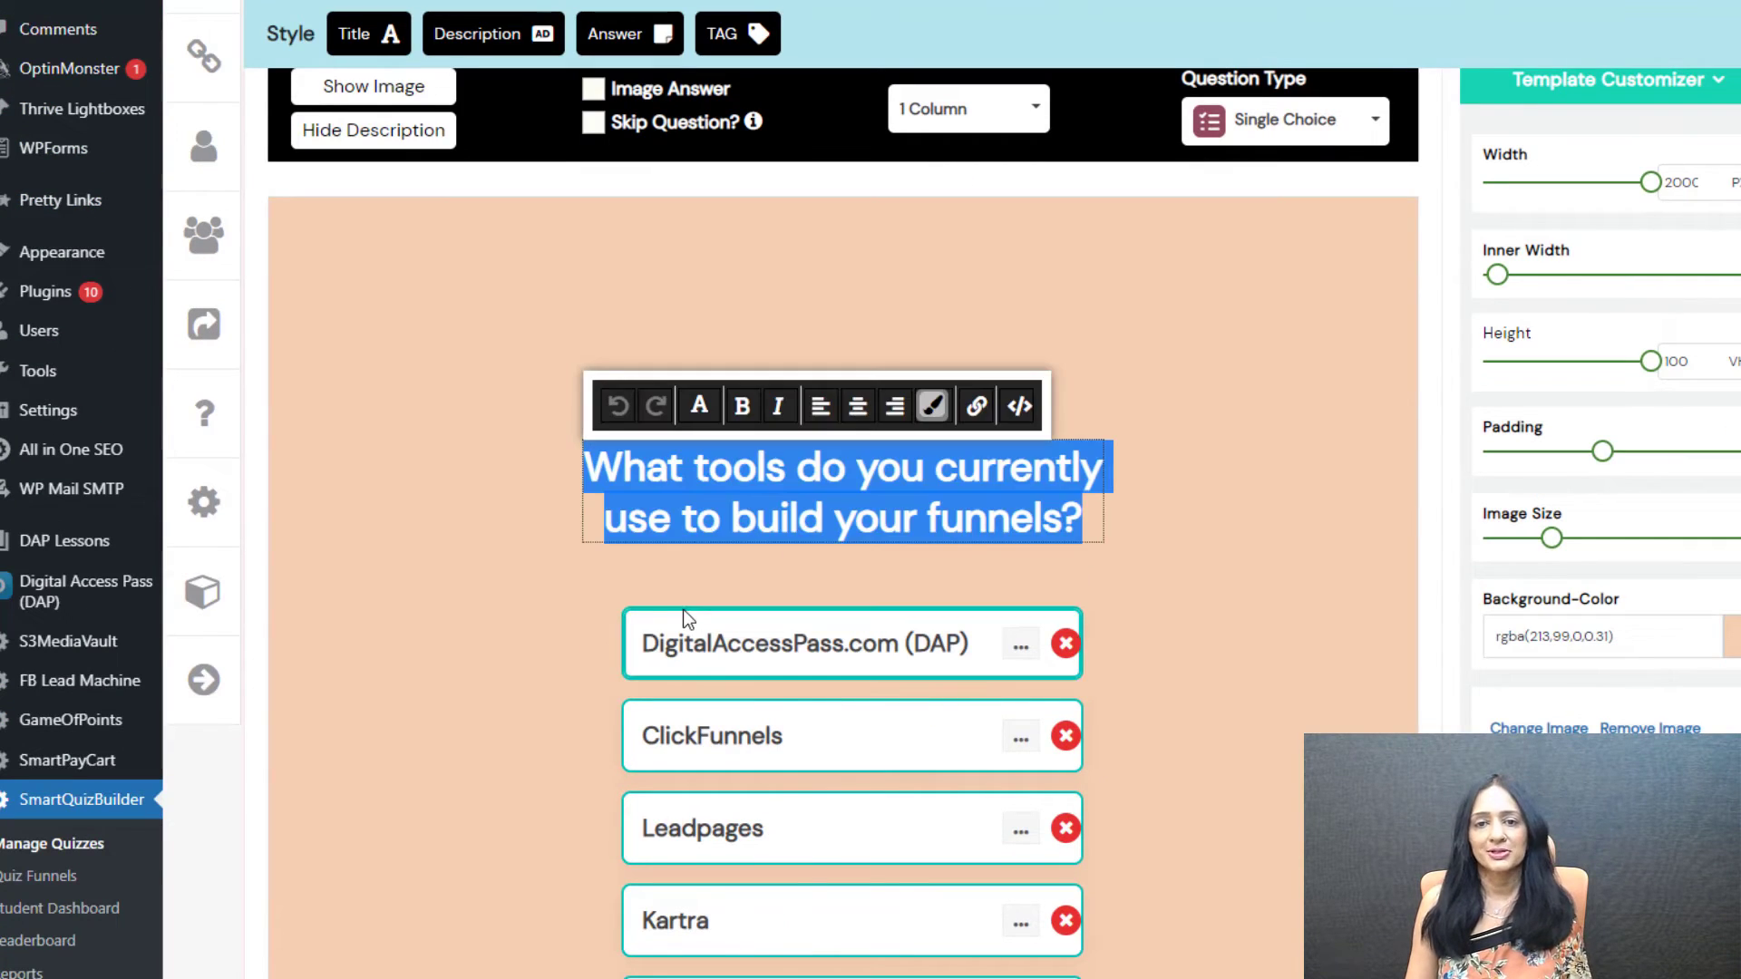
text(What is your biggest challenge when it comes to building funnels?)
click(986, 474)
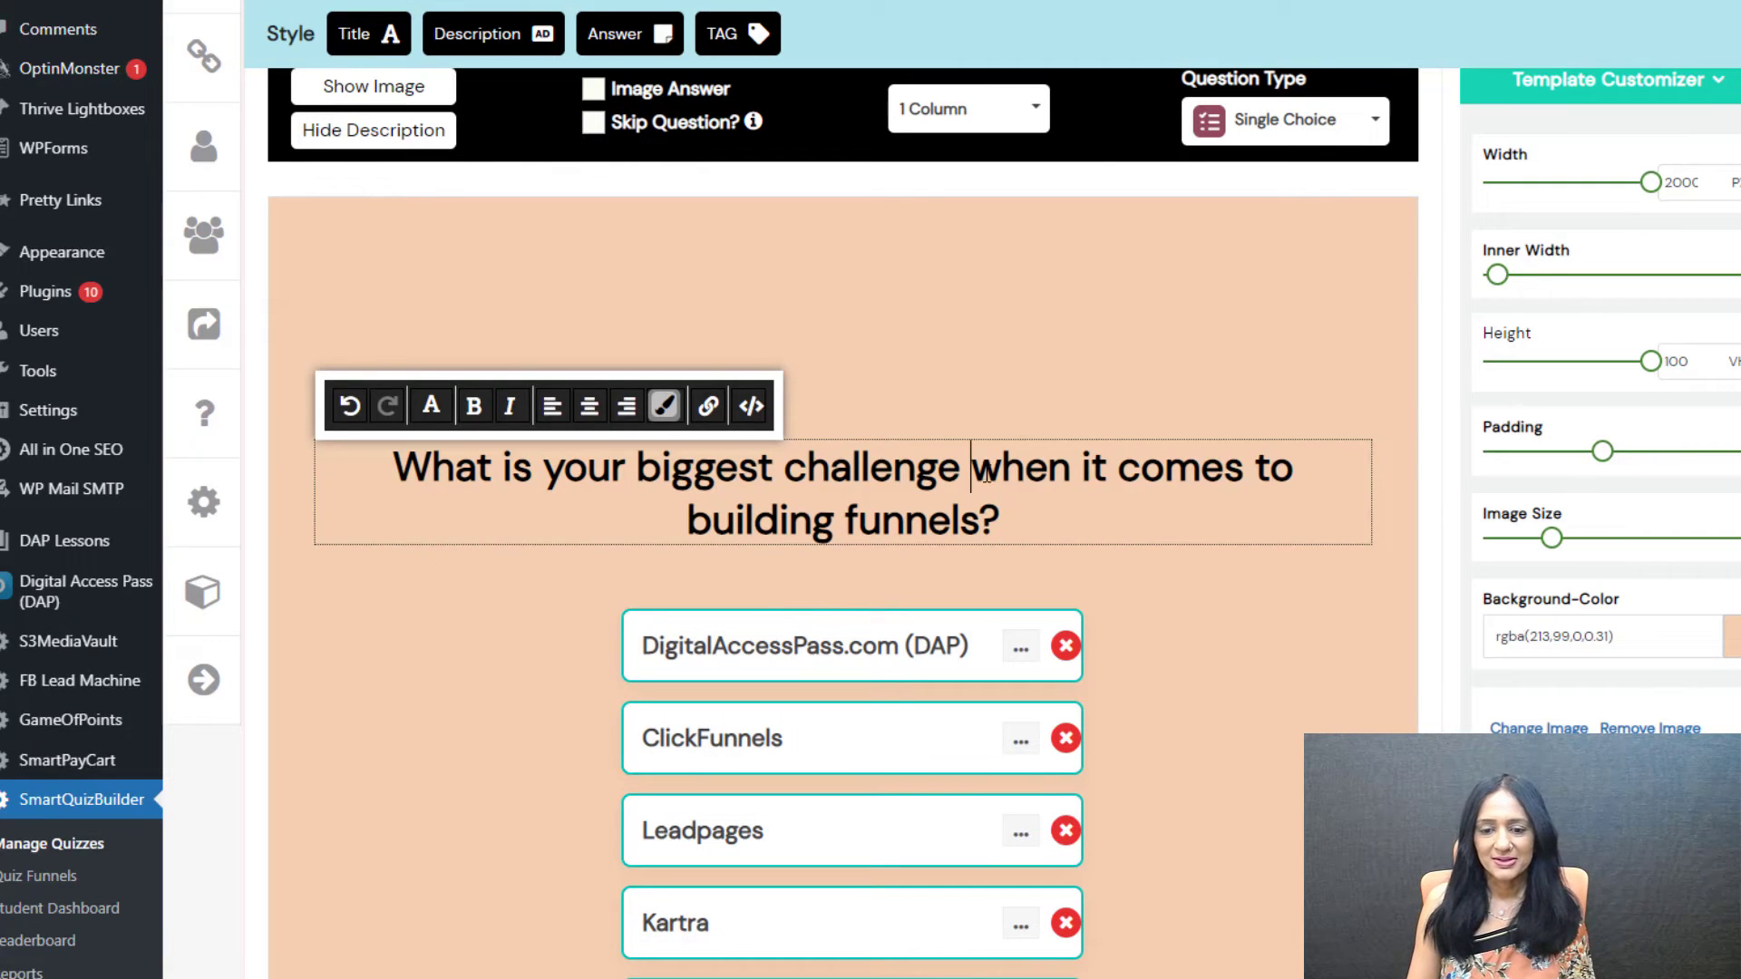
key(Return)
click(448, 735)
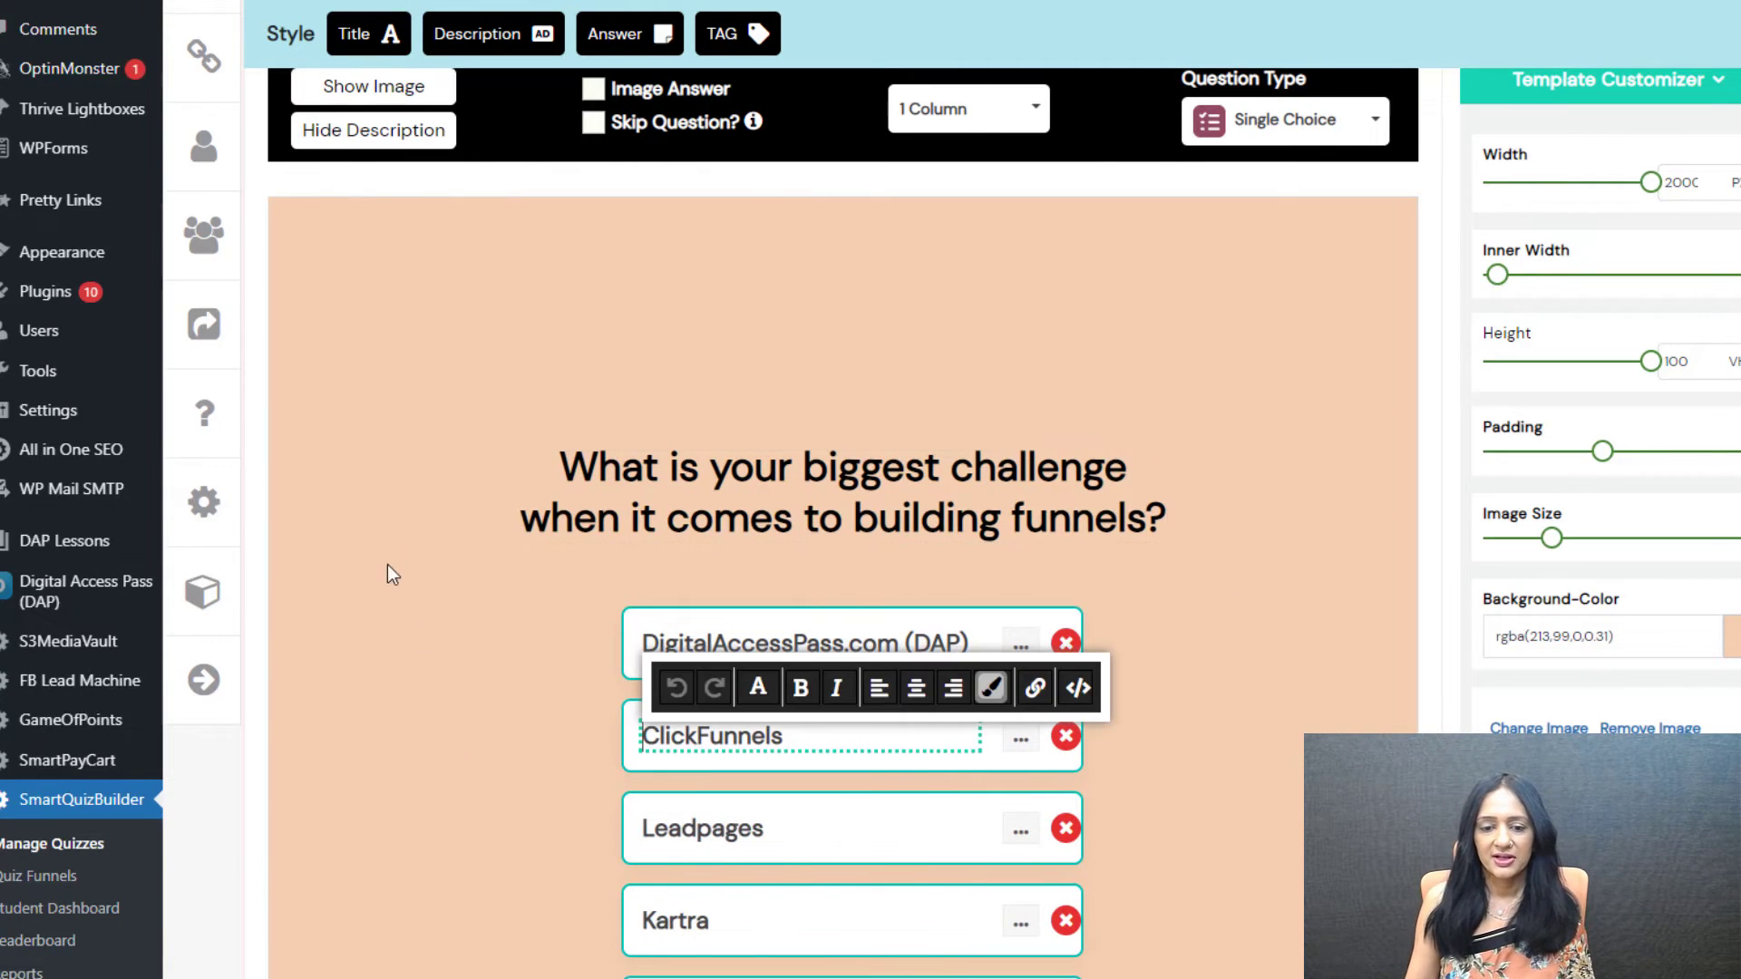
- Replace question 5's answers with the six options from the text draft, "Creating compelling offers" through "Other (please specify)"
key(alt+Tab)
scroll(385, 656, down, 2)
drag(174, 453, 1039, 473)
key(alt+Tab)
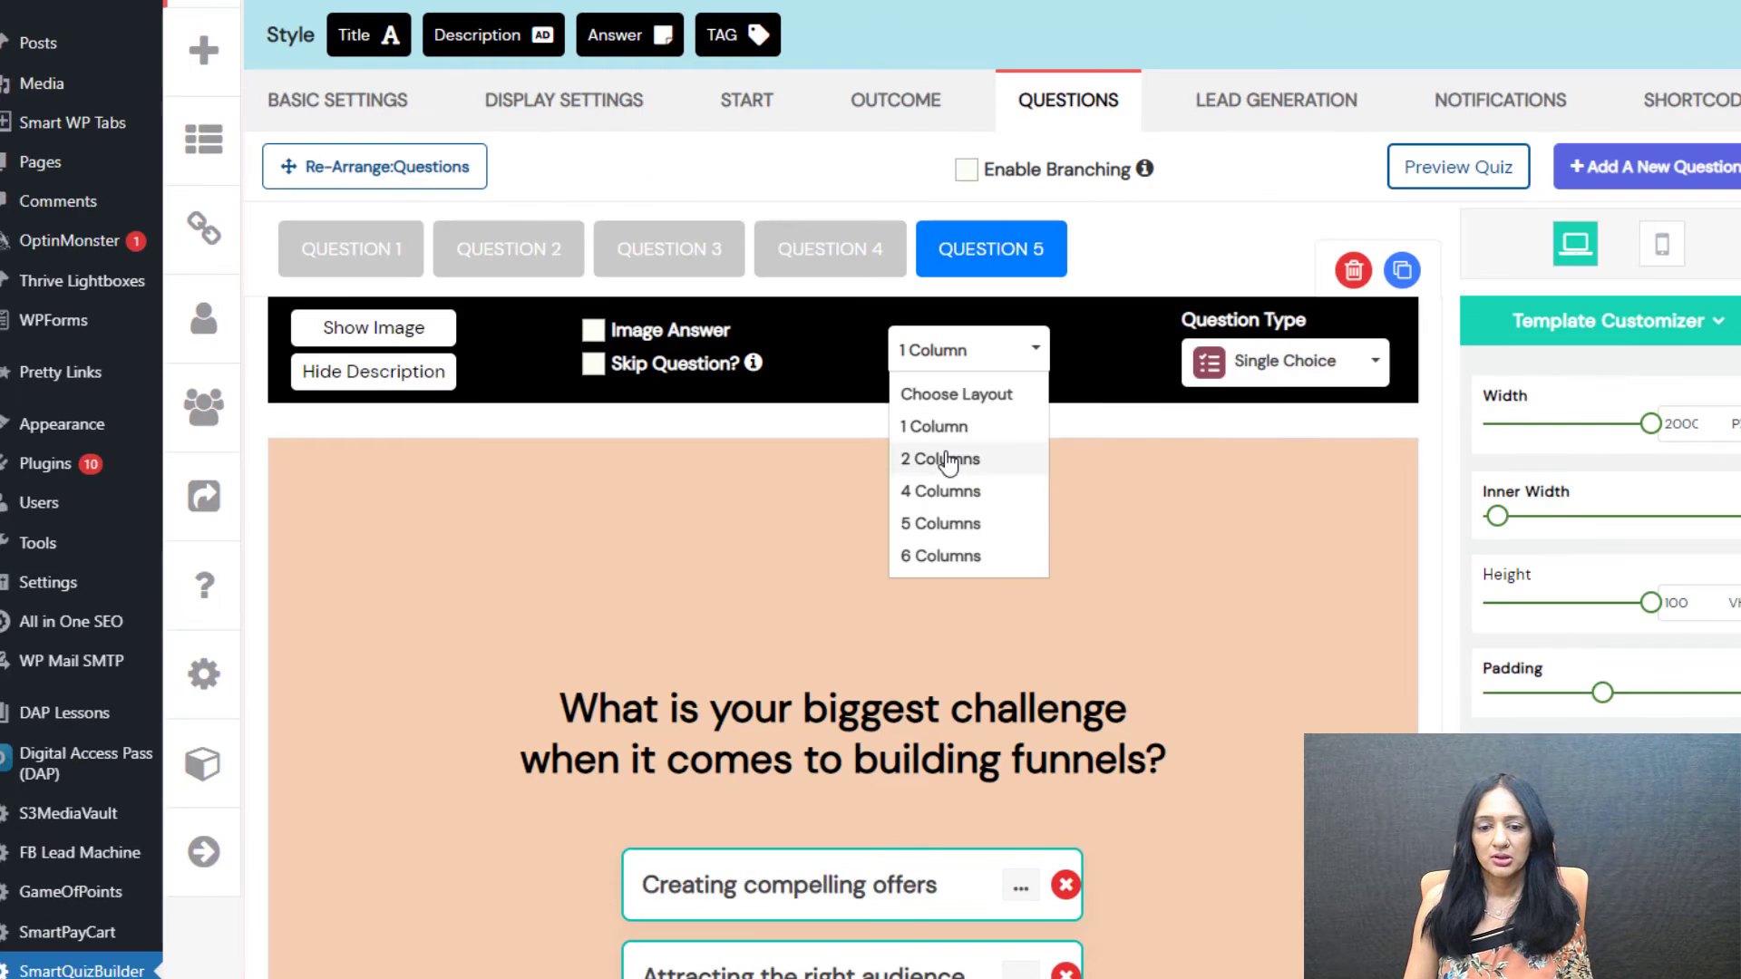
- Arrange question 5's answers in two columns and increase the template's inner width slightly
click(940, 454)
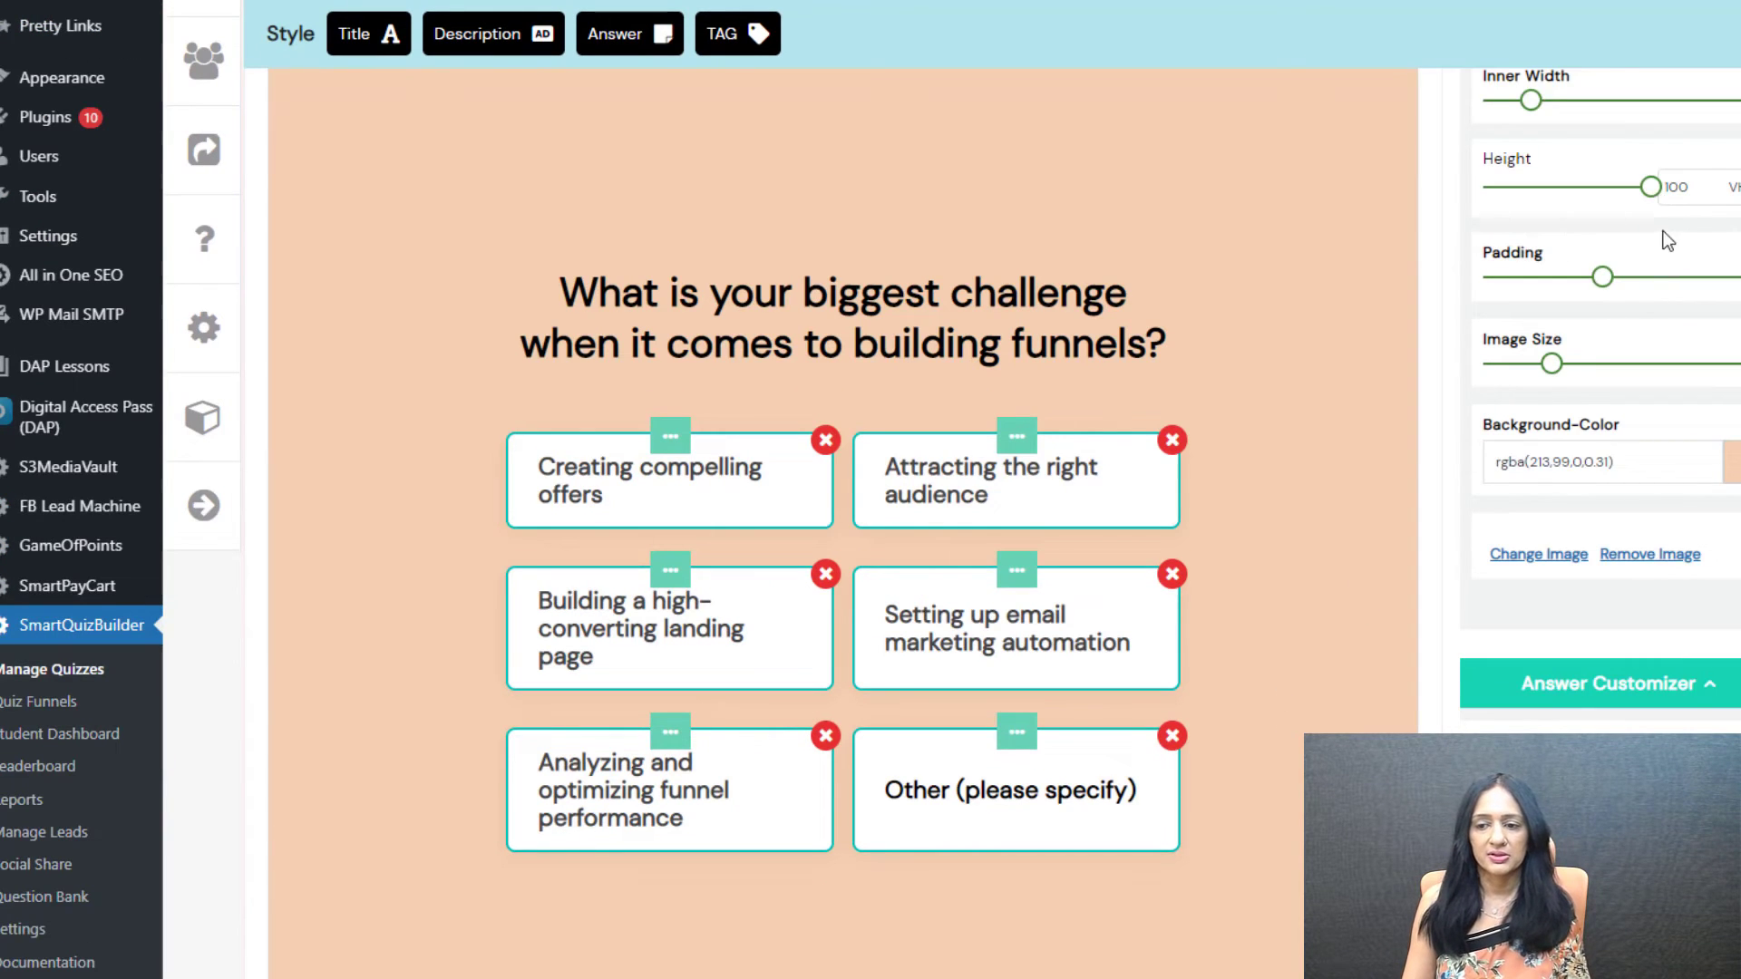
drag(1530, 100, 1544, 107)
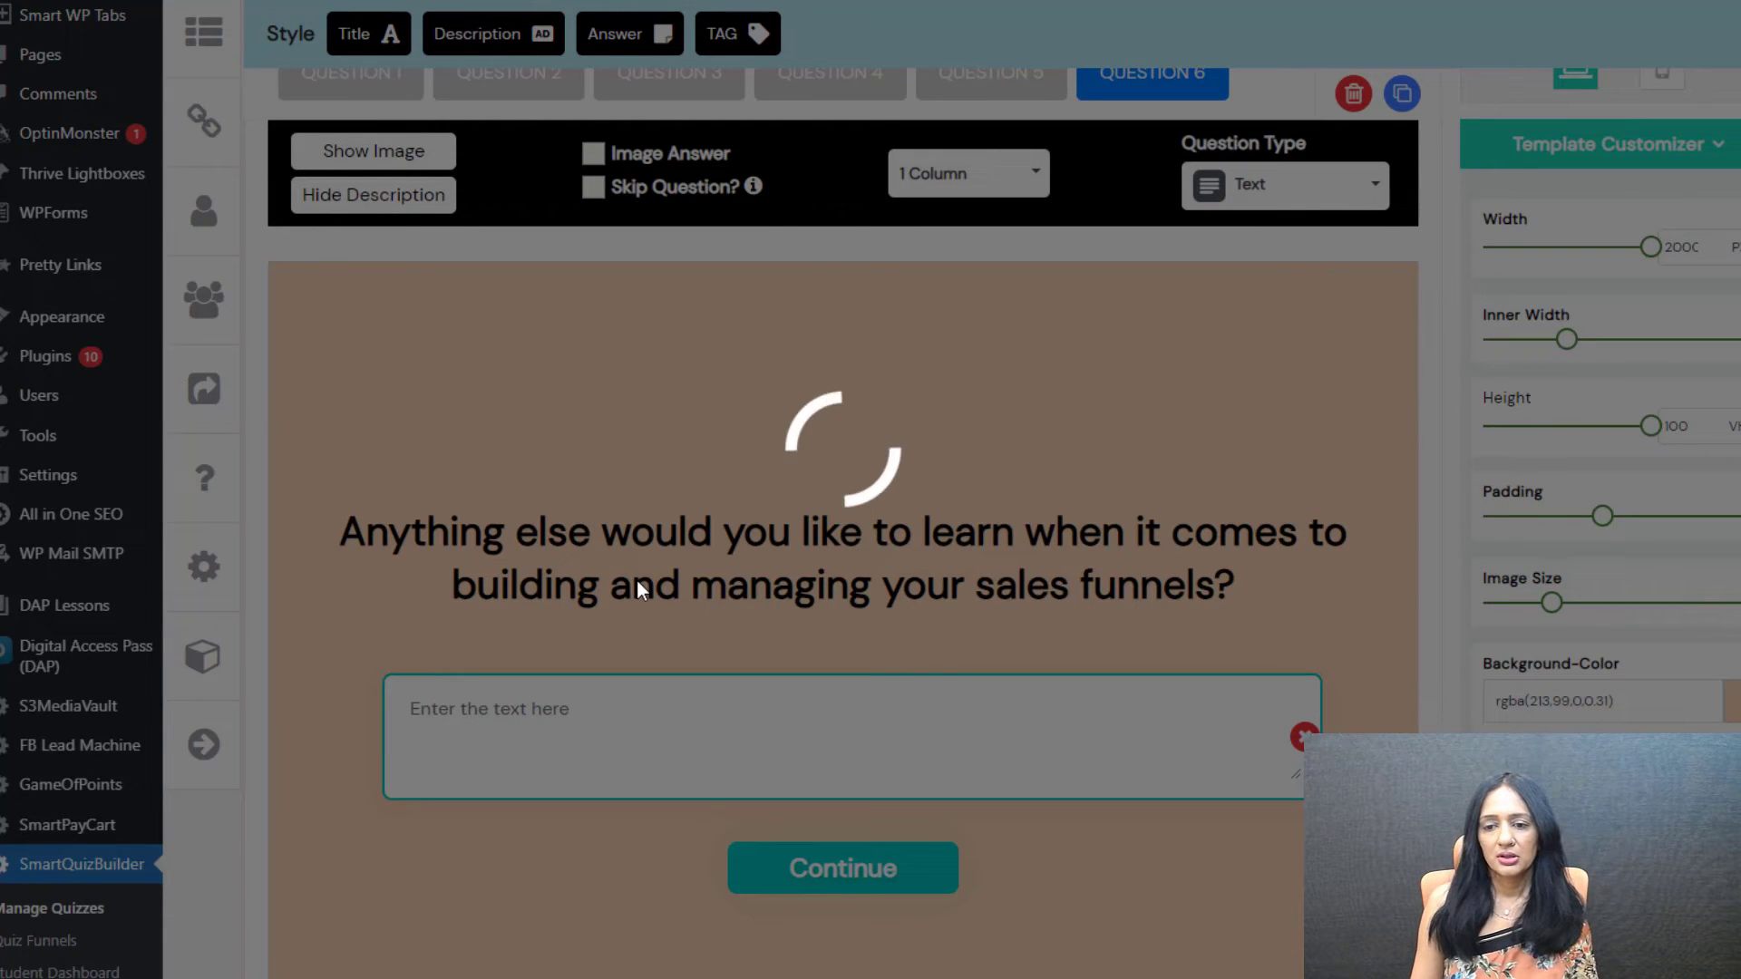
- Open the lead generation settings and examine the opt-in screen's heading, name and email fields, and submission options
scroll(651, 587, up, 2)
scroll(1077, 555, up, 1)
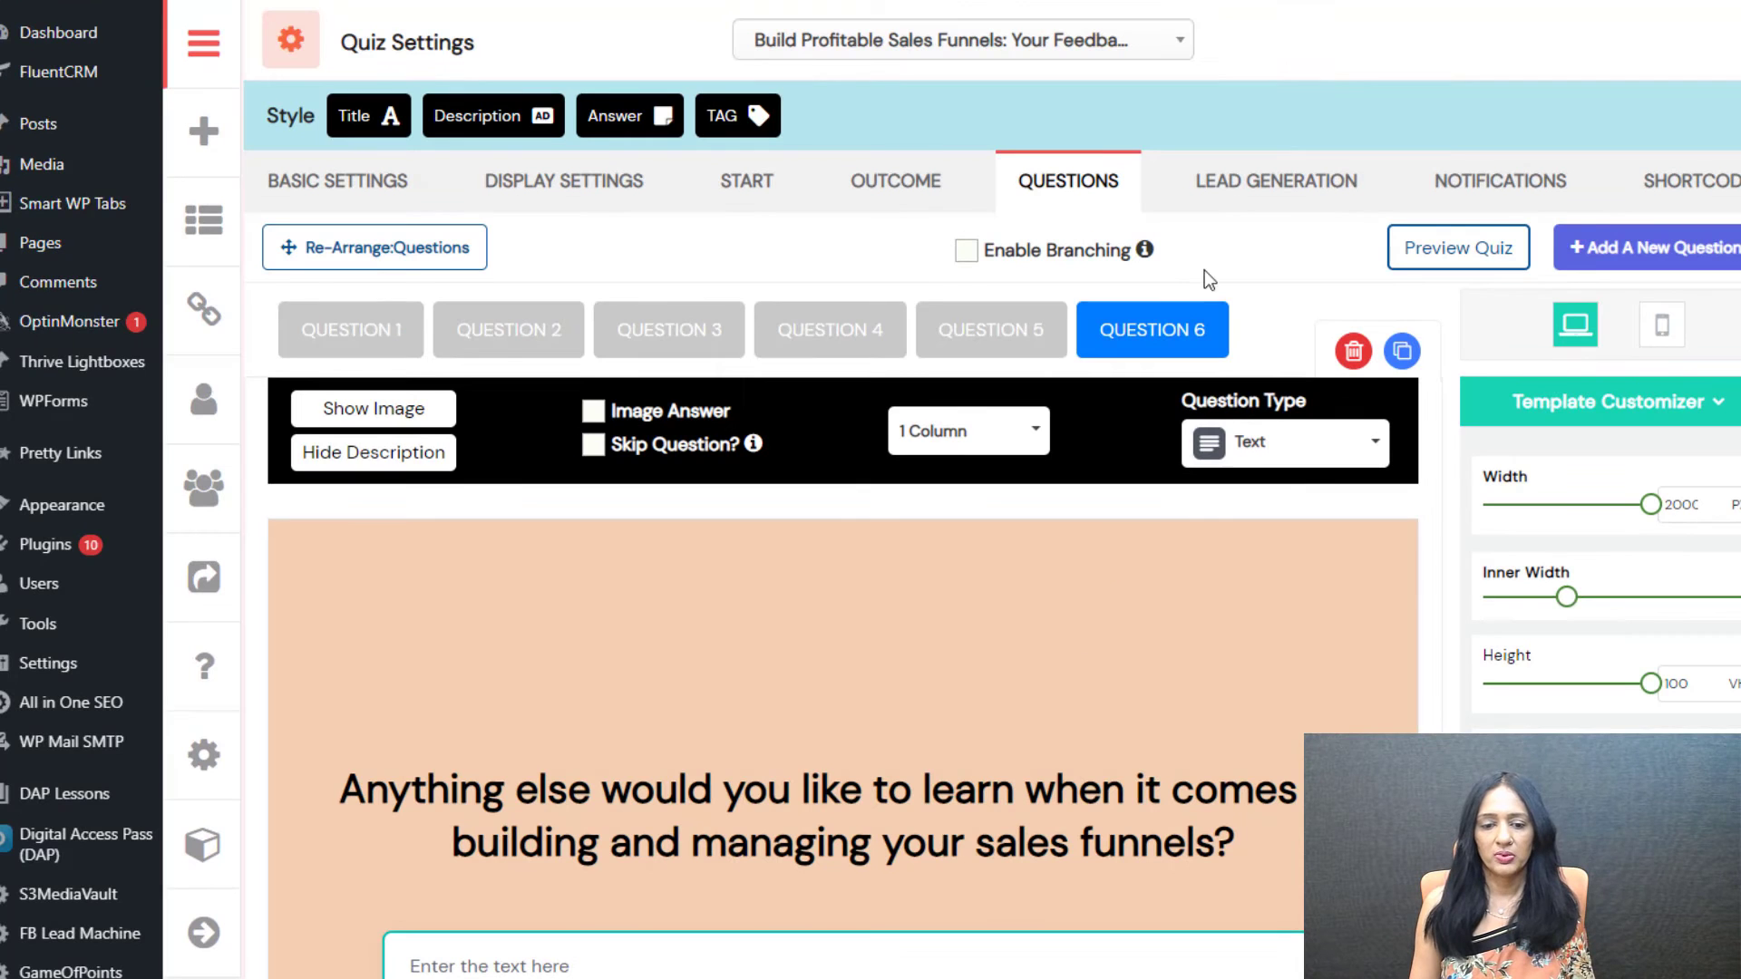
click(1258, 186)
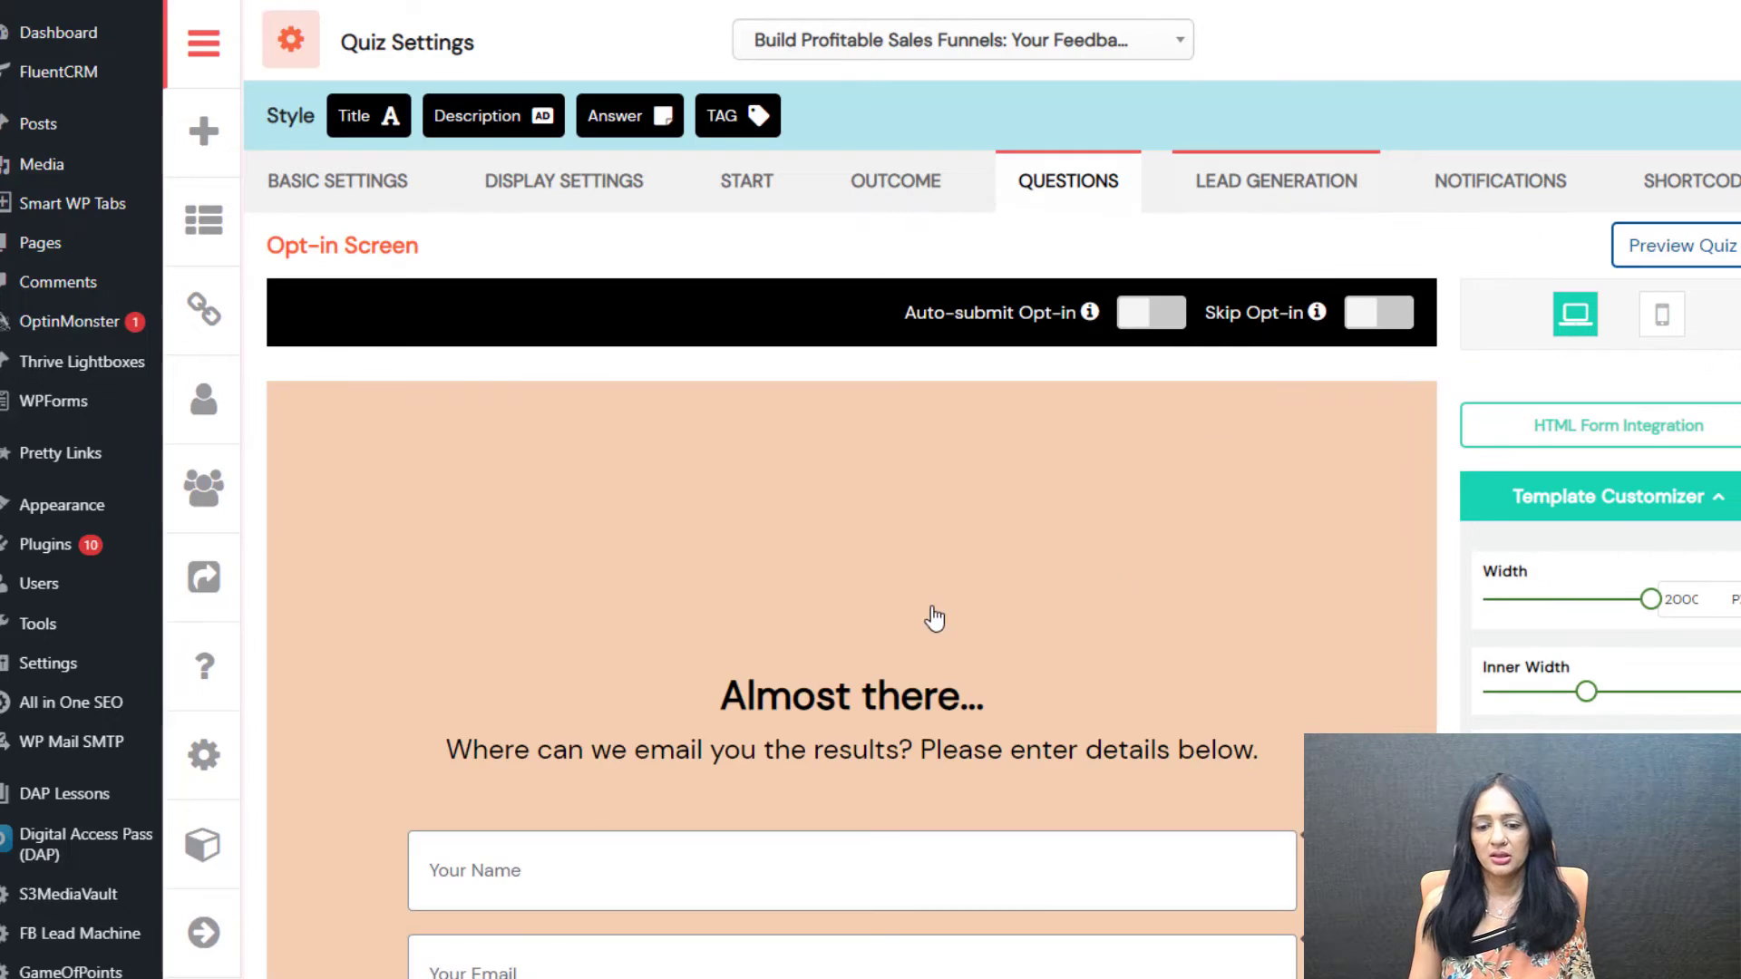
scroll(919, 605, down, 2)
scroll(918, 605, down, 1)
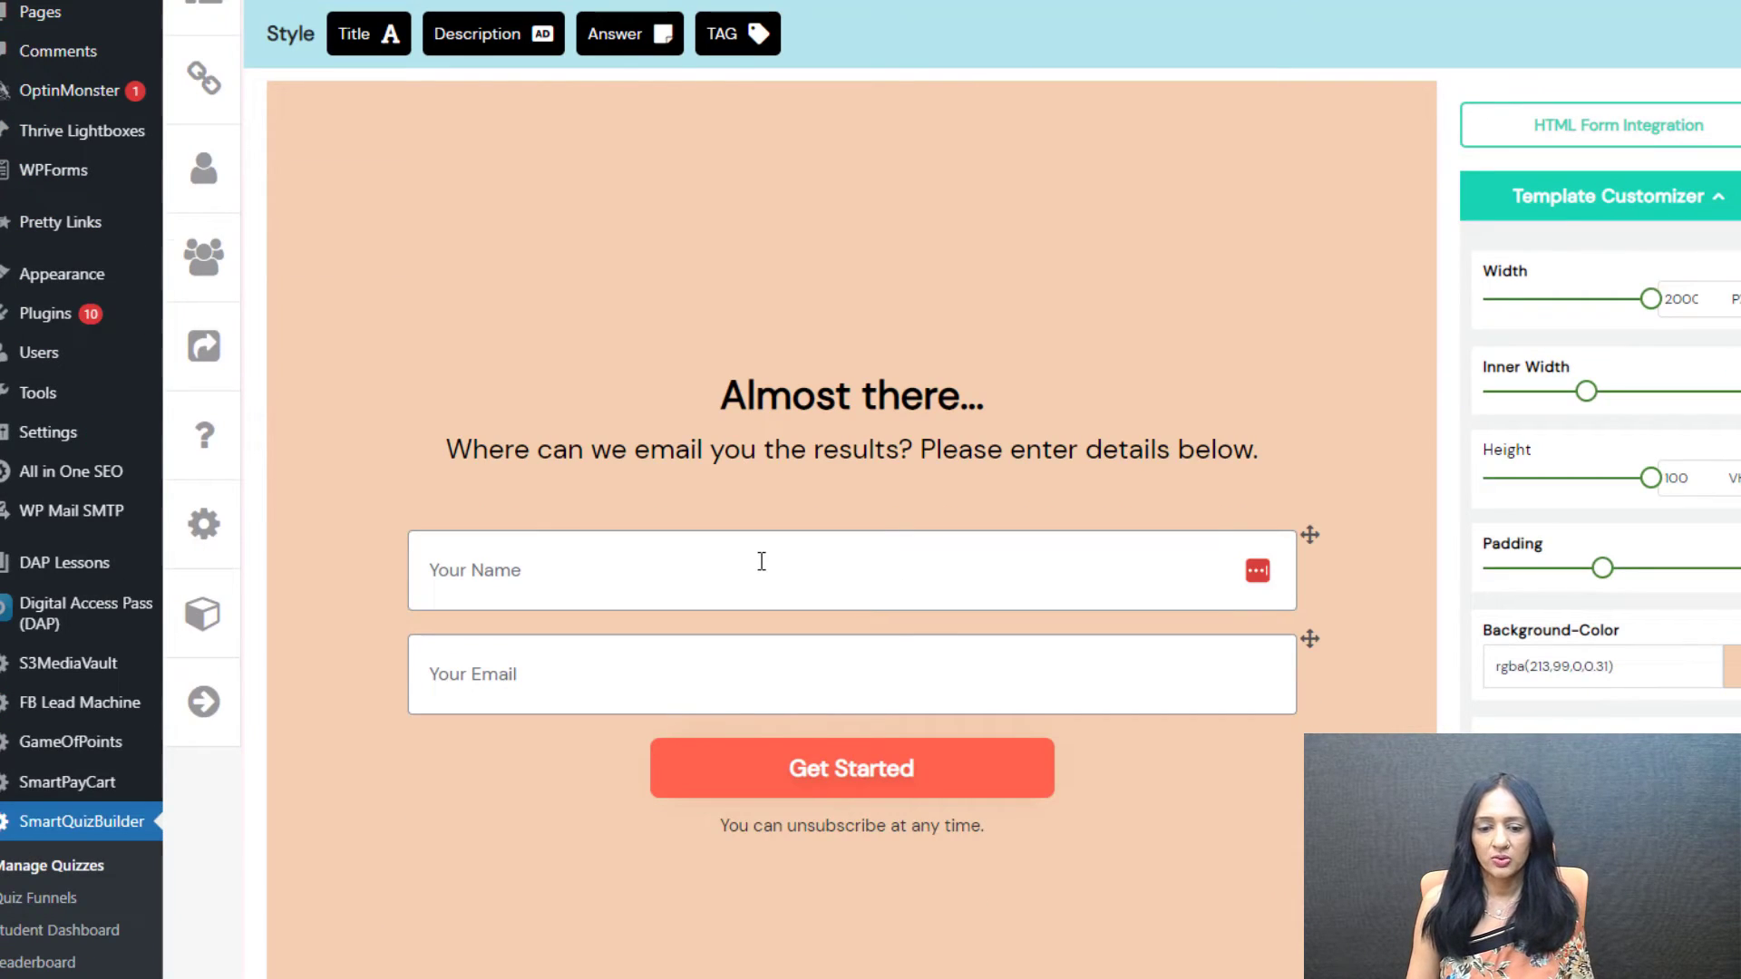
scroll(1199, 557, up, 3)
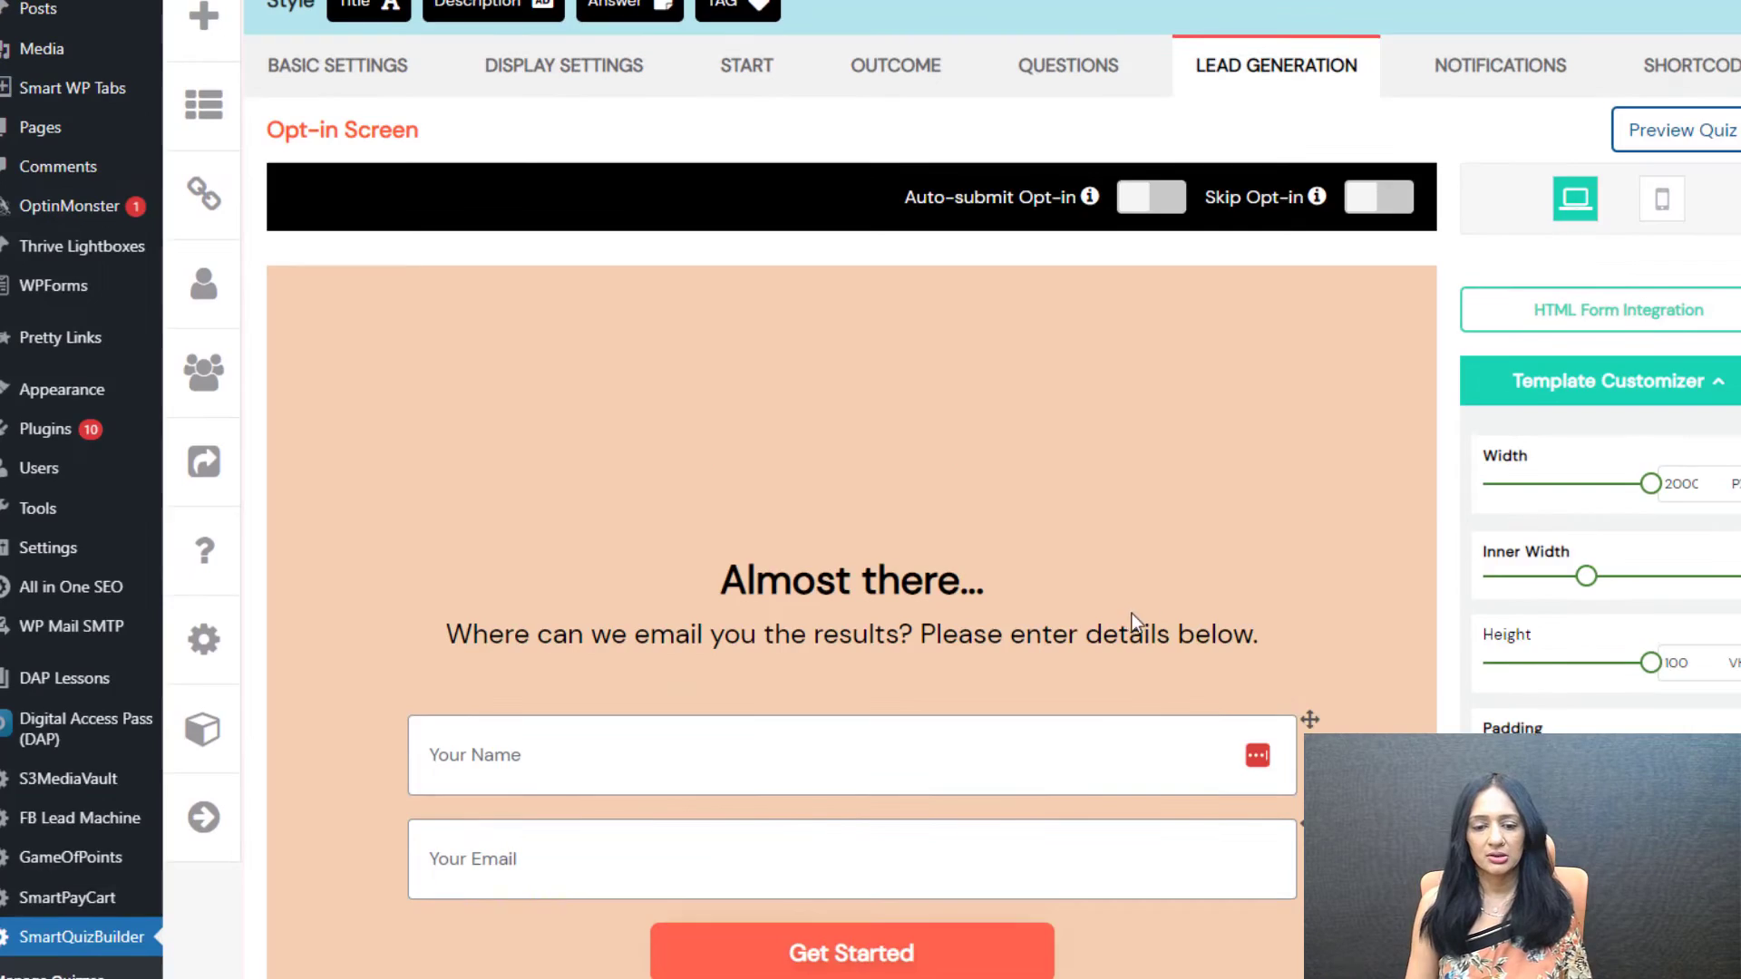
scroll(1048, 670, down, 3)
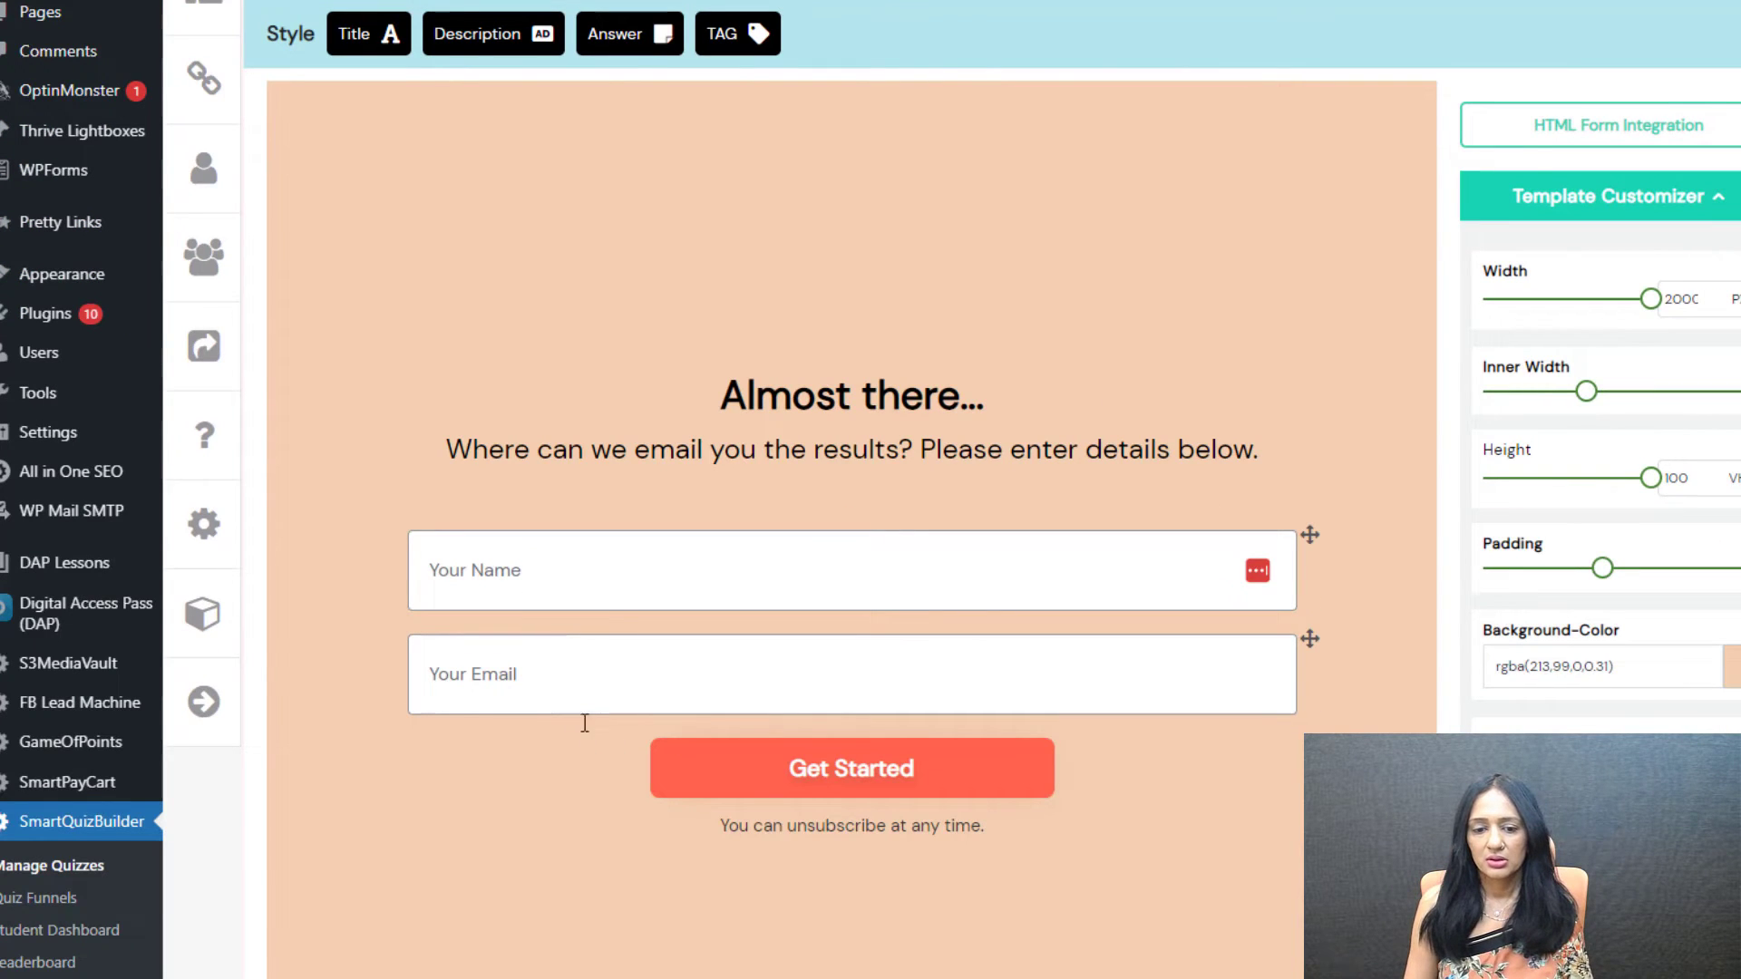
scroll(1094, 419, up, 2)
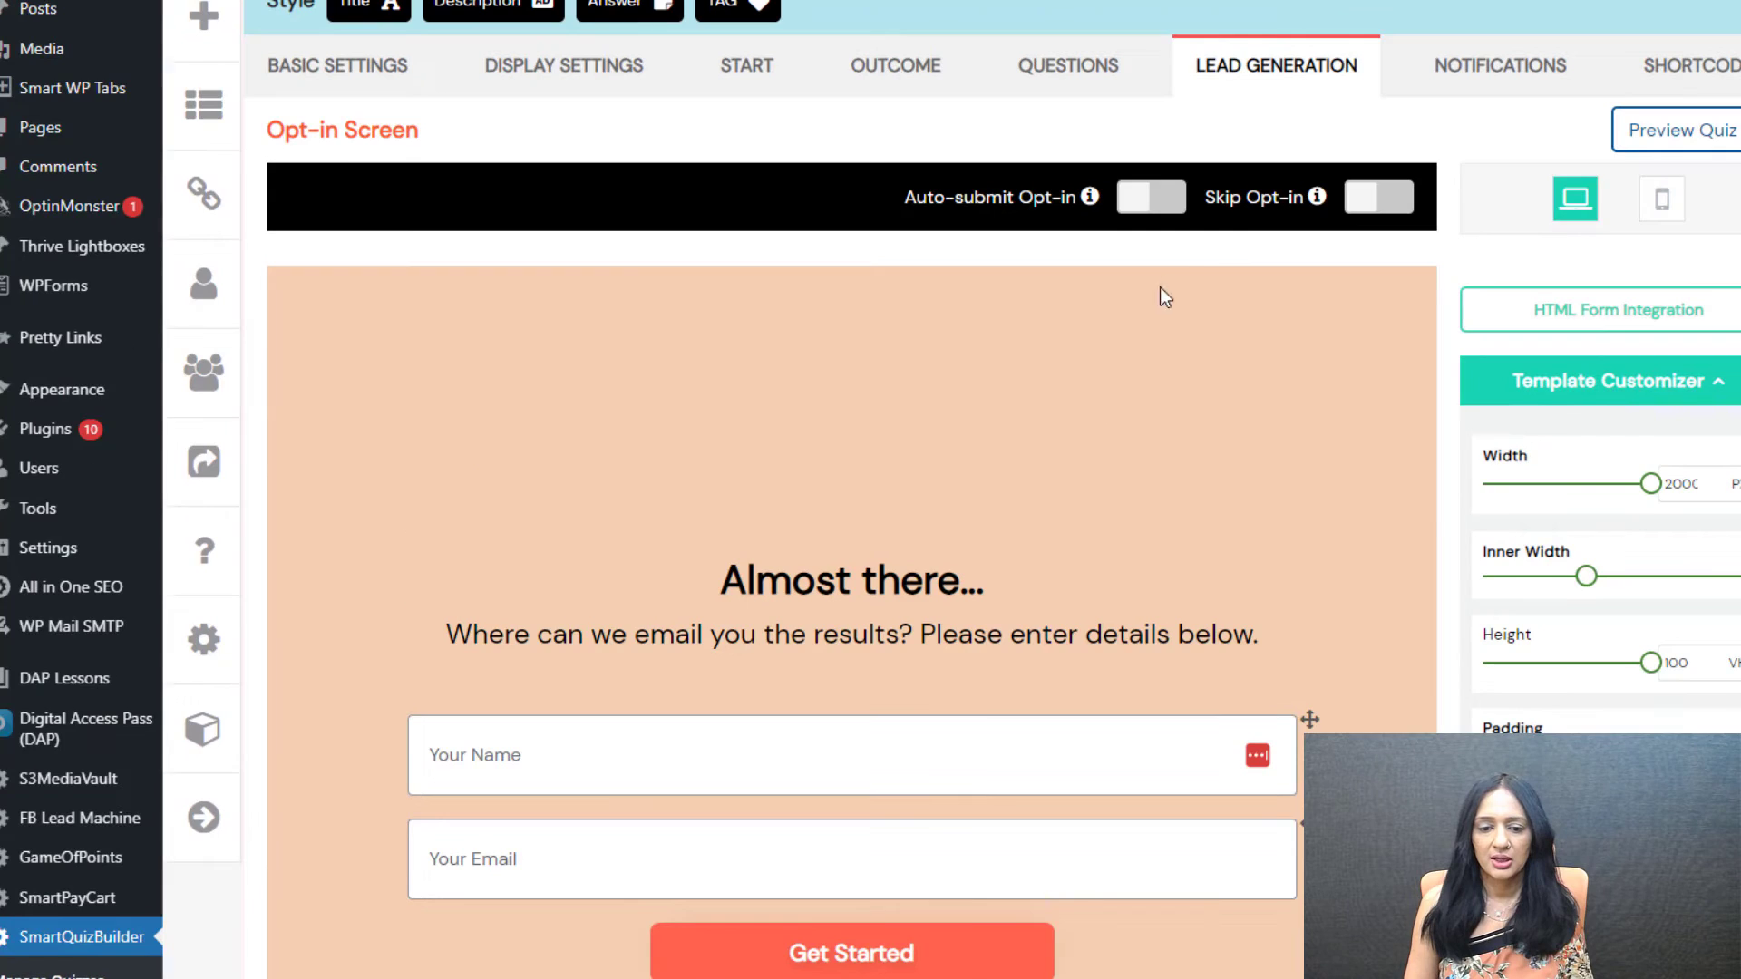
- Enable Auto-submit Opt-in and review the notice's example quiz URL with its first_name and email parameters
click(1158, 214)
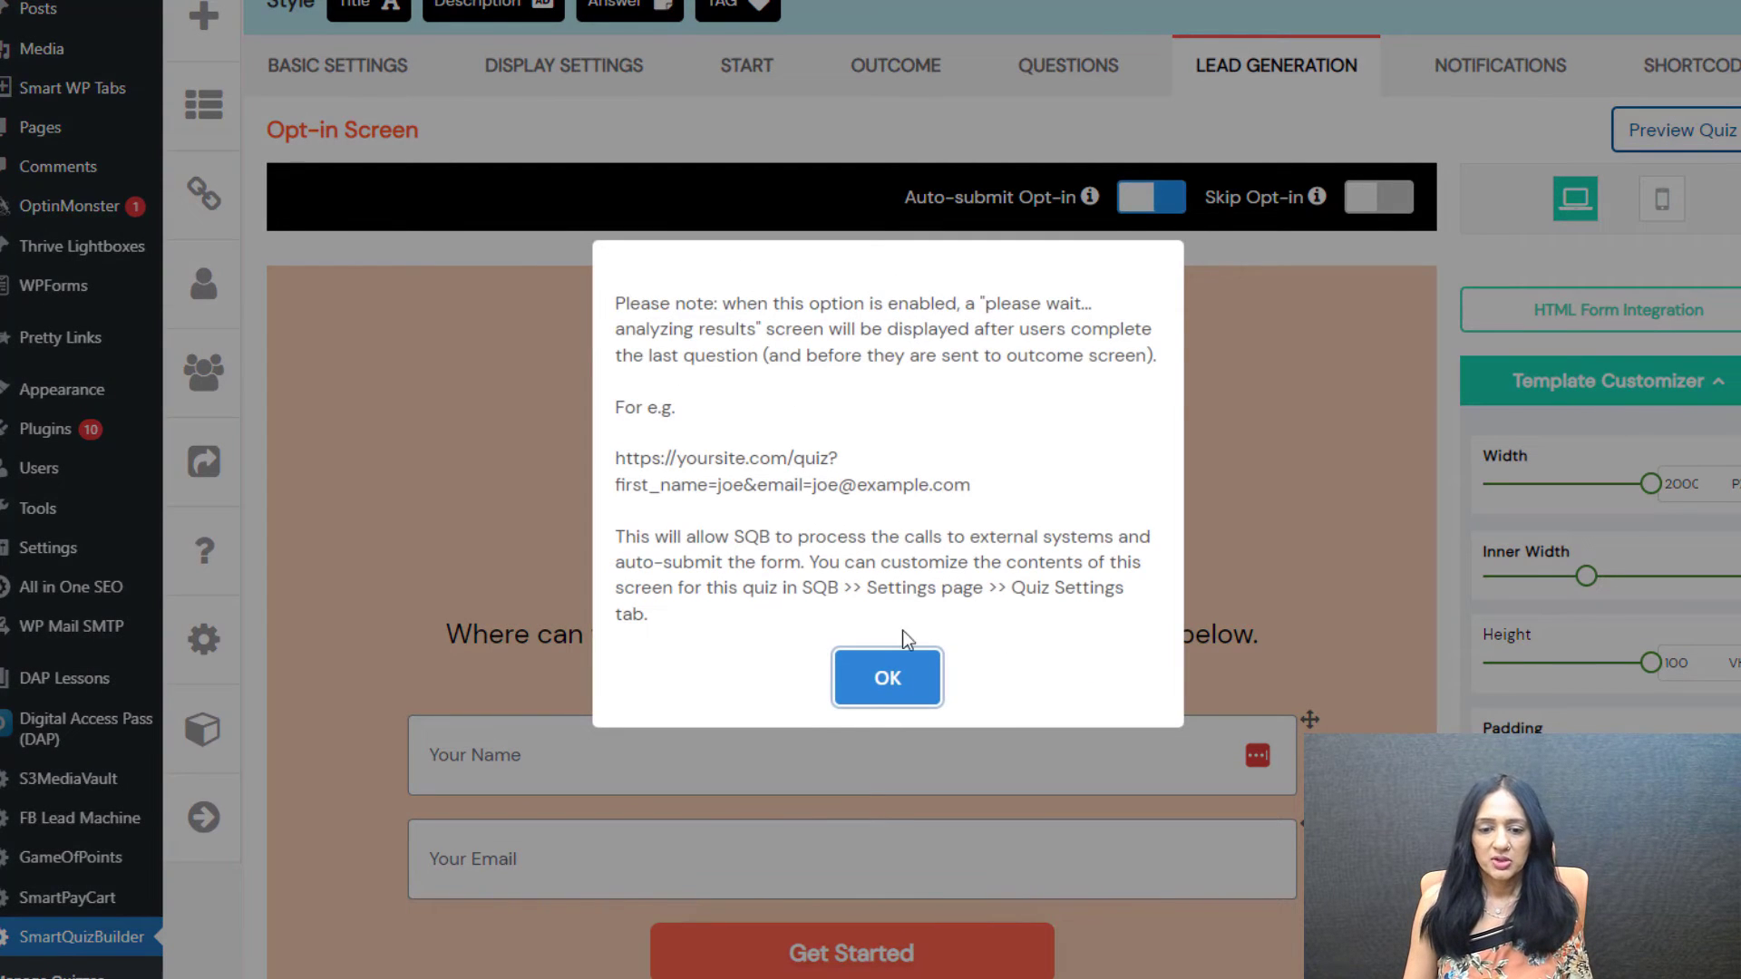
drag(996, 499, 608, 481)
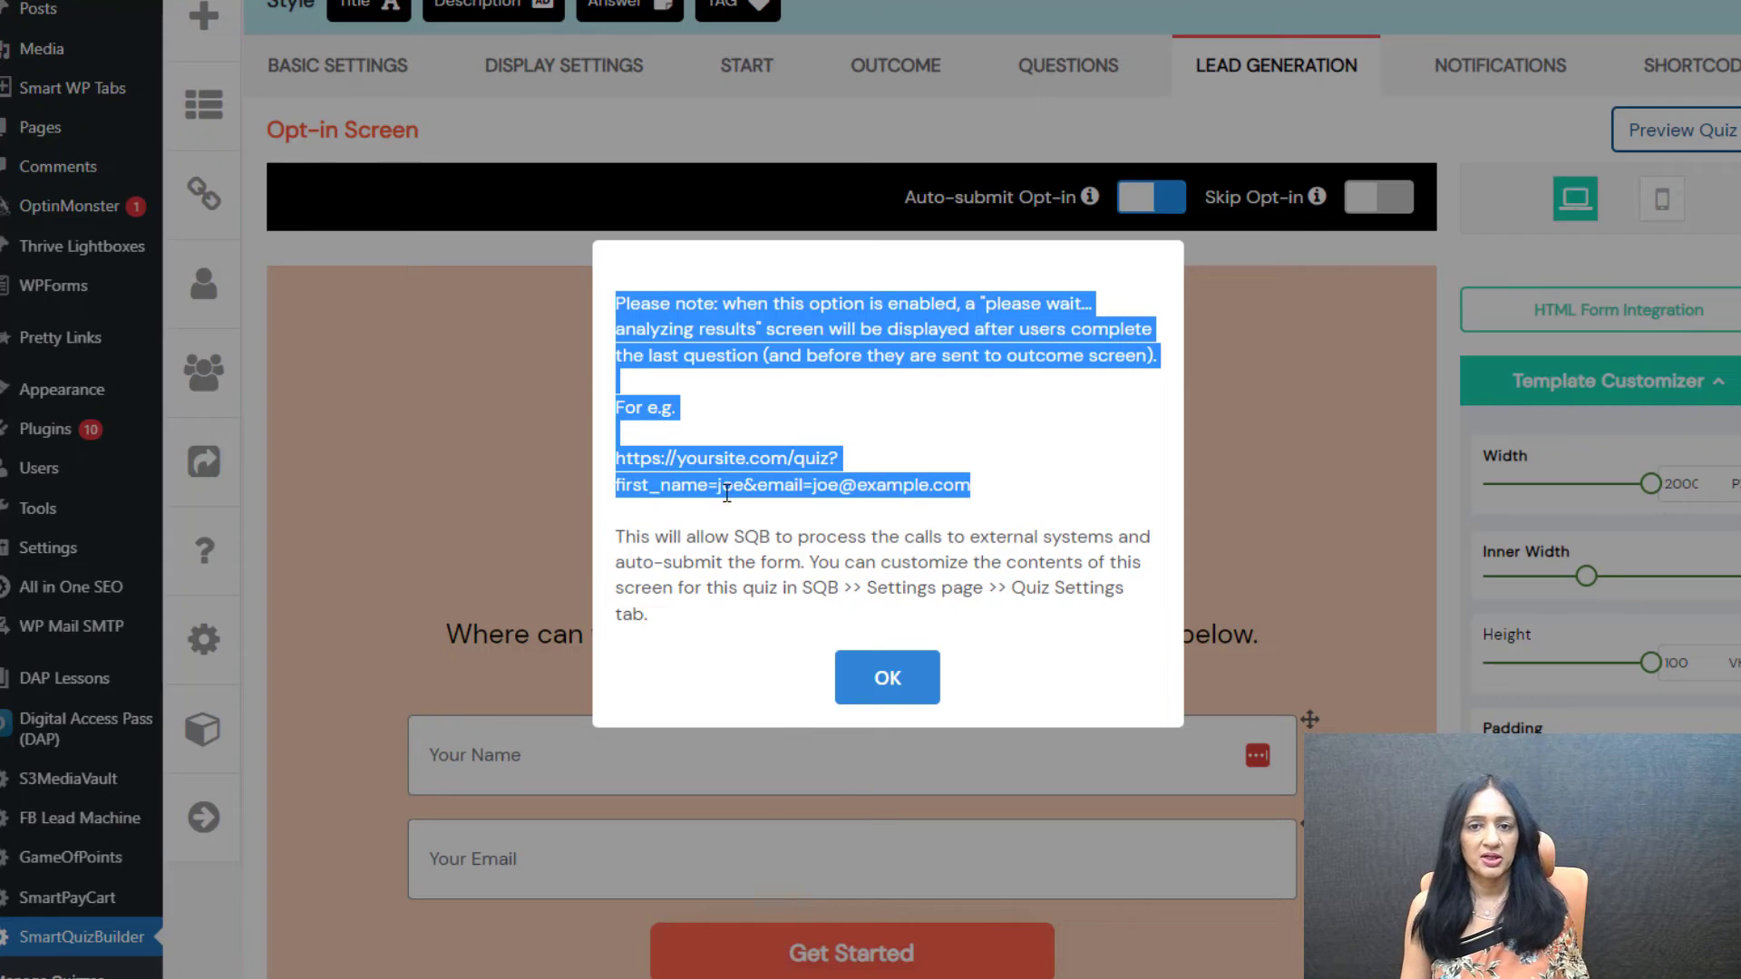
click(740, 510)
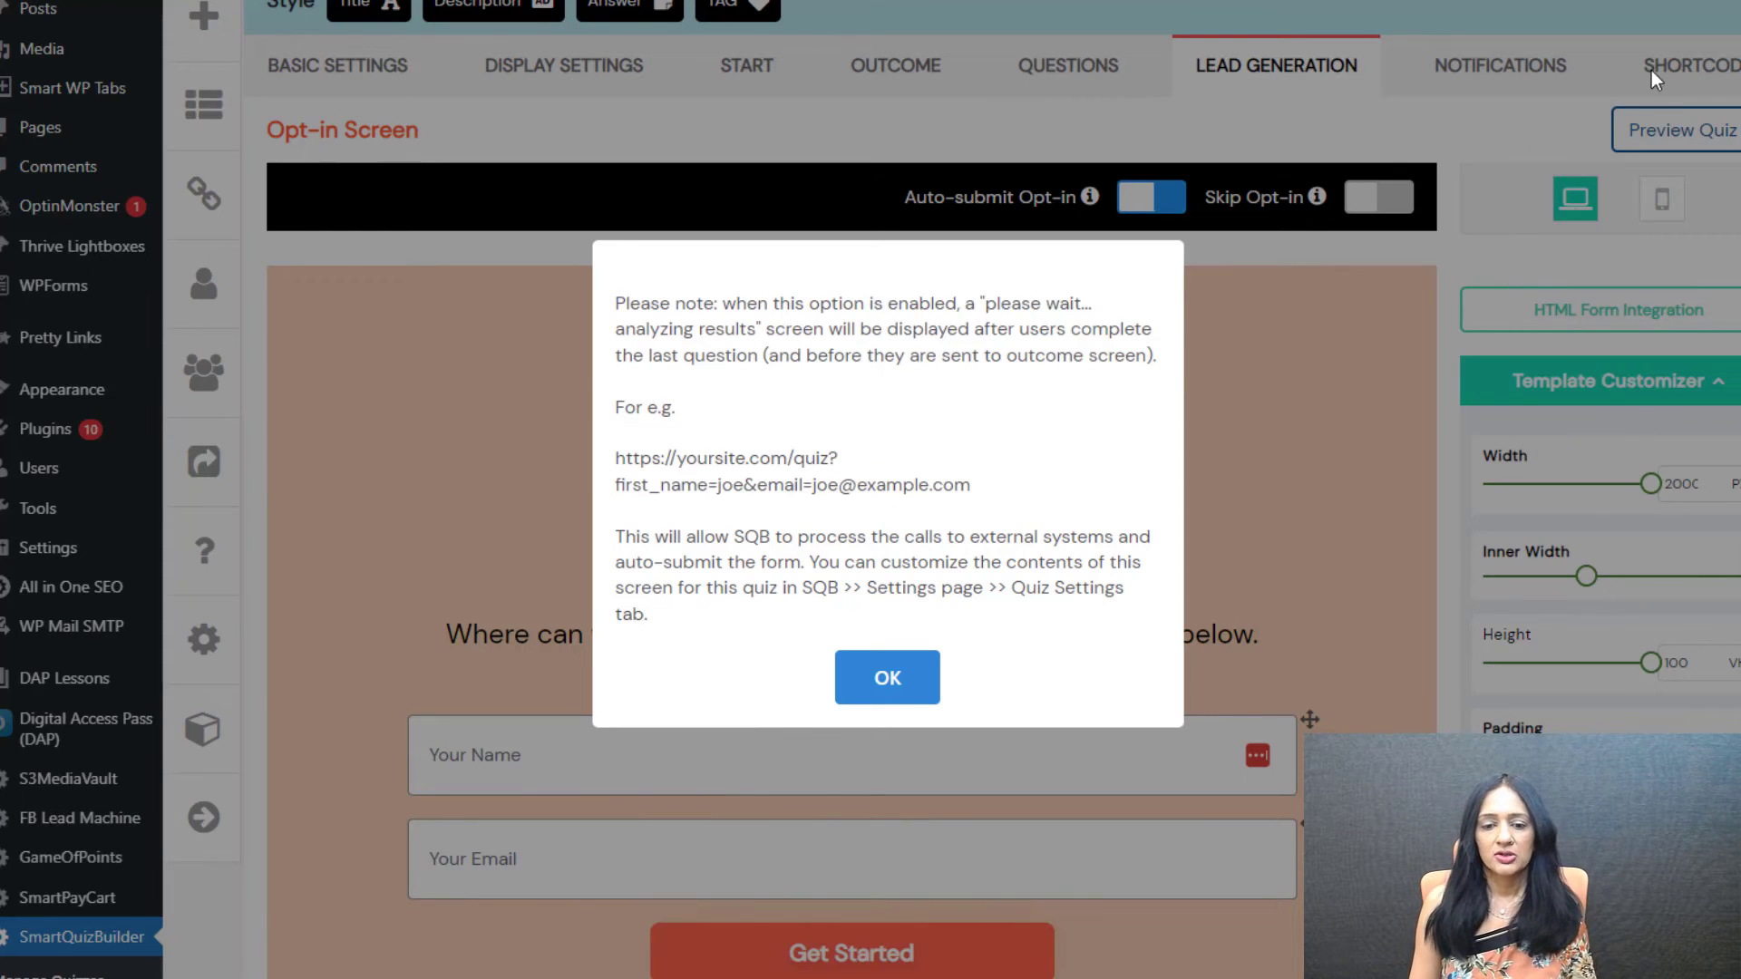
double_click(823, 458)
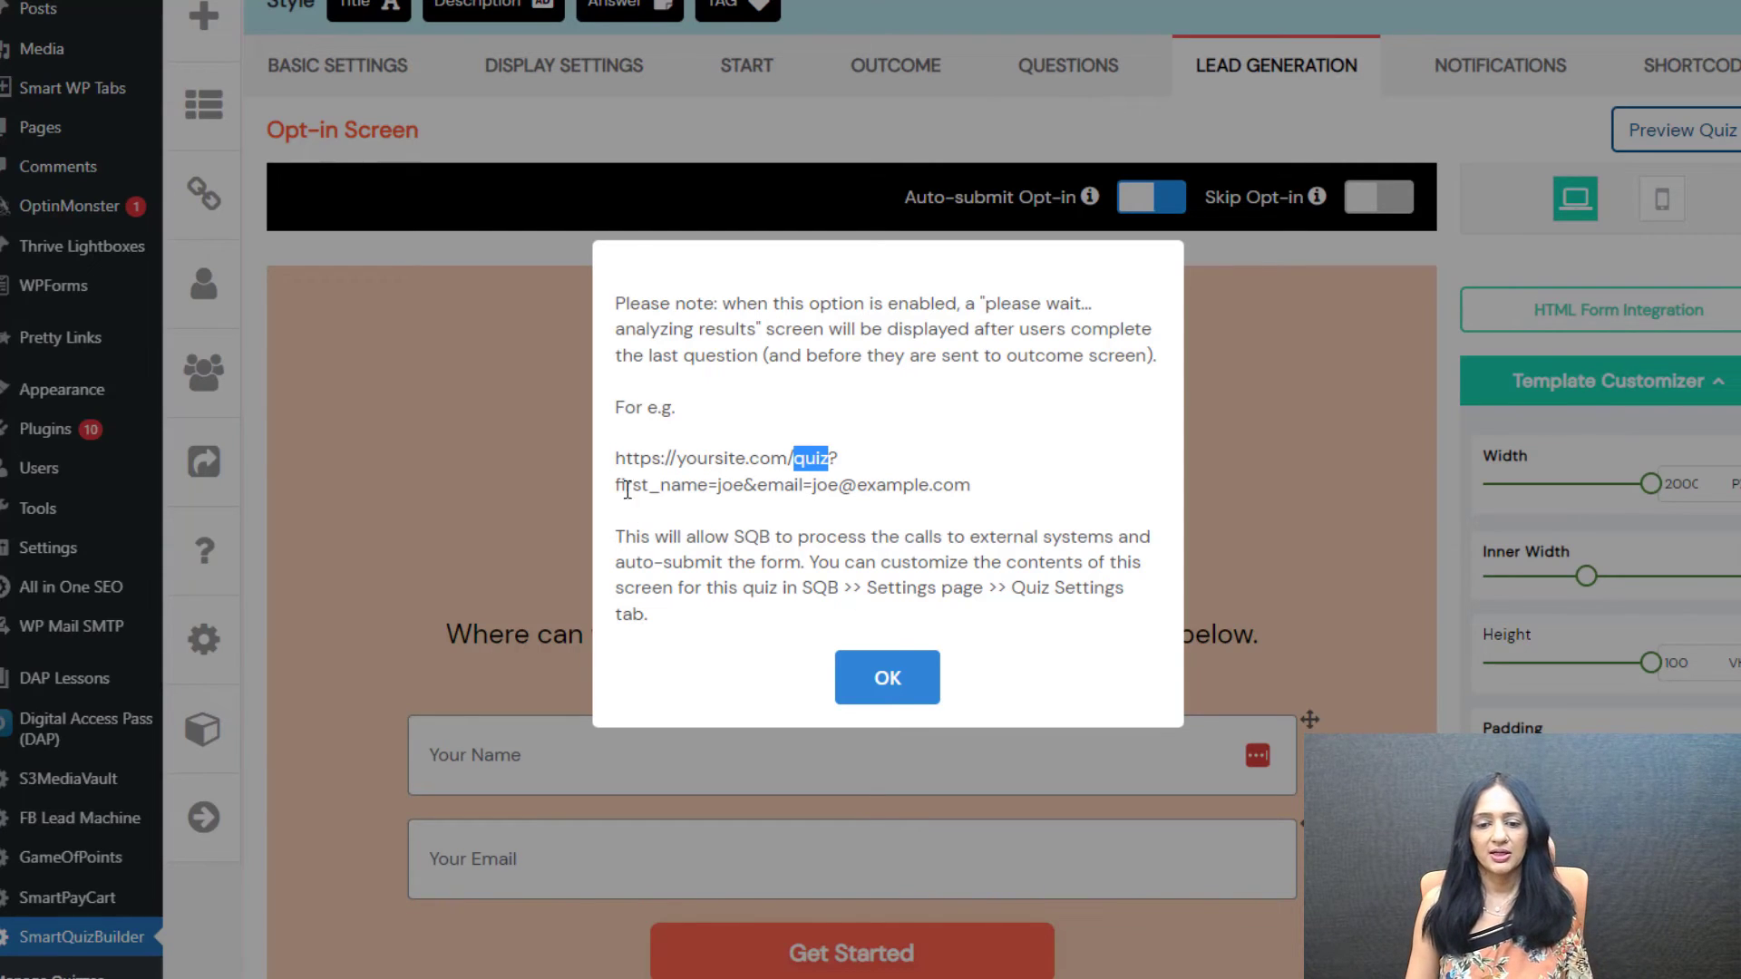
double_click(774, 487)
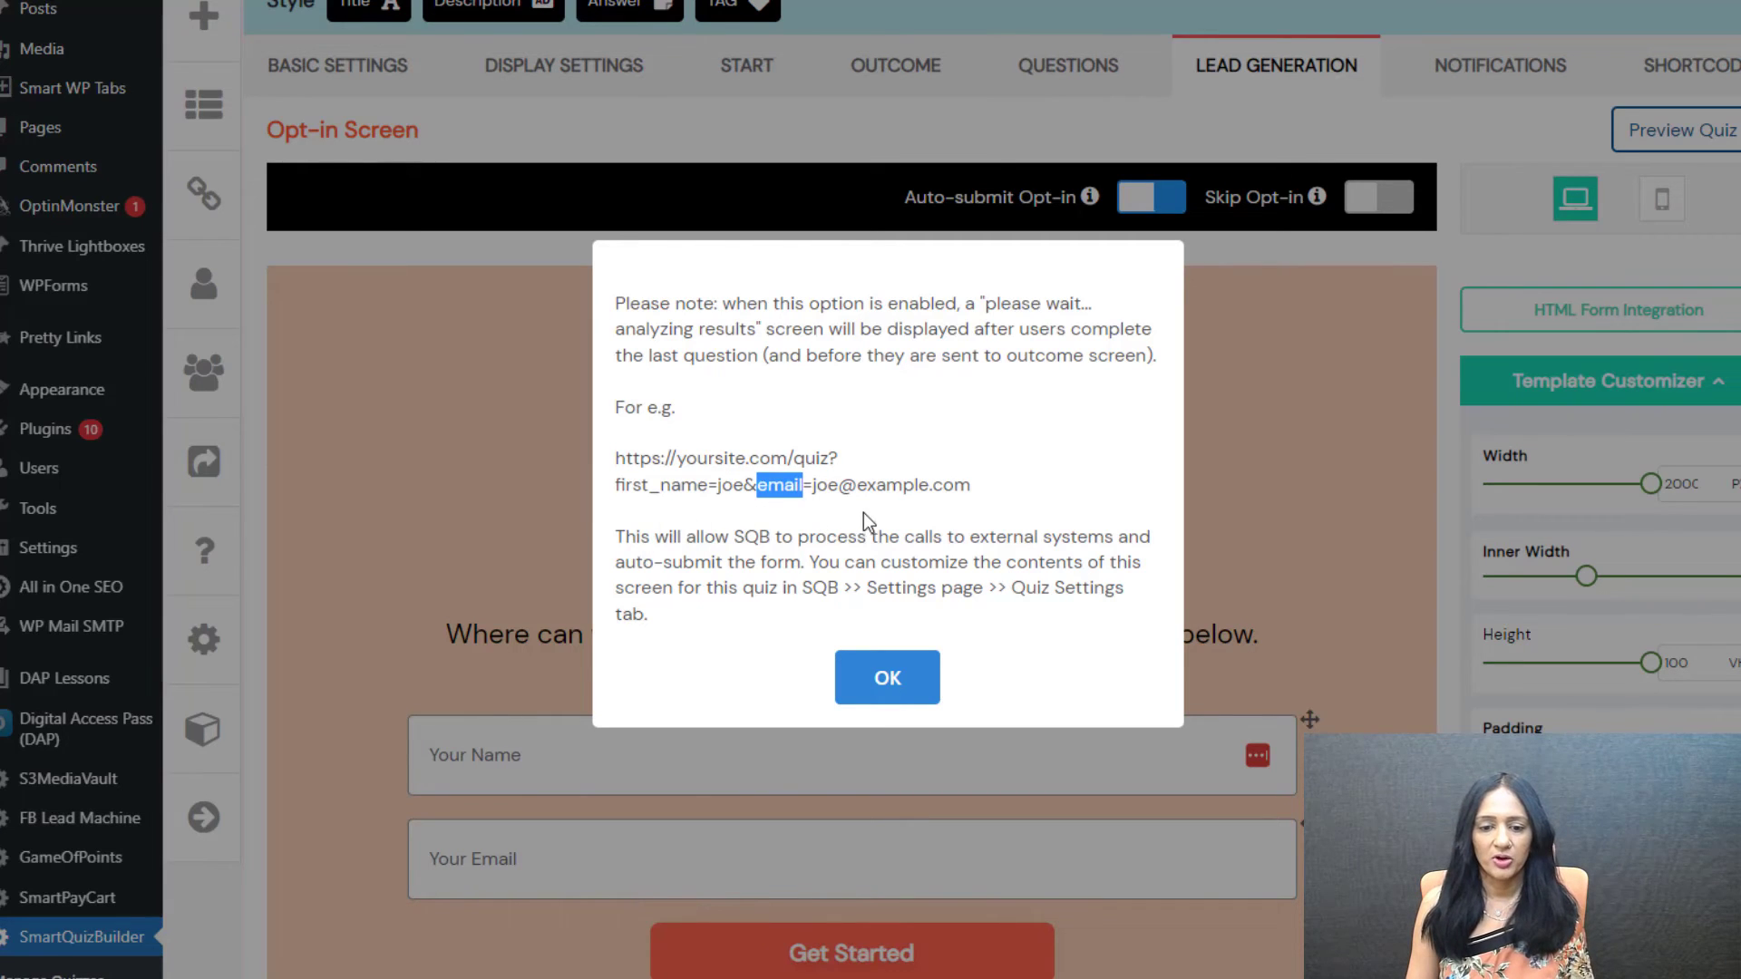
click(916, 507)
drag(974, 492, 596, 456)
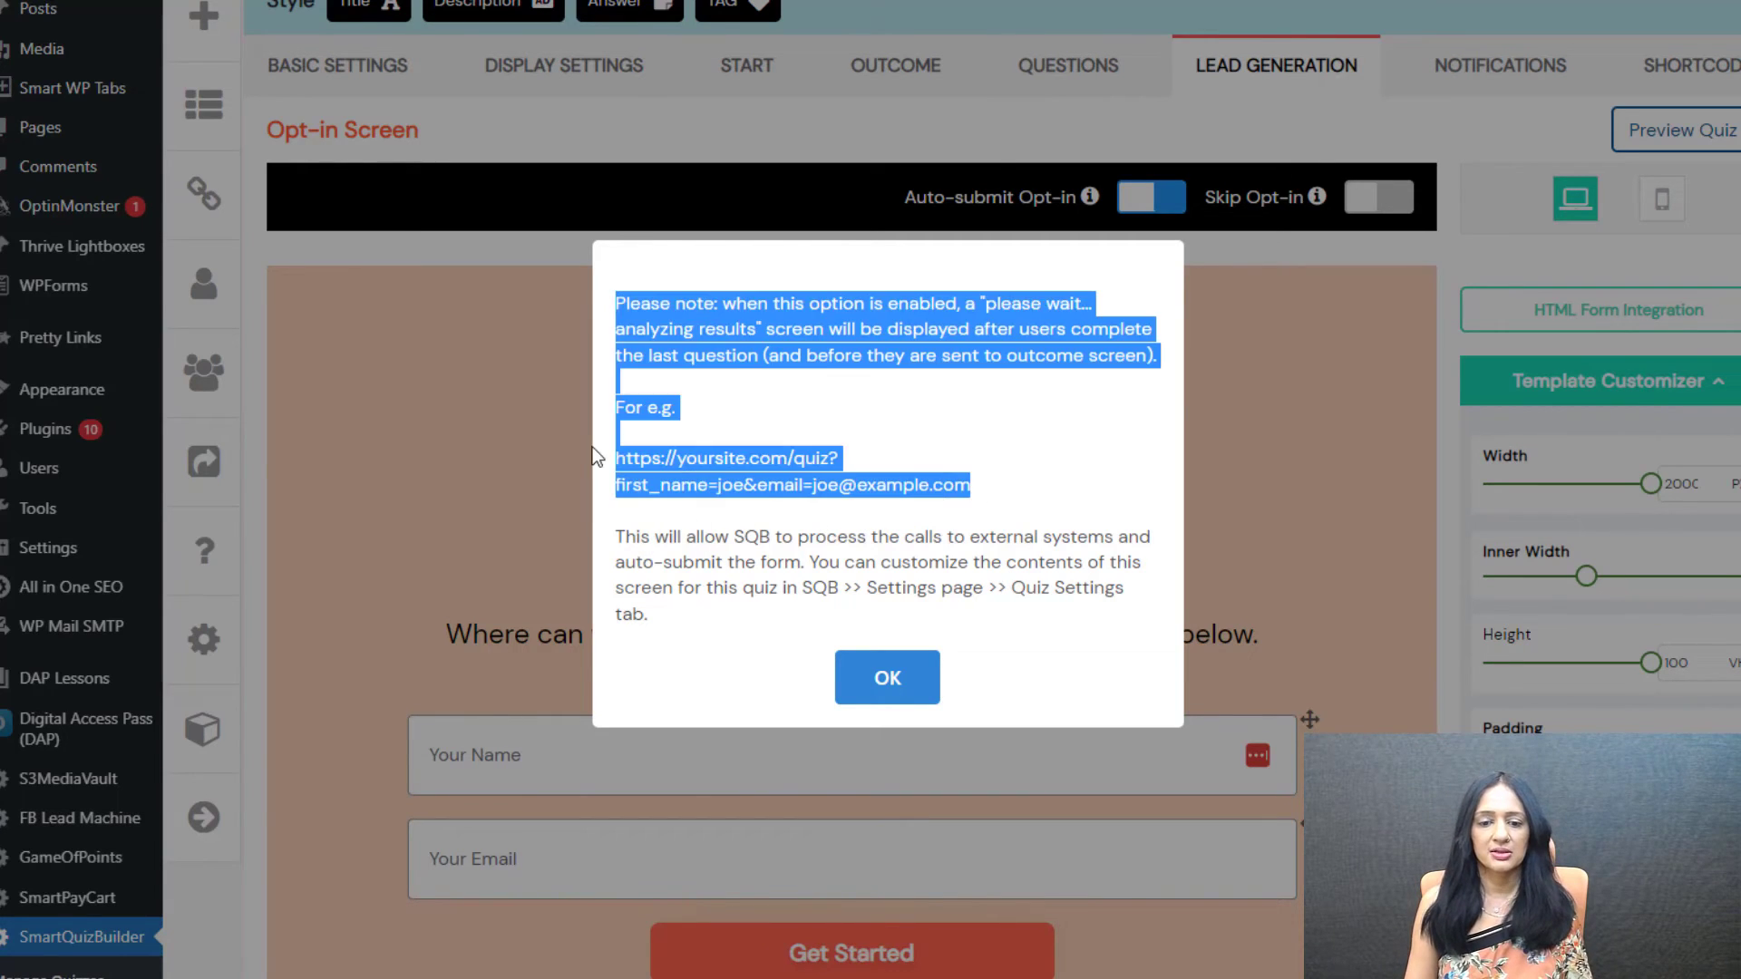
click(660, 481)
- Enable Skip Opt-in for the opt-in screen and continue to the notification settings
scroll(645, 390, down, 3)
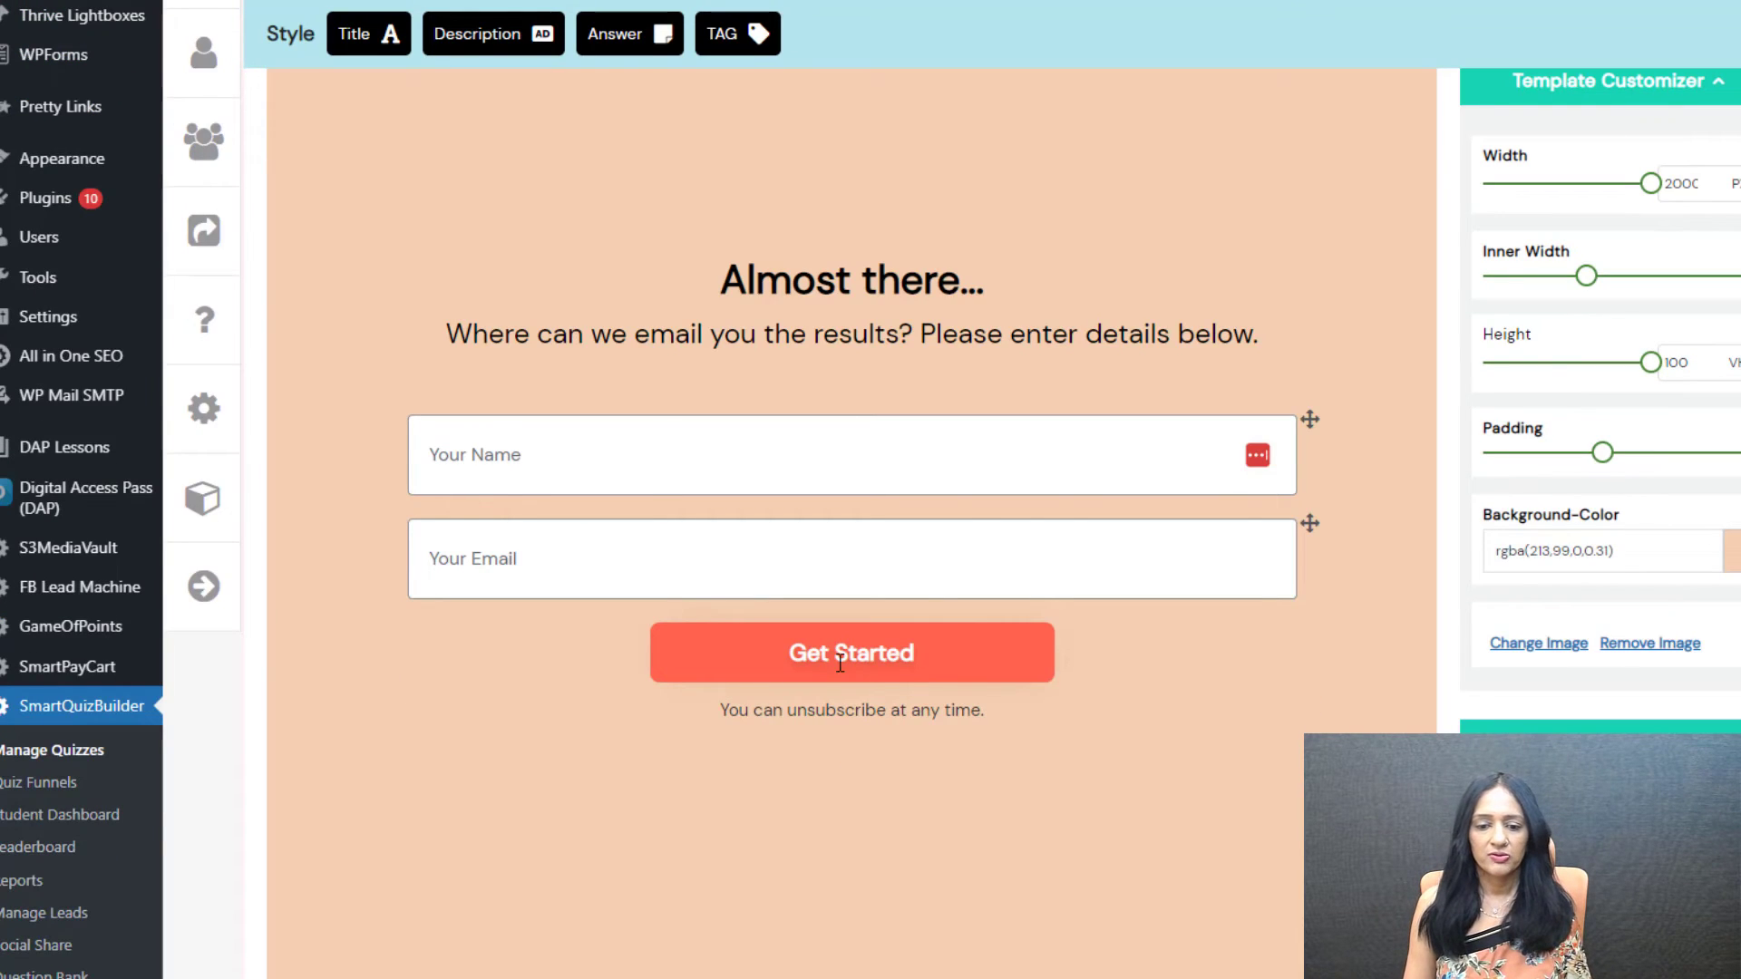
scroll(1351, 410, up, 5)
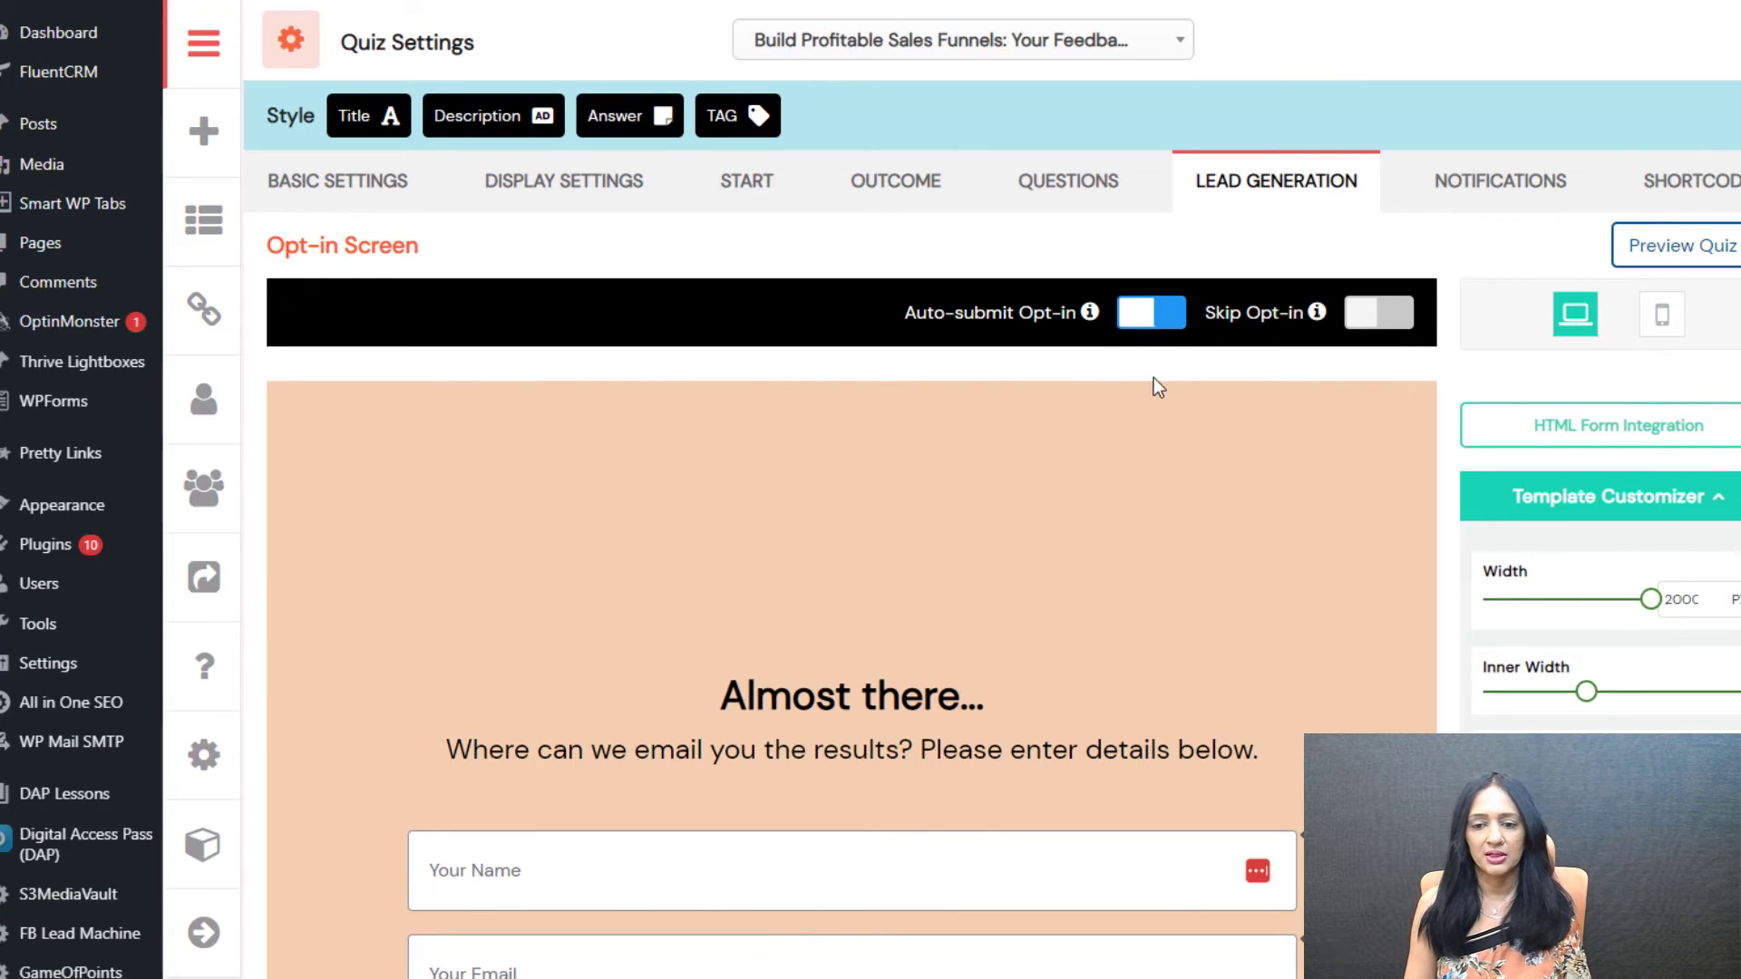
scroll(1155, 379, down, 2)
scroll(561, 791, up, 1)
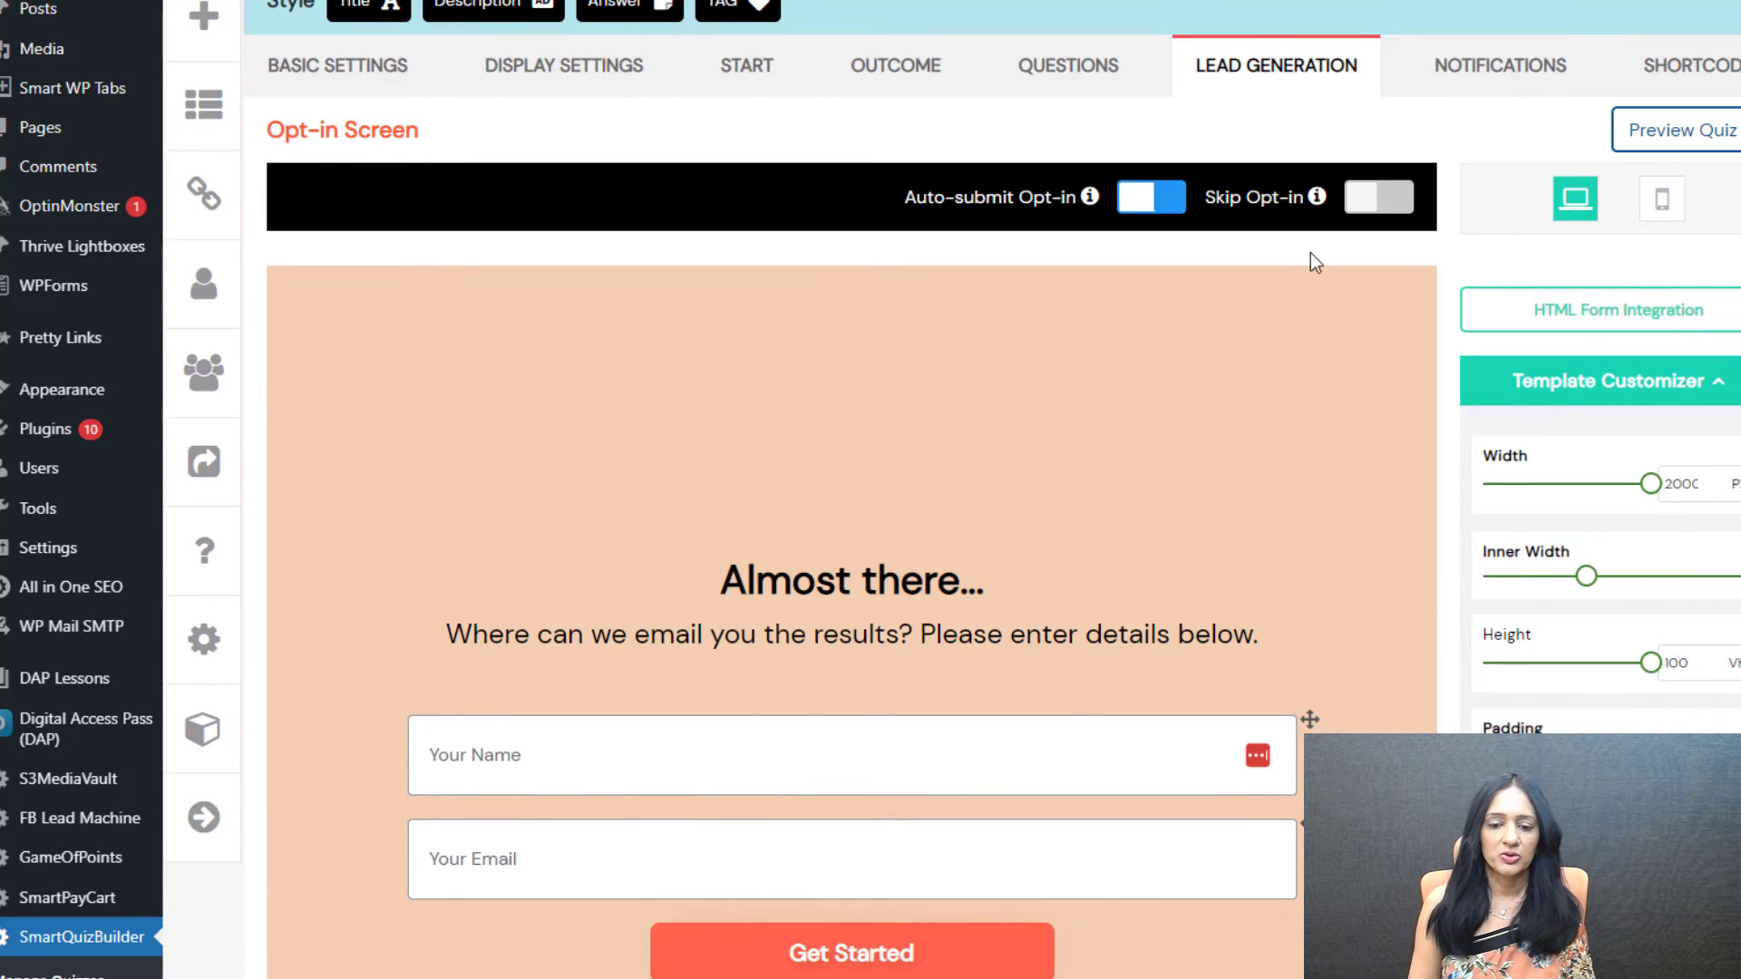
click(1363, 216)
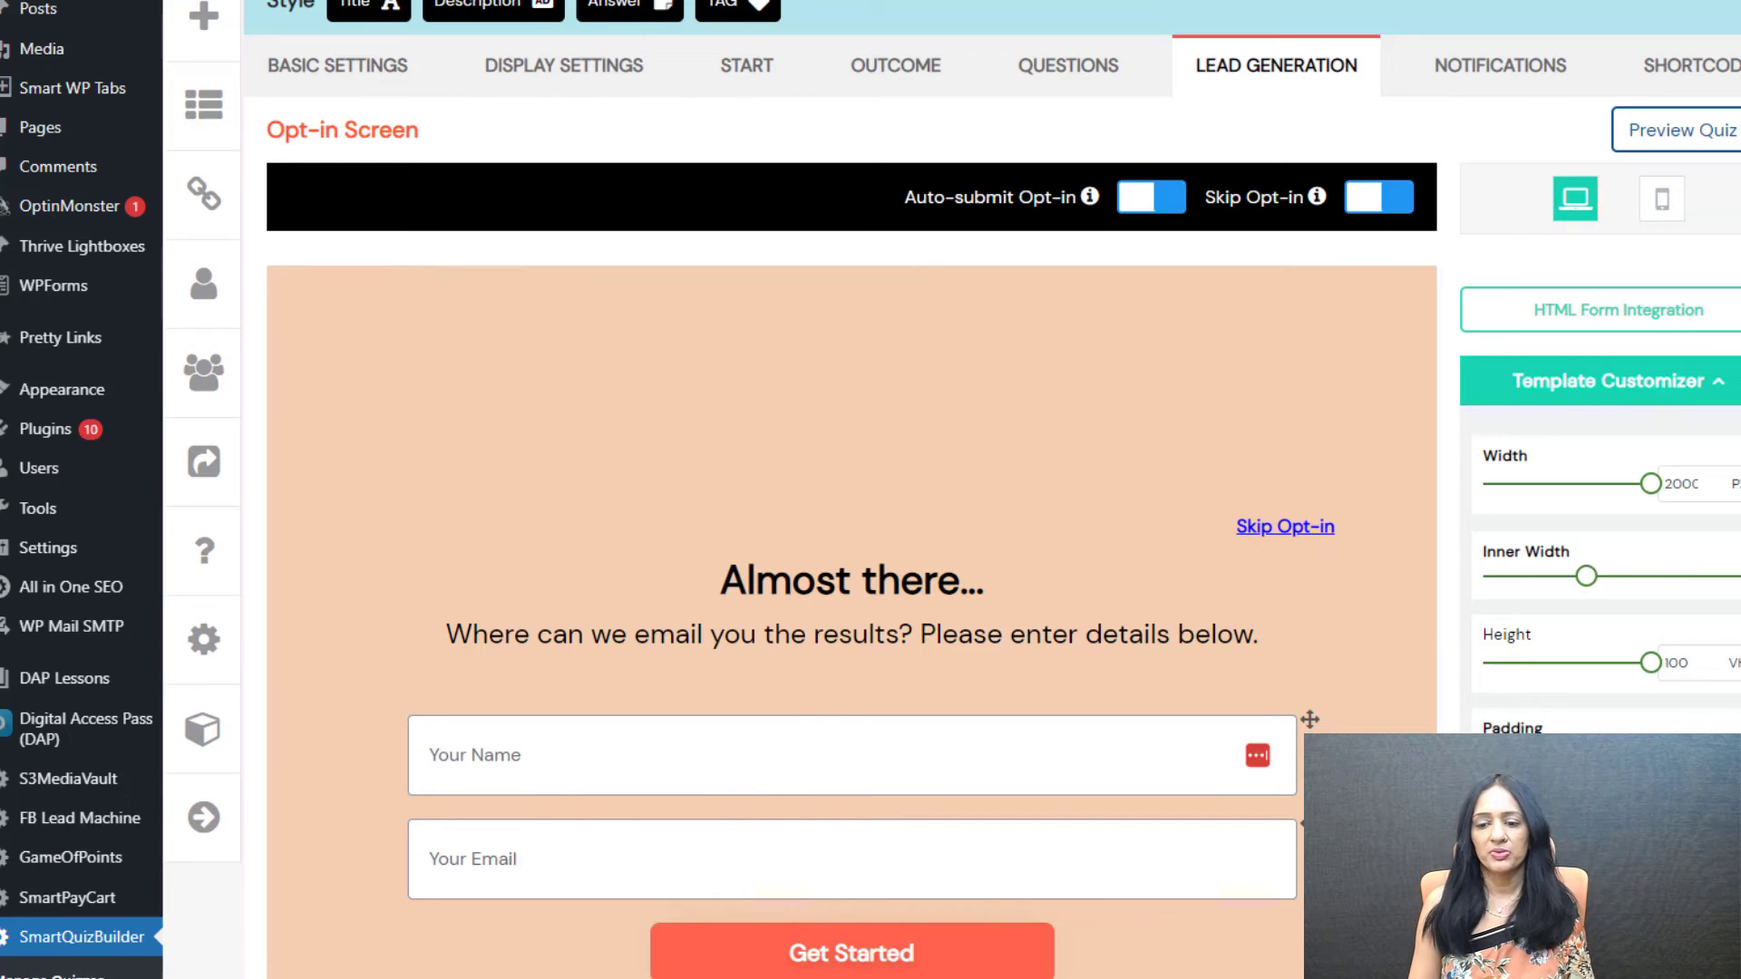
scroll(1267, 807, down, 5)
click(312, 975)
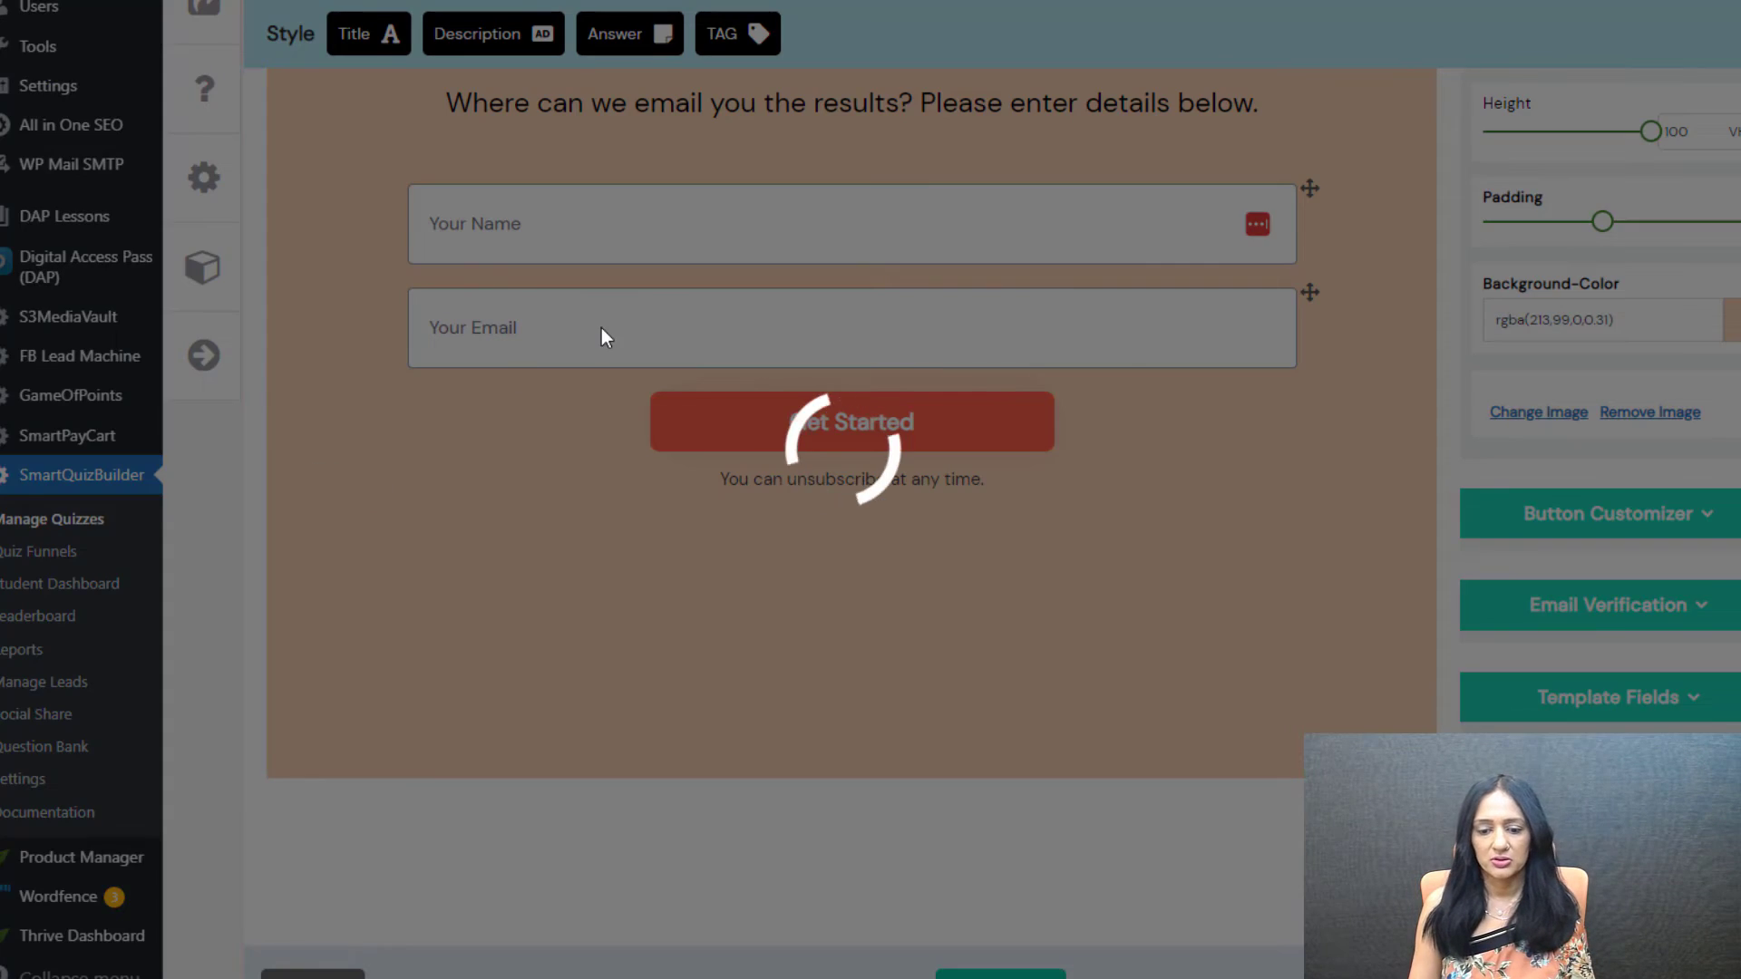
- Enable the admin email, enter the recipient's email address, and set the subject to "Profitable Sales Funnel - Survey Completed by %%EMAIL%%"
scroll(601, 326, up, 2)
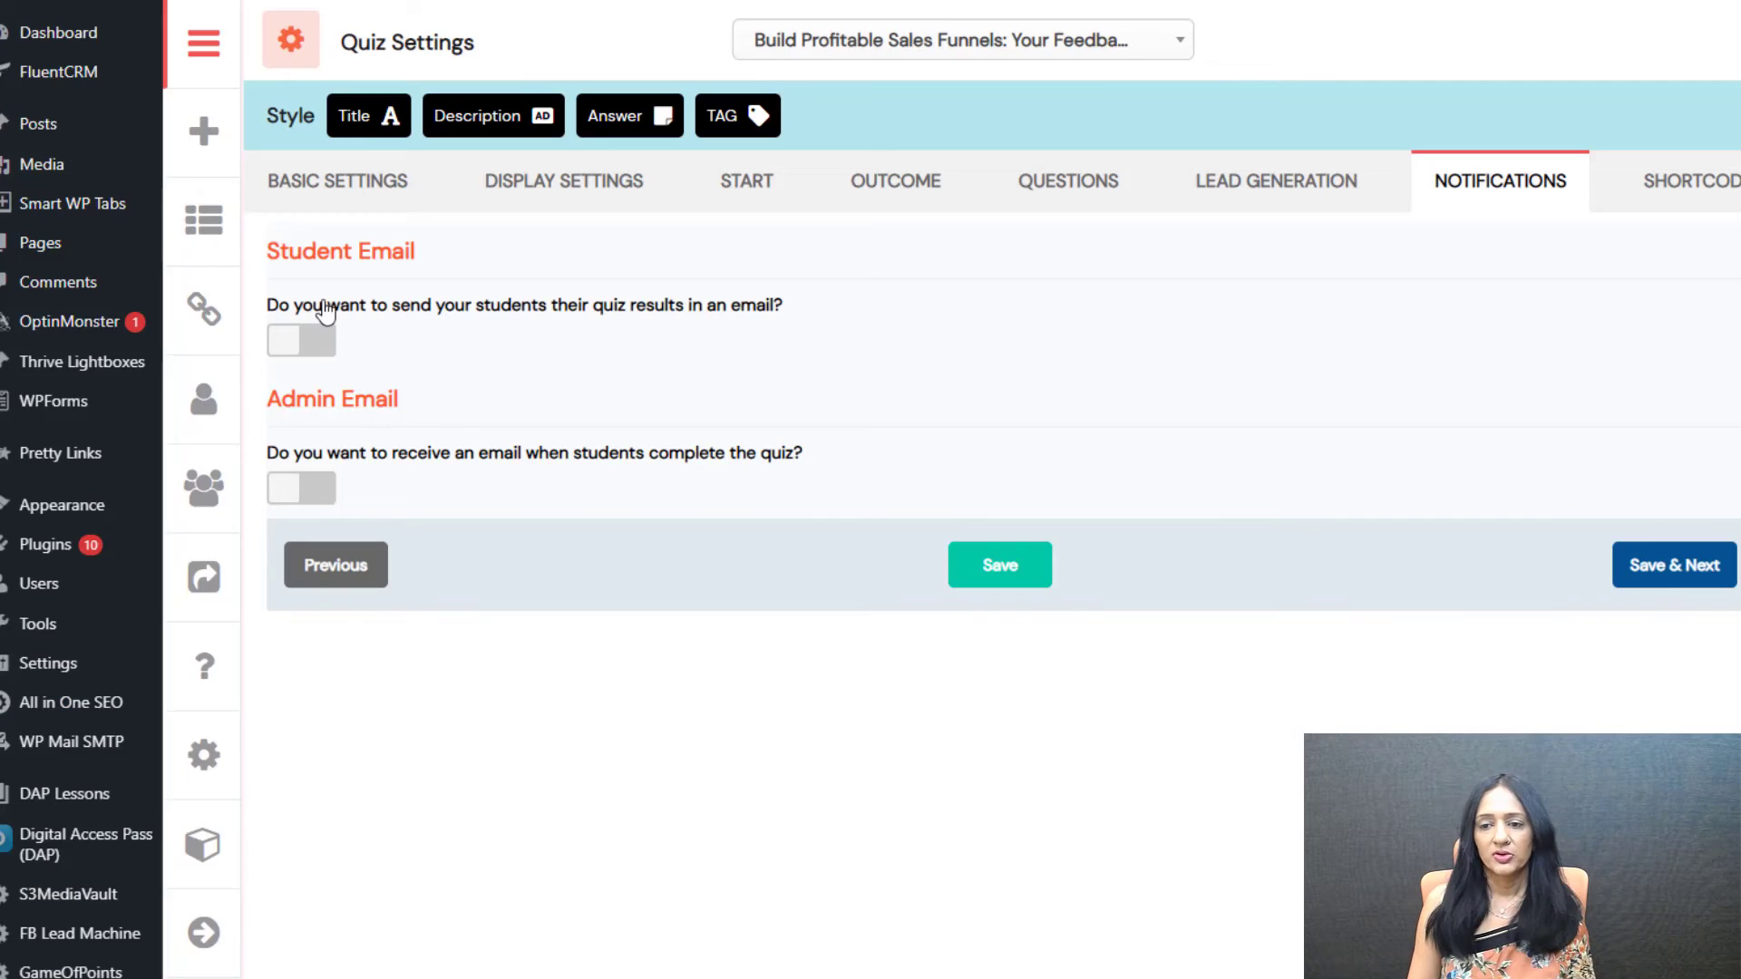
click(304, 494)
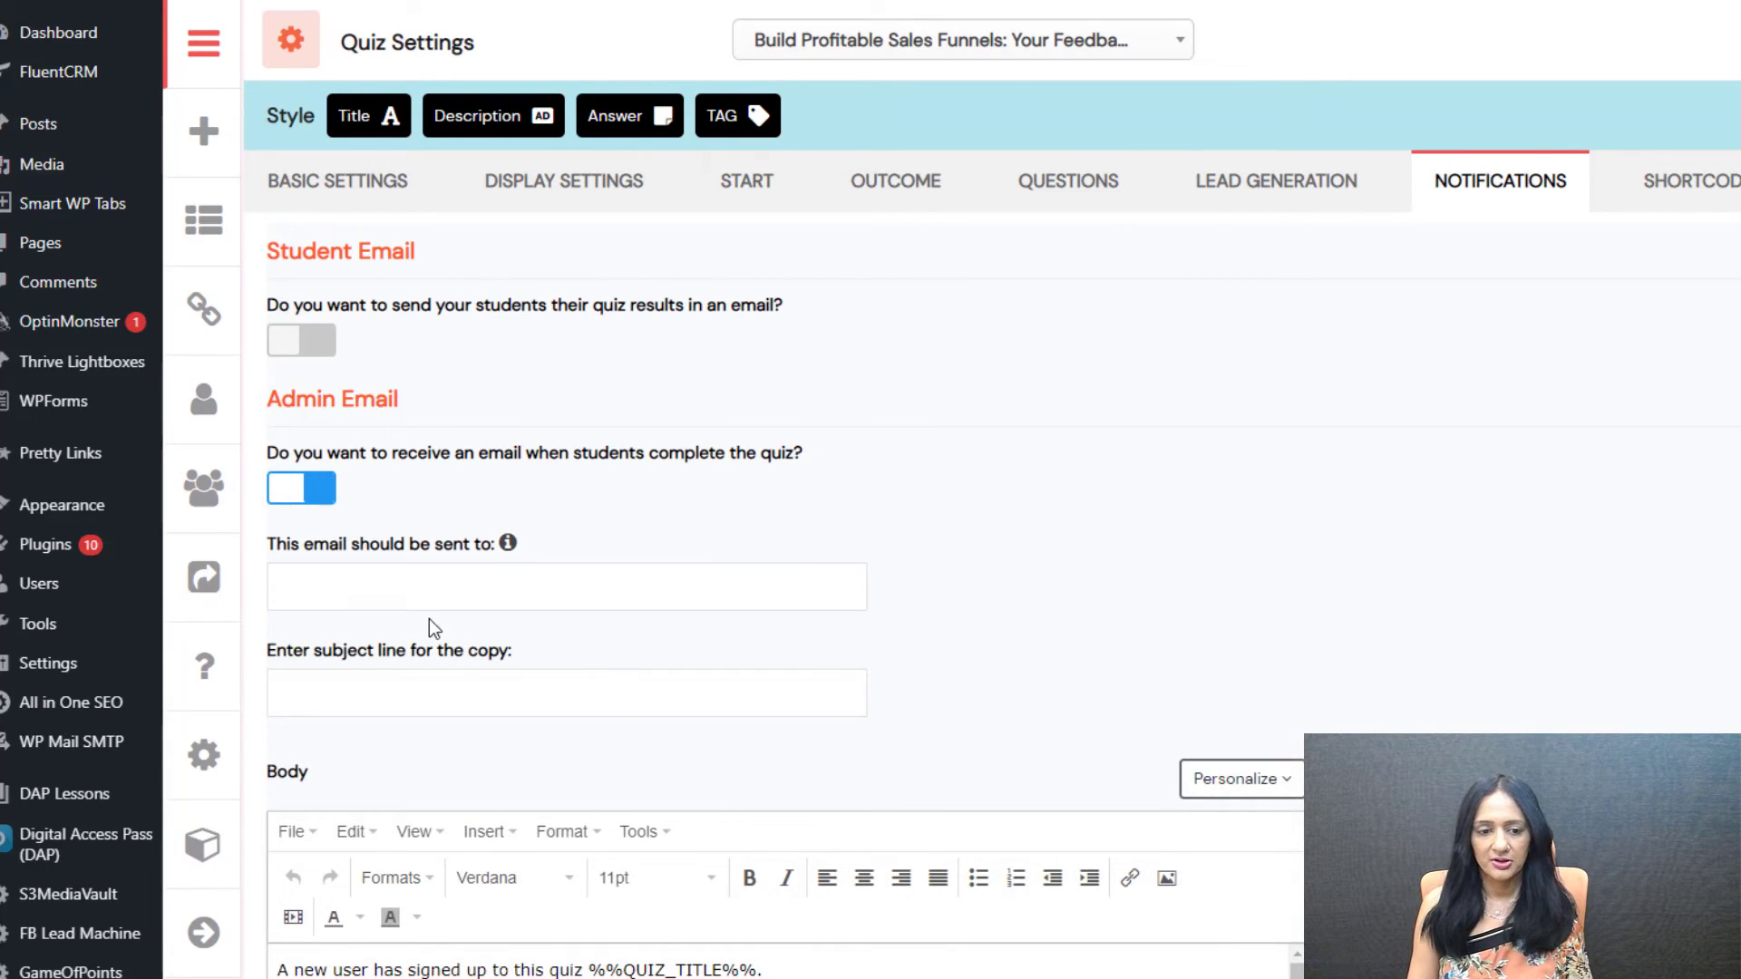
drag(1049, 938, 952, 937)
key(ctrl+c)
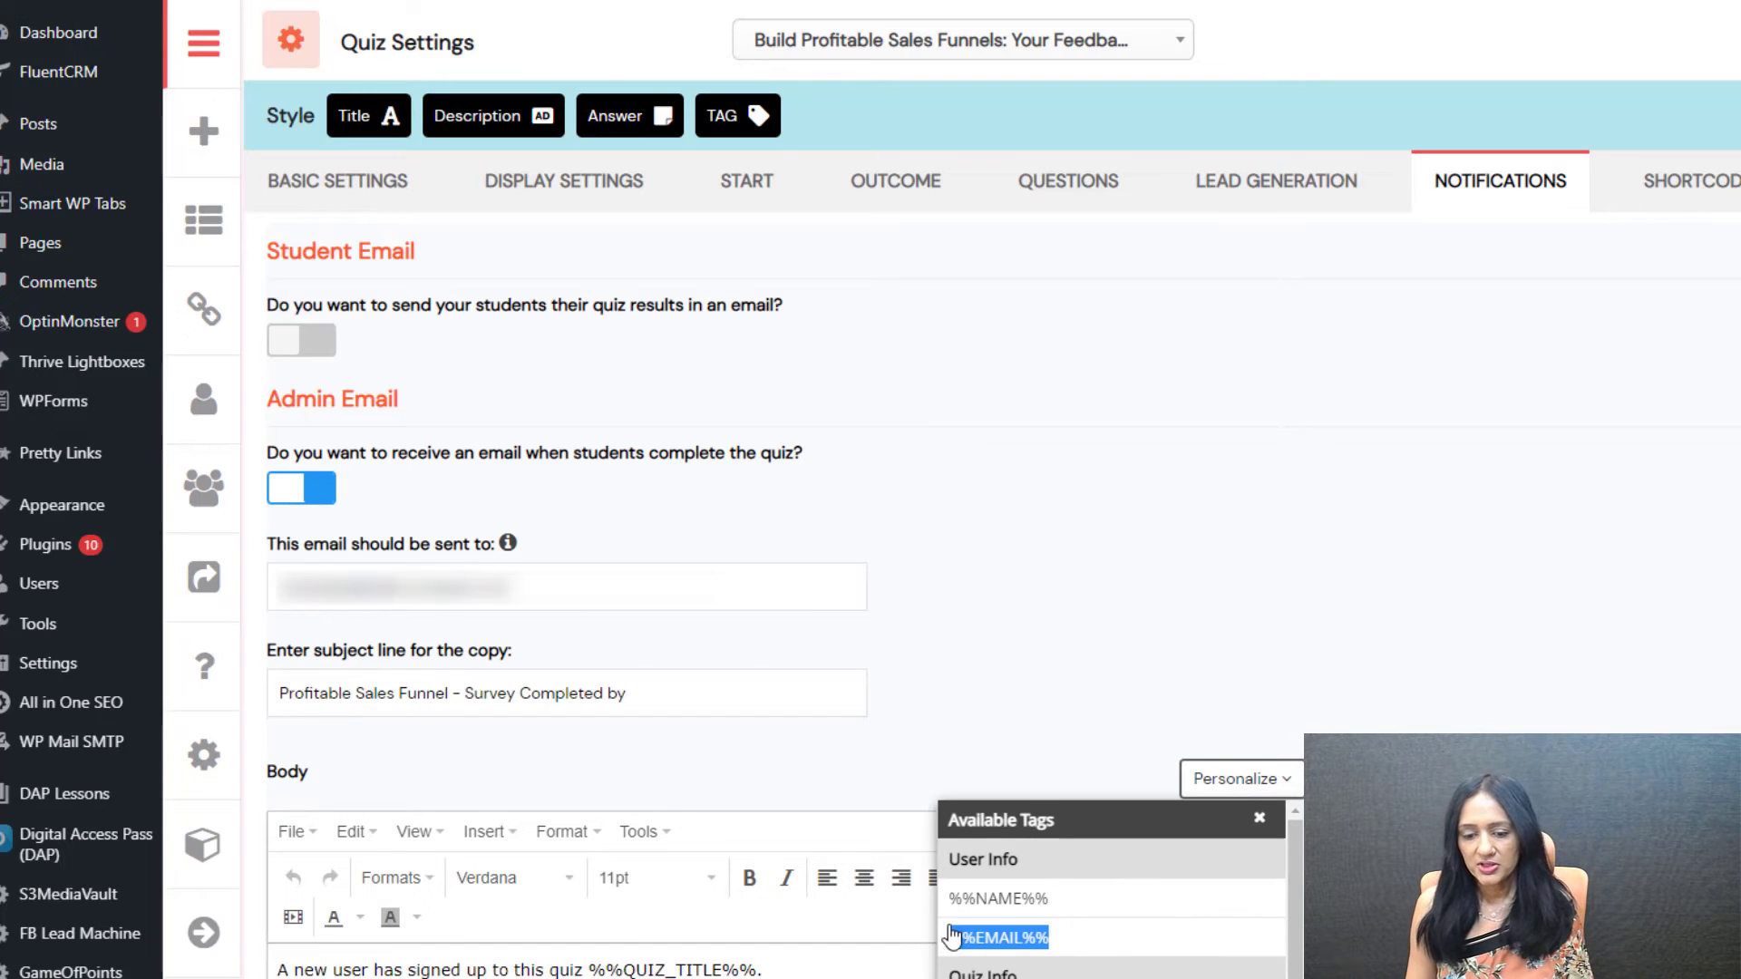
click(741, 701)
key(ctrl+v)
click(1333, 686)
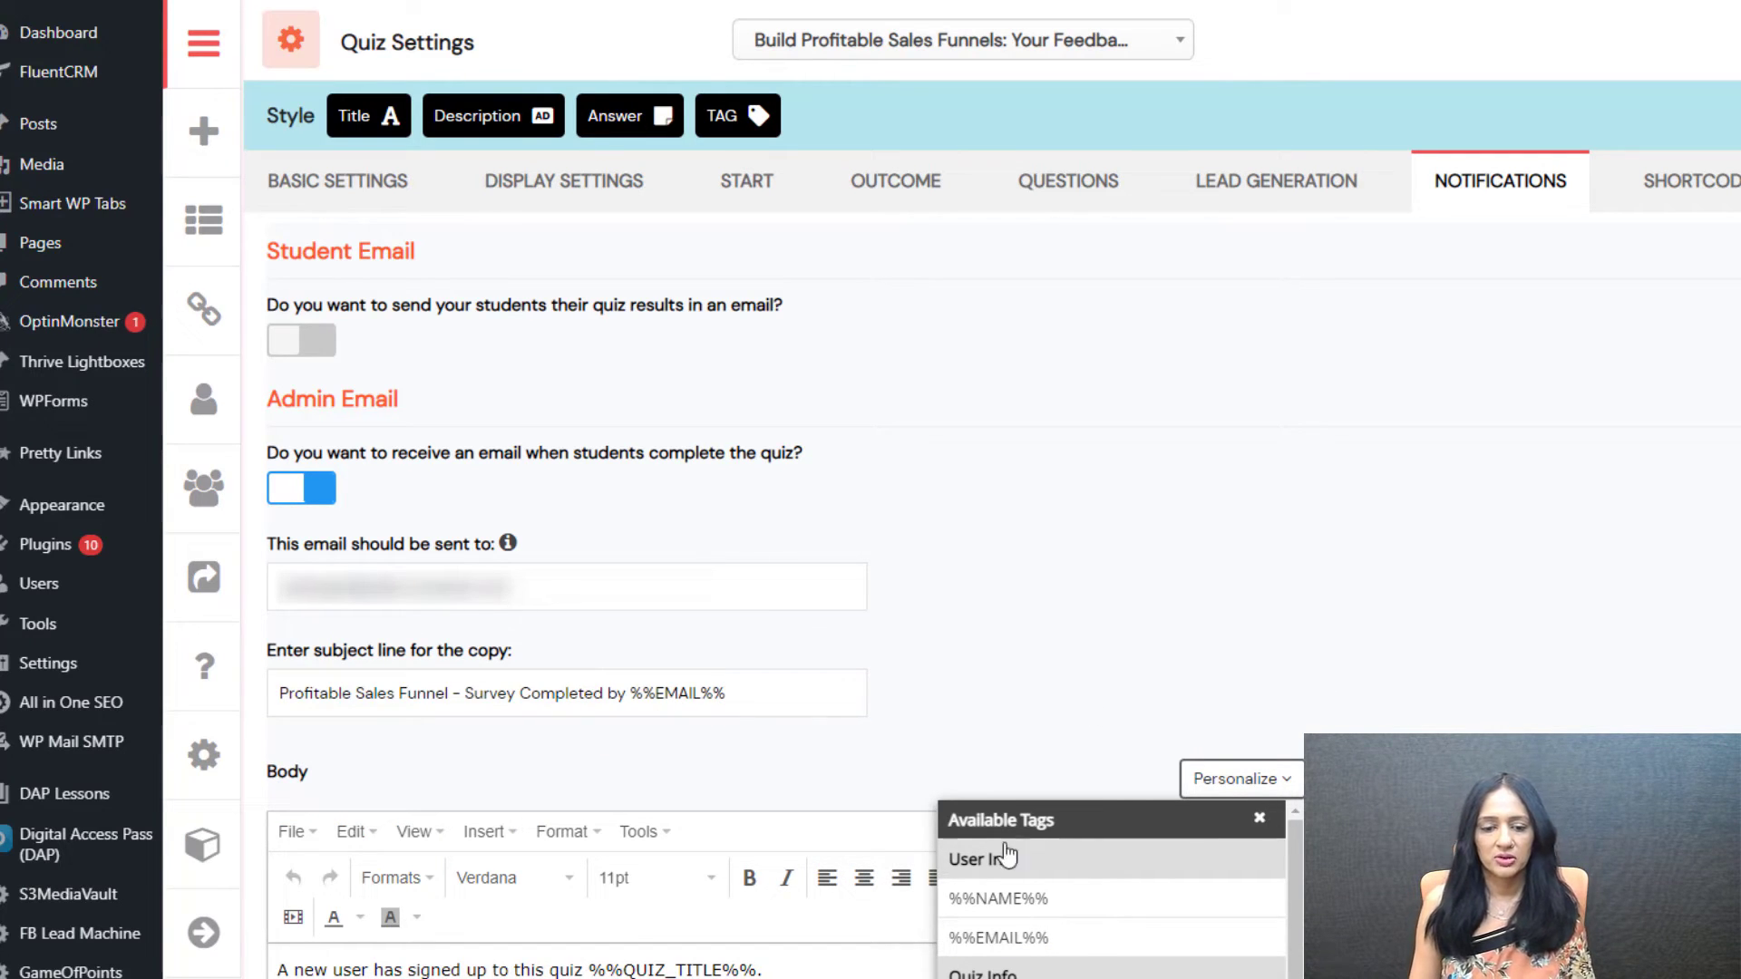
click(1259, 819)
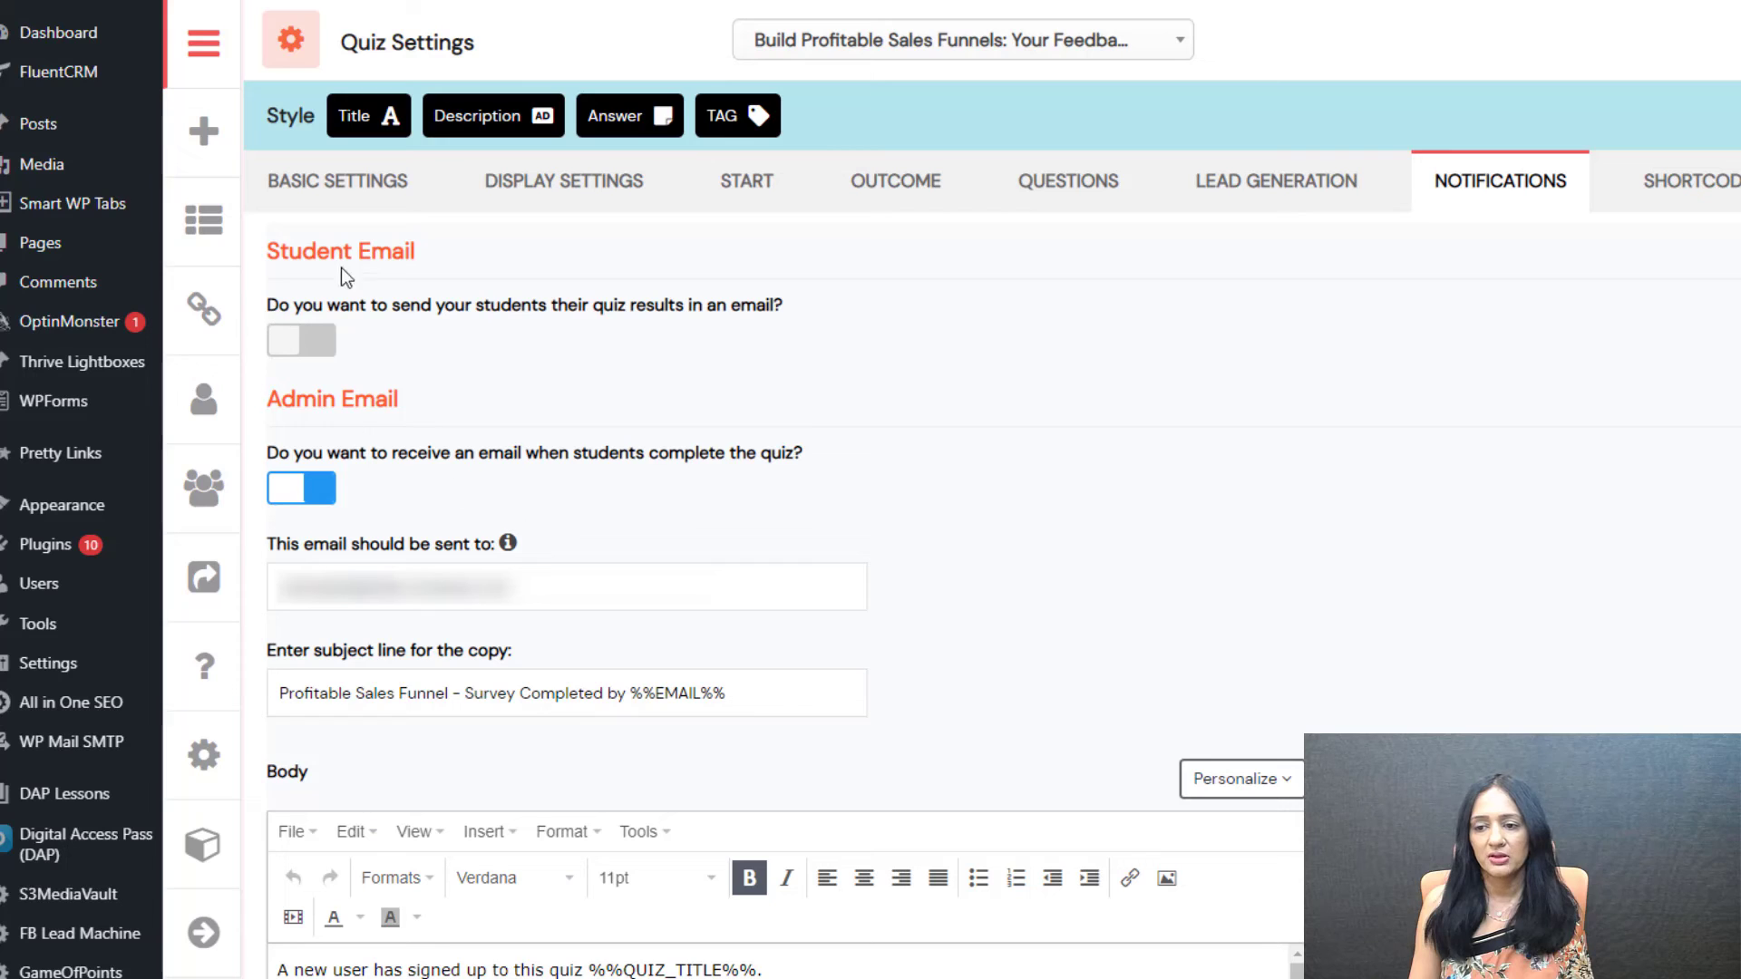
- Open the quiz's shortcode settings and copy the quiz shortcode
click(1663, 202)
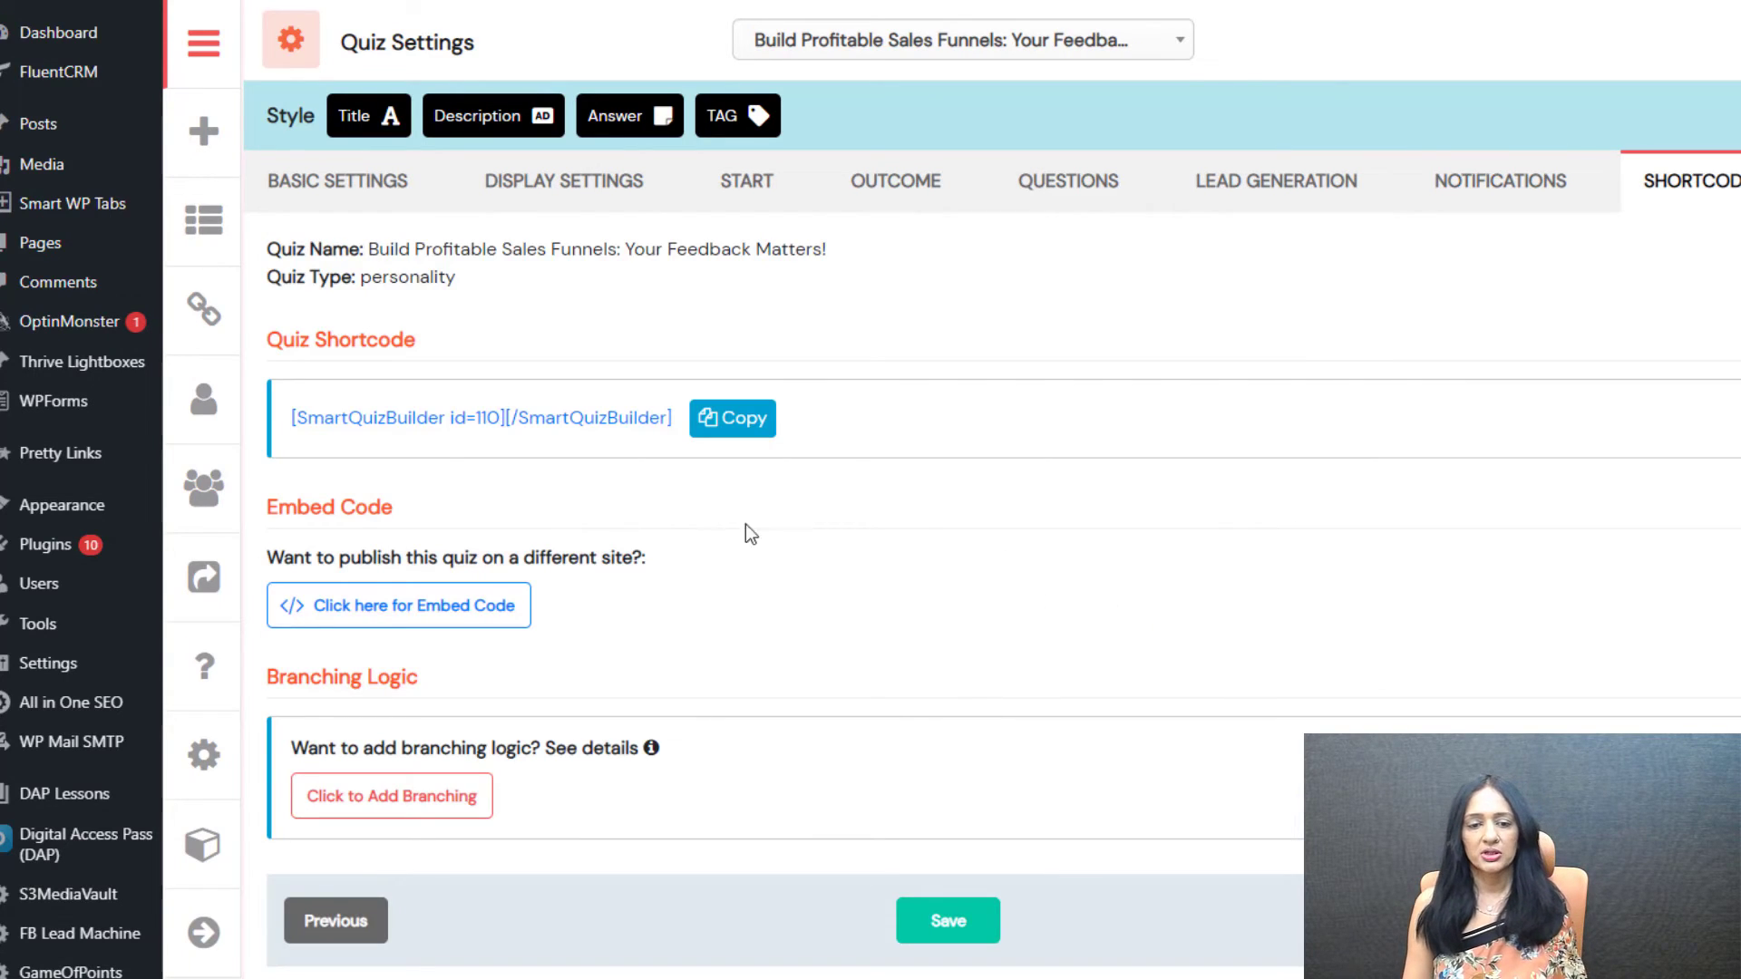
click(726, 418)
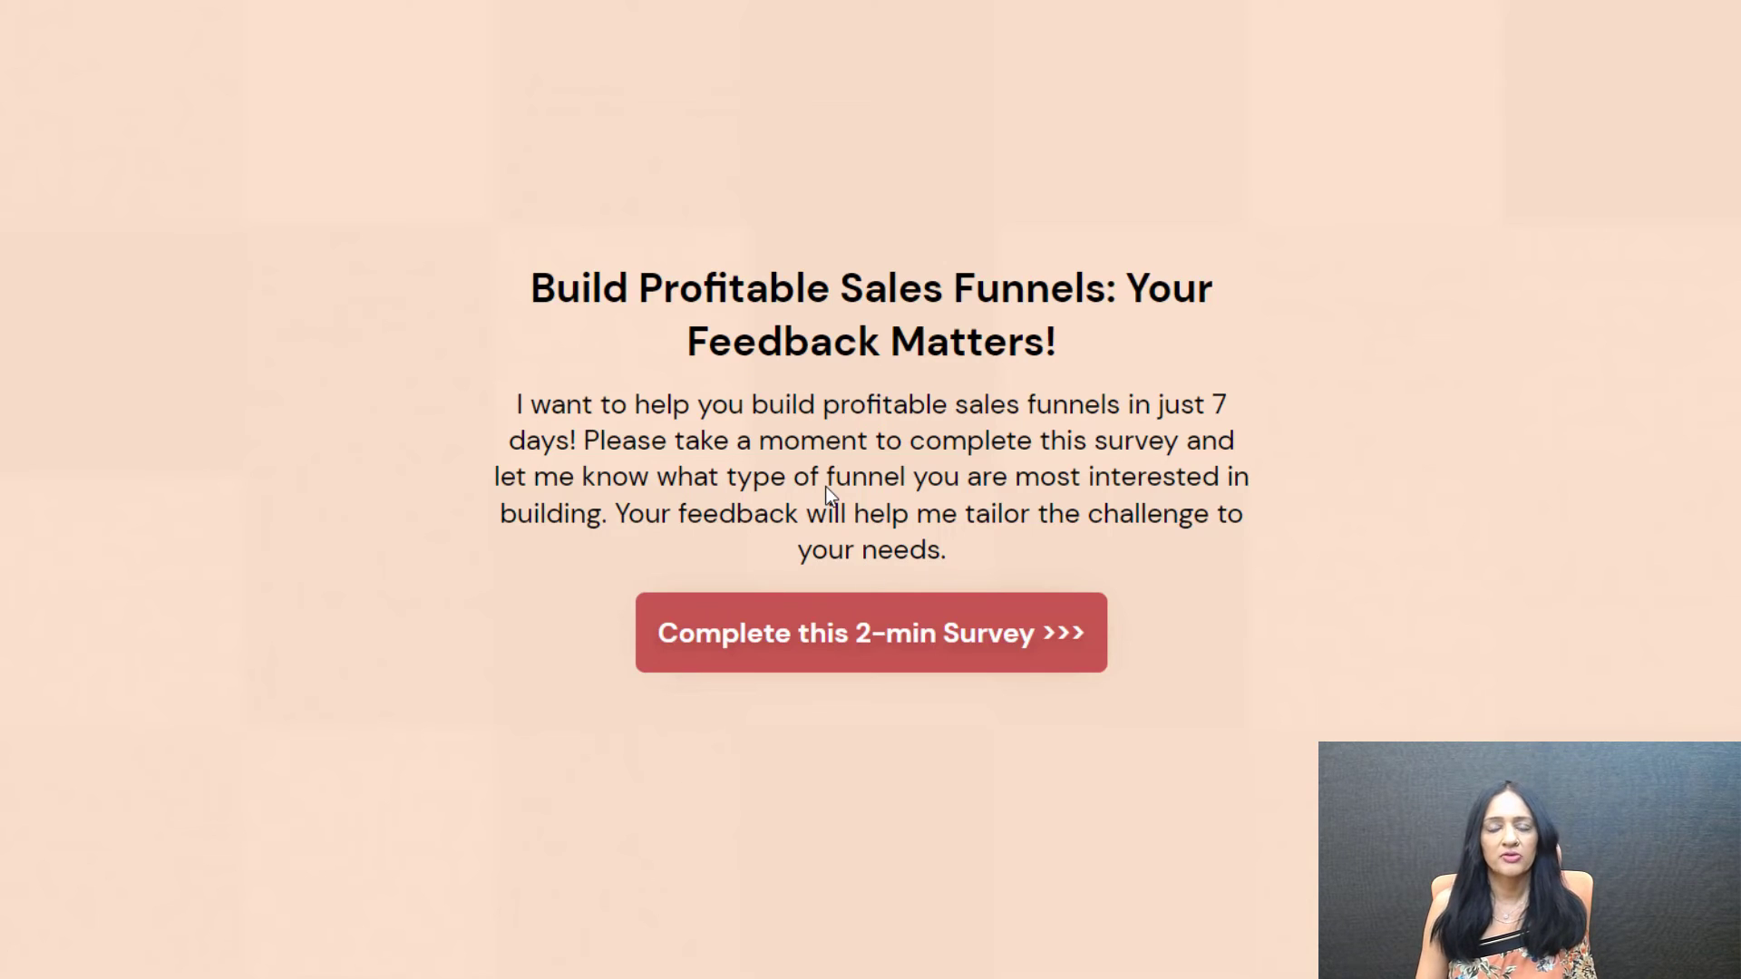
- Start the published survey and answer the funnel type question with "Lead generation funnel" and "Sales funnel", also testing the "Other (please specify)" option
click(864, 664)
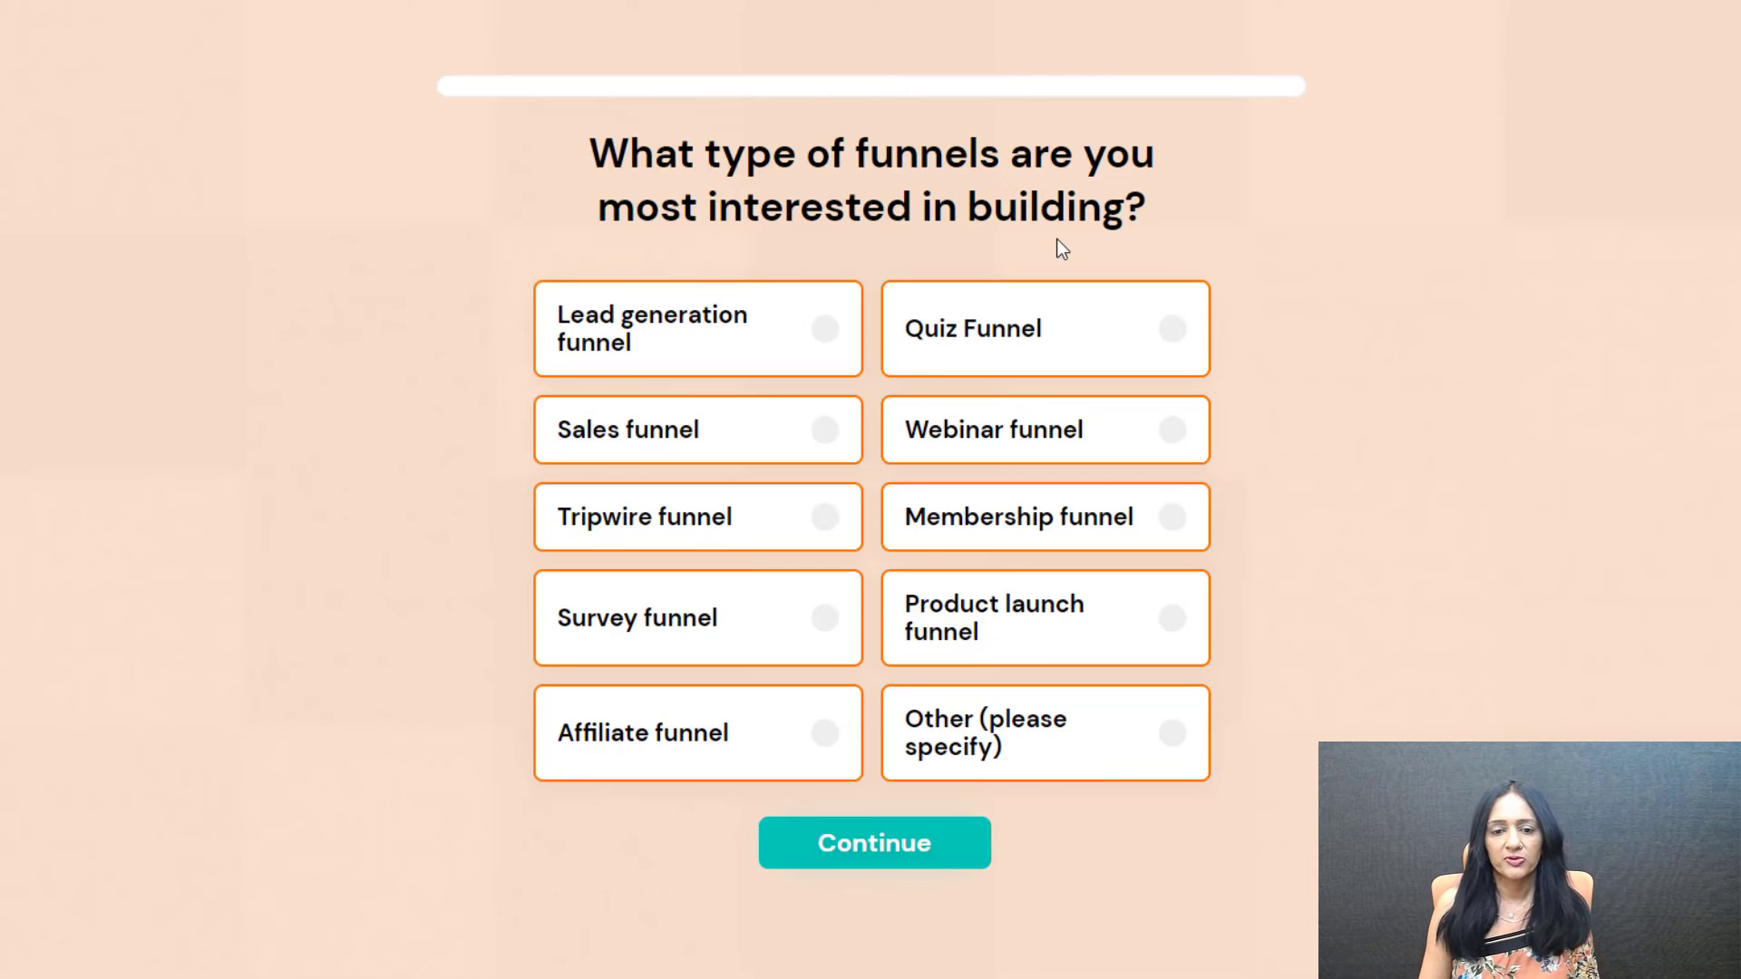
click(824, 358)
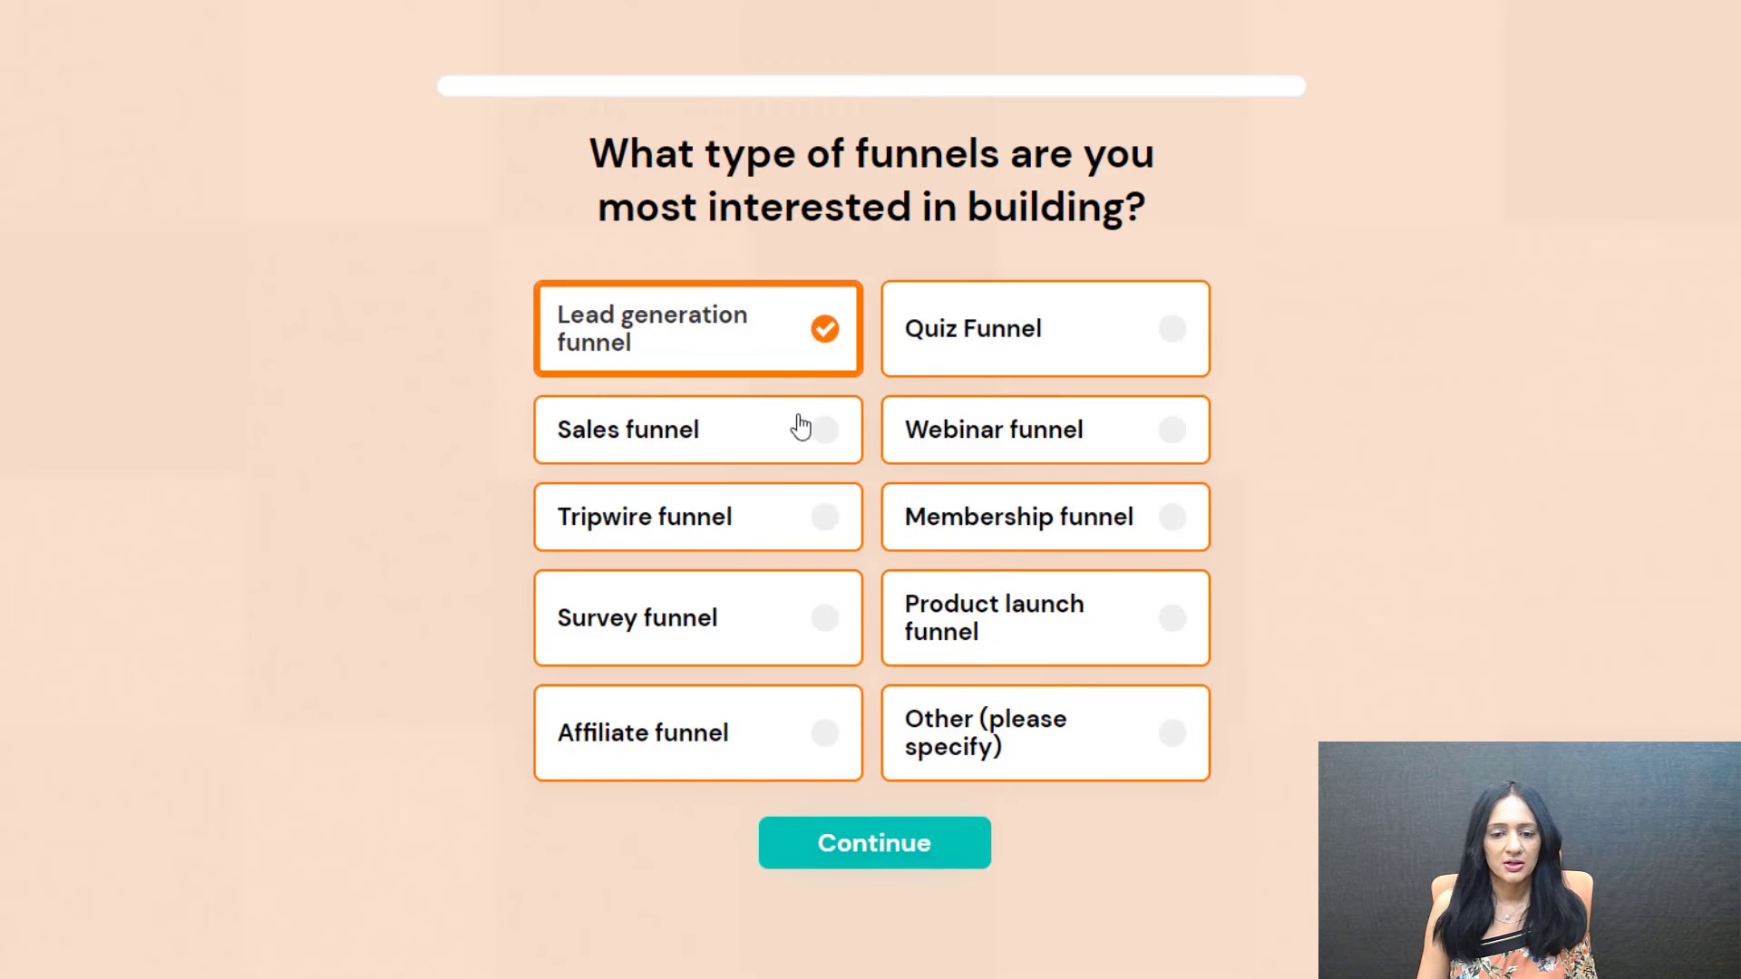
click(796, 428)
click(998, 739)
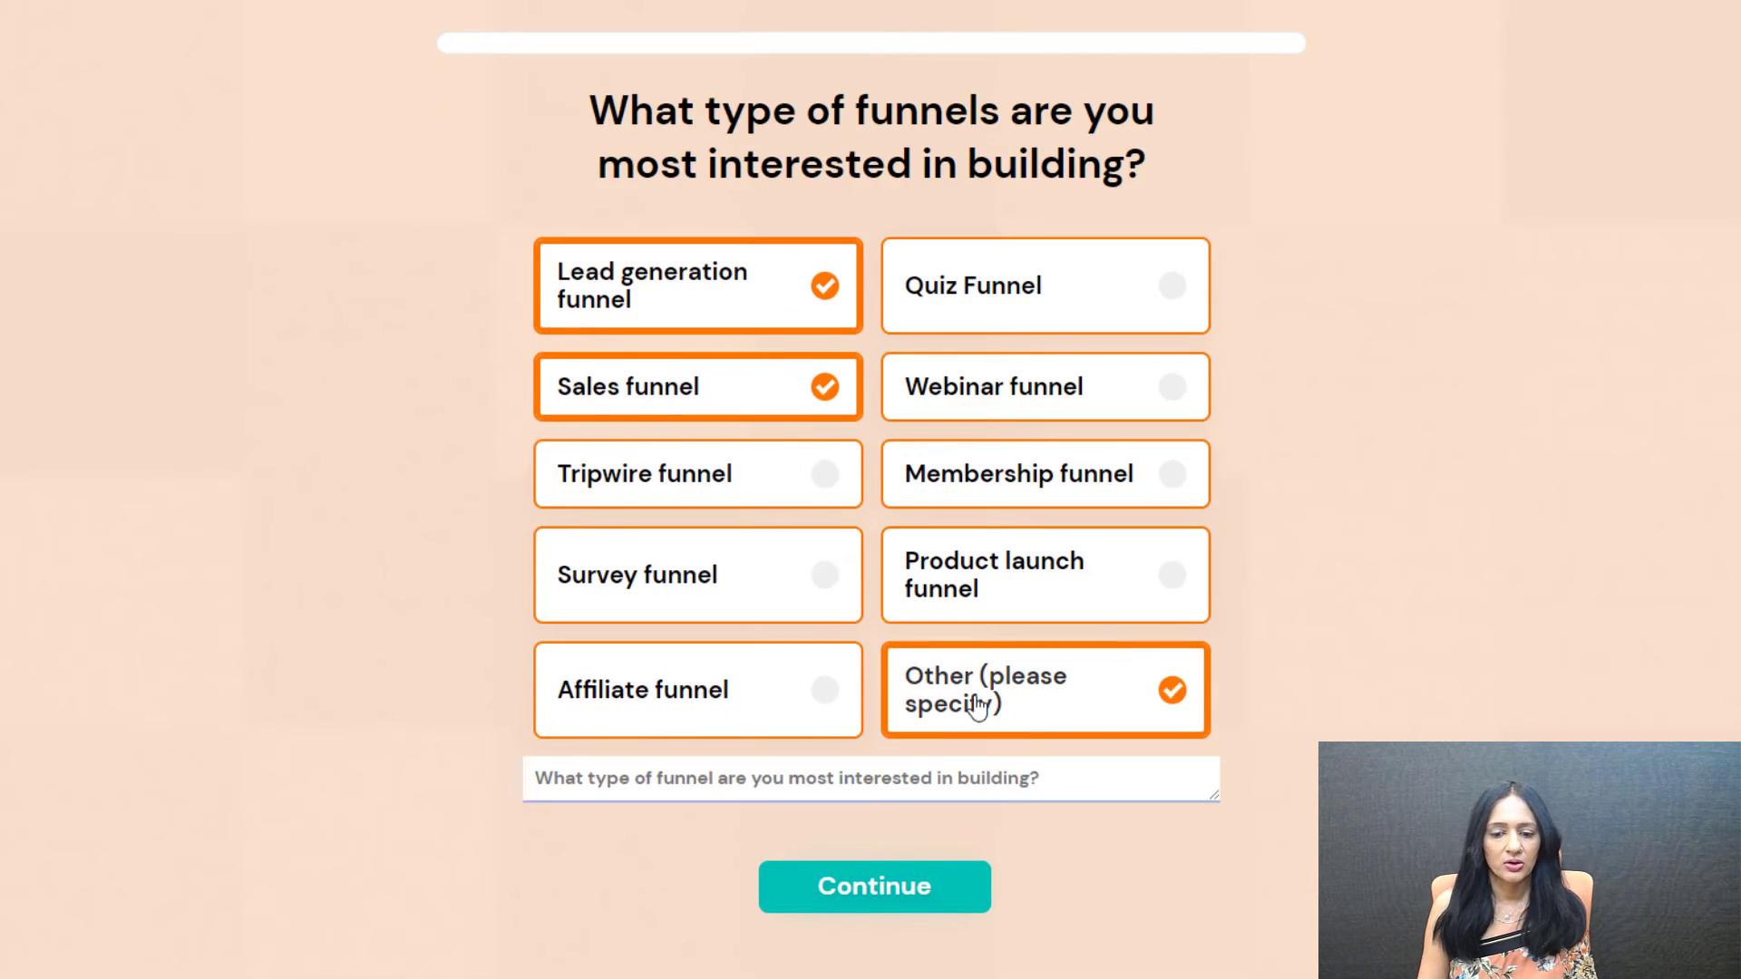
click(1173, 692)
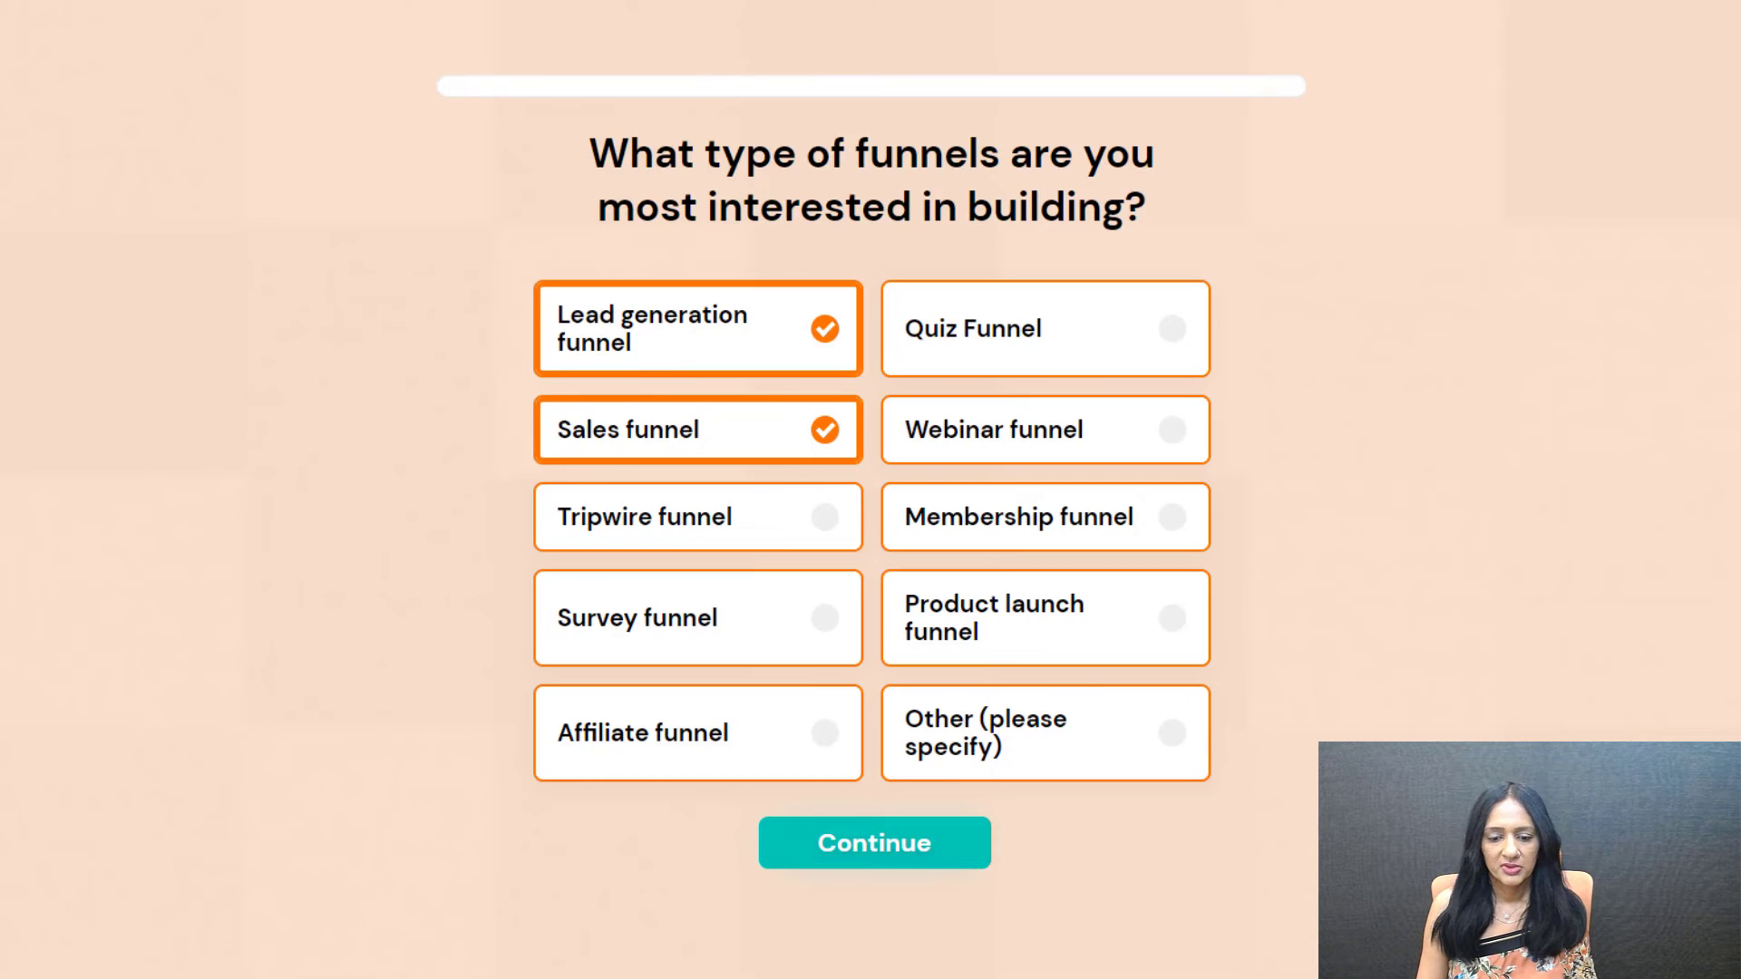
click(954, 857)
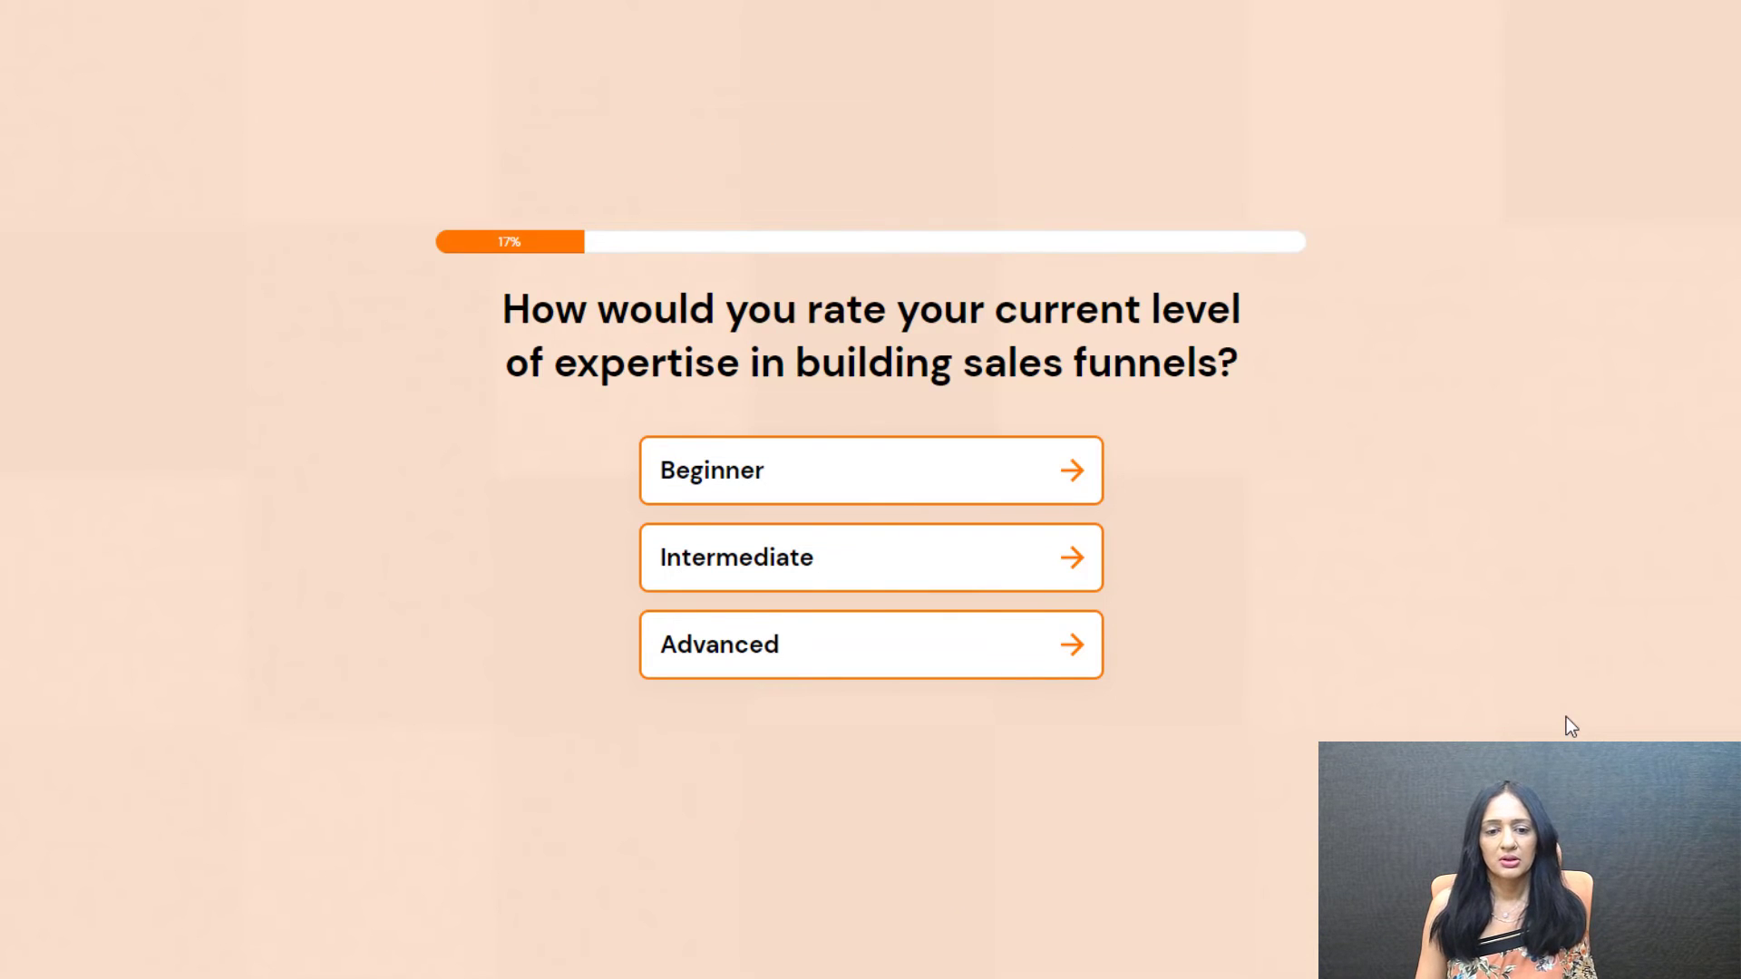